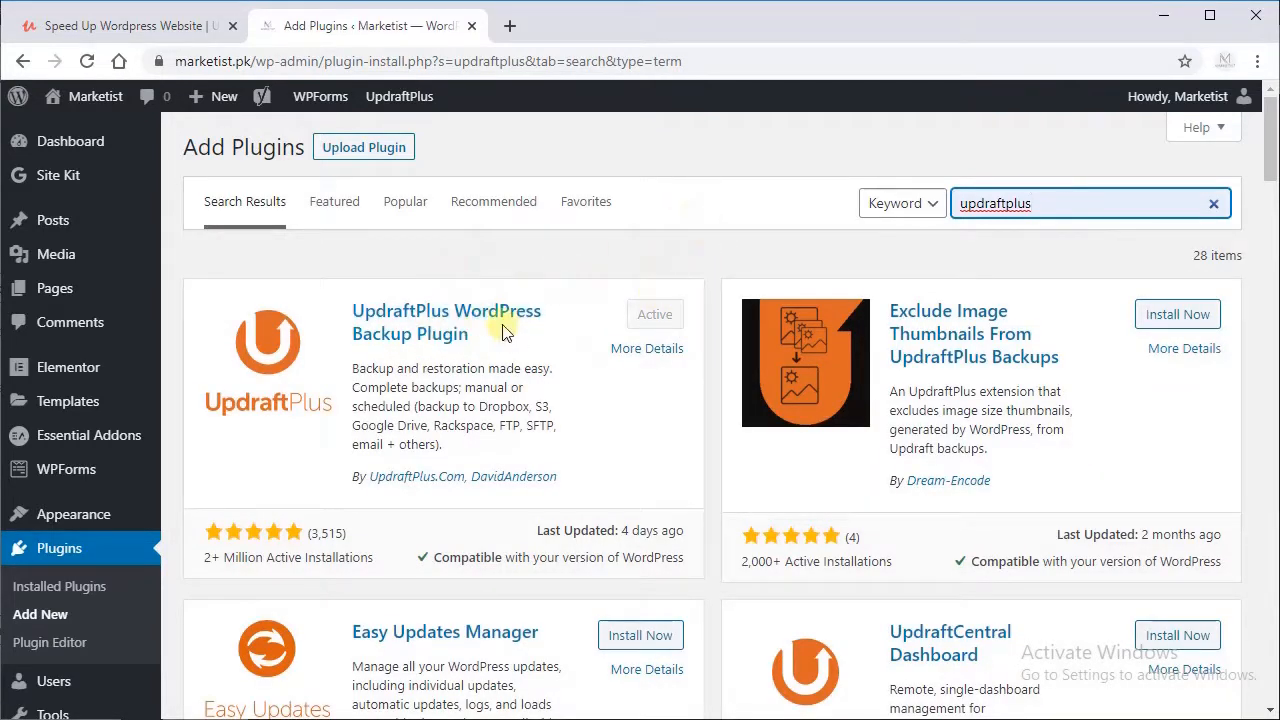
Step: Open the UpdraftPlus Backups page and show its backup settings
right_click(394, 332)
left_click(397, 272)
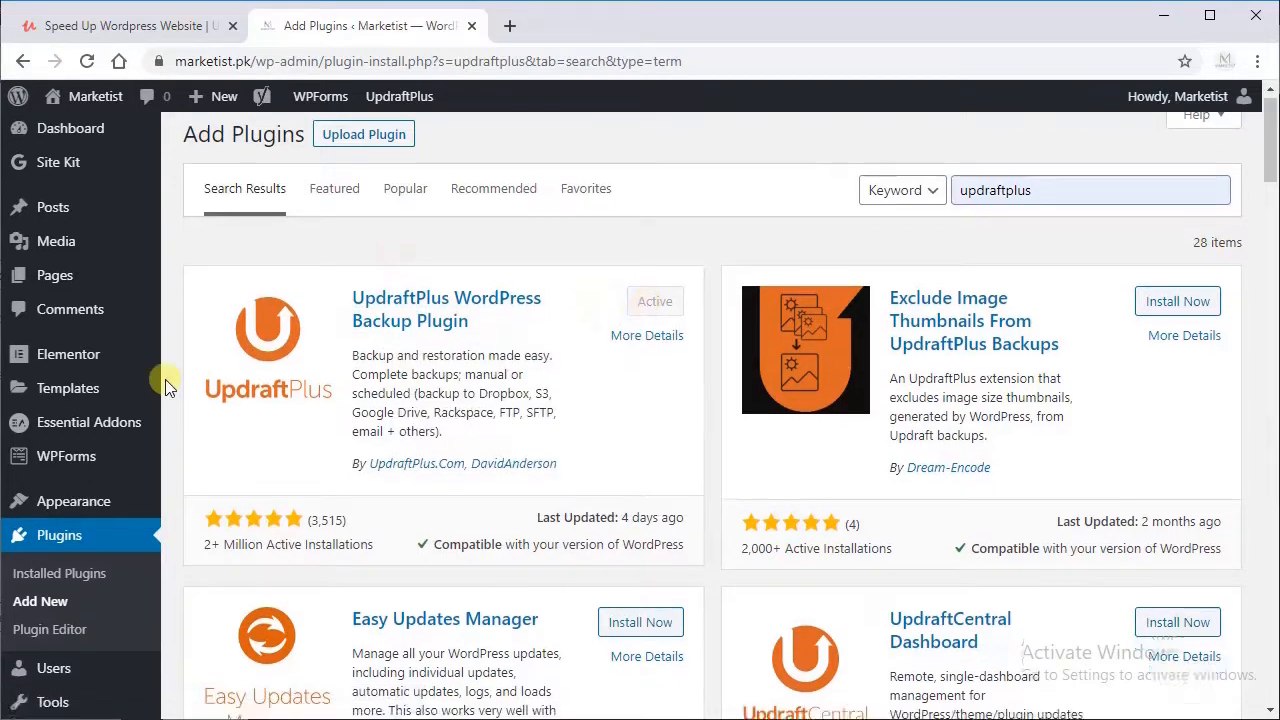
scroll(160, 390, "down", 4)
mouse_move(83, 593)
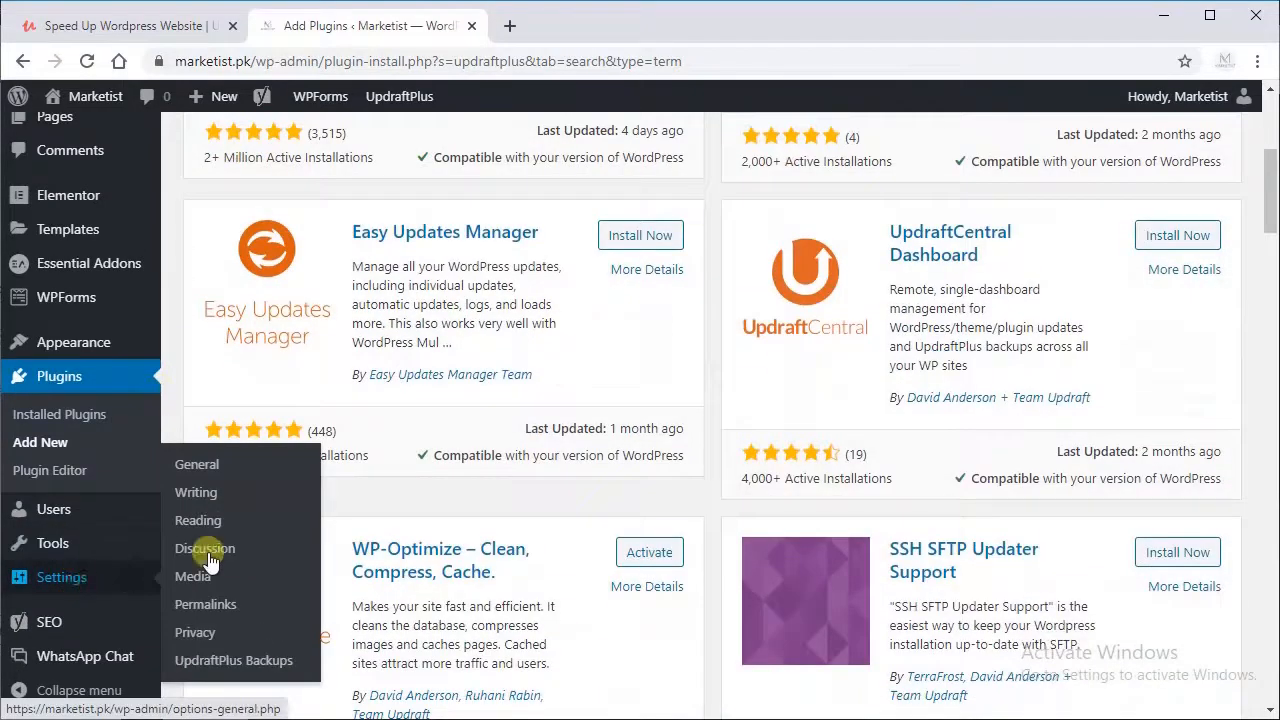
left_click(238, 661)
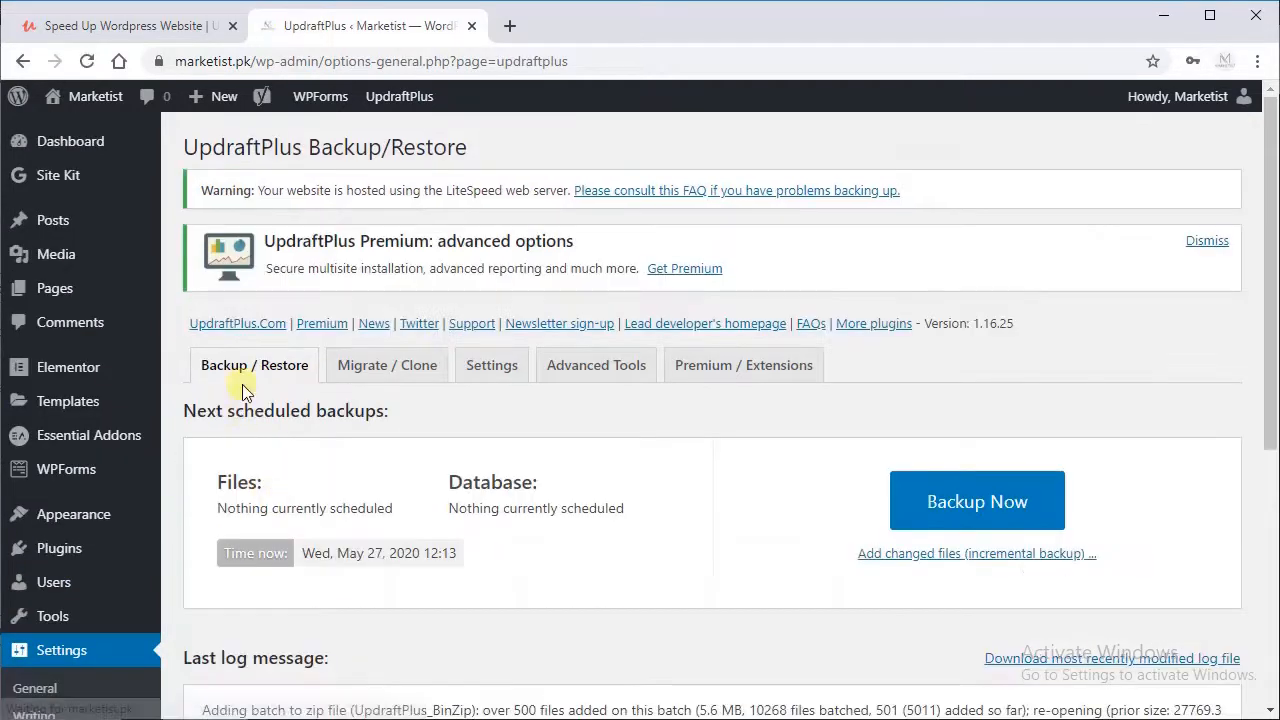
left_click(489, 380)
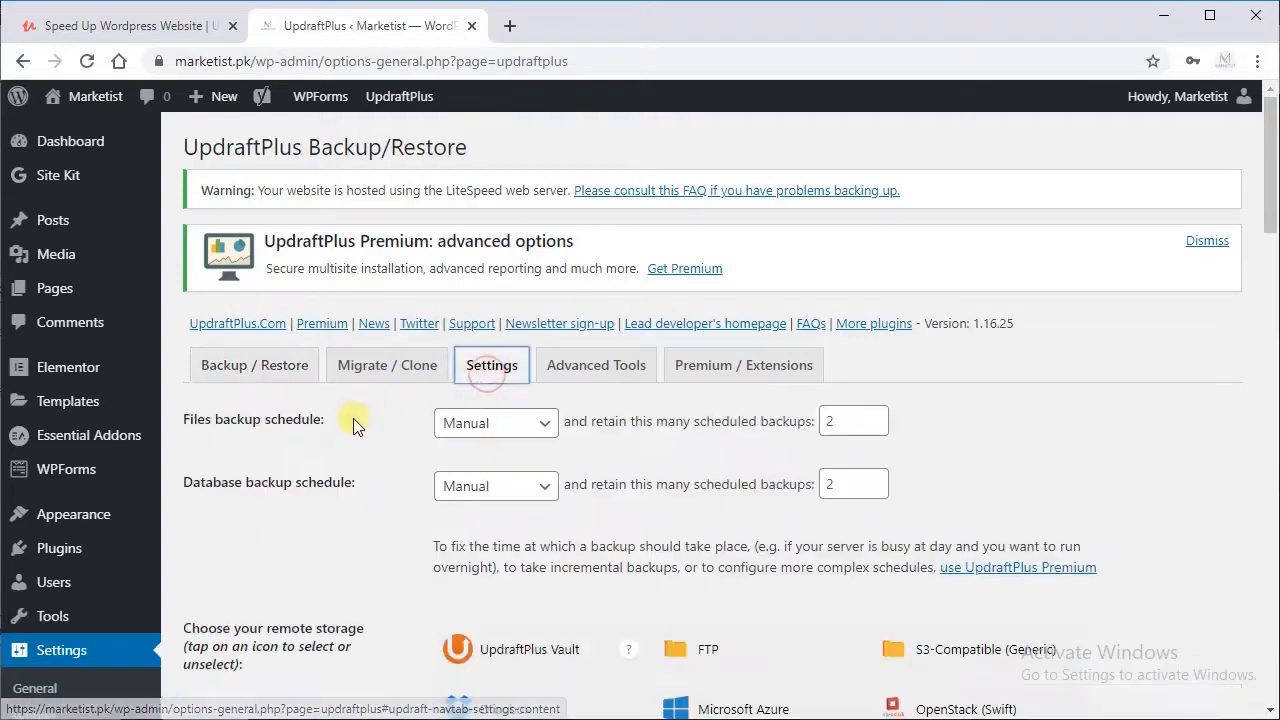
Step: Review the UpdraftPlus schedules, remote storage choice, Google Drive authentication, included files, exclusion rules and email report options
scroll(330, 440, "down", 1)
scroll(316, 440, "down", 1)
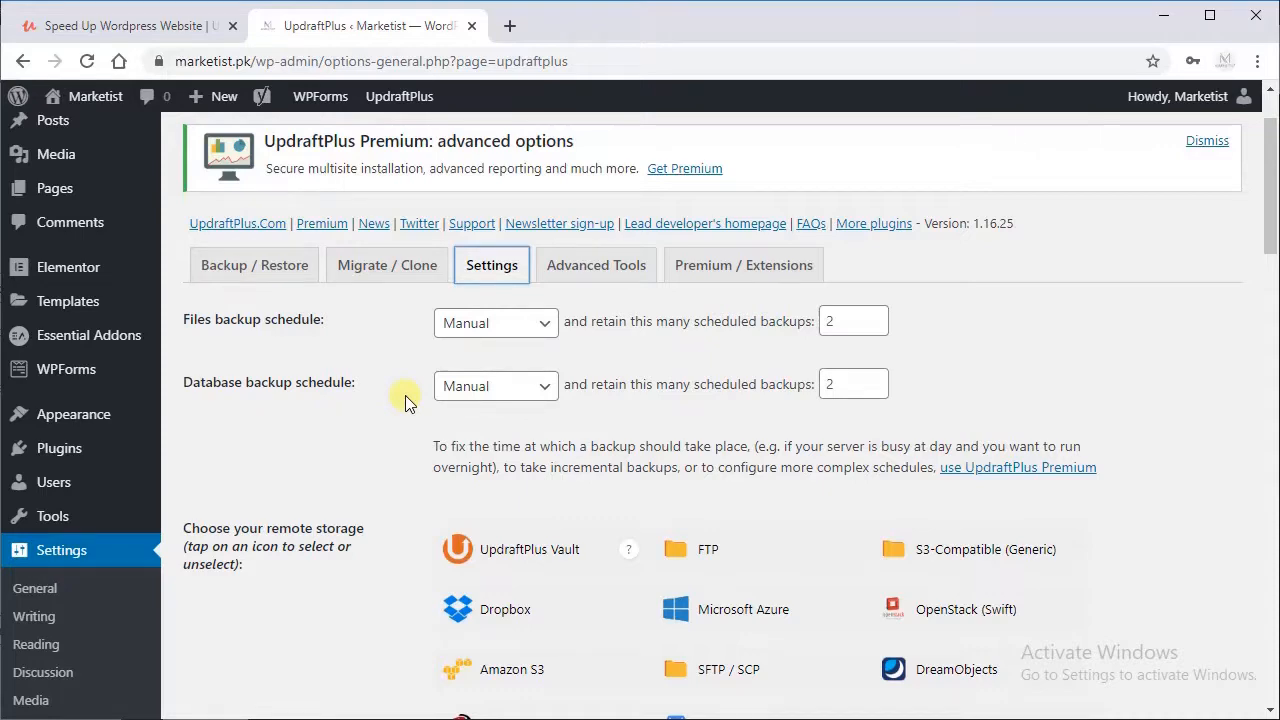
scroll(406, 400, "down", 2)
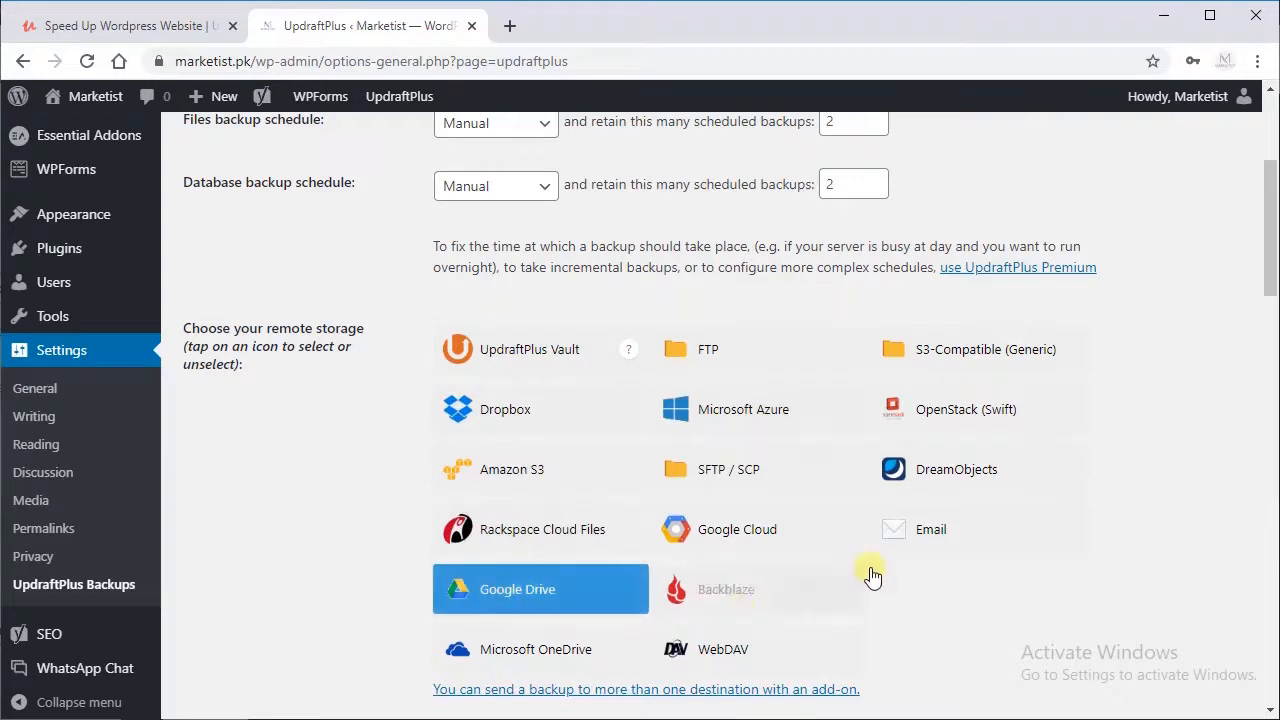
scroll(330, 512, "down", 1)
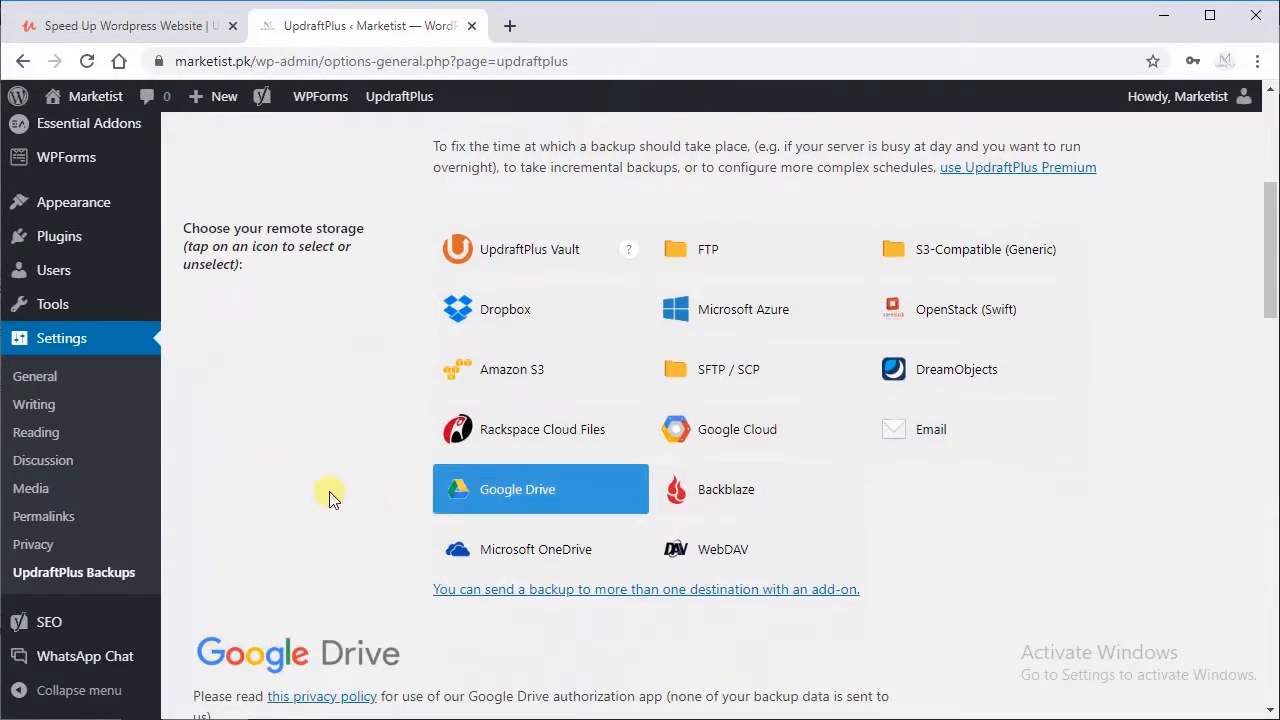
scroll(377, 596, "down", 1)
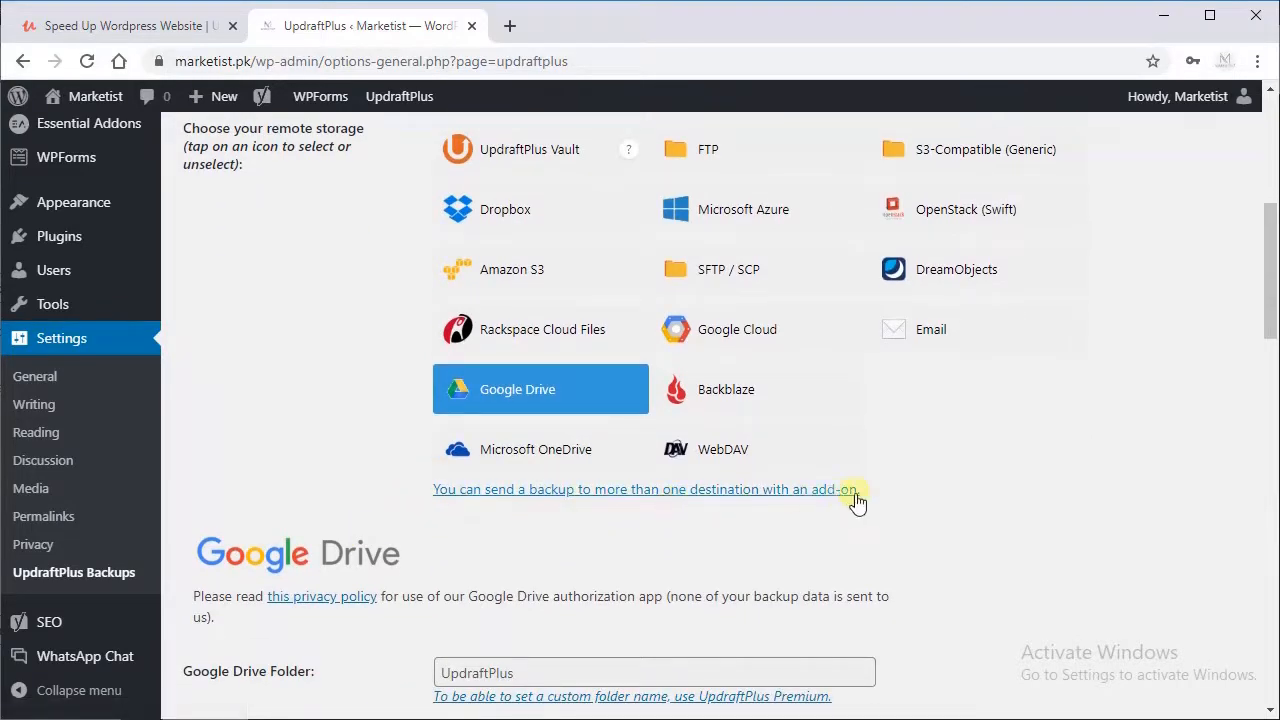
scroll(290, 465, "down", 2)
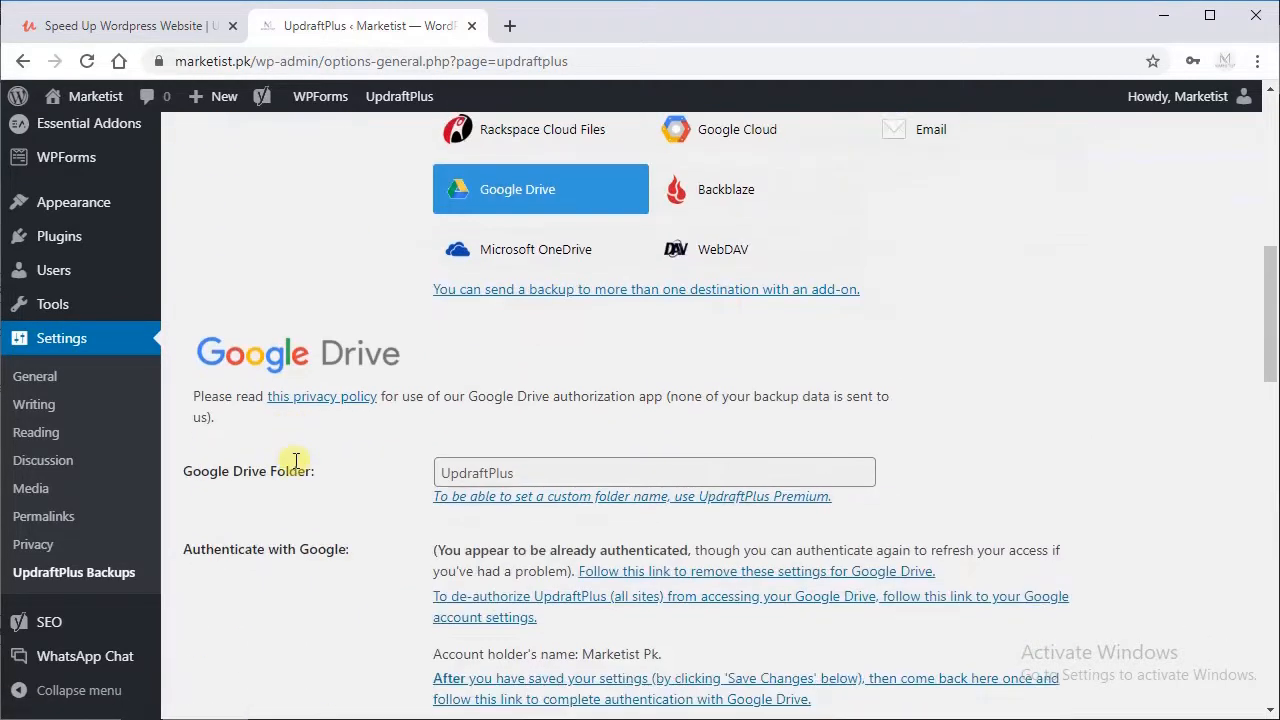
scroll(296, 461, "down", 1)
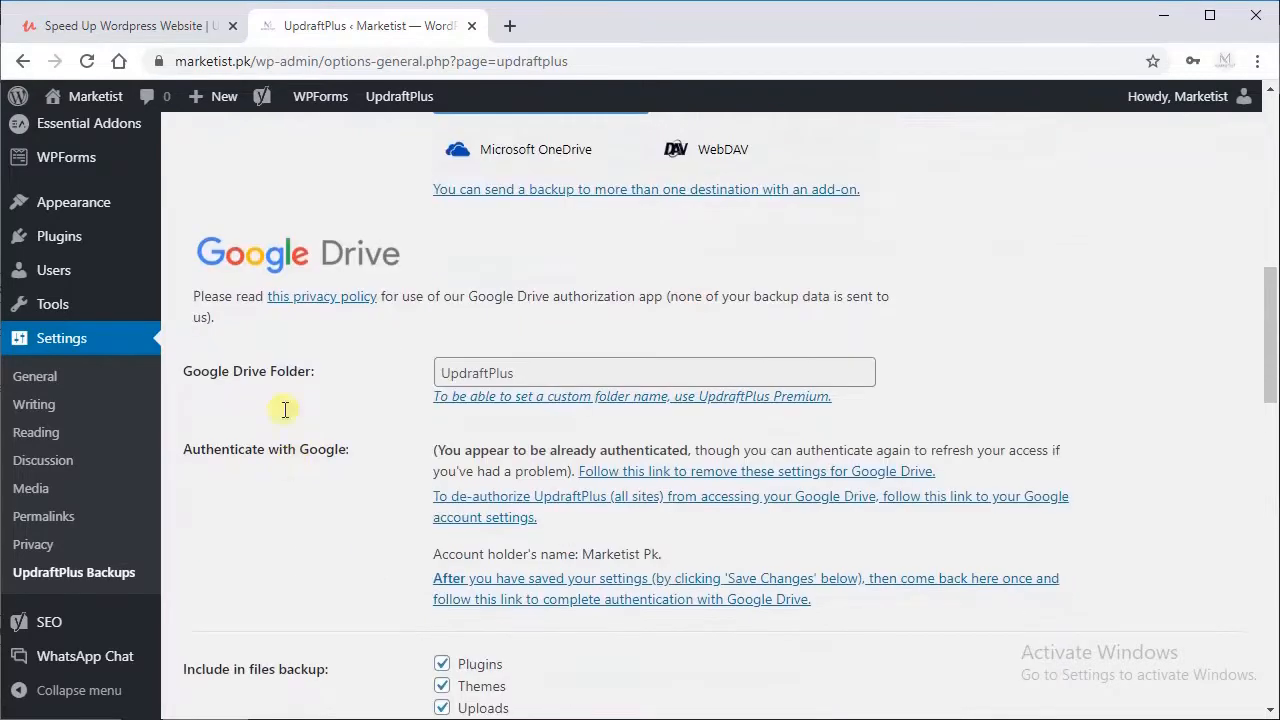
double_click(497, 373)
left_click(272, 416)
scroll(265, 414, "down", 3)
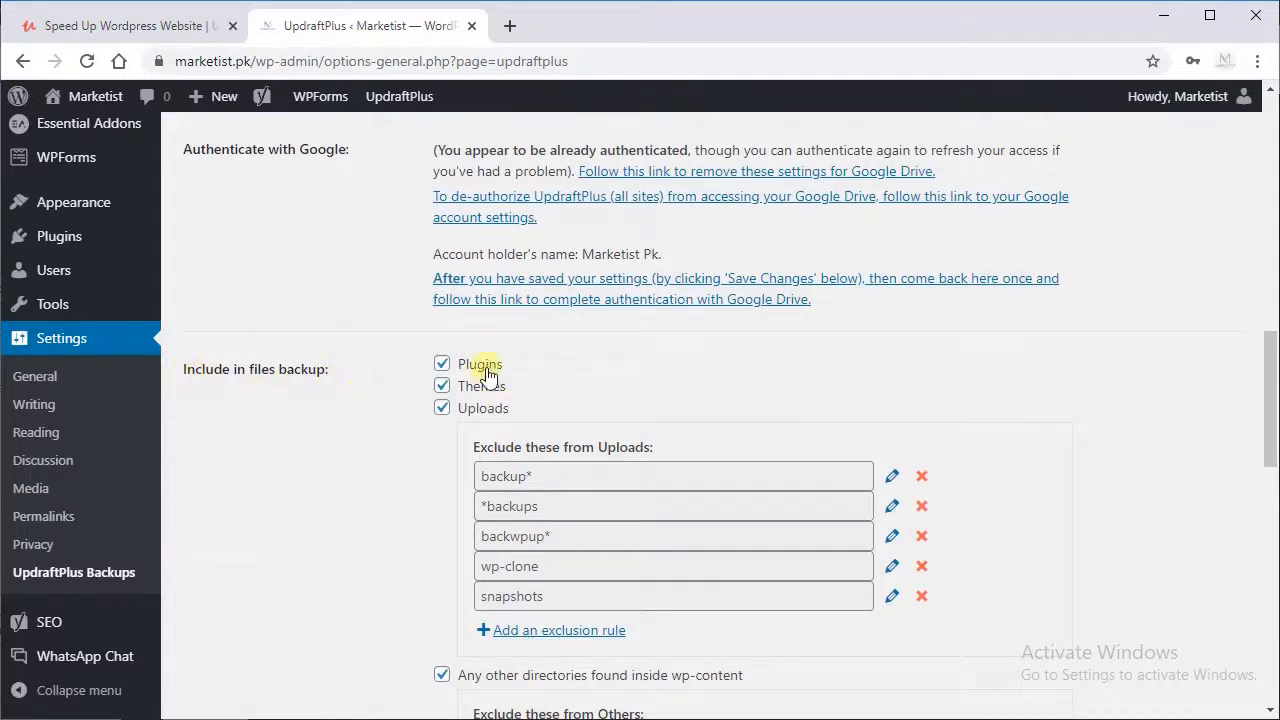
scroll(333, 430, "down", 2)
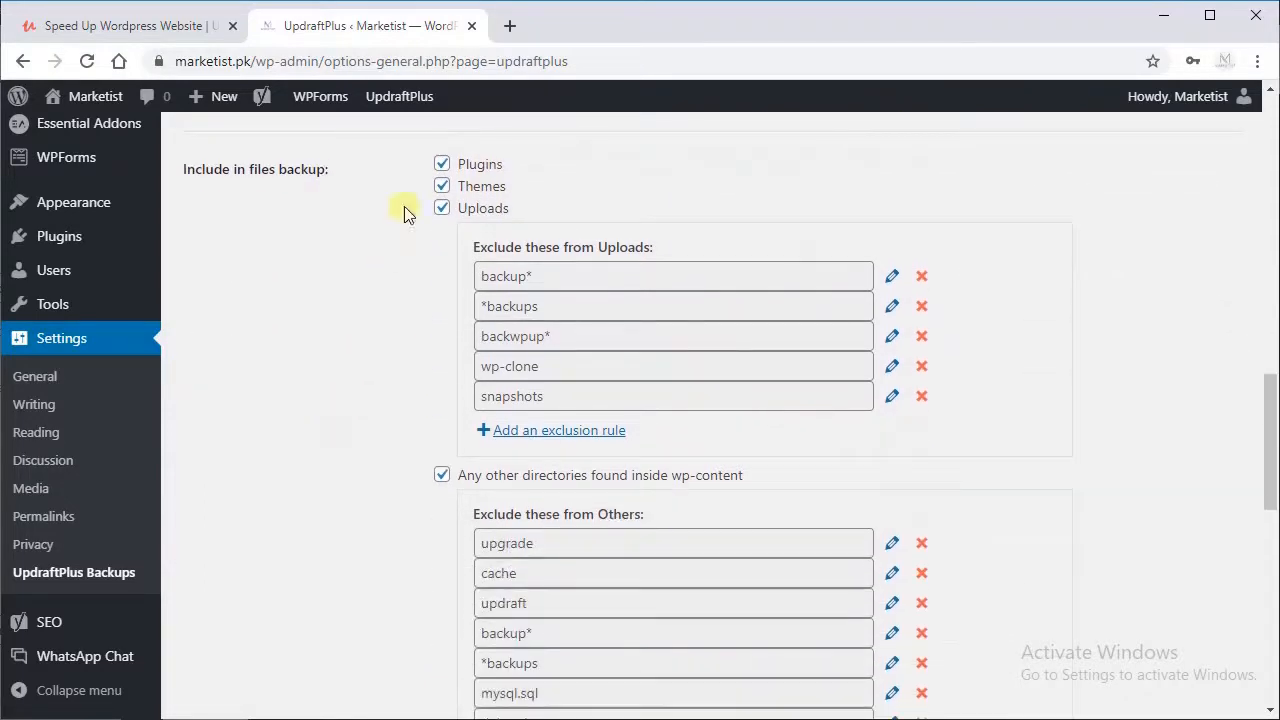
scroll(300, 425, "down", 2)
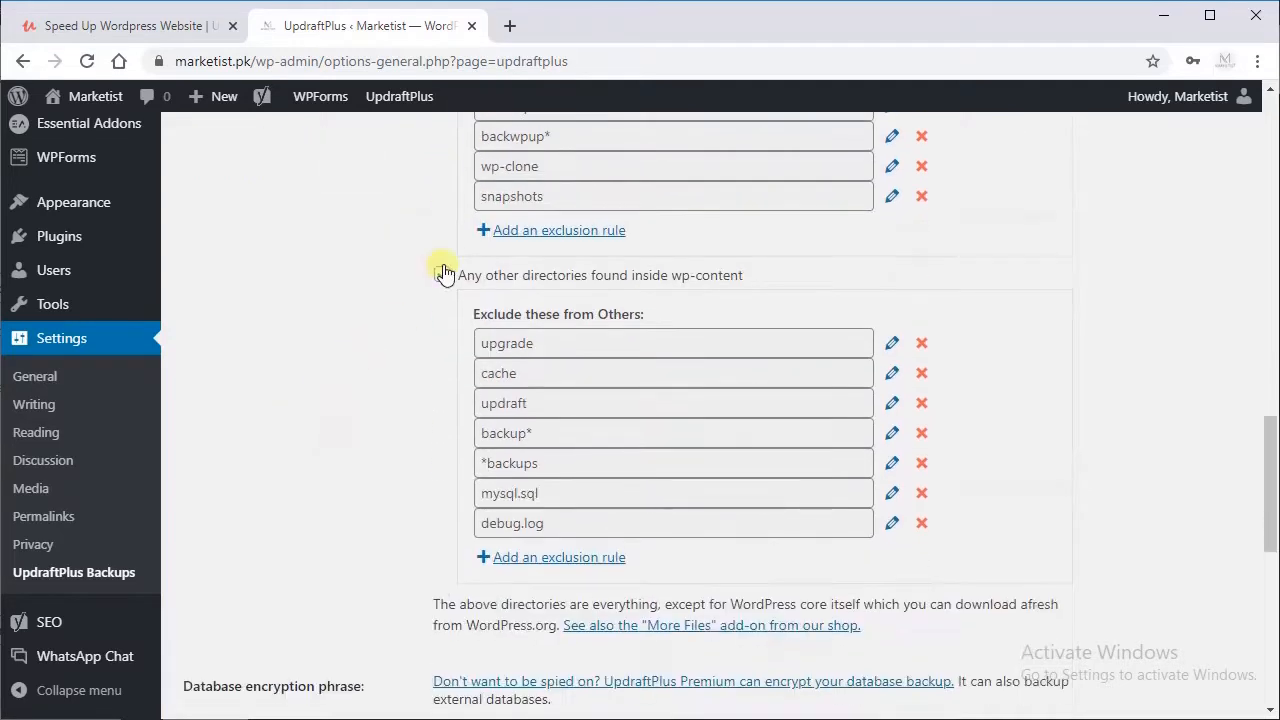
scroll(537, 306, "down", 3)
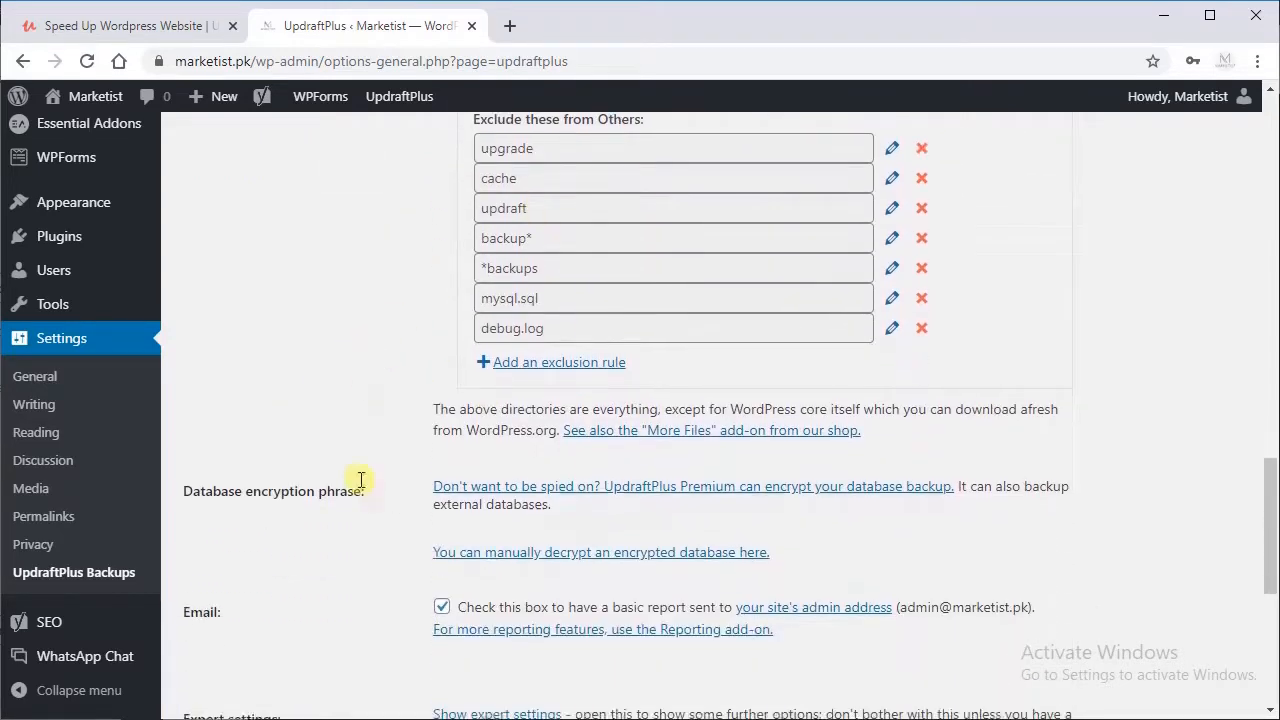
scroll(440, 428, "down", 1)
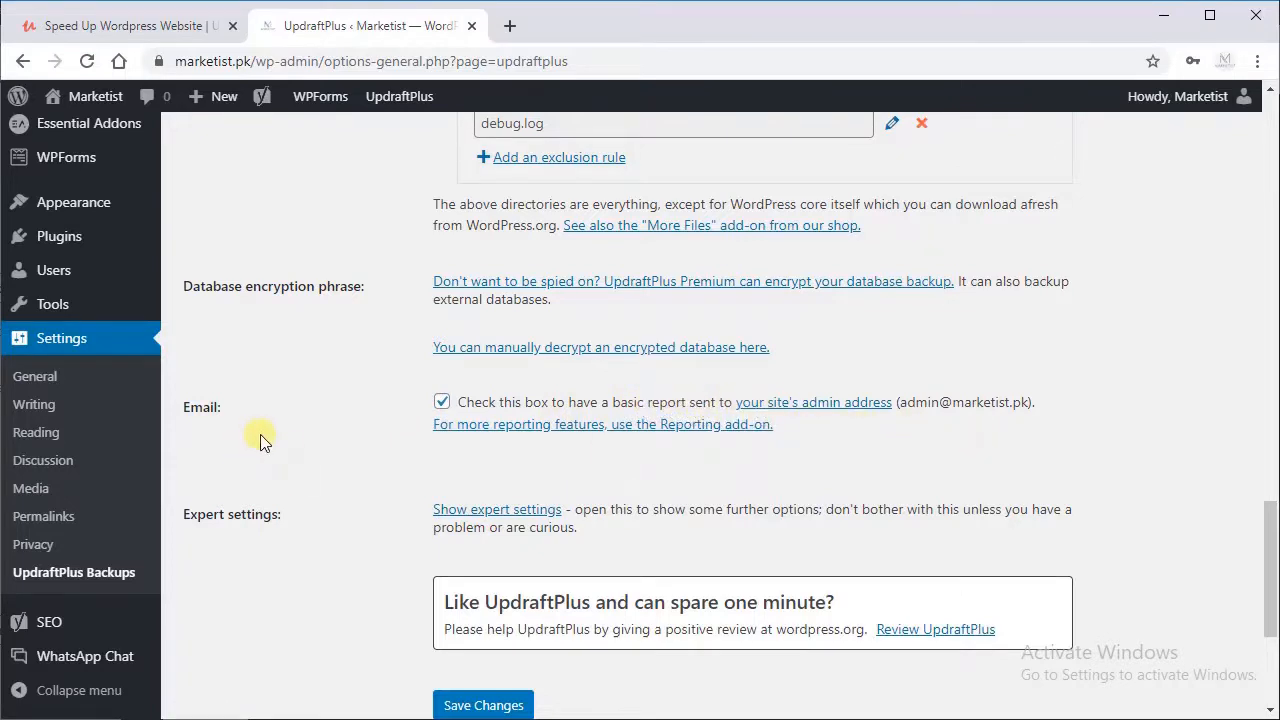
Step: Save the UpdraftPlus settings
scroll(270, 470, "down", 1)
left_click(458, 608)
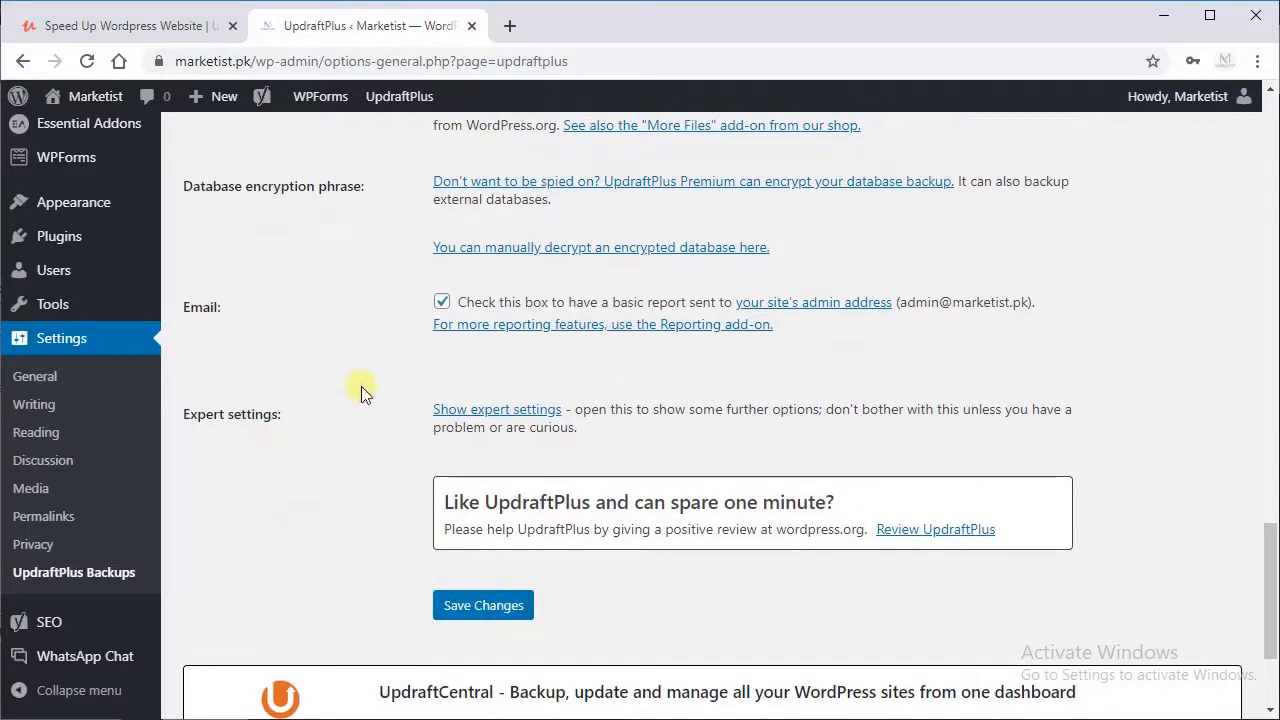
left_click(515, 610)
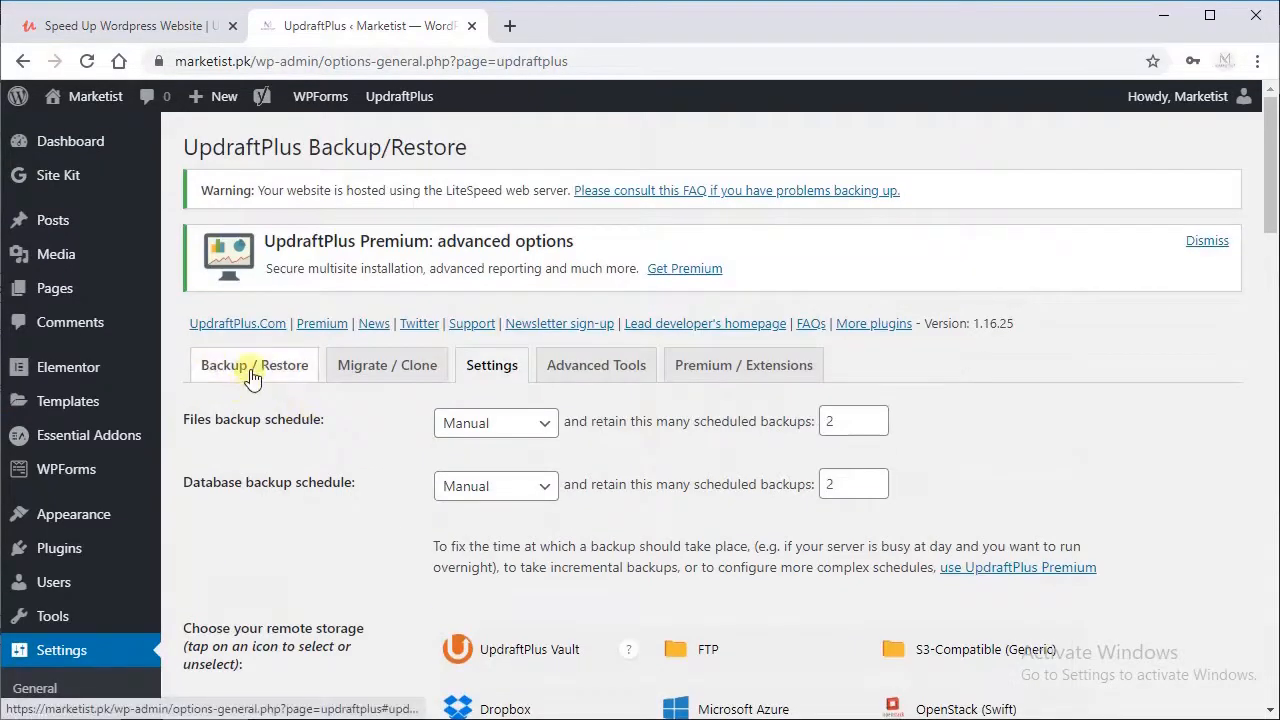
Step: Start a new UpdraftPlus backup that includes the database and files and is sent to remote storage
left_click(252, 372)
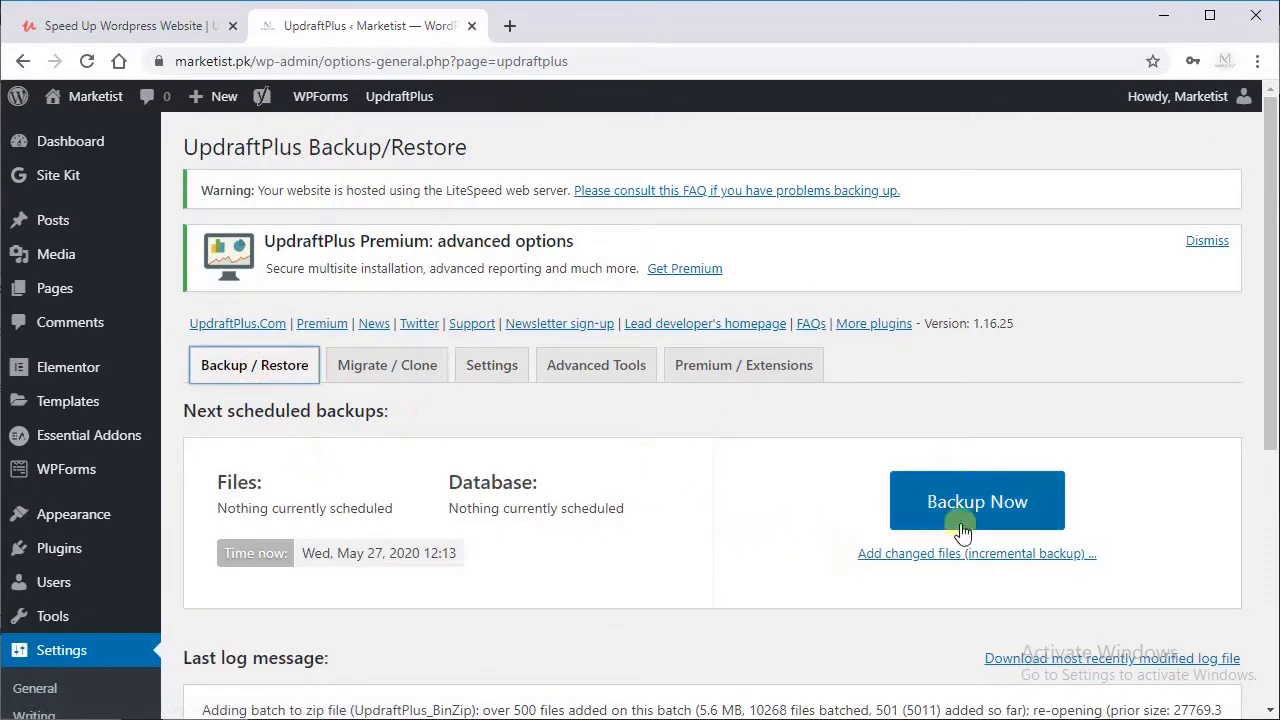
left_click(897, 517)
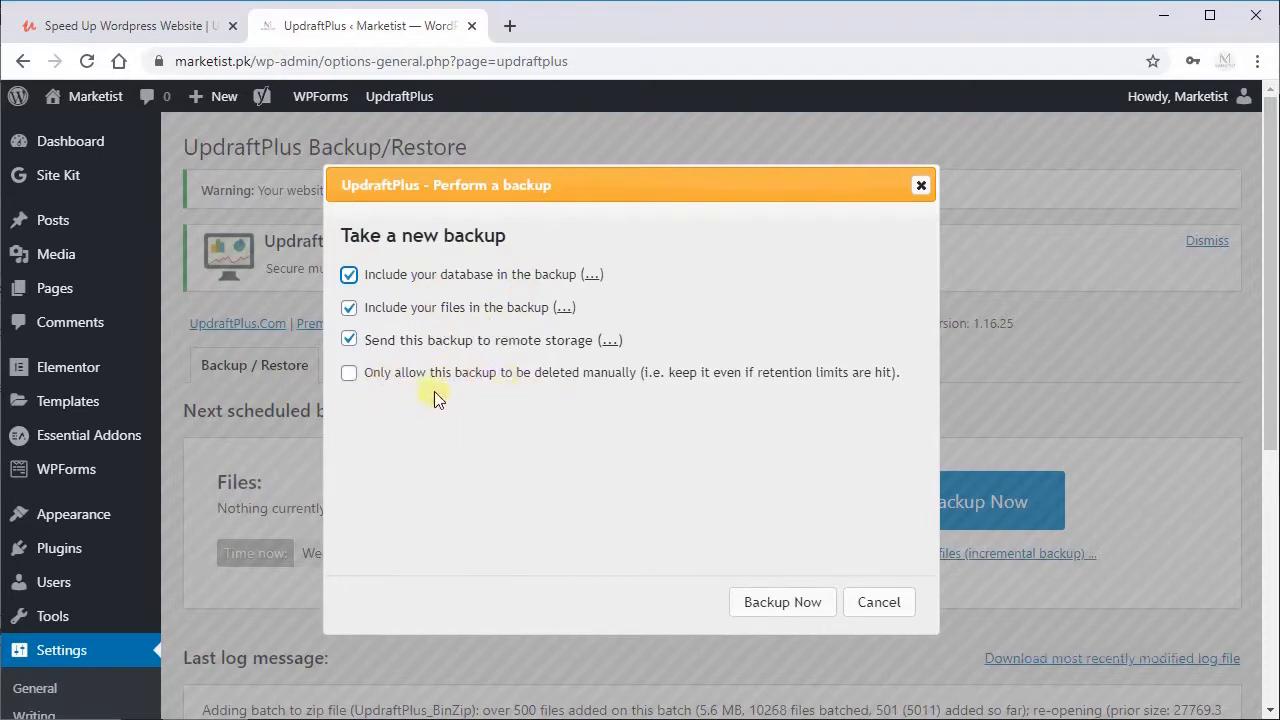
left_click(782, 603)
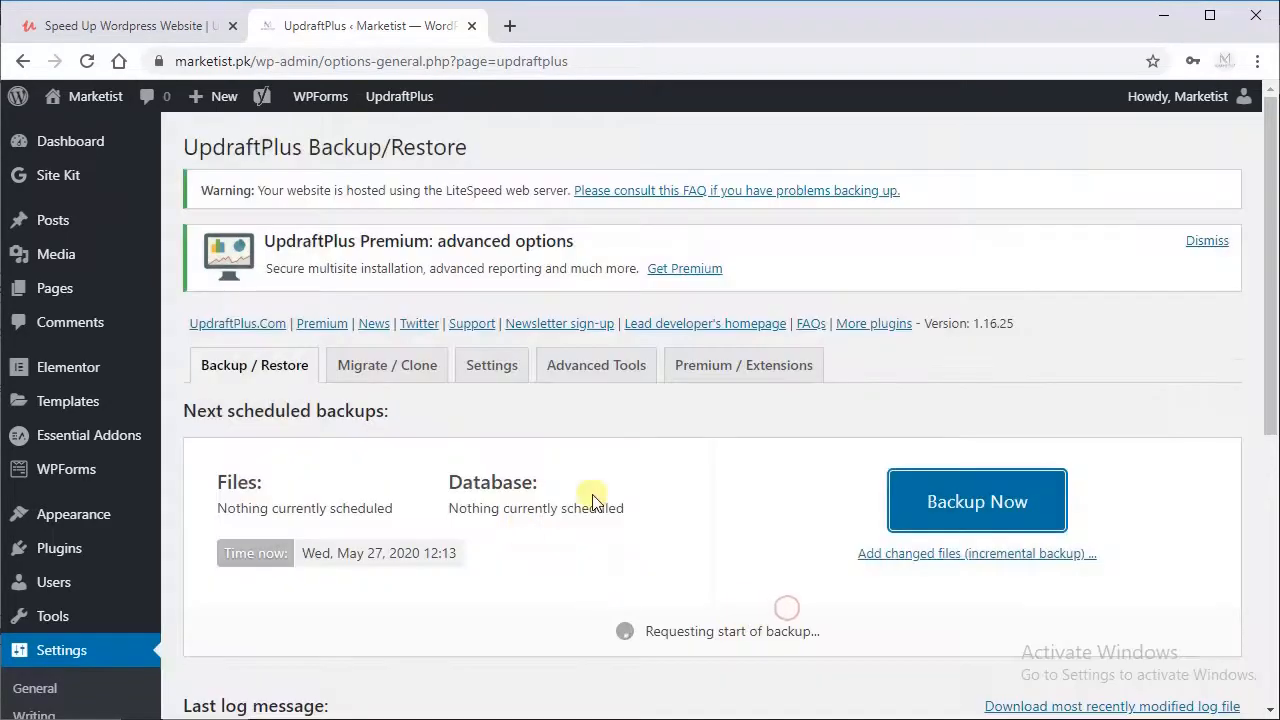
Step: Examine the running backup's progress and the existing backups with their downloadable data and restore options
scroll(590, 490, "down", 2)
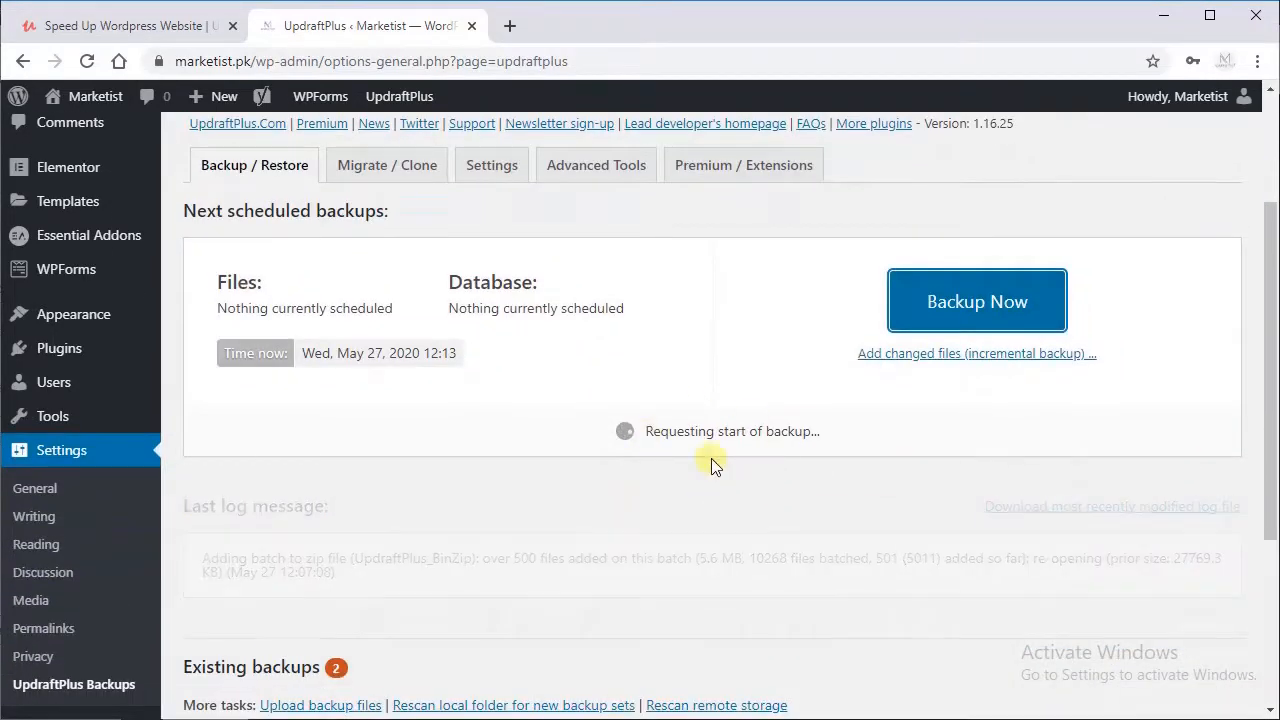
scroll(397, 425, "down", 3)
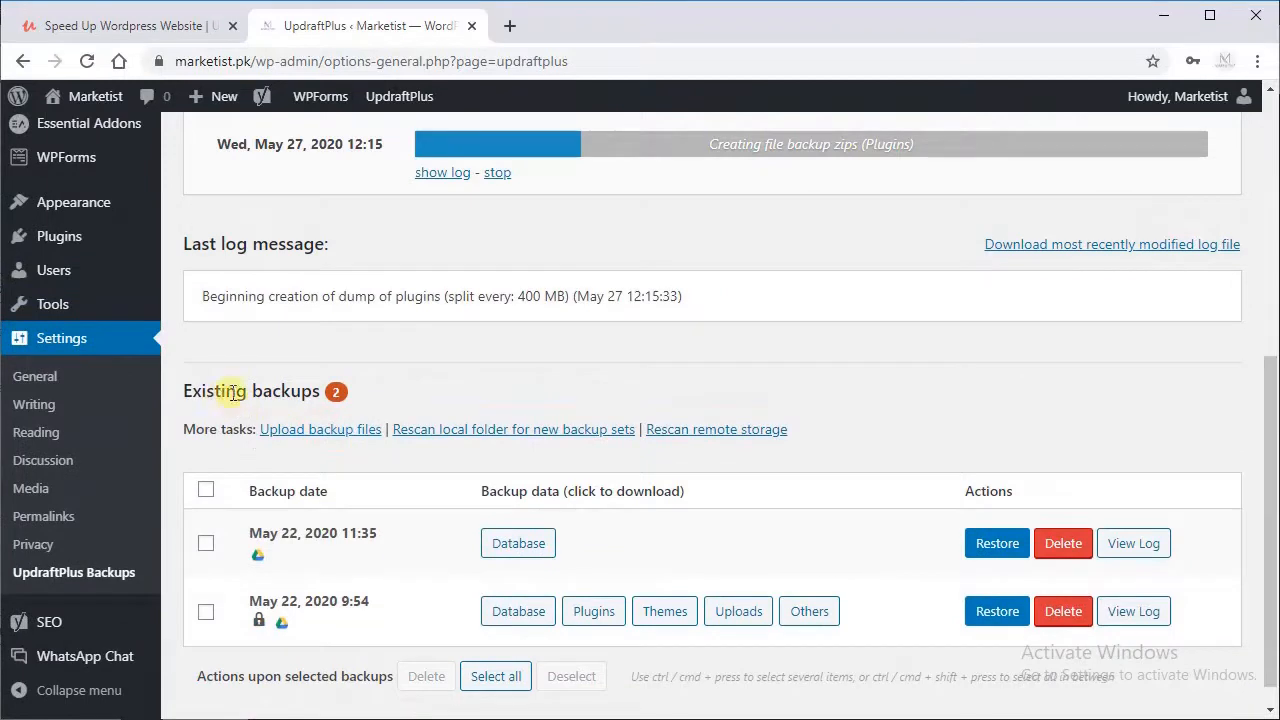
left_click_drag(228, 392, 418, 397)
scroll(363, 560, "down", 1)
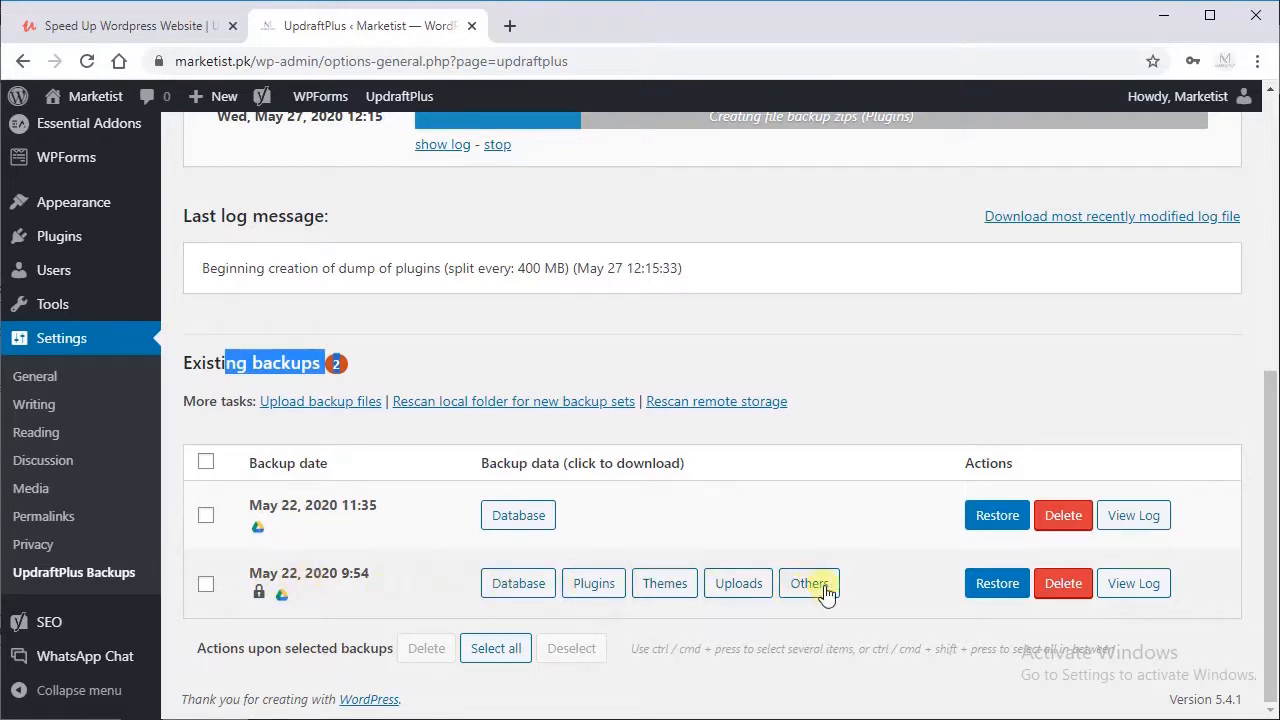
left_click(685, 595)
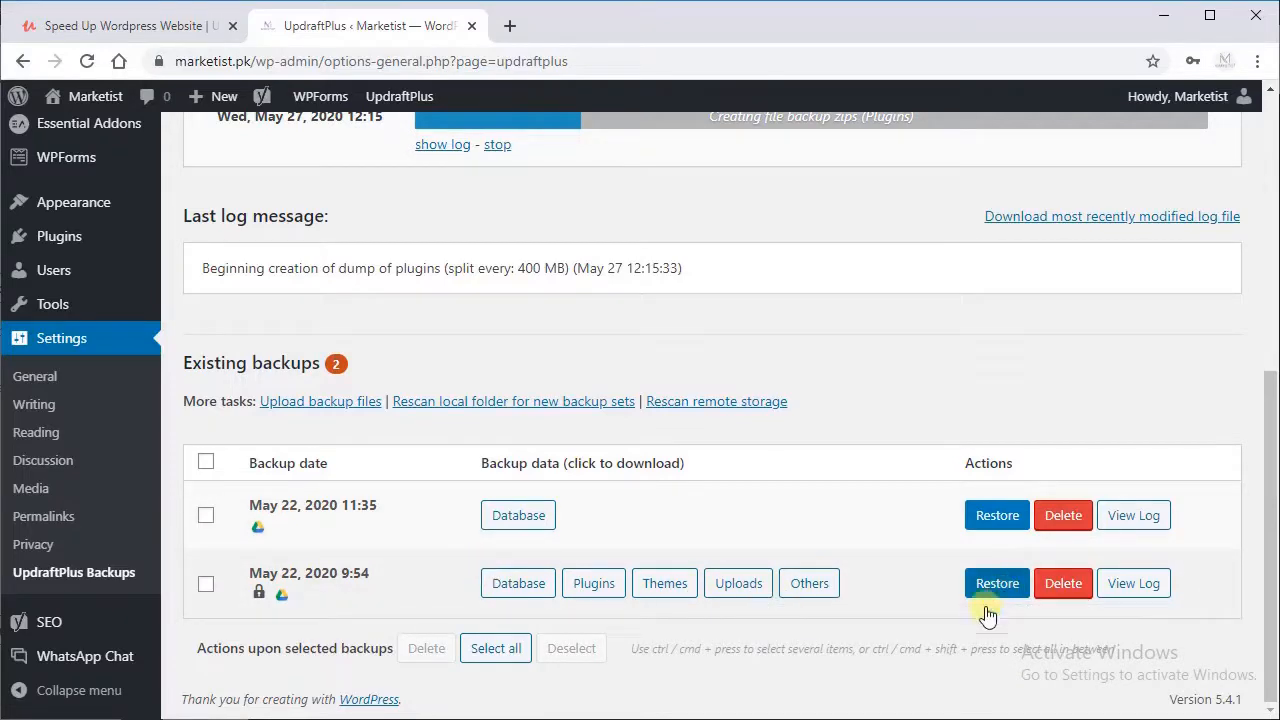
scroll(988, 608, "up", 4)
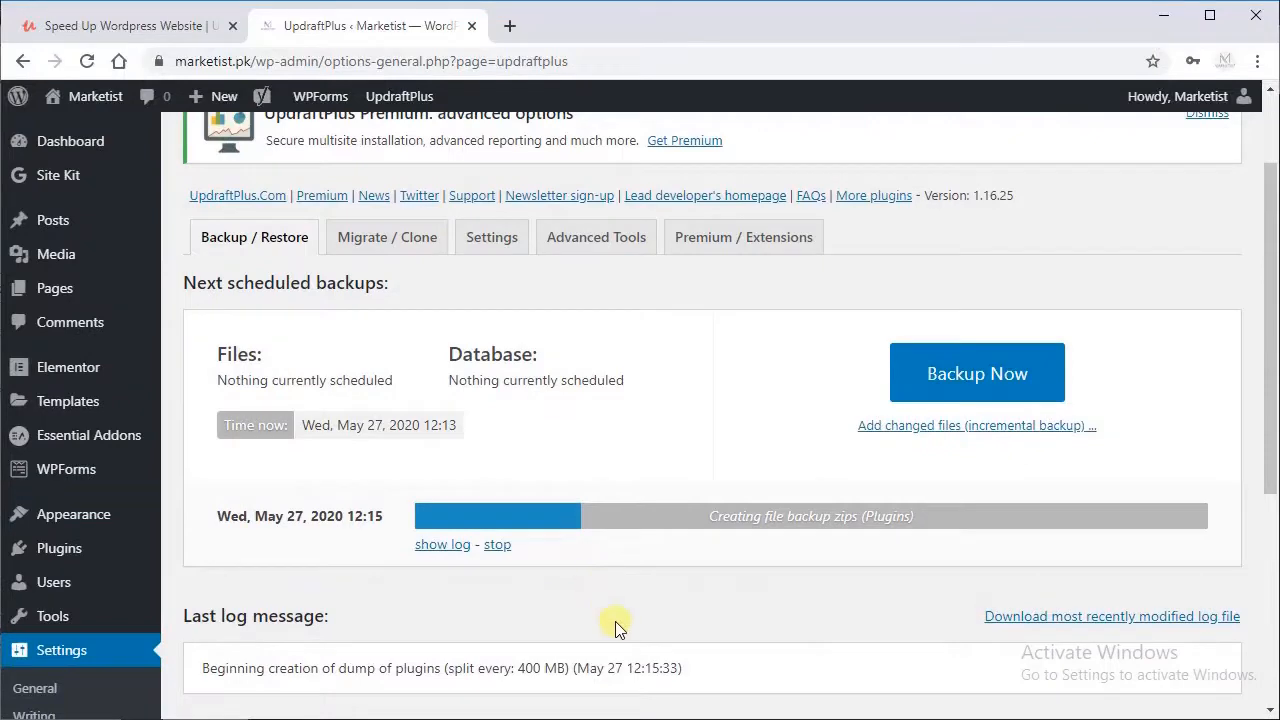
scroll(565, 585, "up", 1)
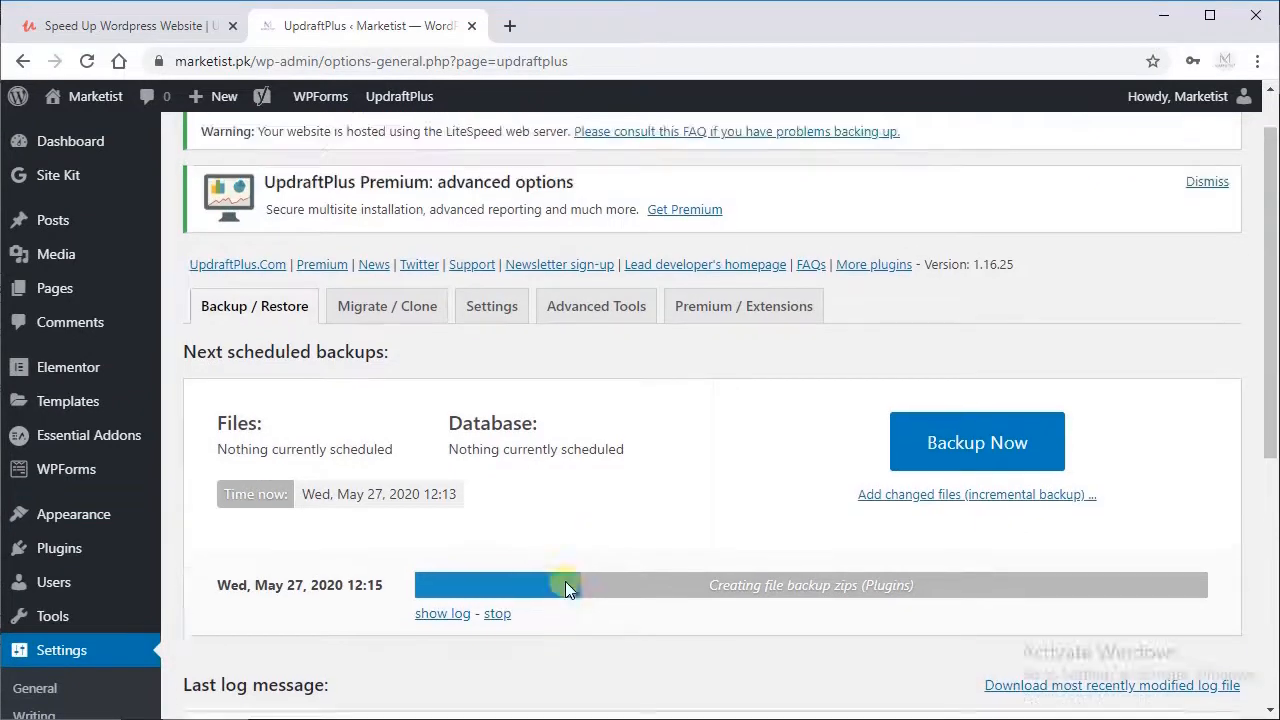
scroll(565, 585, "down", 5)
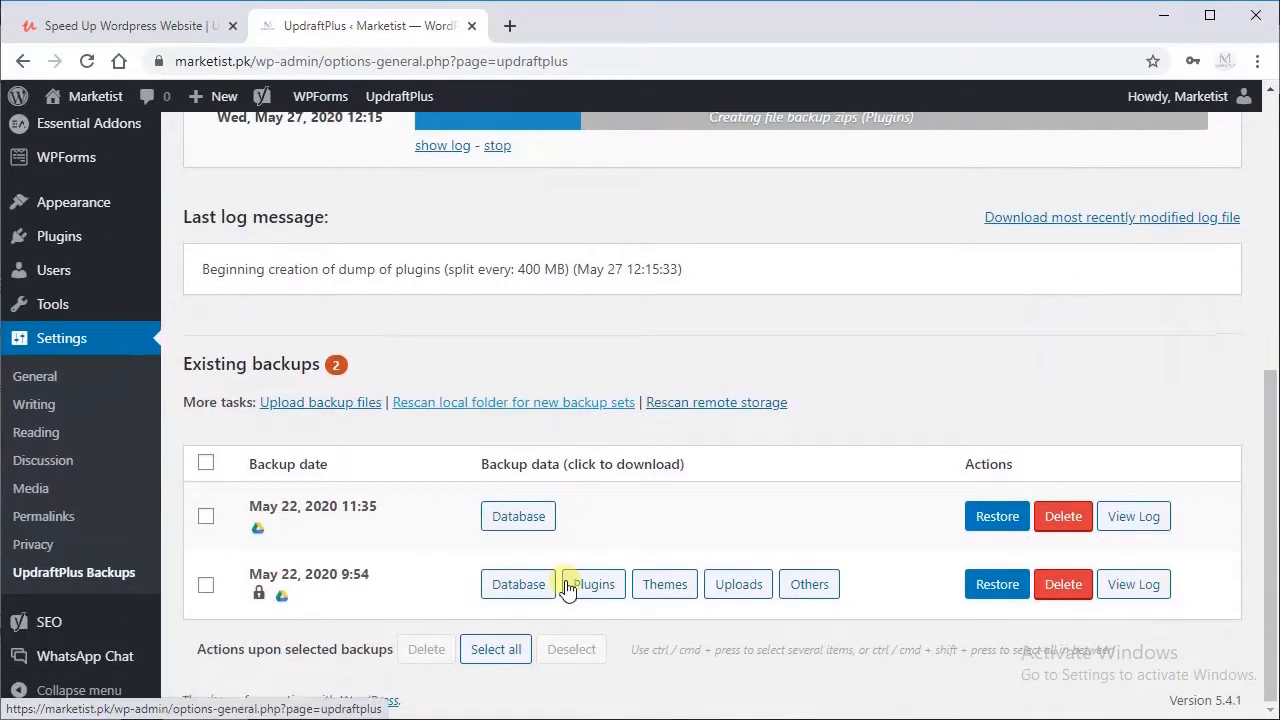
scroll(590, 560, "up", 4)
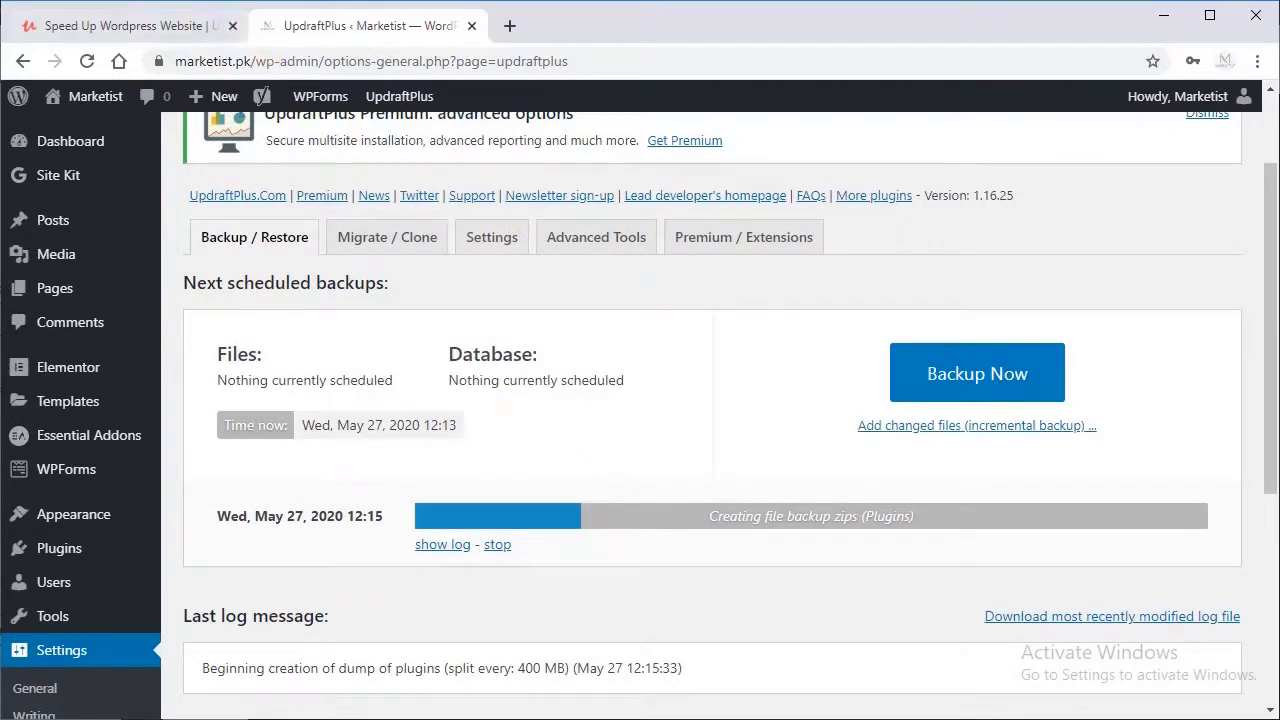
Step: Switch to PageSpeed Insights and analyze marketist.pk
left_click(1107, 1)
left_click(1068, 15)
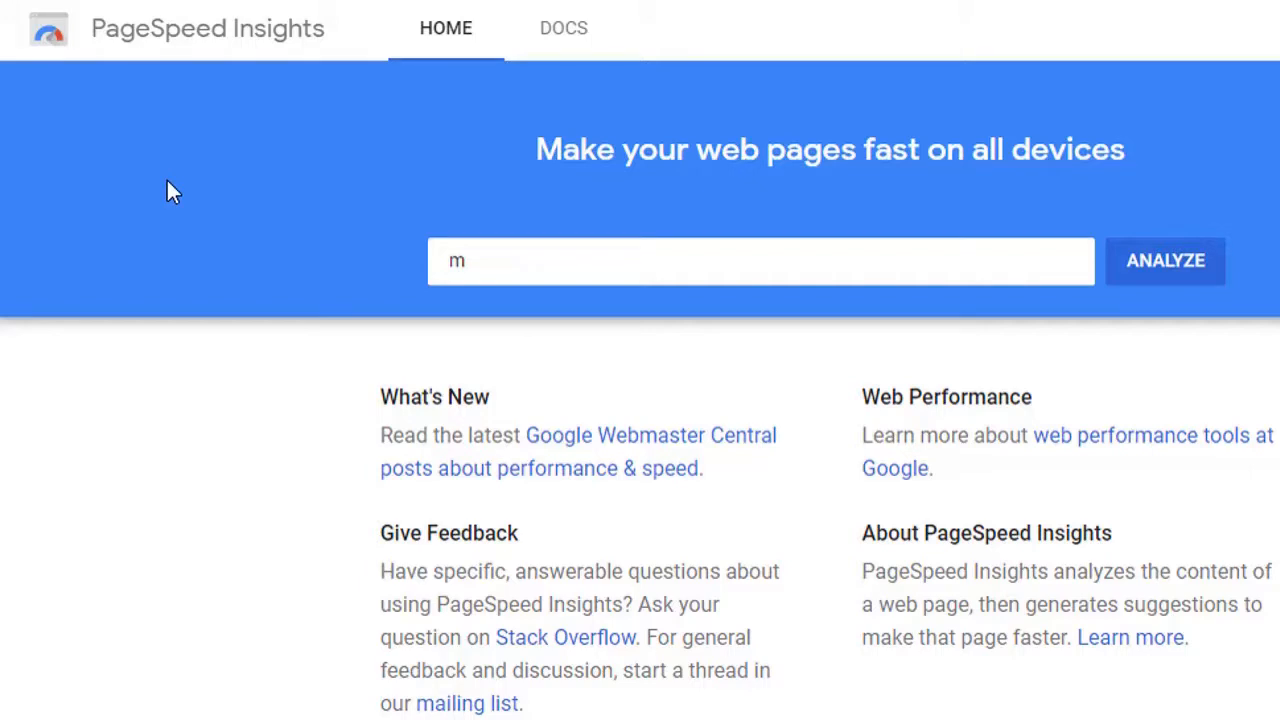
left_click(510, 261)
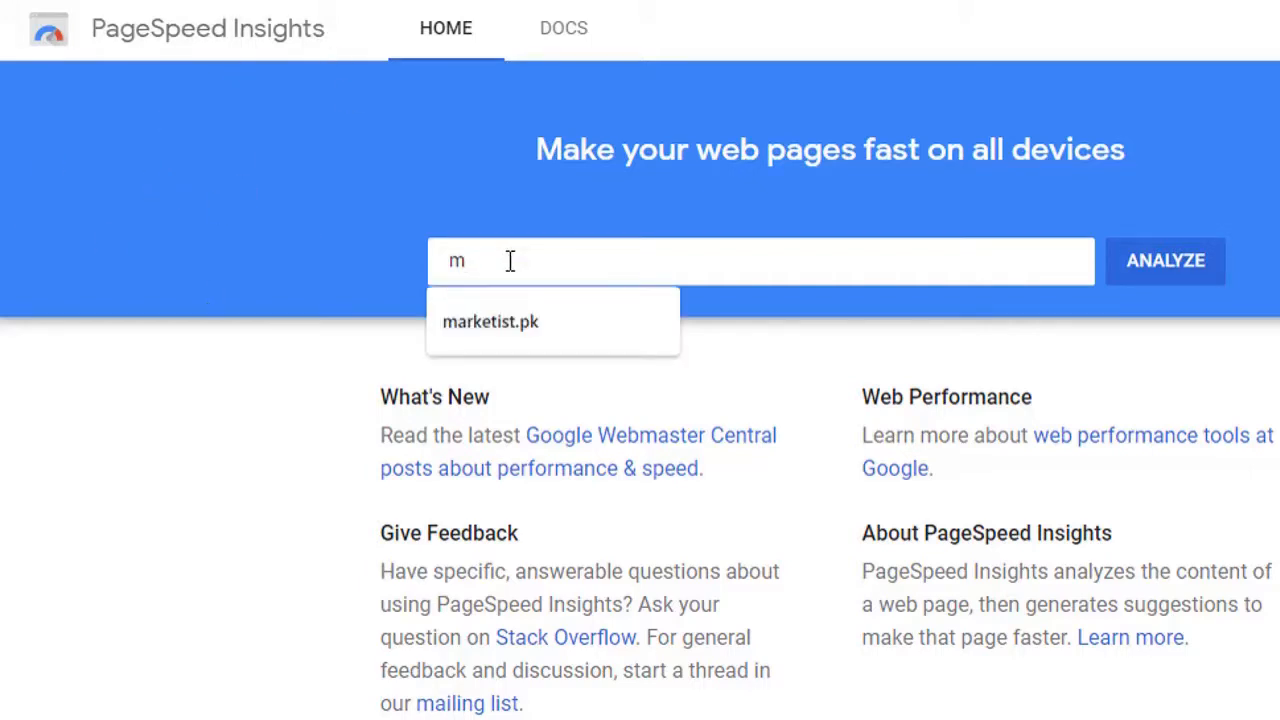
left_click(508, 322)
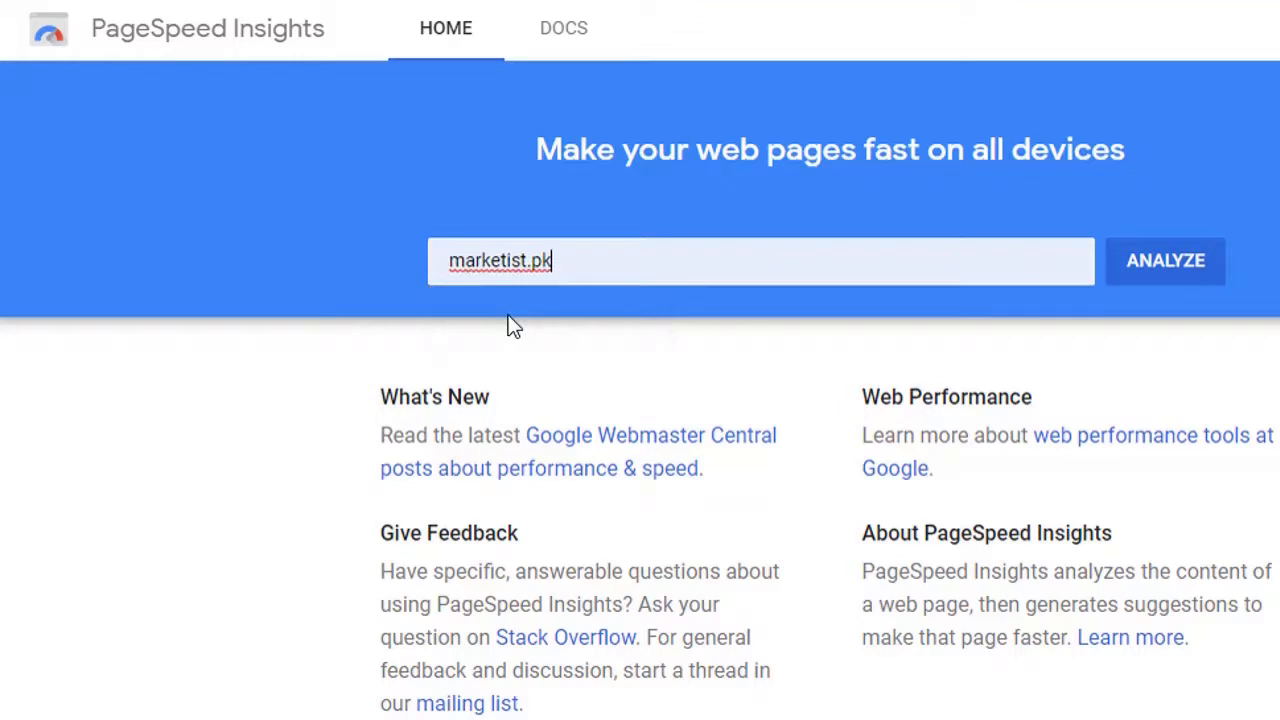
left_click(1158, 264)
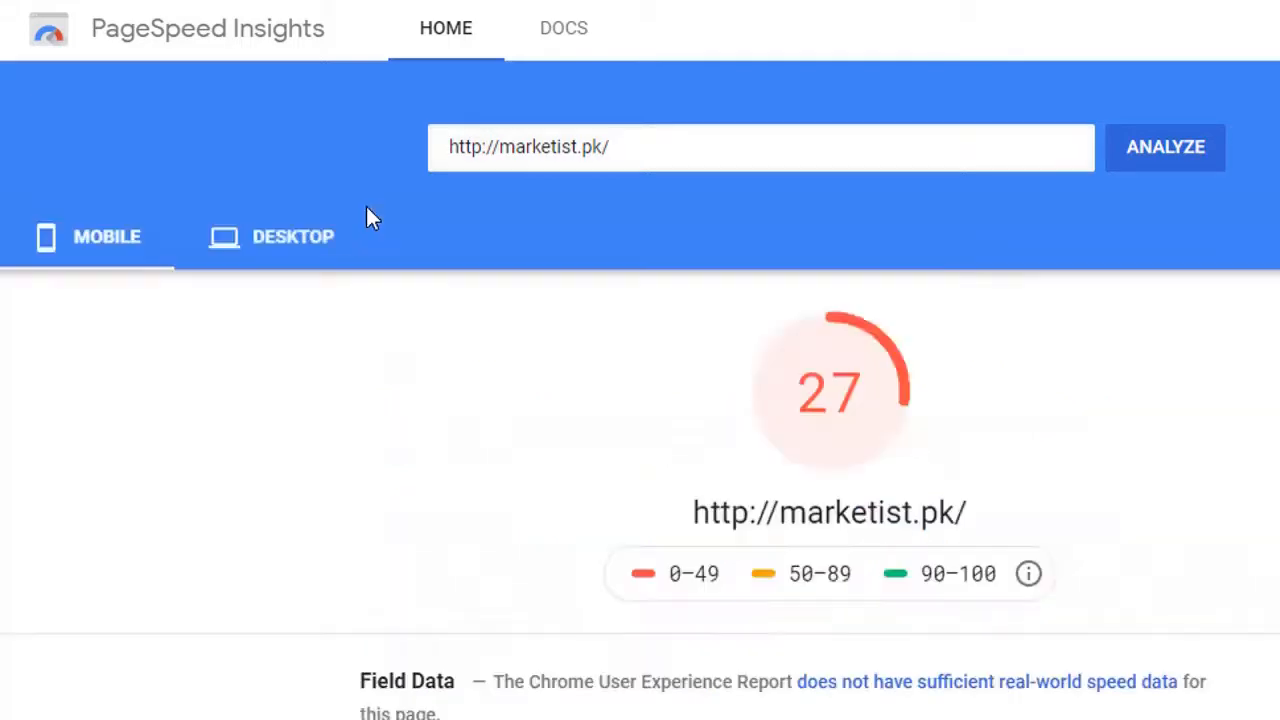
Step: Compare the mobile and desktop speed scores of marketist.pk and examine the mobile lab data
double_click(848, 398)
left_click(280, 246)
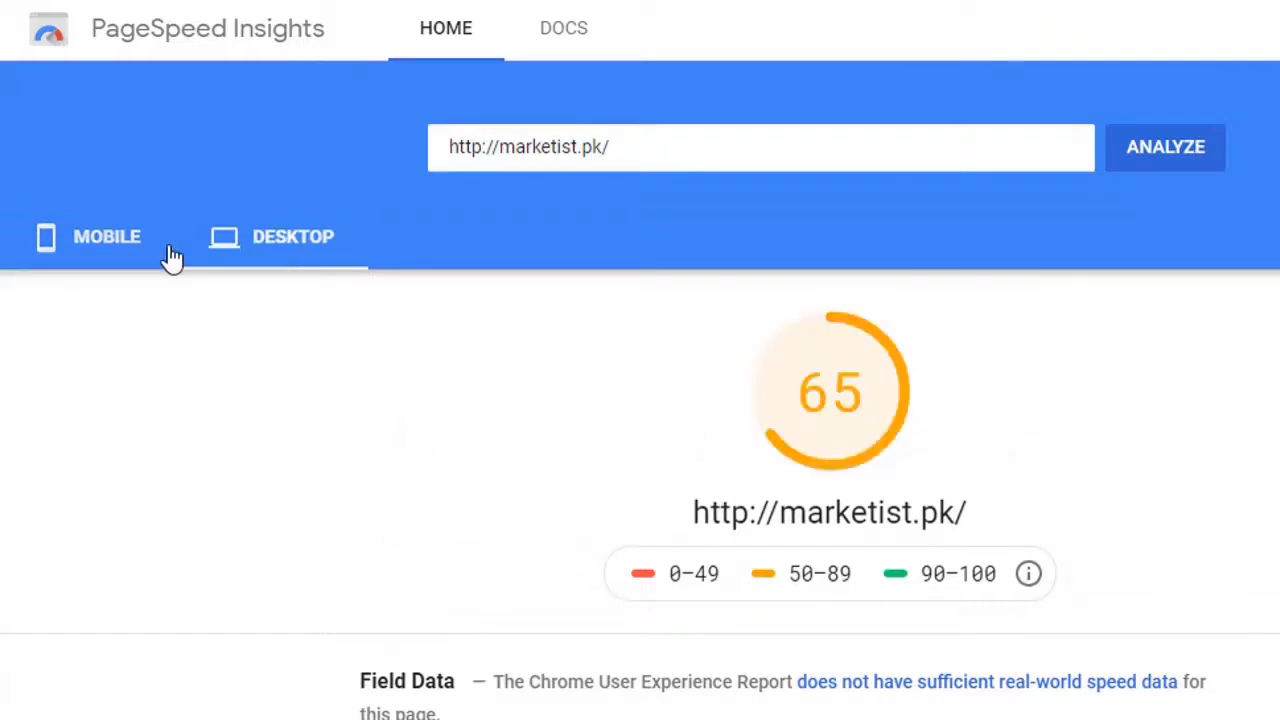
left_click(160, 255)
scroll(300, 340, "down", 4)
scroll(340, 365, "down", 3)
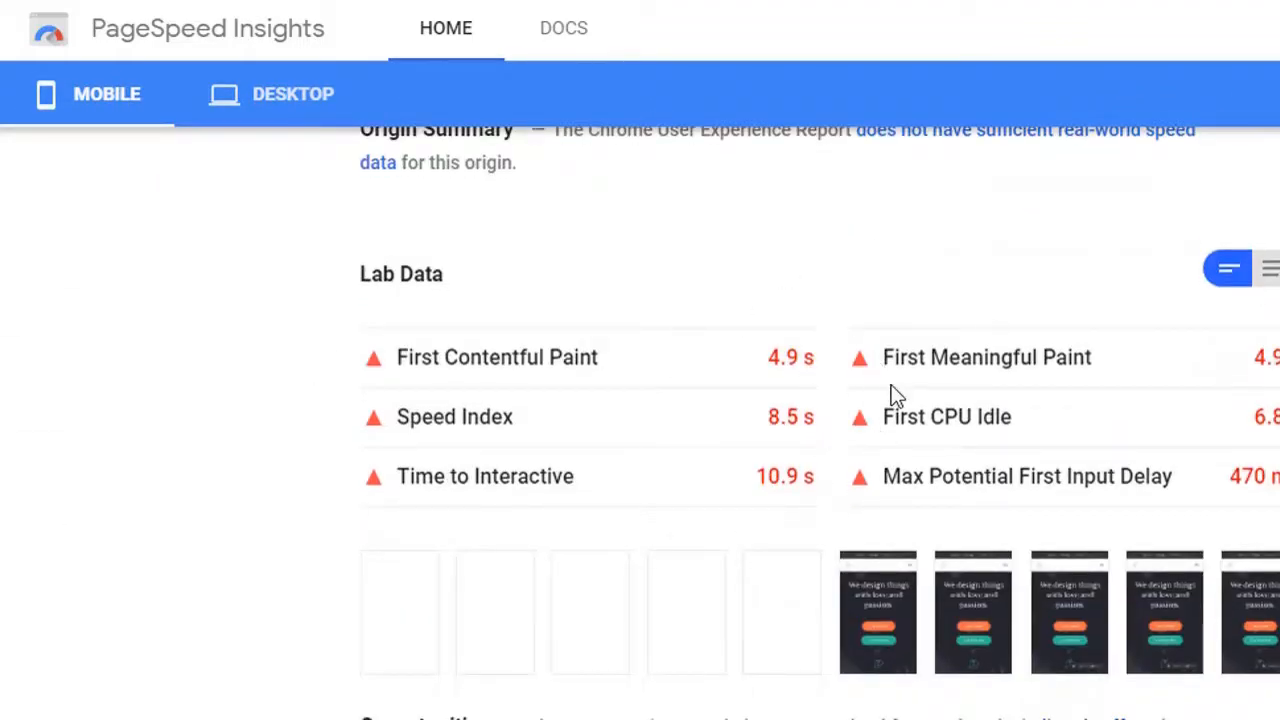
scroll(771, 409, "down", 3)
scroll(560, 415, "down", 1)
scroll(488, 404, "up", 8)
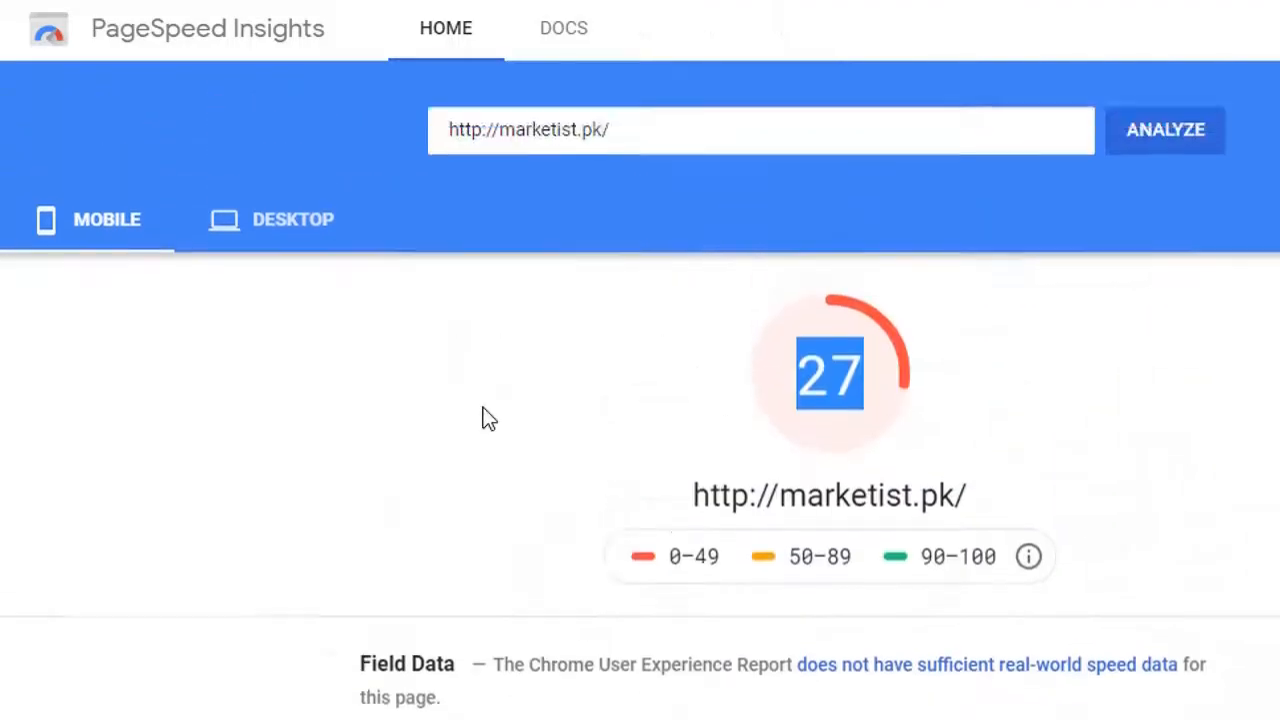
Step: Review the mobile lab data and improvement opportunities for marketist.pk, and compare the mobile and desktop scores against the score ranges
scroll(488, 408, "down", 4)
scroll(781, 499, "down", 4)
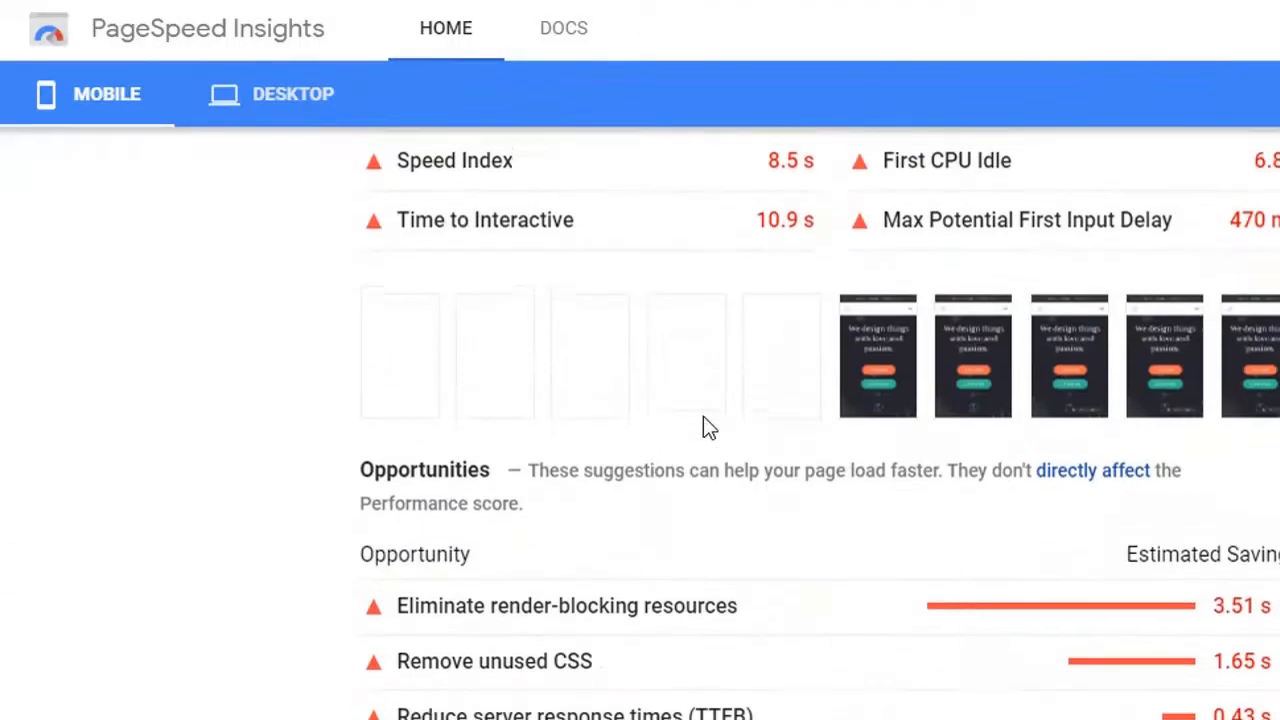
scroll(700, 429, "up", 9)
left_click(806, 482)
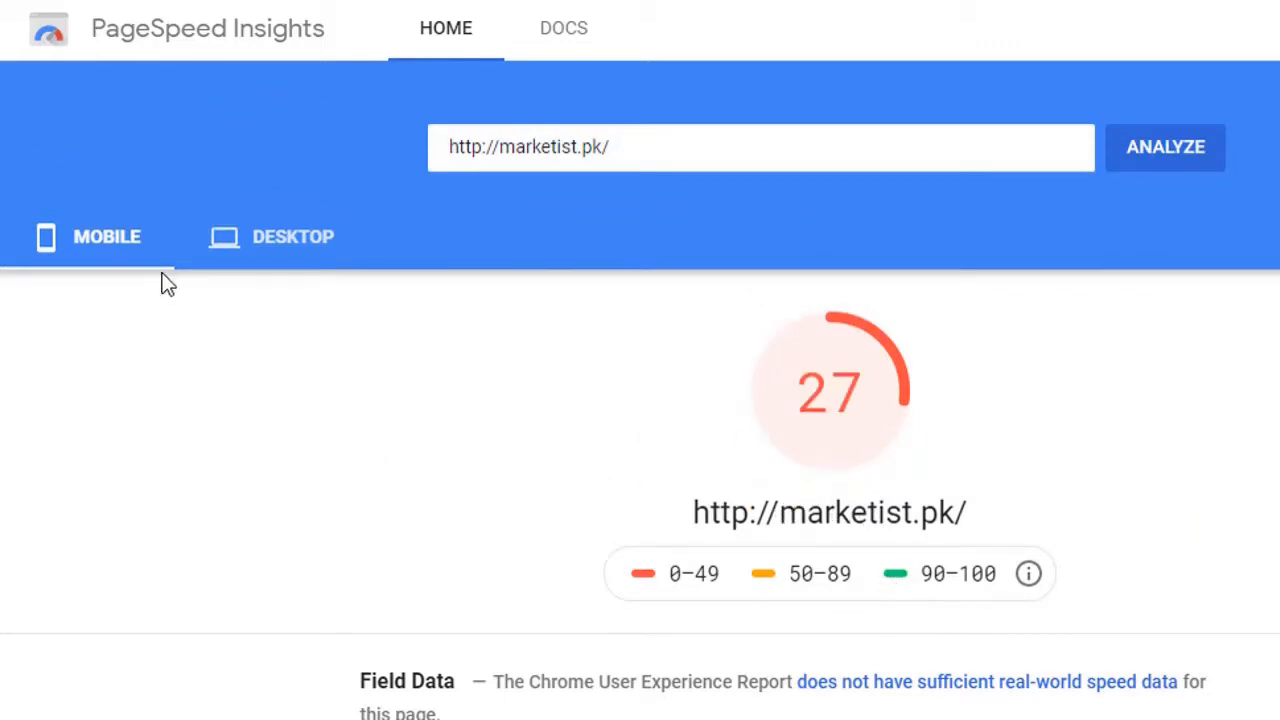
left_click(318, 262)
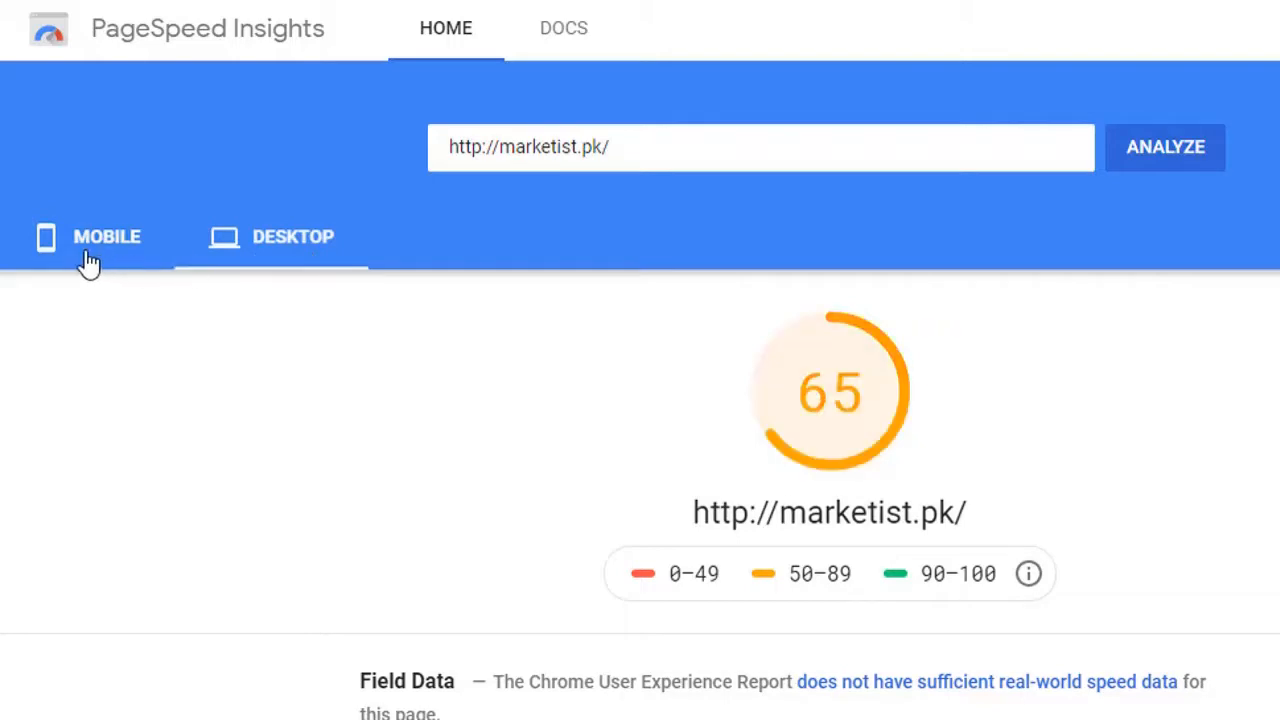
left_click(86, 264)
left_click(120, 258)
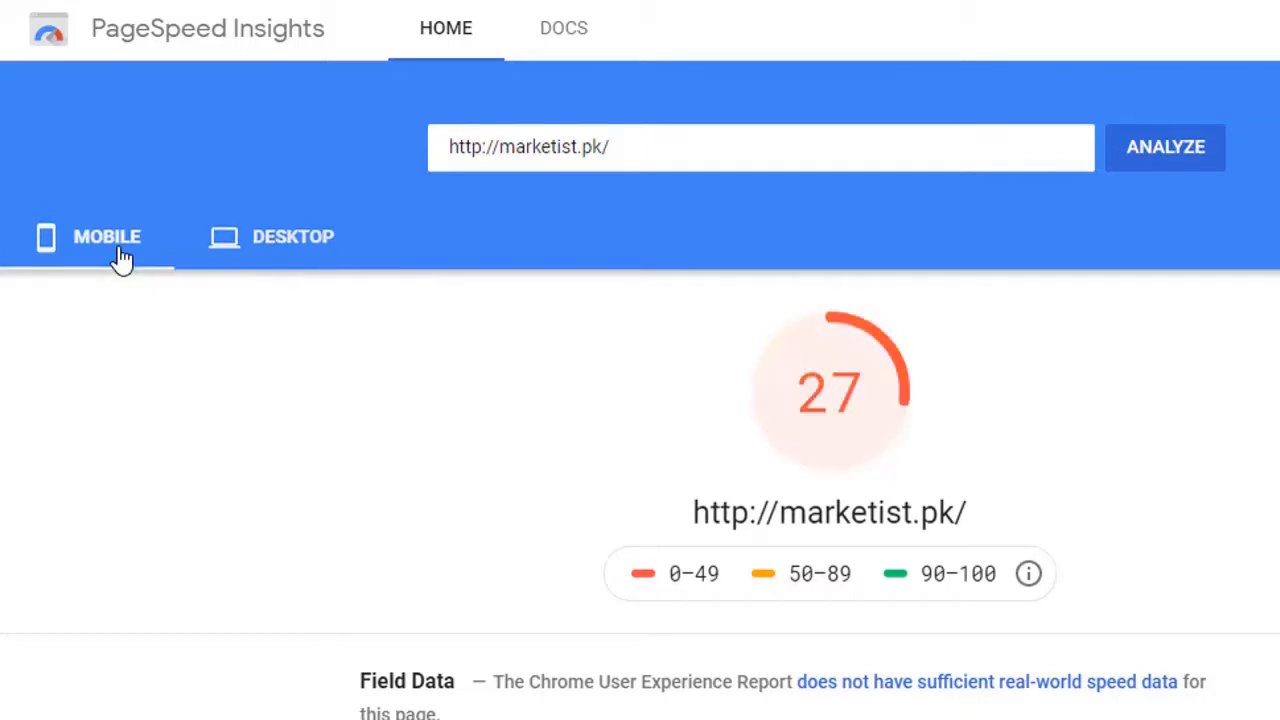
left_click_drag(670, 572, 897, 598)
left_click(688, 612)
left_click_drag(920, 581, 992, 580)
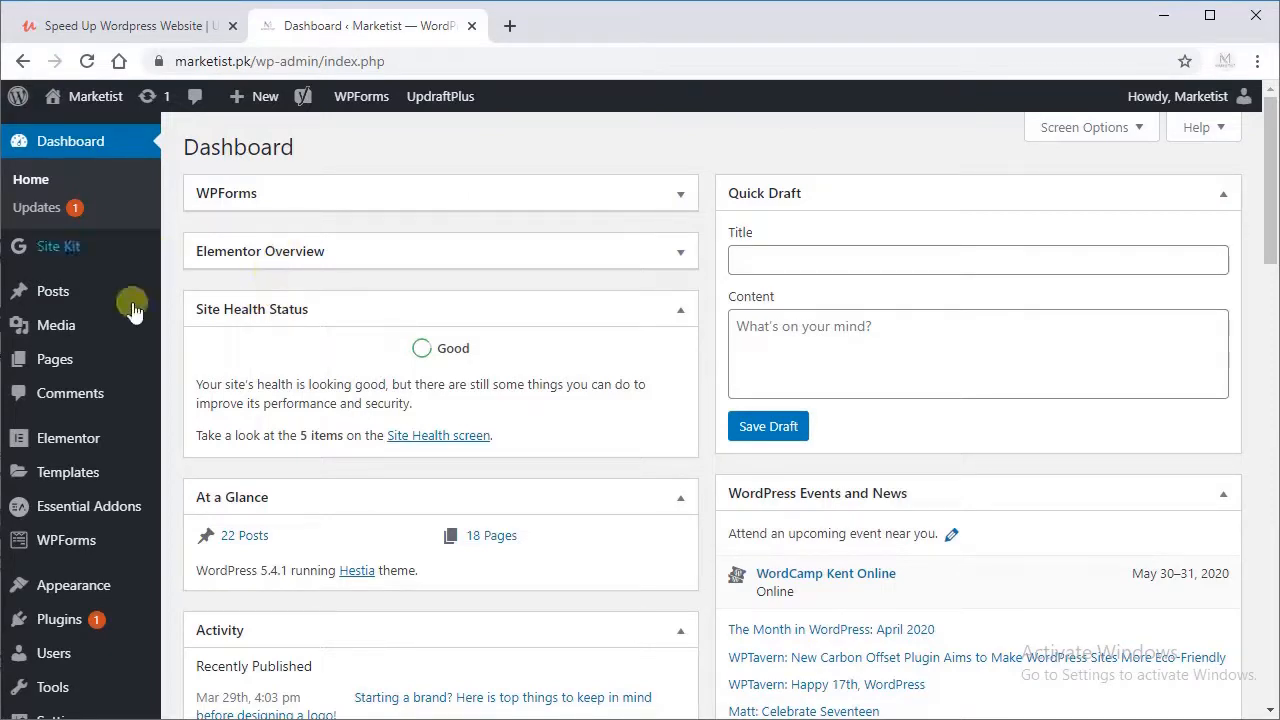
Step: Search for new plugins in the marketist.pk WordPress admin with the keyword smush, and examine the Smush and Hummingbird entries
left_click(121, 625)
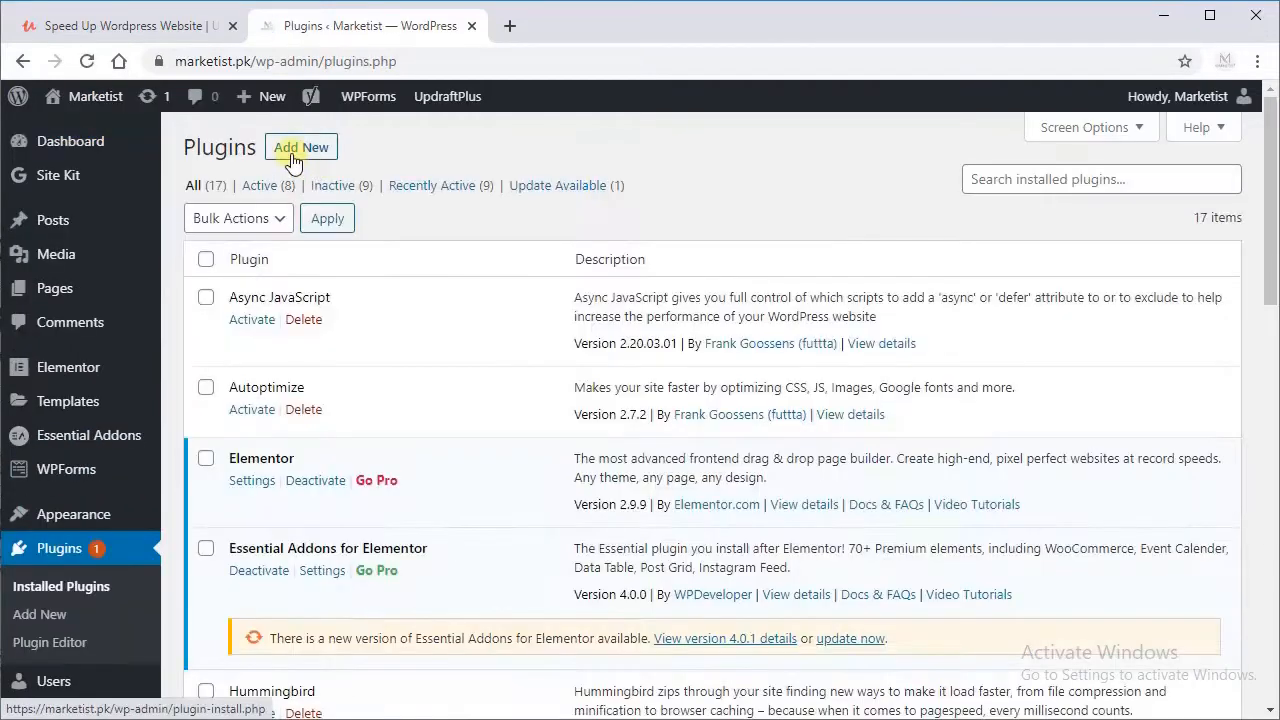
left_click(292, 158)
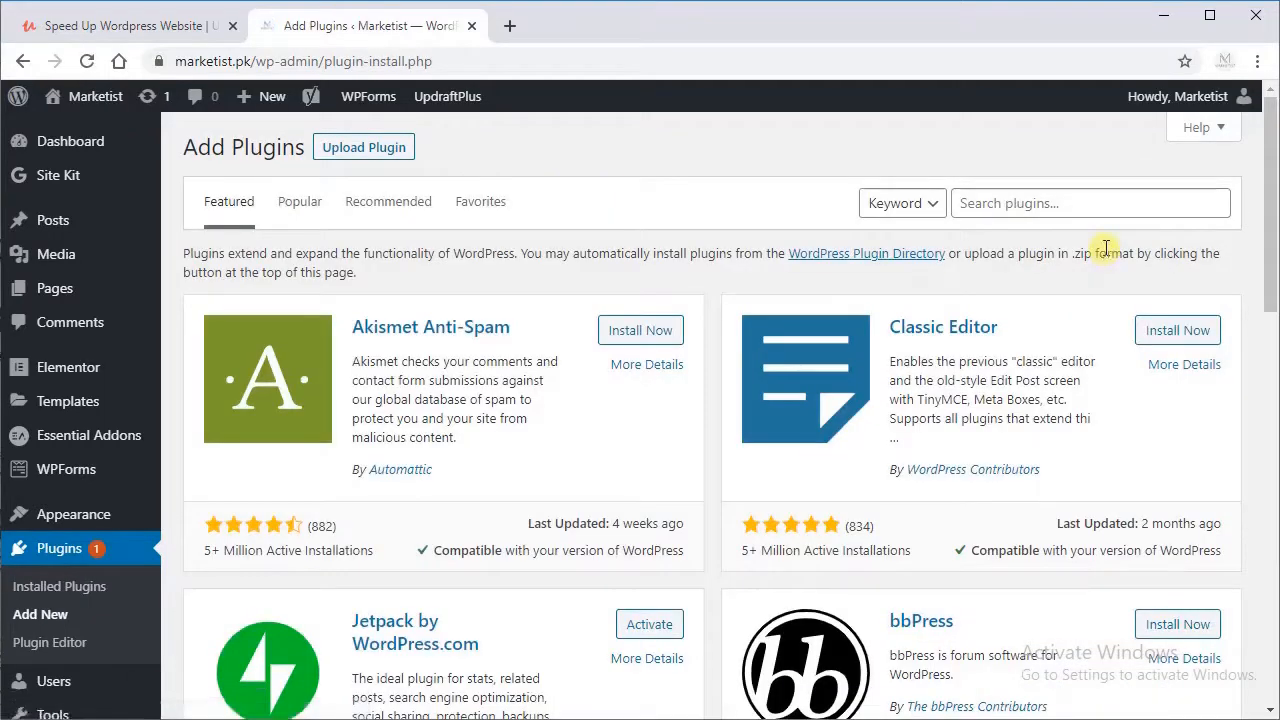
left_click(1062, 200)
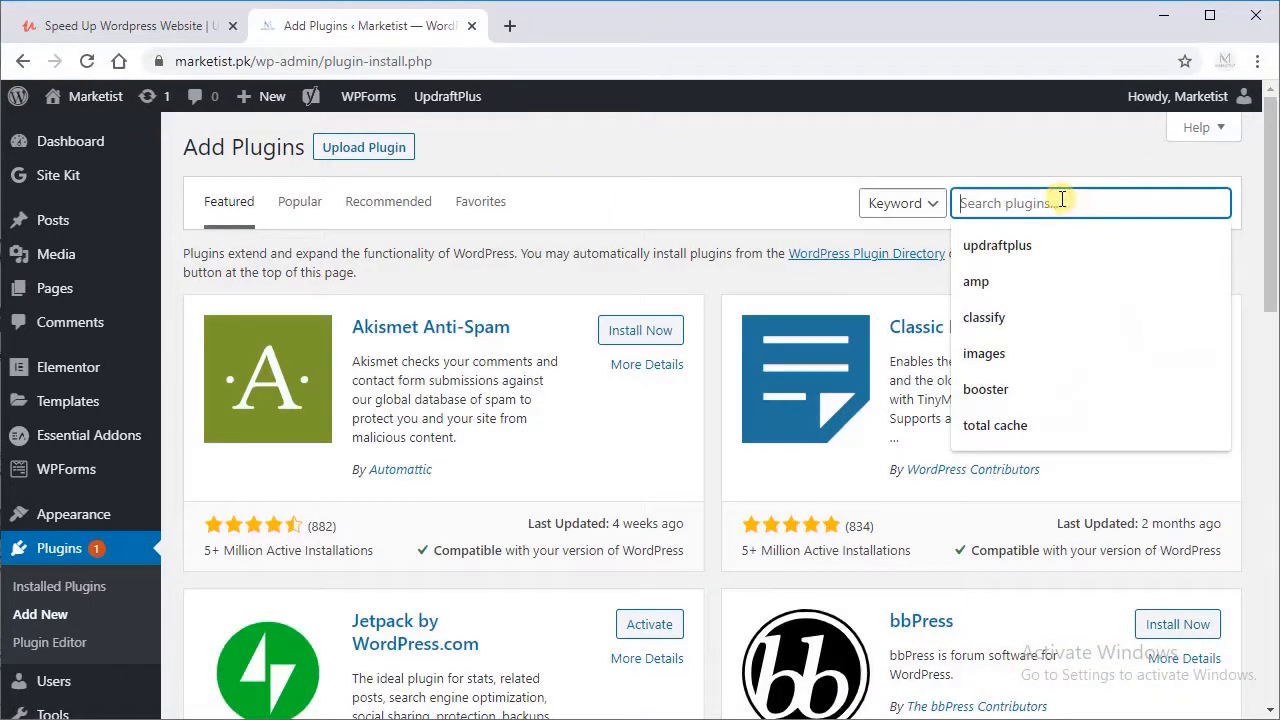
type("smush")
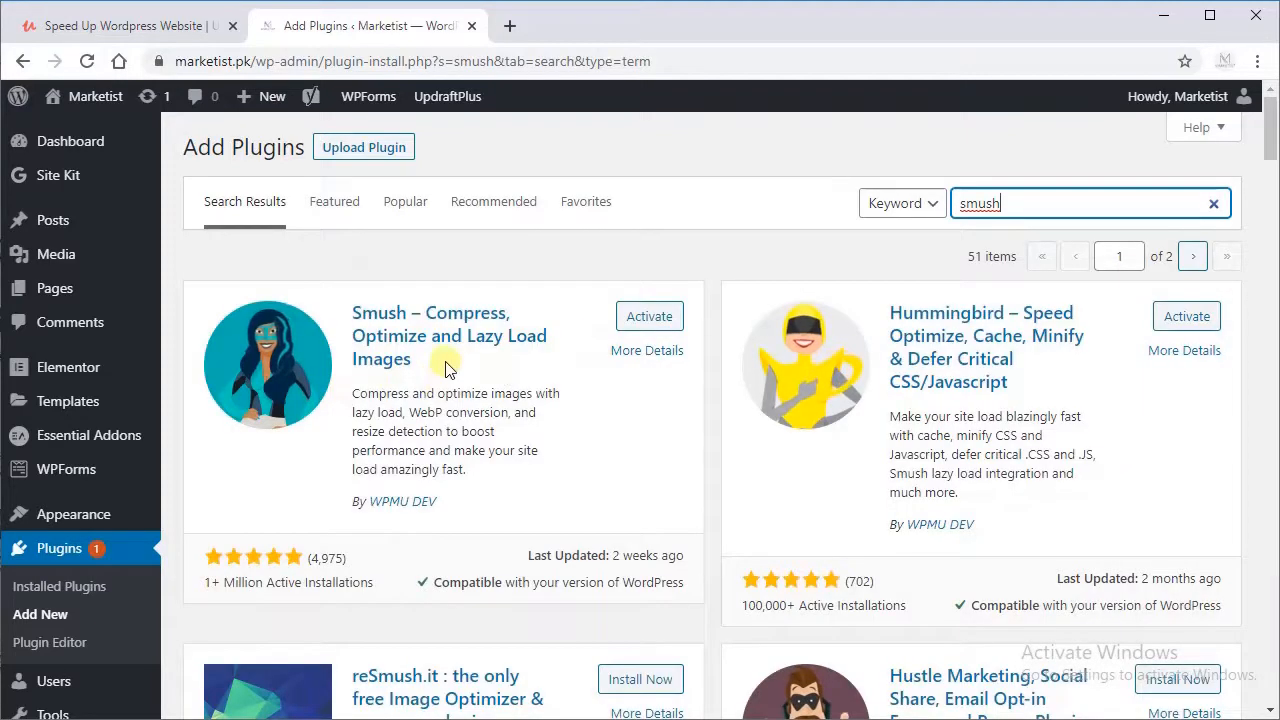
left_click_drag(447, 368, 373, 392)
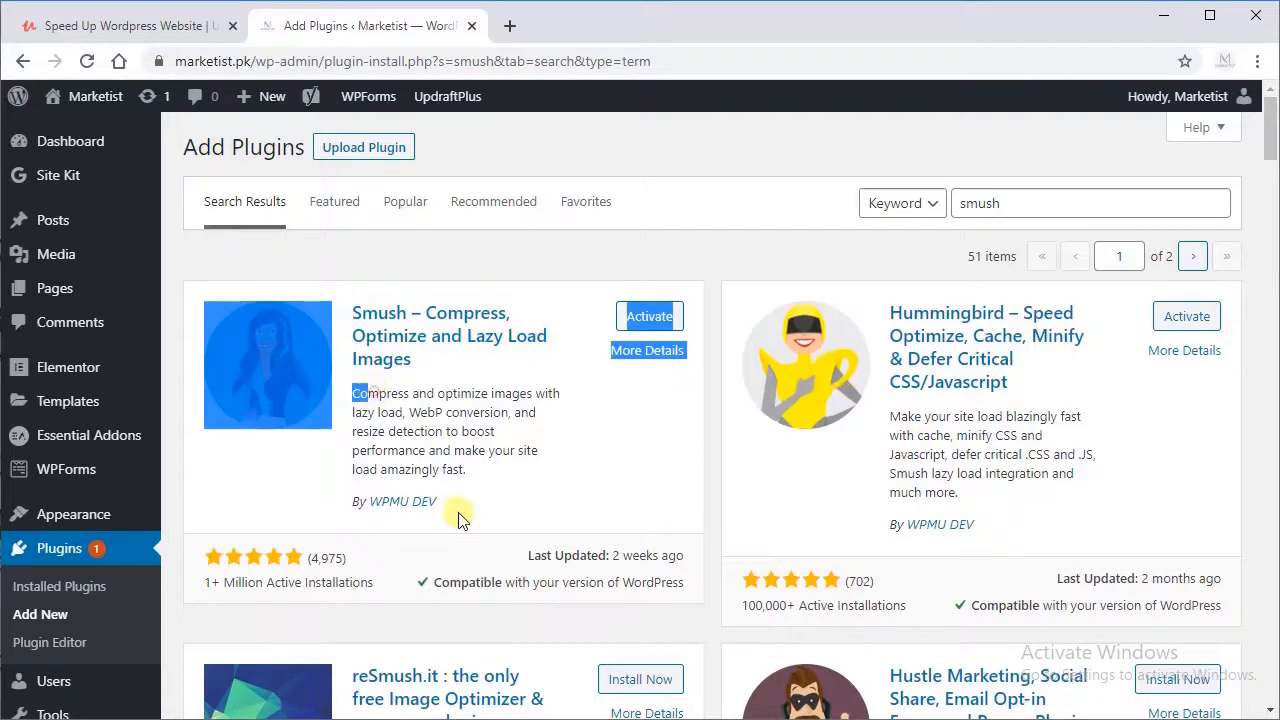
left_click(456, 516)
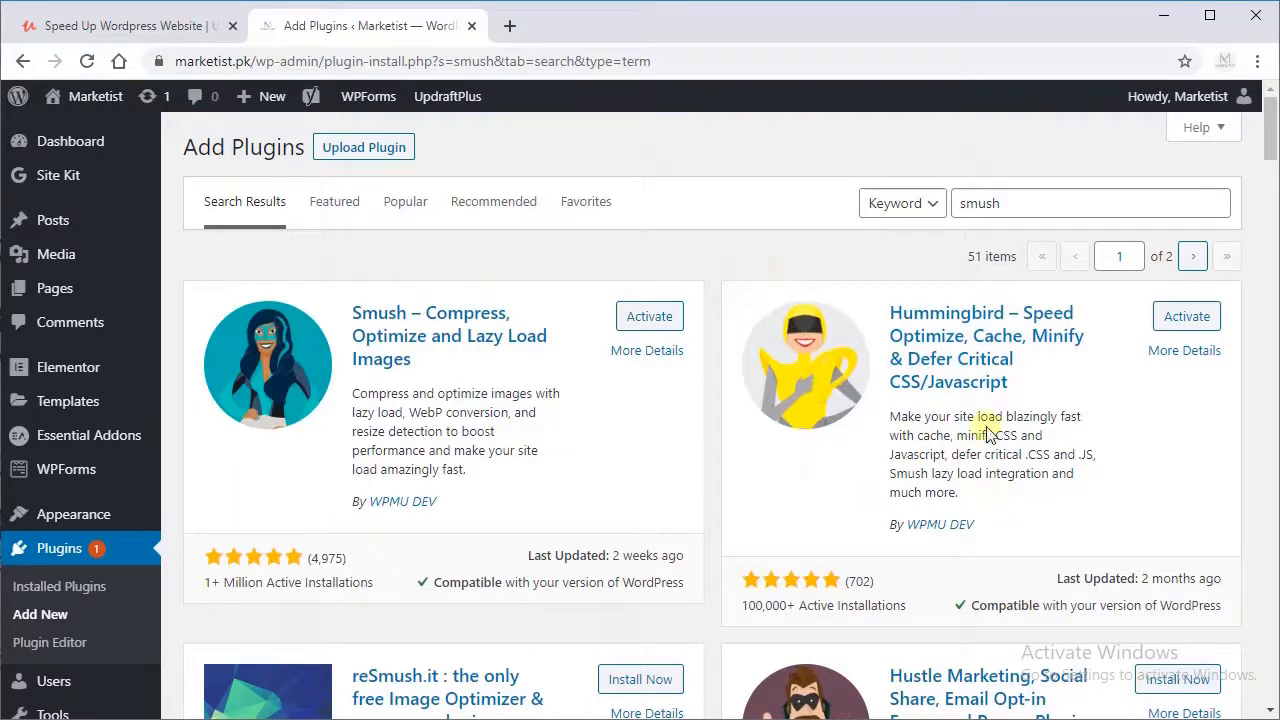
left_click_drag(1012, 382, 940, 434)
left_click(941, 435)
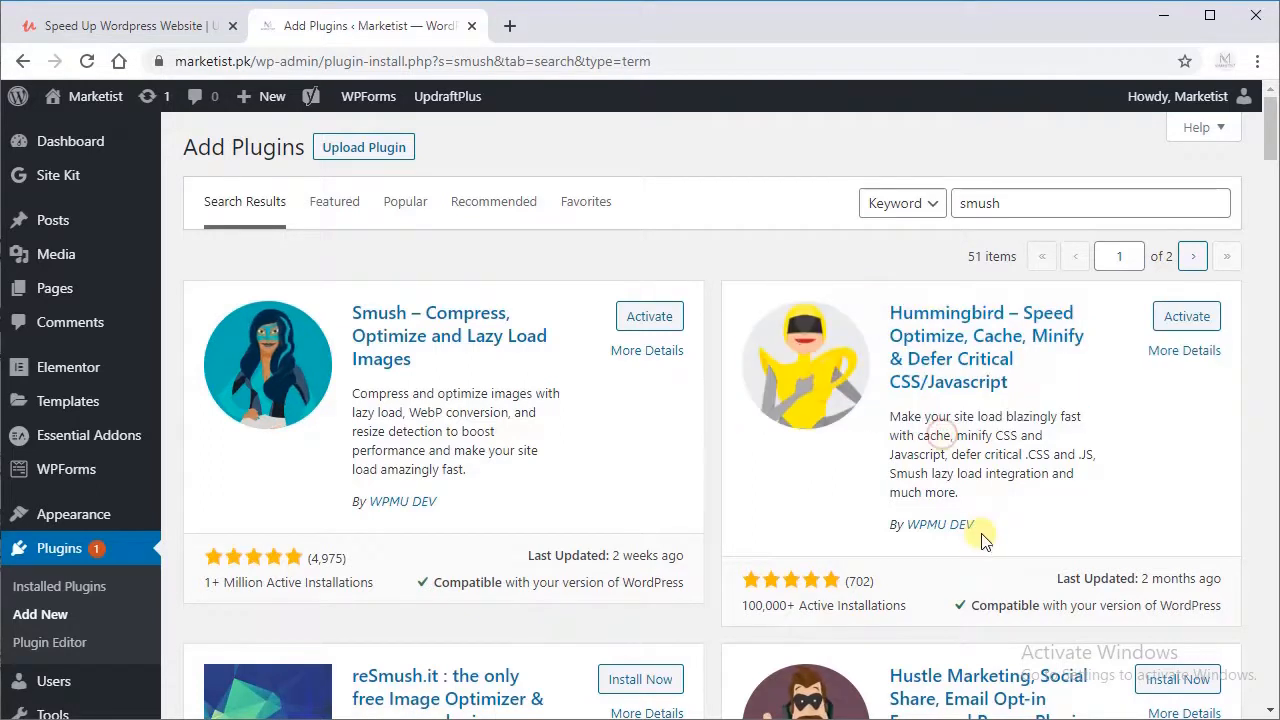
left_click_drag(997, 531, 918, 540)
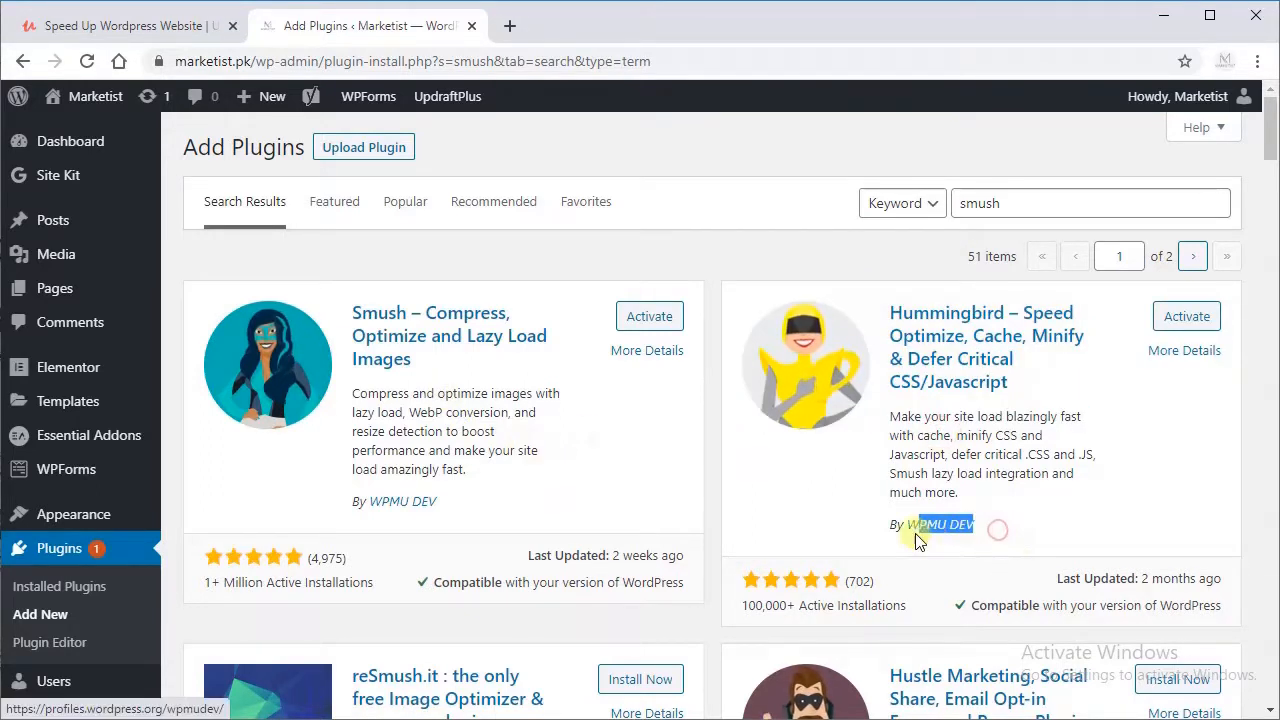
left_click(914, 452)
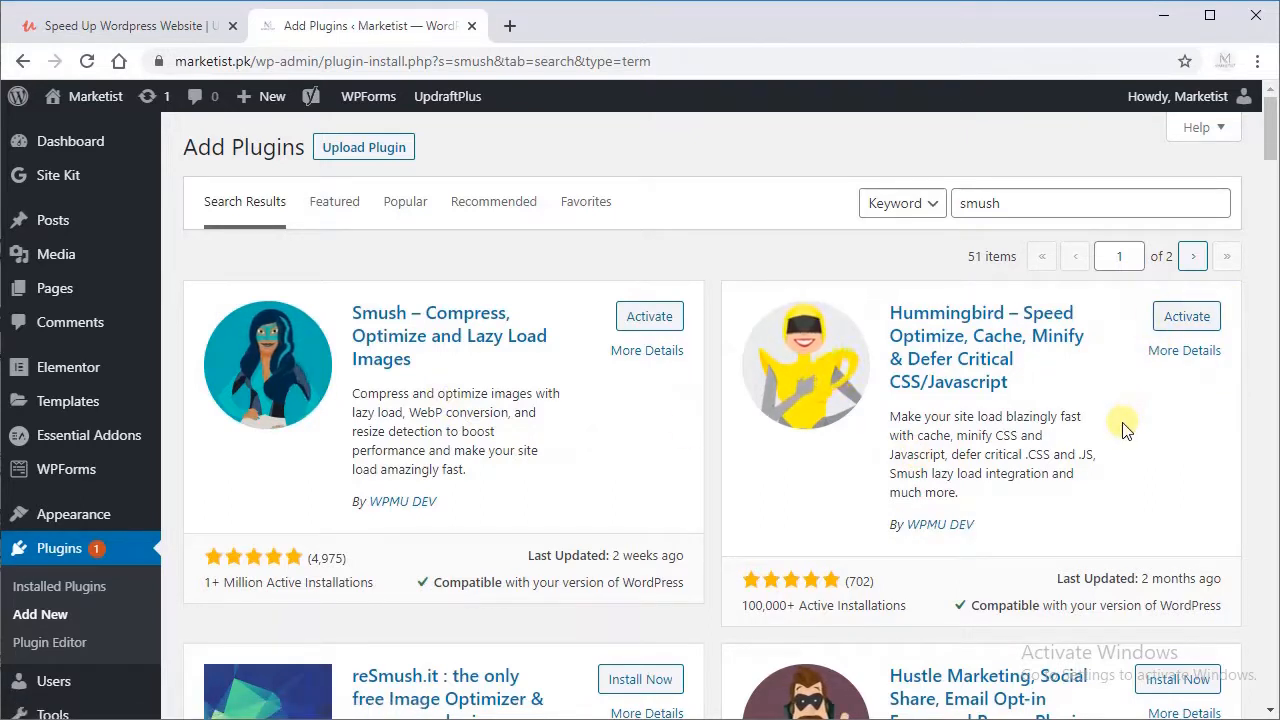
Step: Search the plugin directory for optimize and examine the WP-Optimize and Autoptimize entries
double_click(995, 203)
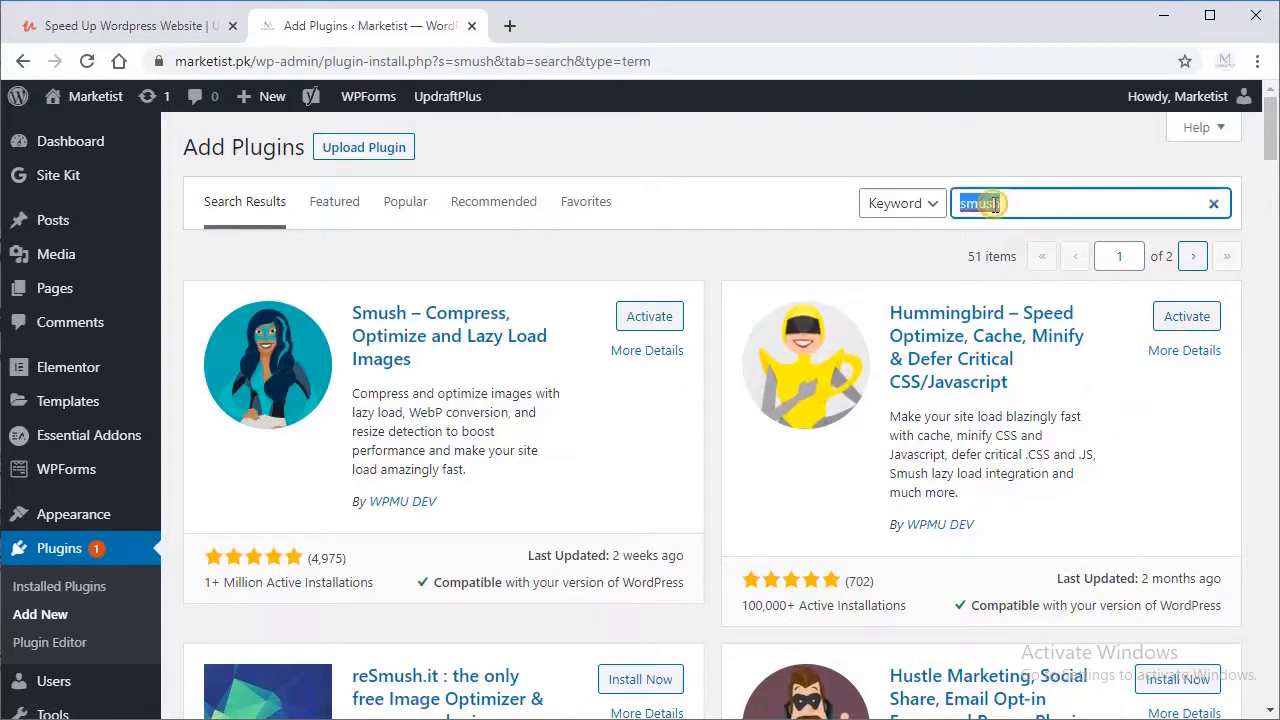
key("BackSpace")
type("opt")
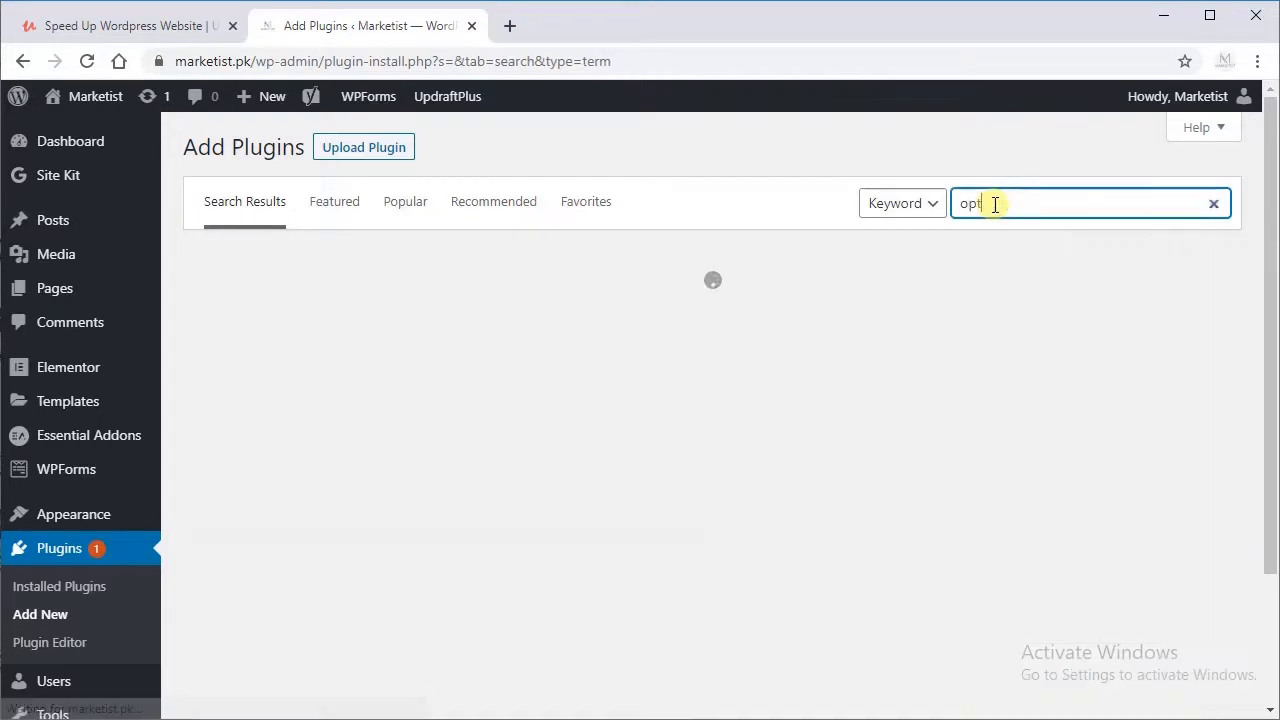
type("imize")
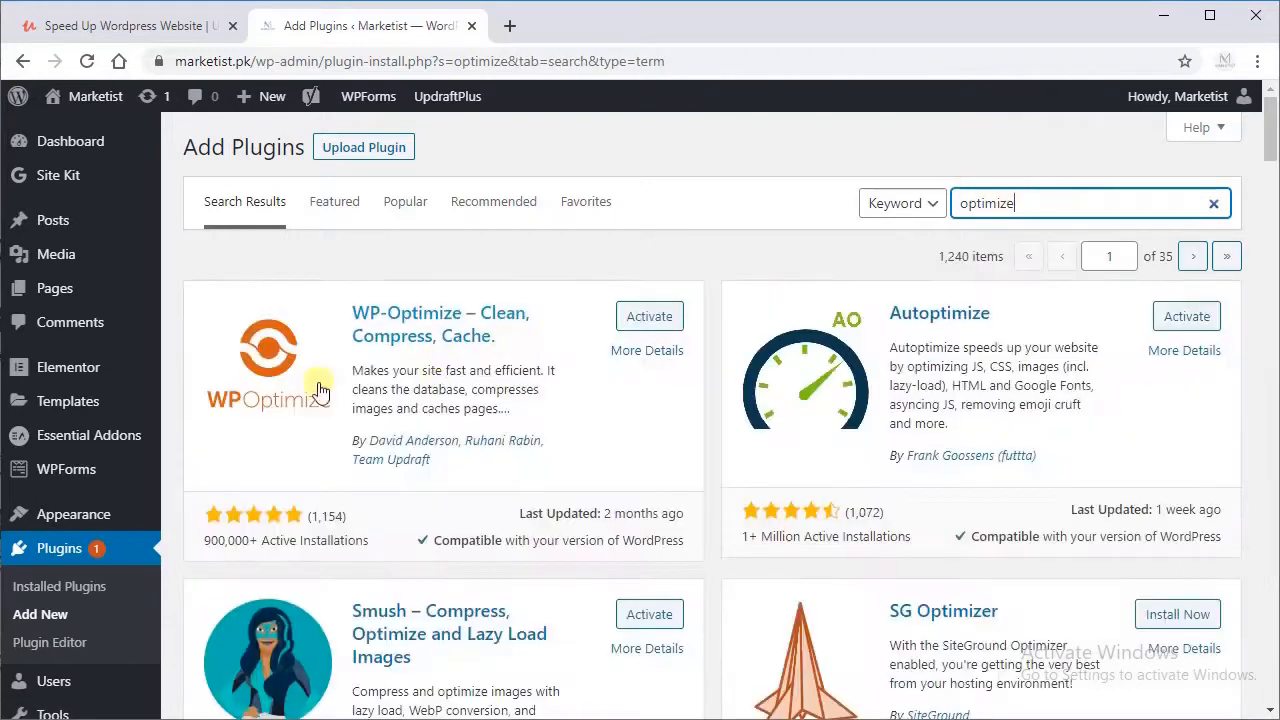
left_click_drag(508, 338, 350, 316)
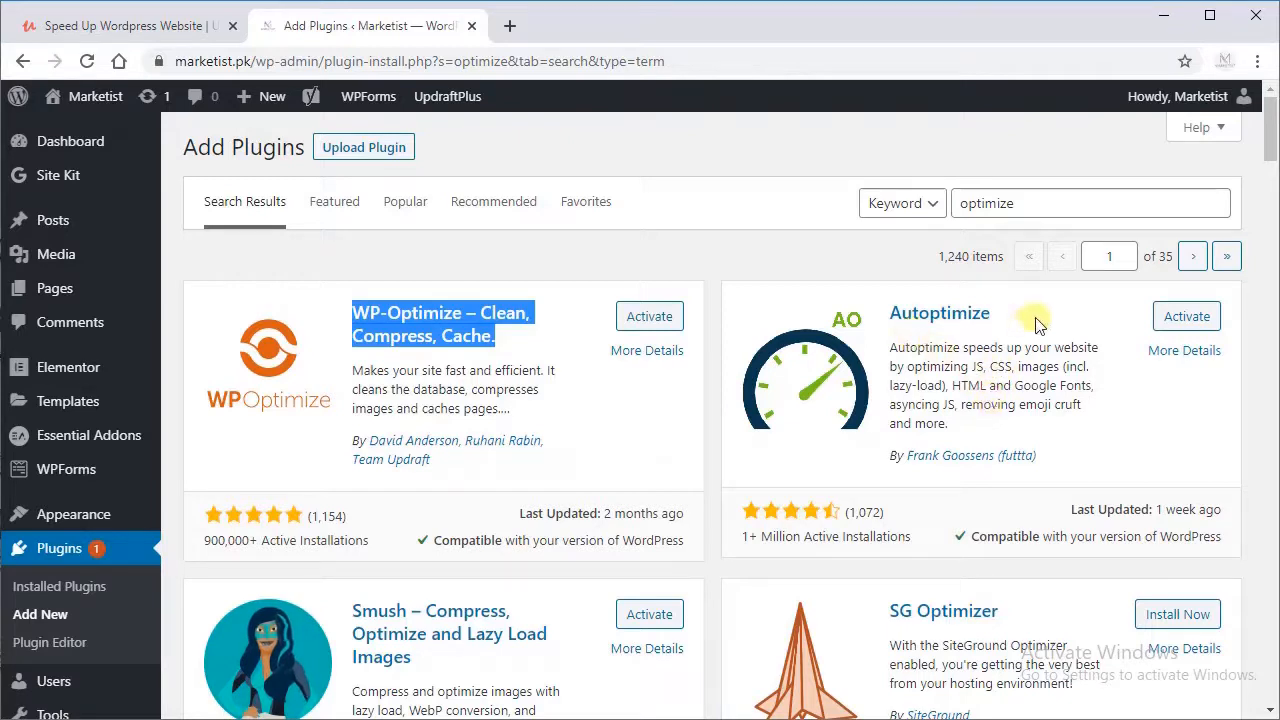
left_click_drag(1082, 461, 899, 347)
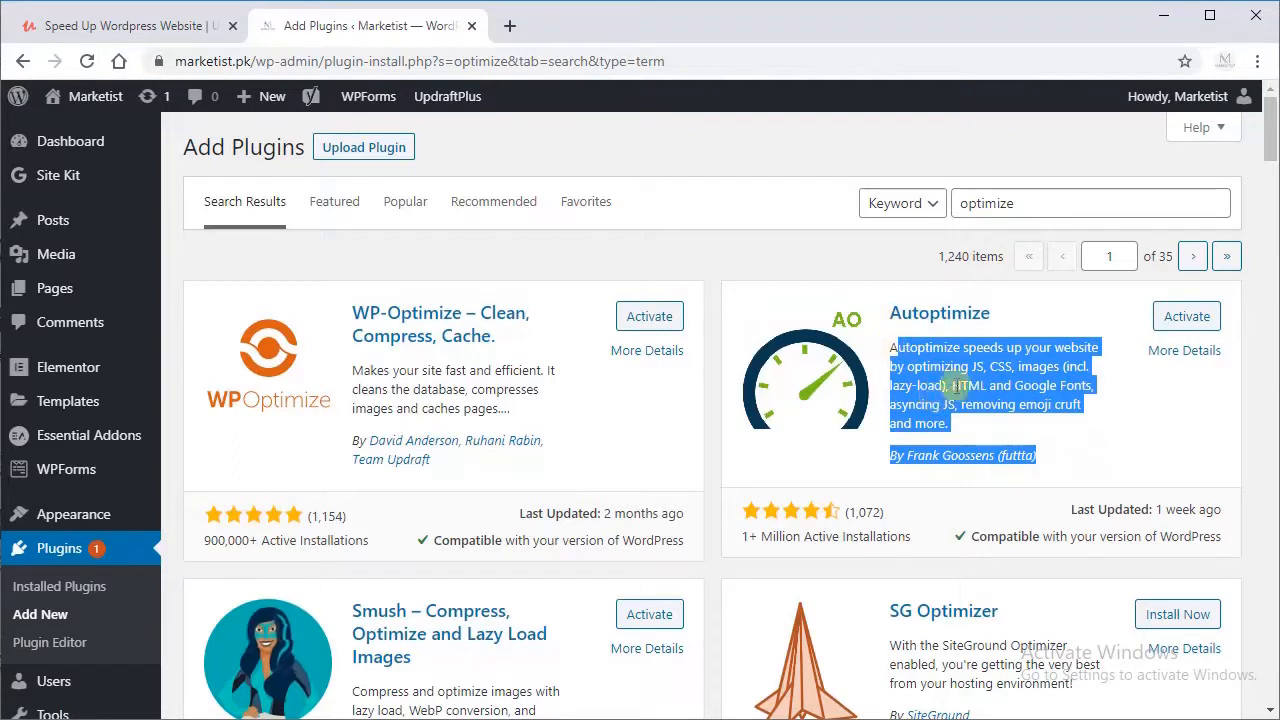
Step: Search the plugin directory for pagespeed ninja and examine the PageSpeed Ninja entry
left_click(985, 203)
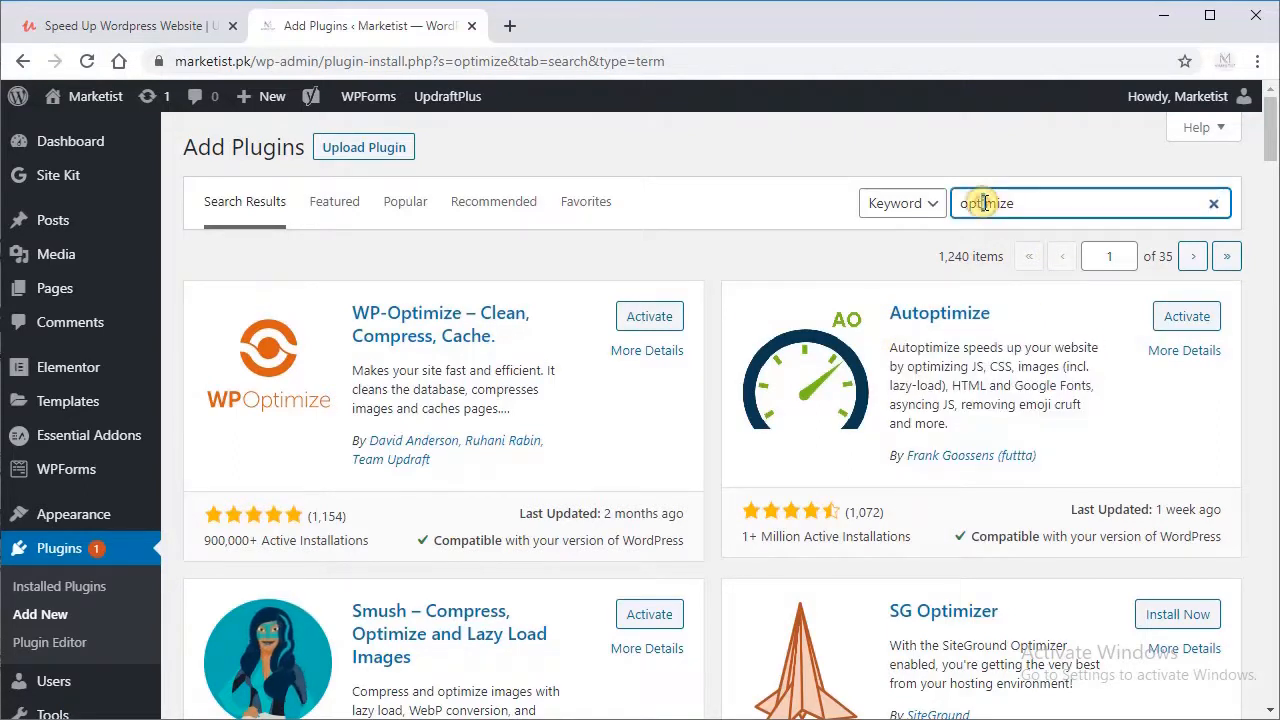
double_click(985, 203)
key("BackSpace")
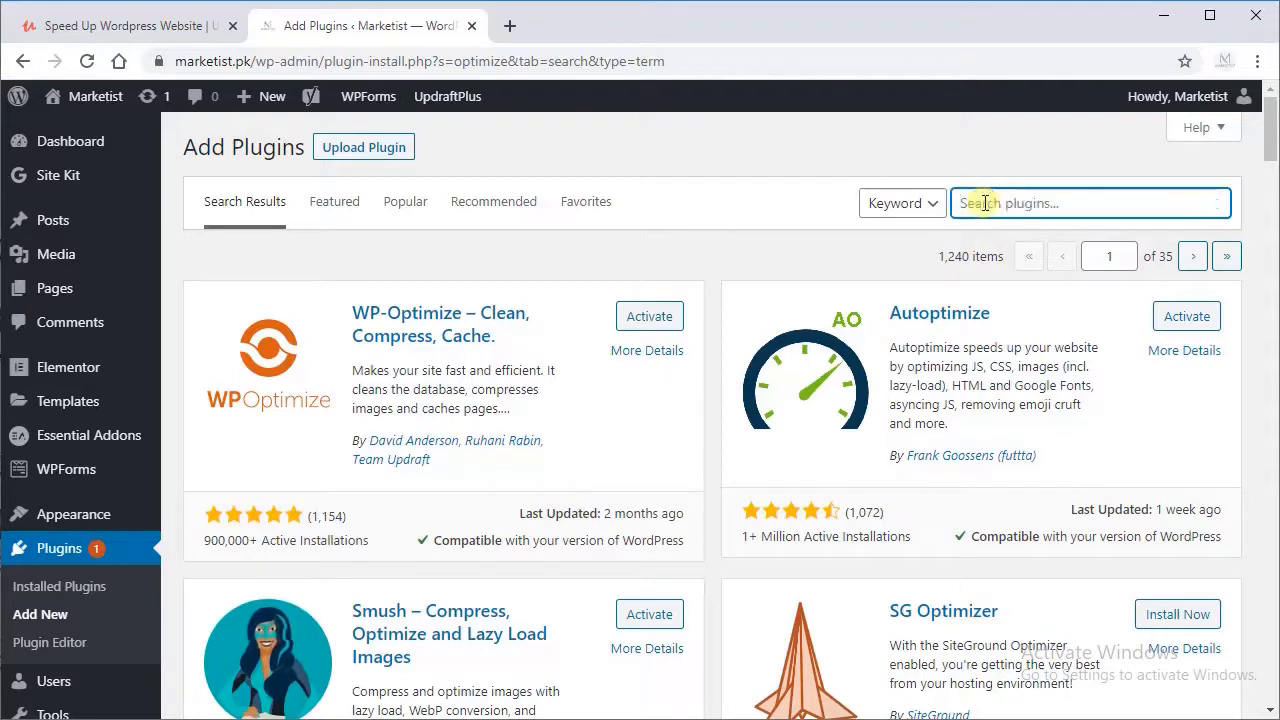
type("pagespeed ninja")
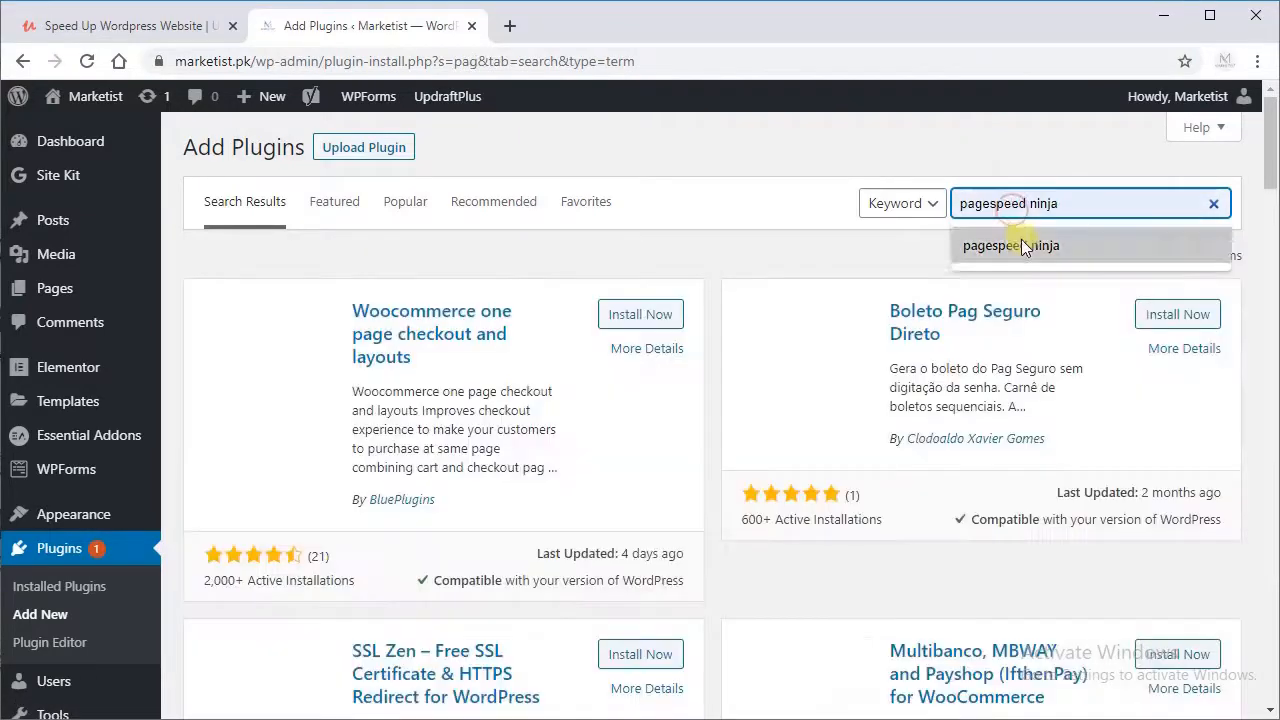
left_click(1017, 244)
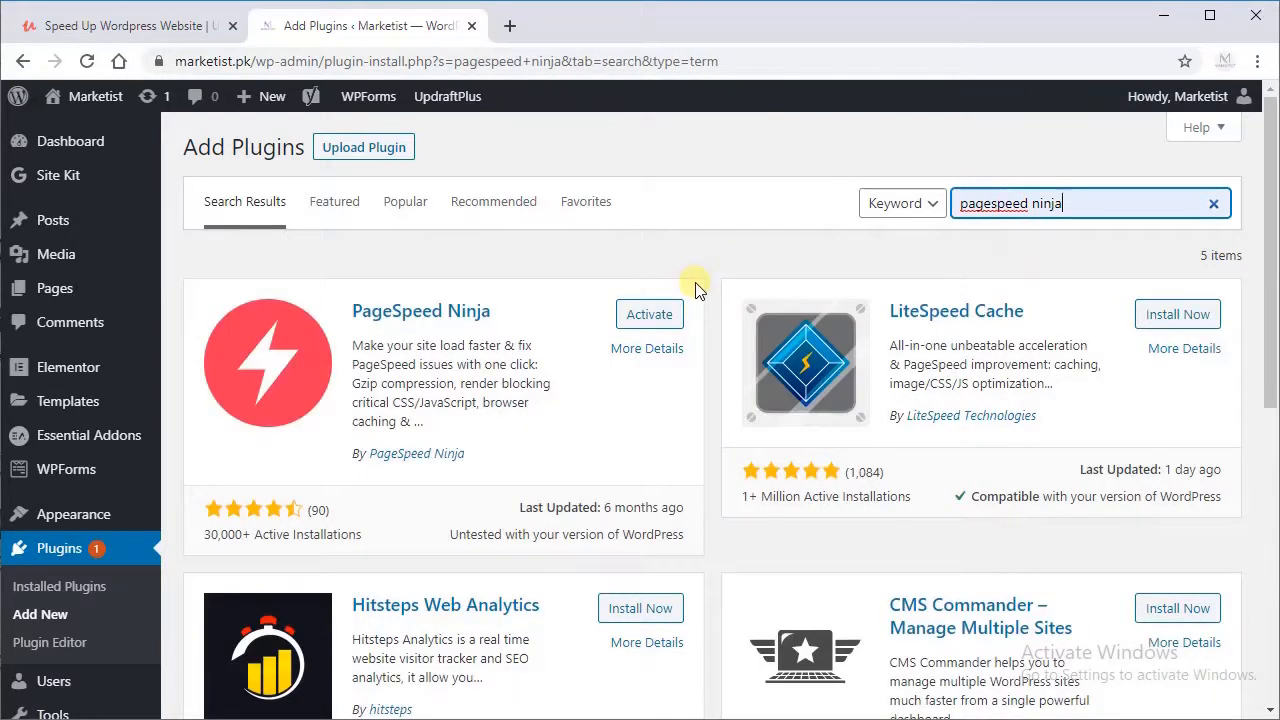
left_click_drag(523, 318, 348, 314)
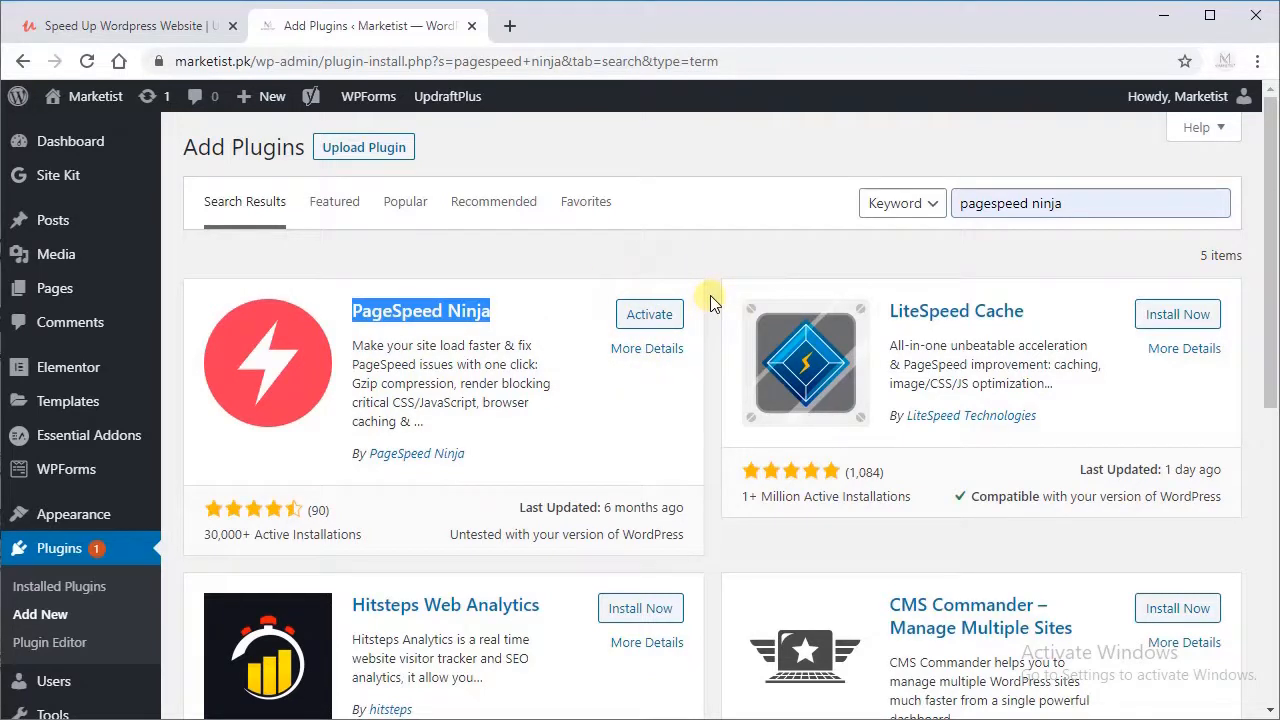
Step: Examine the installed plugins for the speed tools Autoptimize, Hummingbird, PageSpeed Ninja, Smush and WP-Optimize
left_click(86, 592)
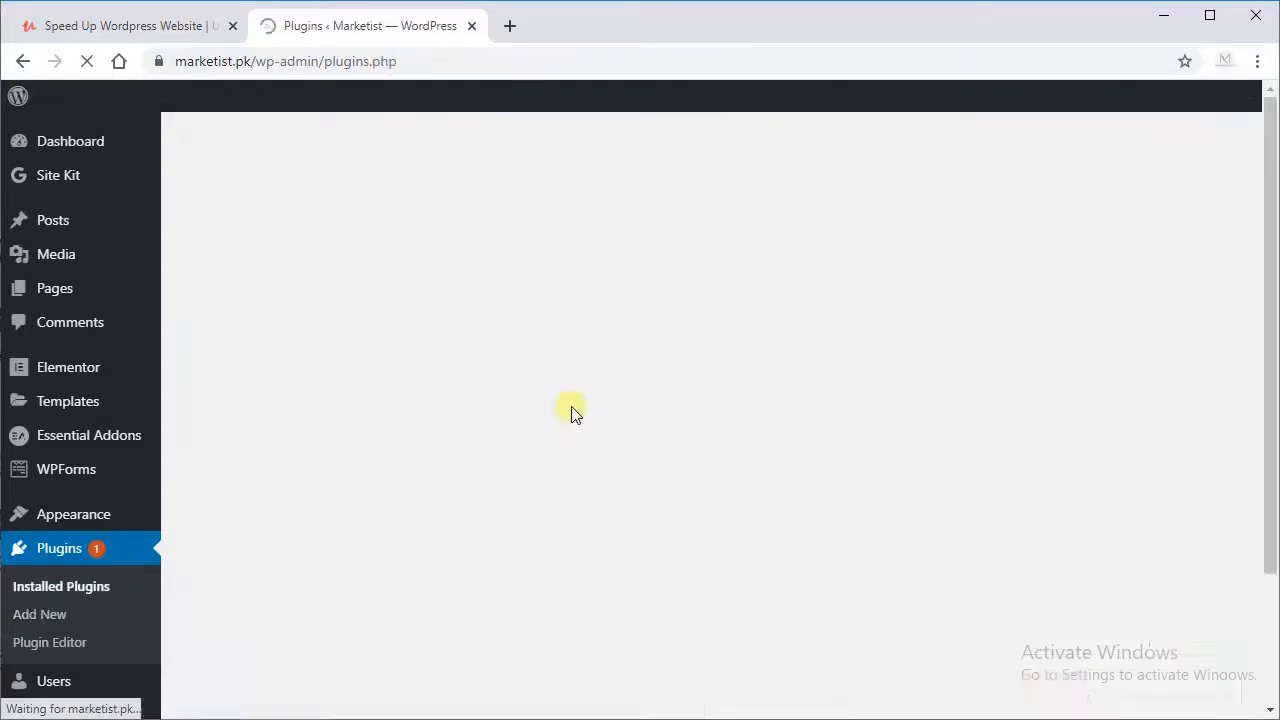
scroll(468, 366, "down", 1)
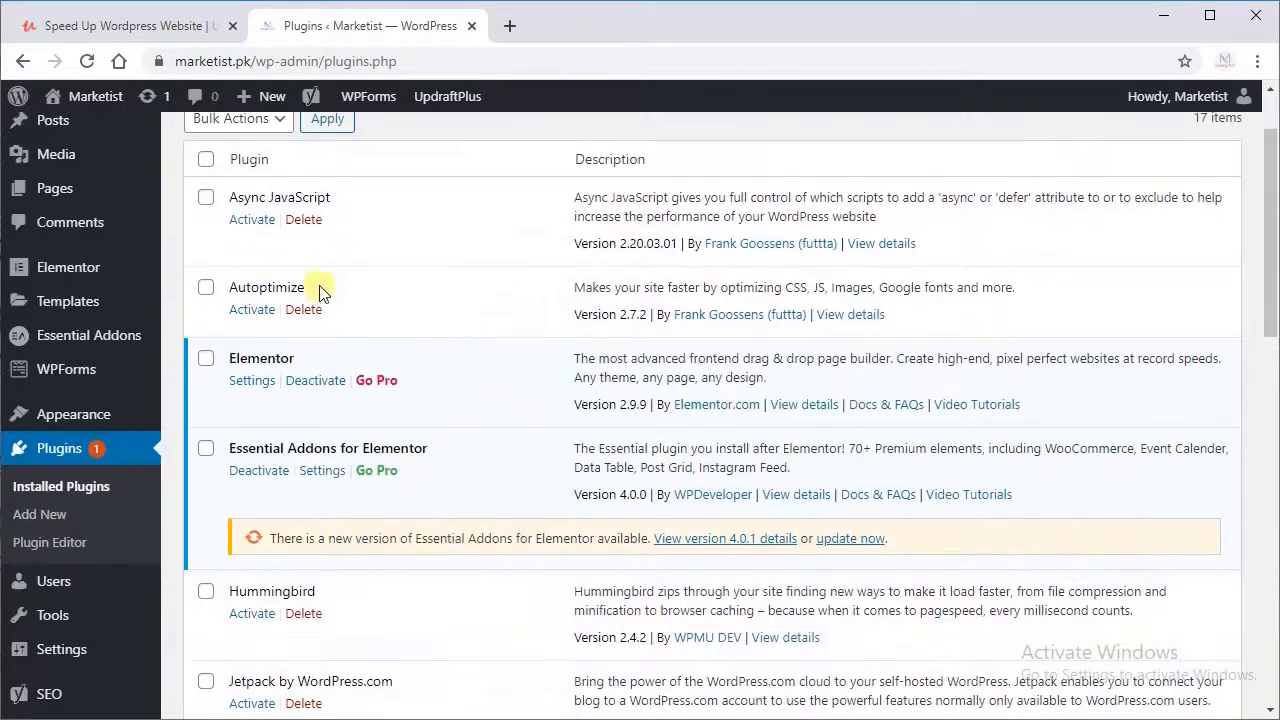
scroll(390, 397, "down", 1)
scroll(390, 397, "down", 3)
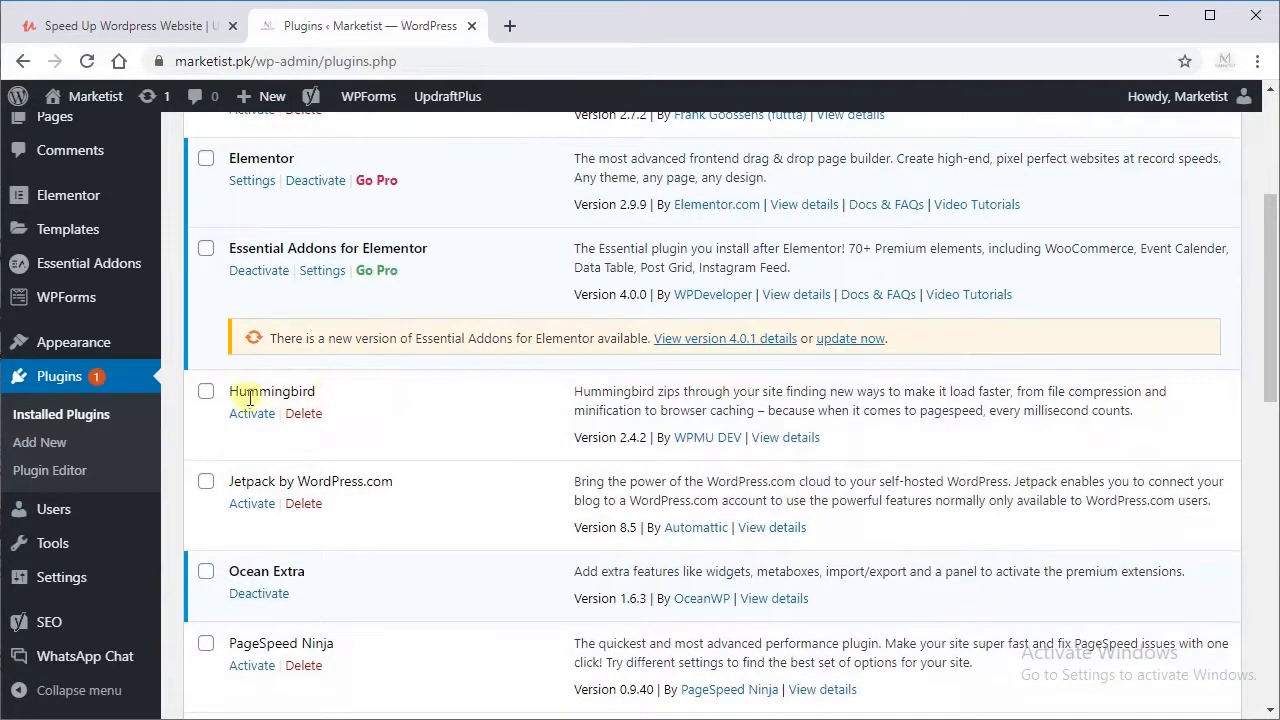
scroll(306, 450, "down", 2)
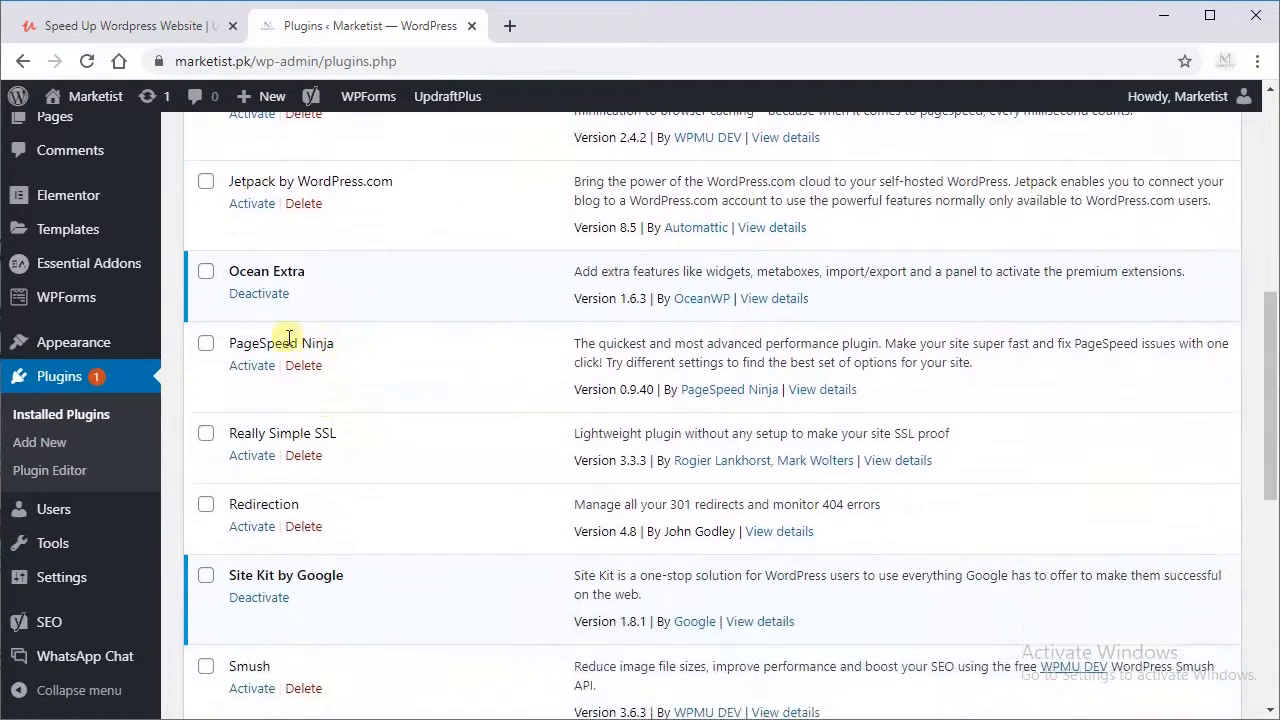
scroll(291, 425, "down", 2)
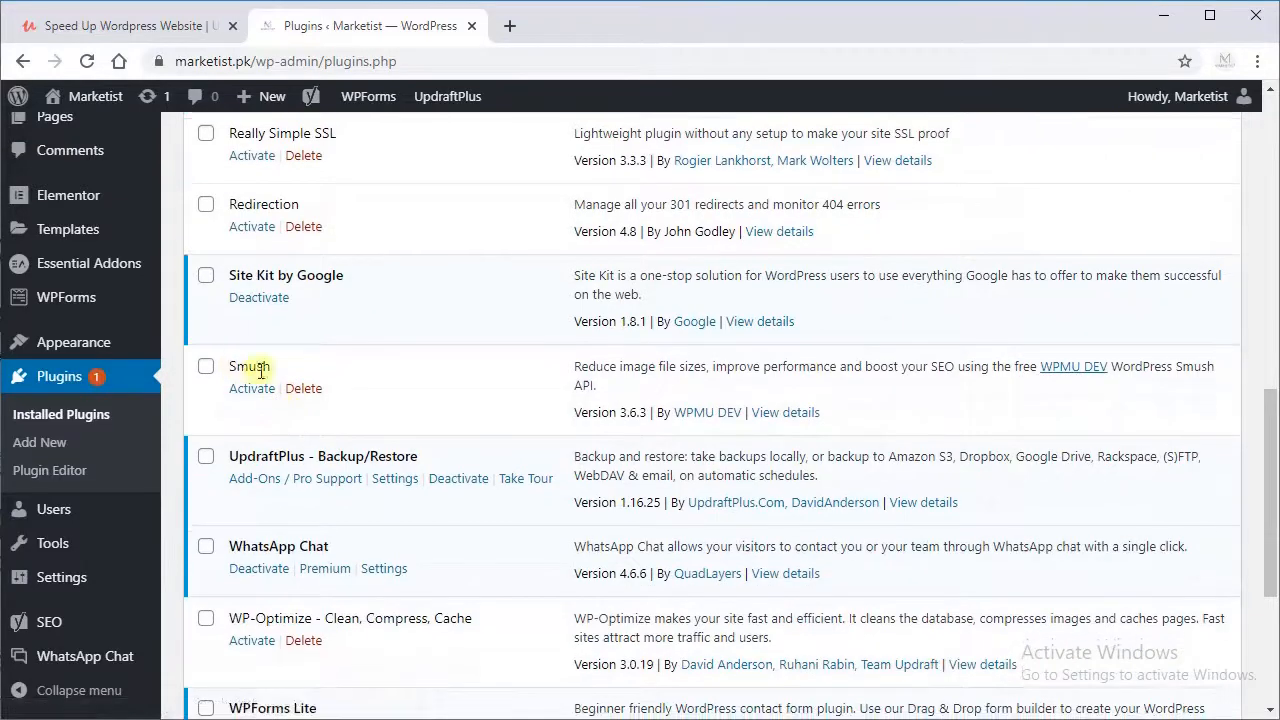
scroll(520, 470, "down", 1)
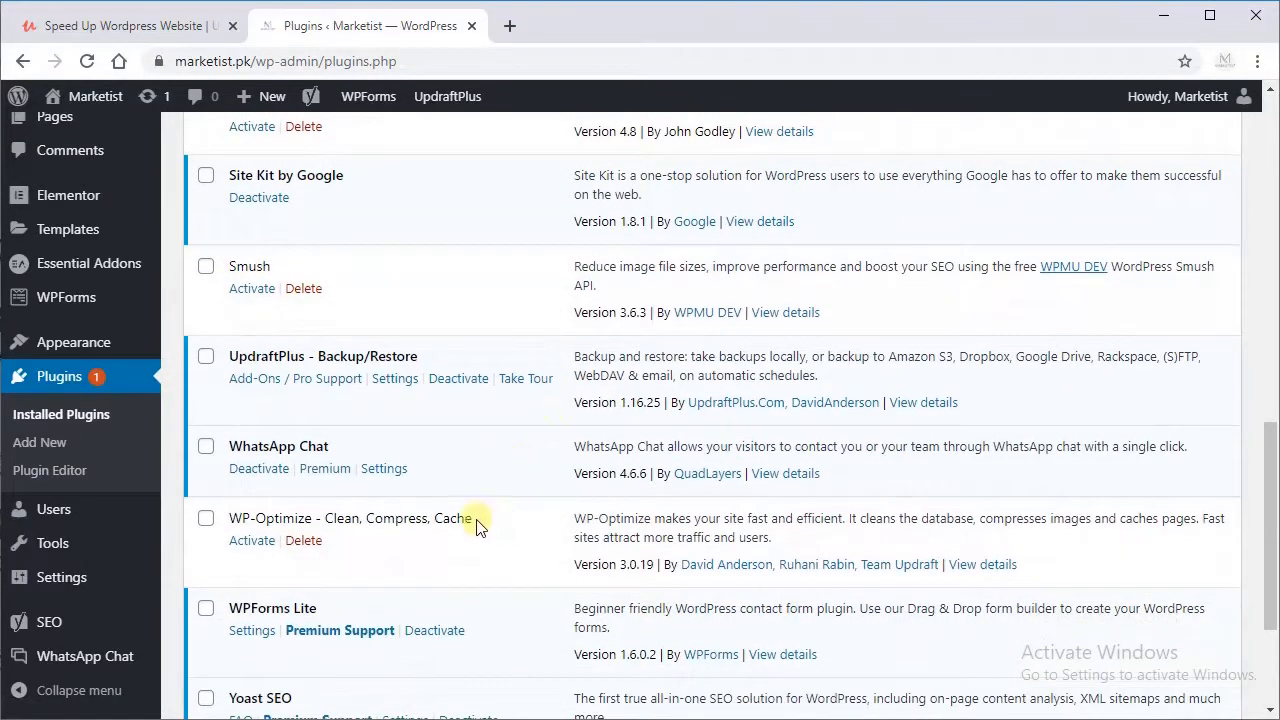
scroll(476, 525, "up", 9)
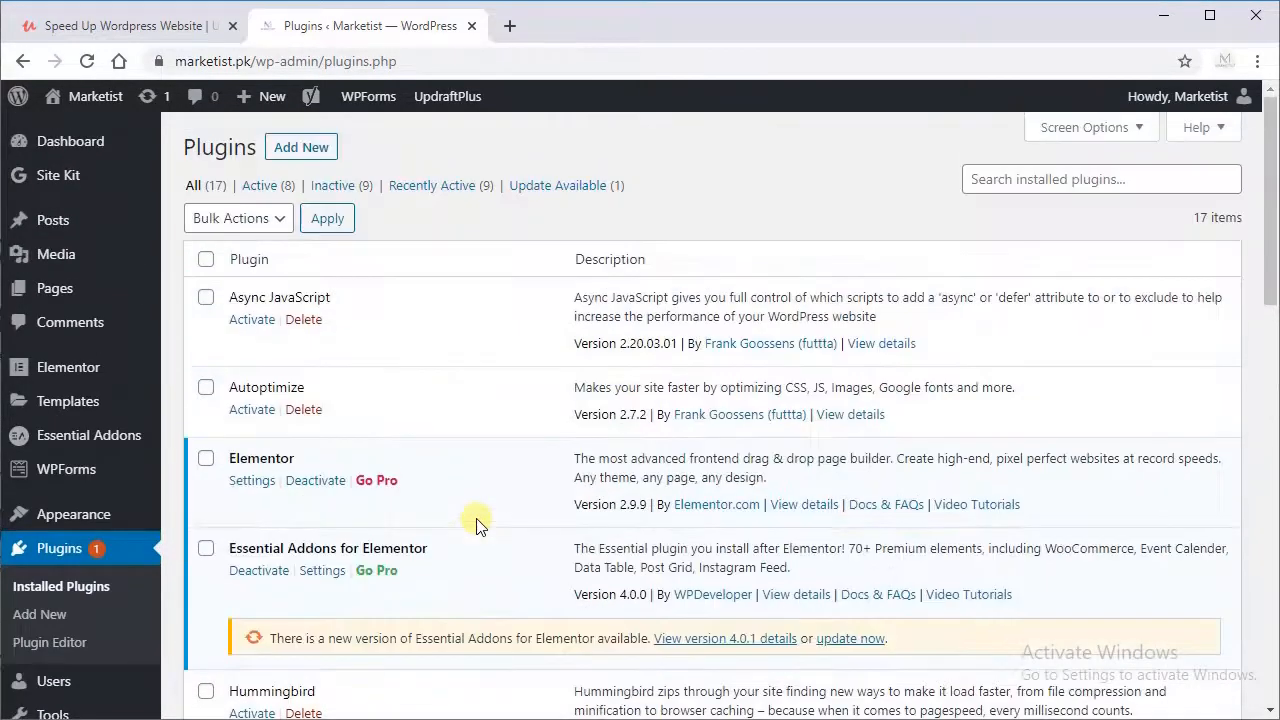
Step: Activate the installed Smush plugin and review the installed plugins list
scroll(476, 525, "down", 3)
scroll(476, 525, "down", 4)
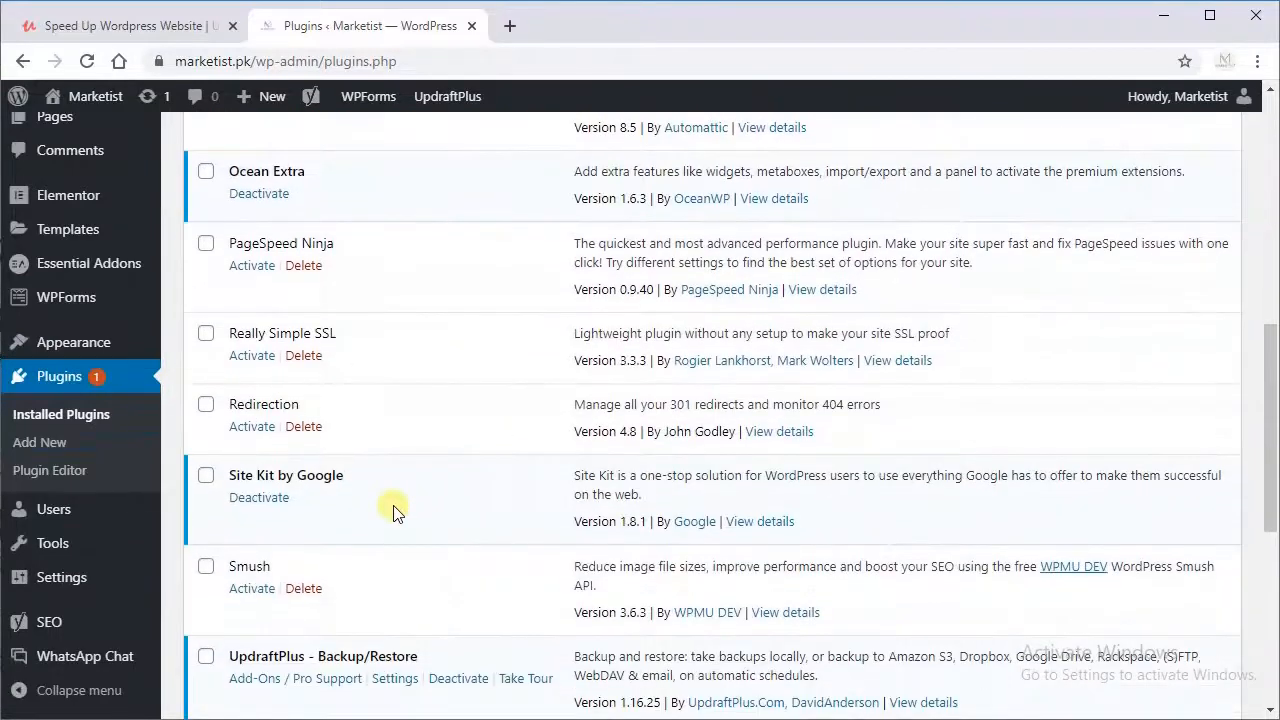
left_click(250, 590)
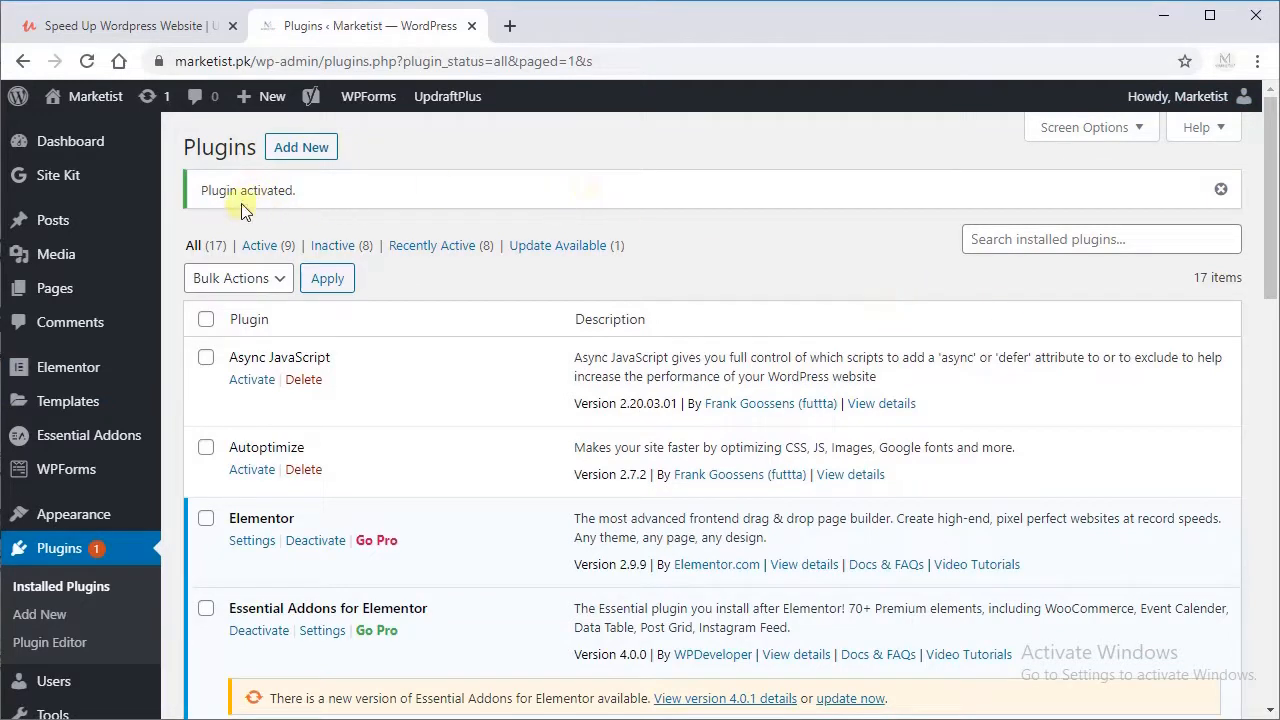
left_click_drag(204, 192, 323, 200)
left_click_drag(1270, 175, 922, 152)
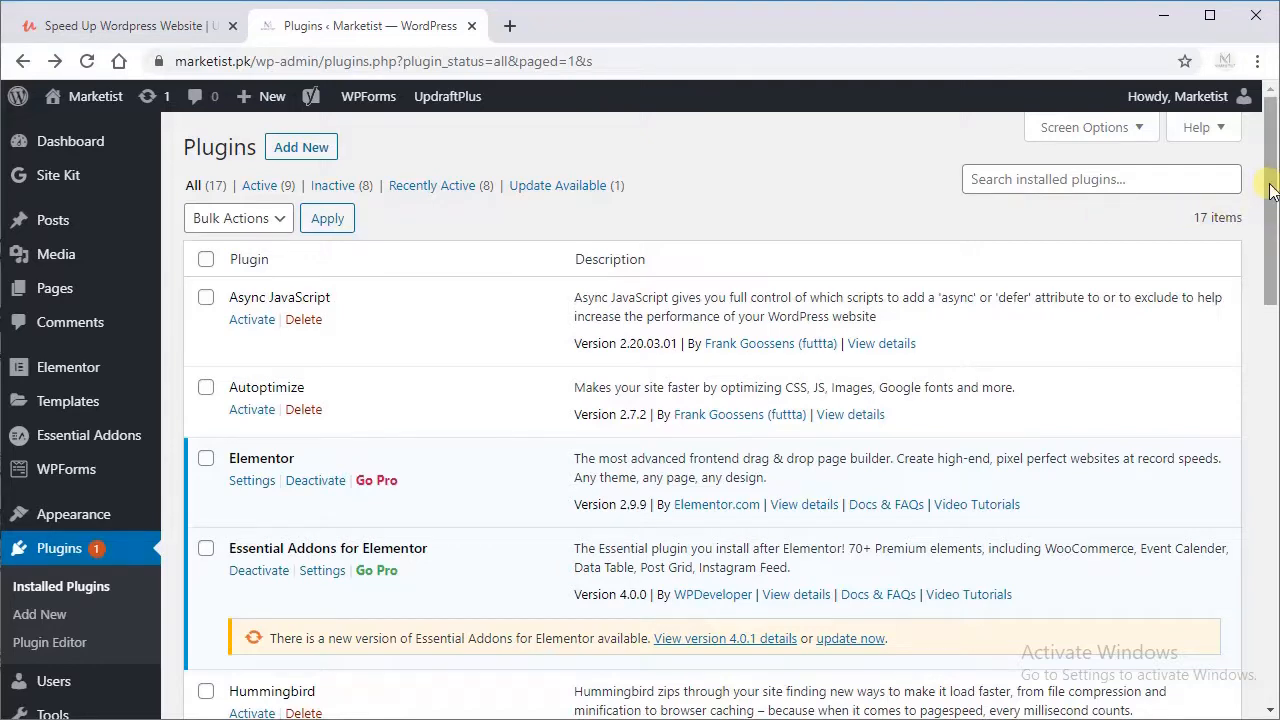
left_click_drag(1272, 190, 1262, 340)
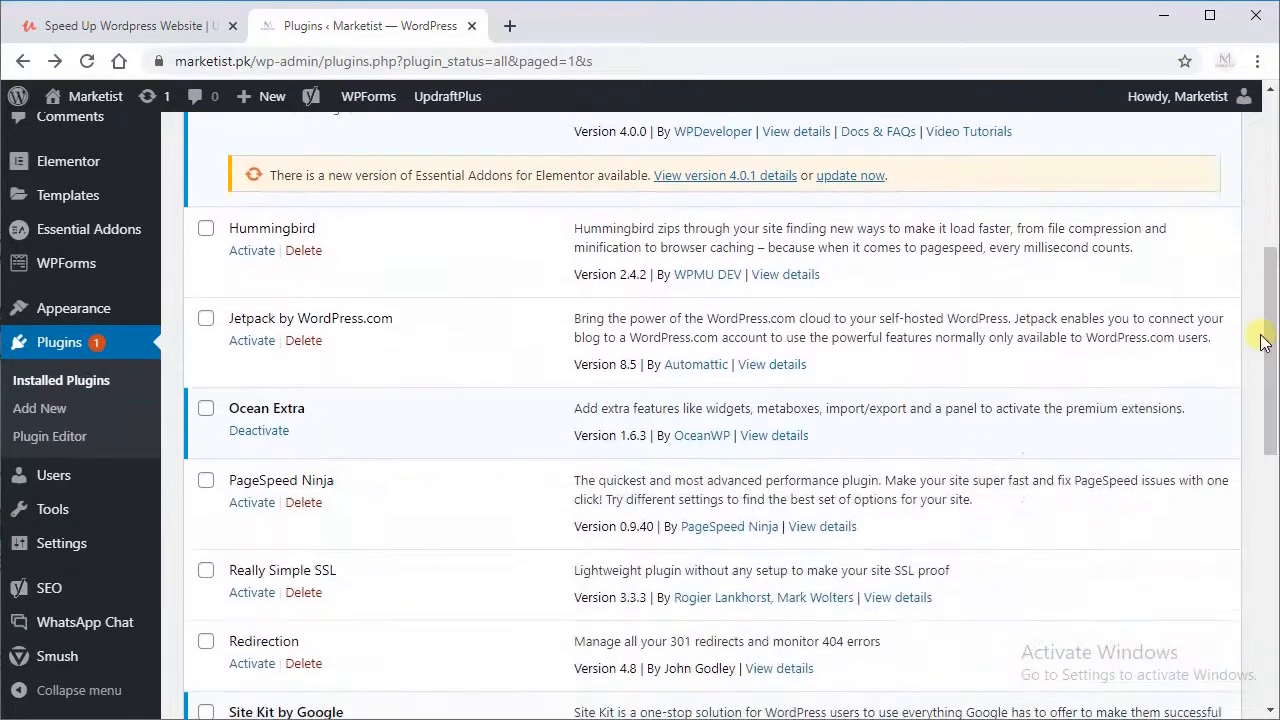
Step: Open the Smush dashboard and examine the Bulk Smush settings down to Image Resizing
left_click(45, 662)
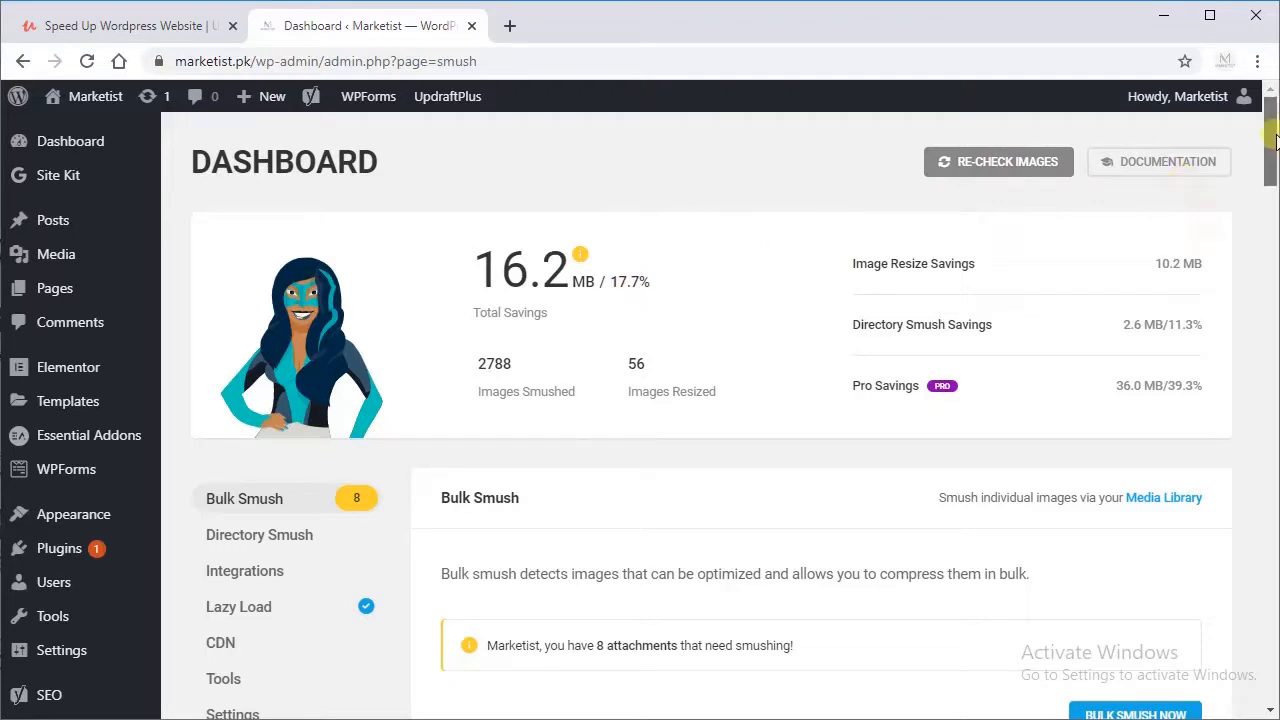
scroll(1273, 167, "down", 2)
left_click_drag(1273, 167, 1273, 236)
left_click_drag(1271, 240, 1271, 318)
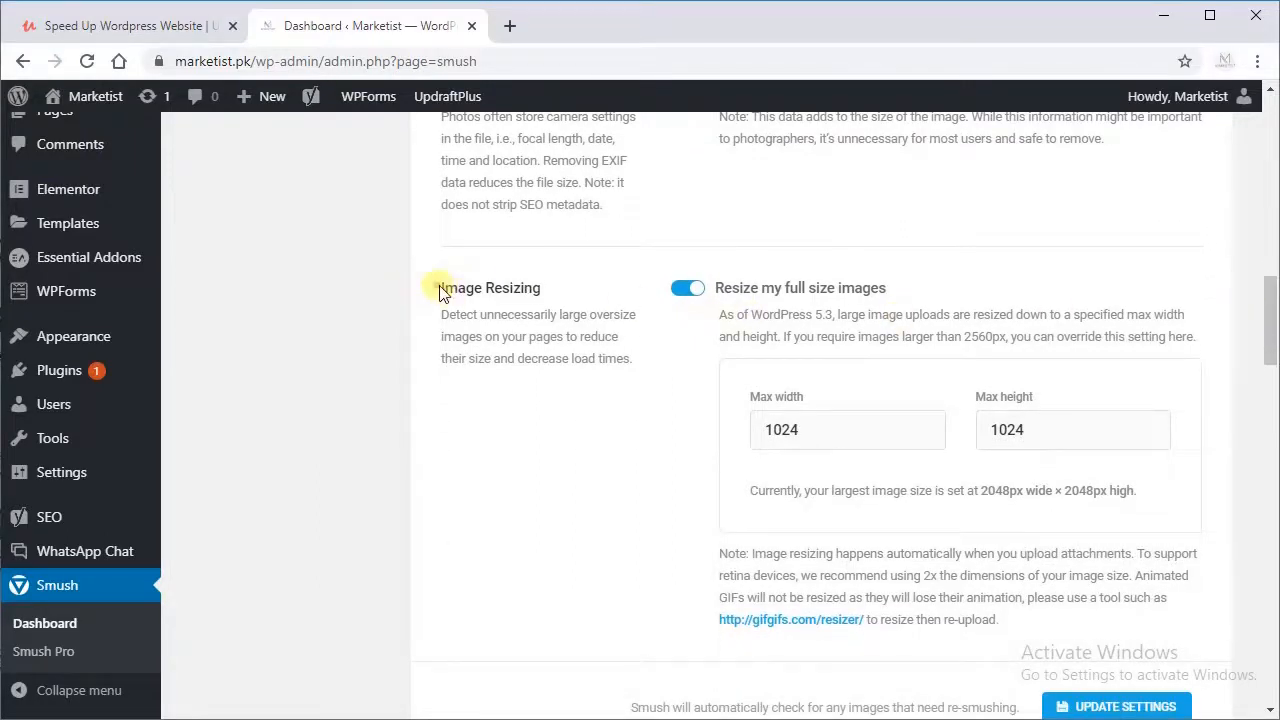
left_click_drag(434, 285, 597, 340)
left_click(597, 340)
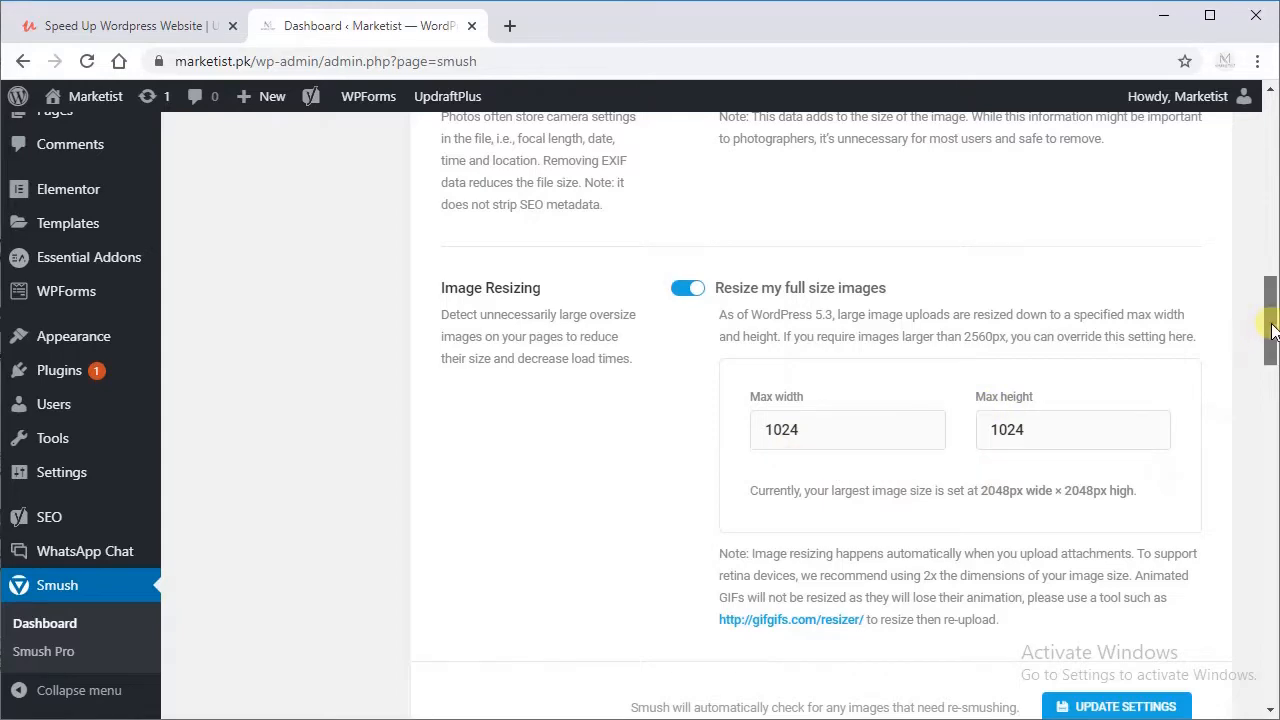
Step: Run Bulk Smush on the attachments that still need smushing and follow it to completion
left_click_drag(1268, 318, 1260, 222)
left_click(1118, 372)
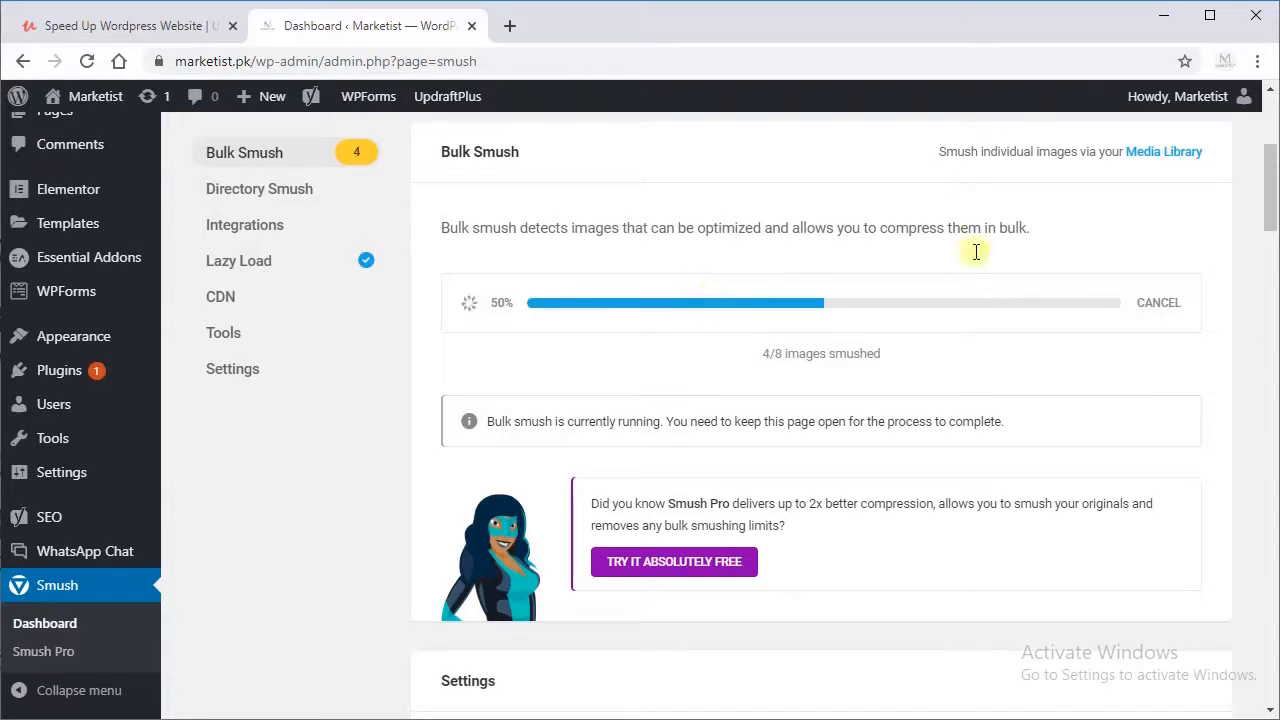
left_click_drag(1268, 197, 1268, 166)
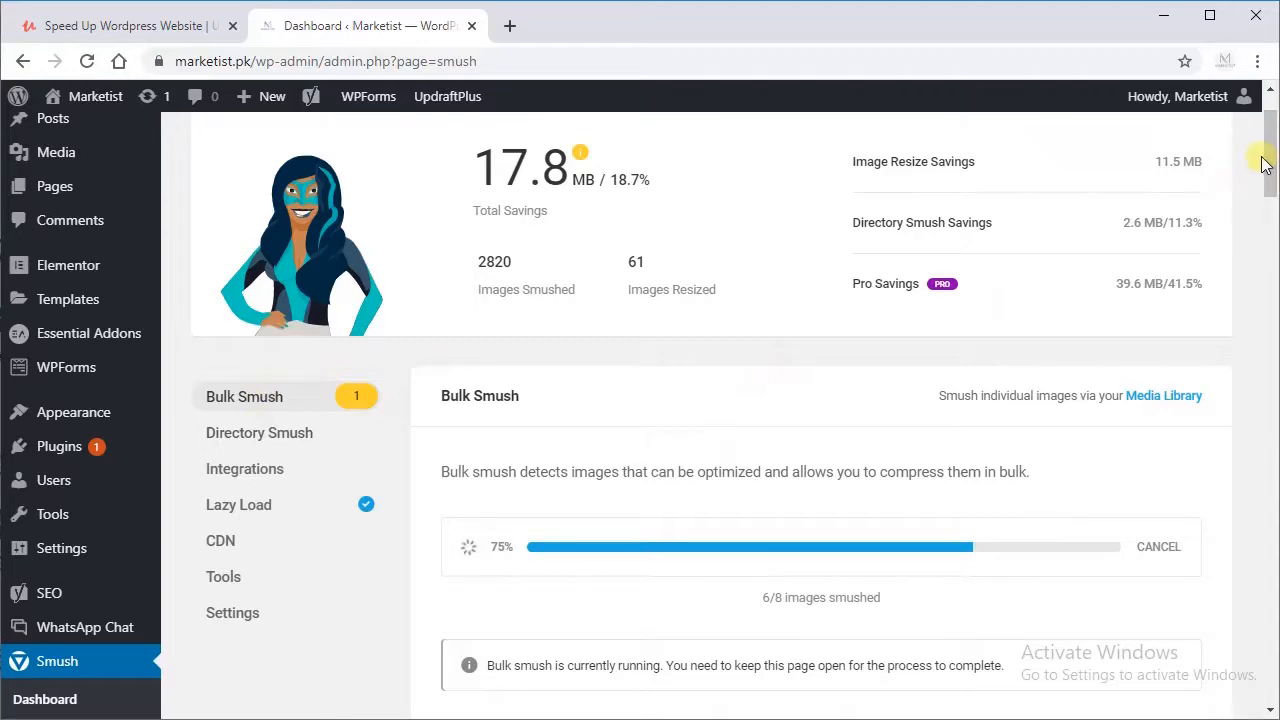
mouse_move(1272, 165)
left_mouse_down()
mouse_move(1272, 229)
mouse_move(1260, 157)
mouse_move(1262, 172)
left_mouse_up()
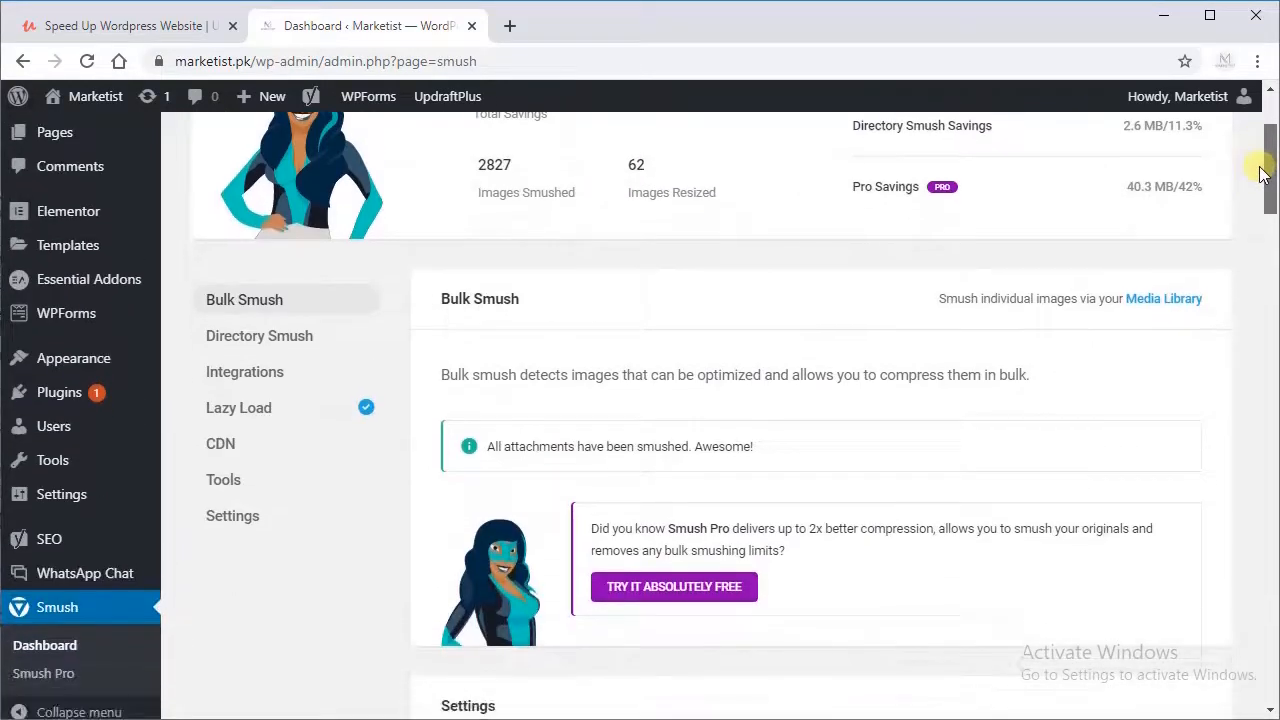
Step: Start a Directory Smush on the cgi-bin, s, wp-admin and wp-content folders
left_click(285, 340)
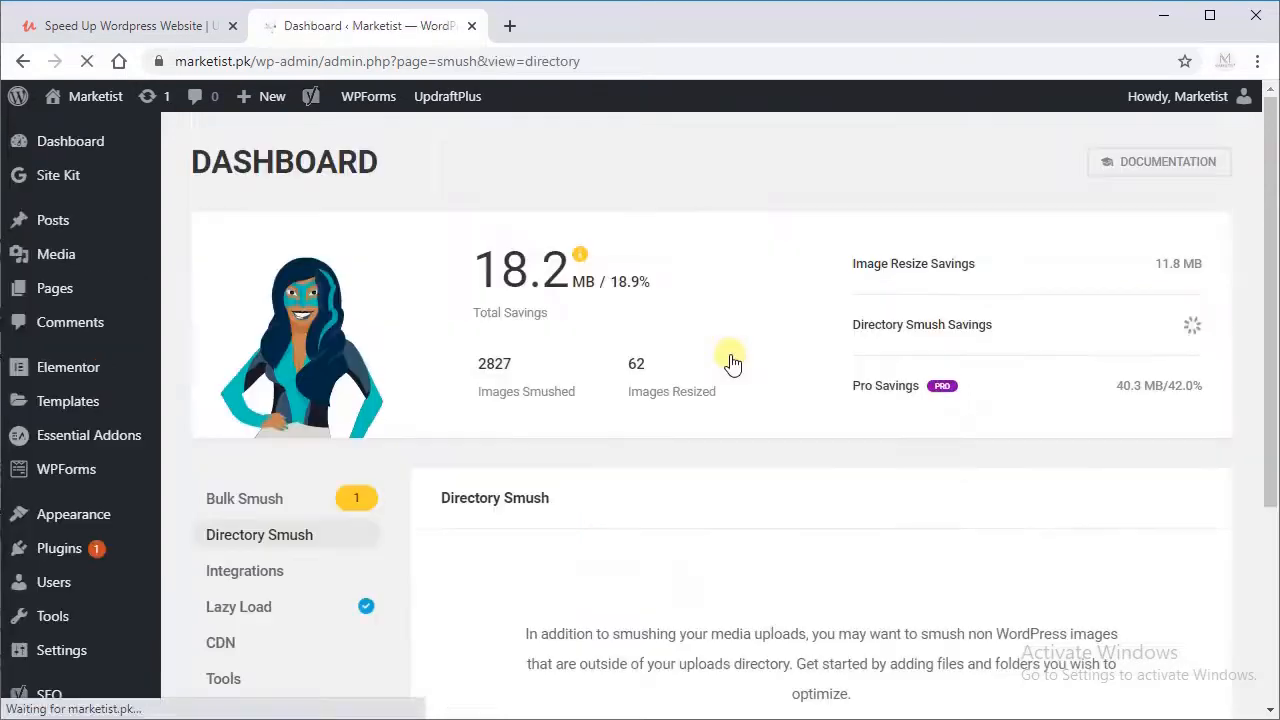
left_click_drag(1270, 120, 1237, 260)
left_click(801, 662)
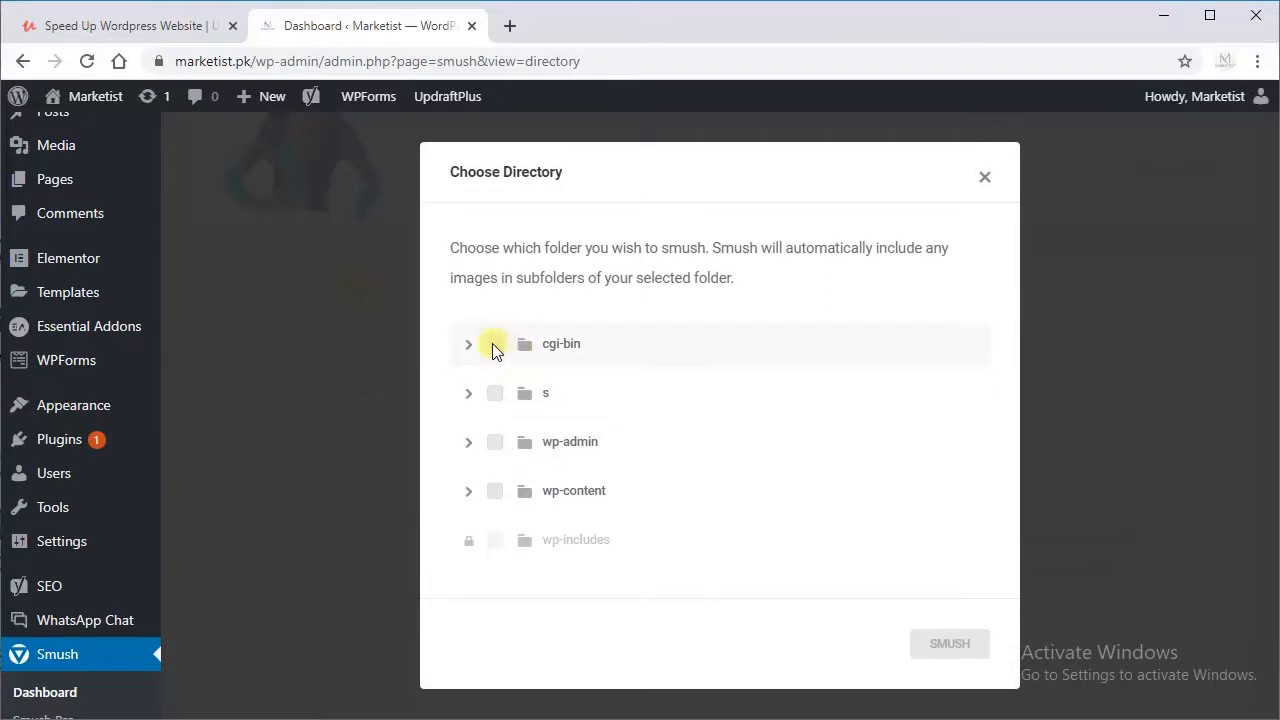
left_click(492, 342)
left_click(492, 393)
left_click(493, 443)
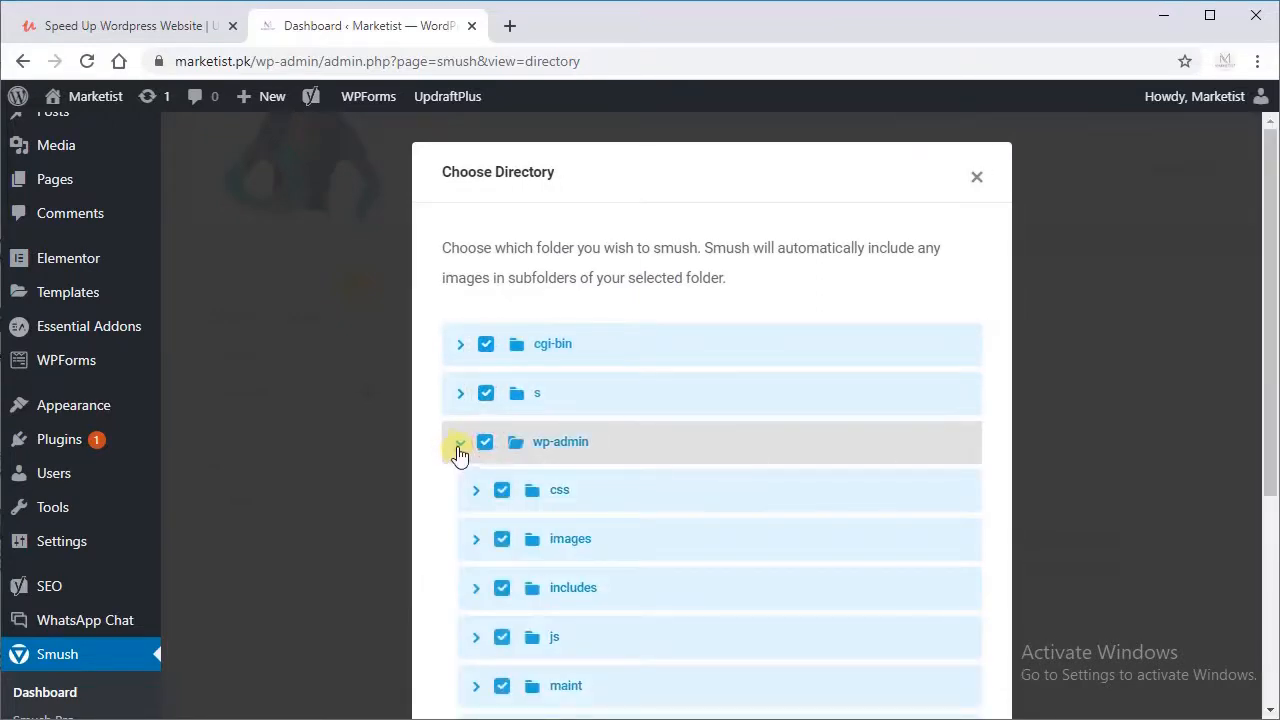
left_click(457, 448)
left_click(492, 496)
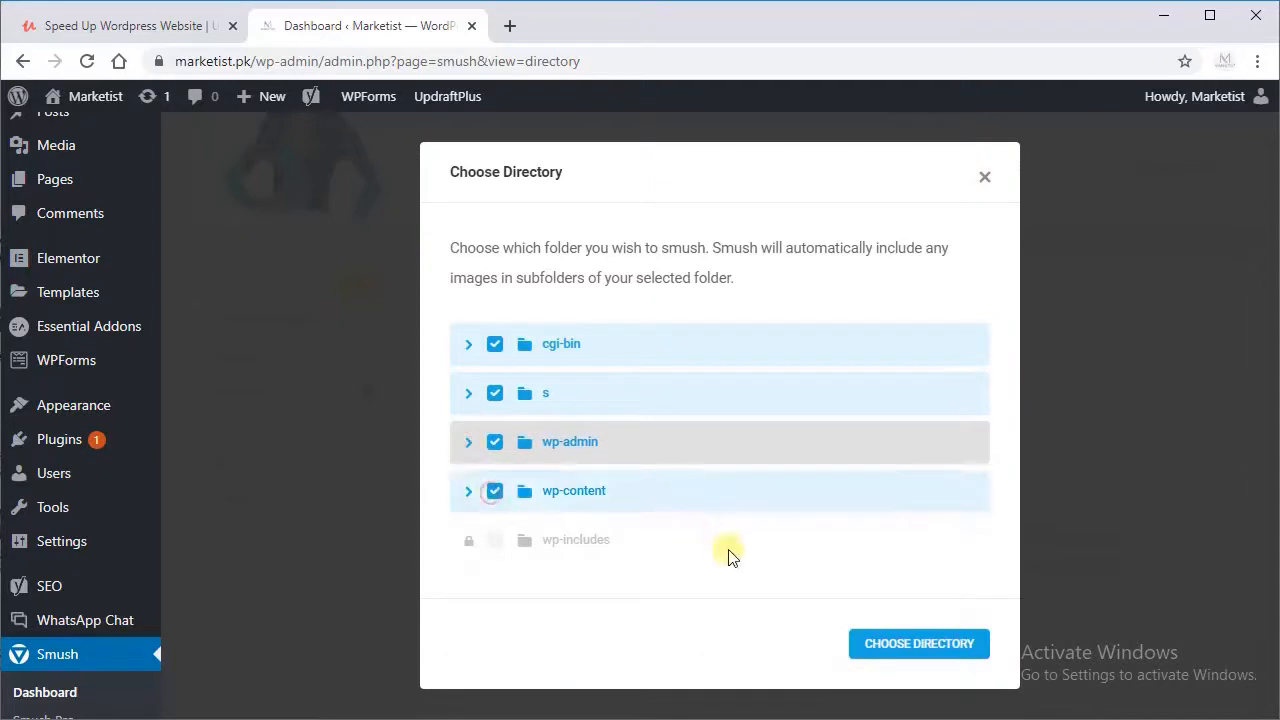
left_click(861, 643)
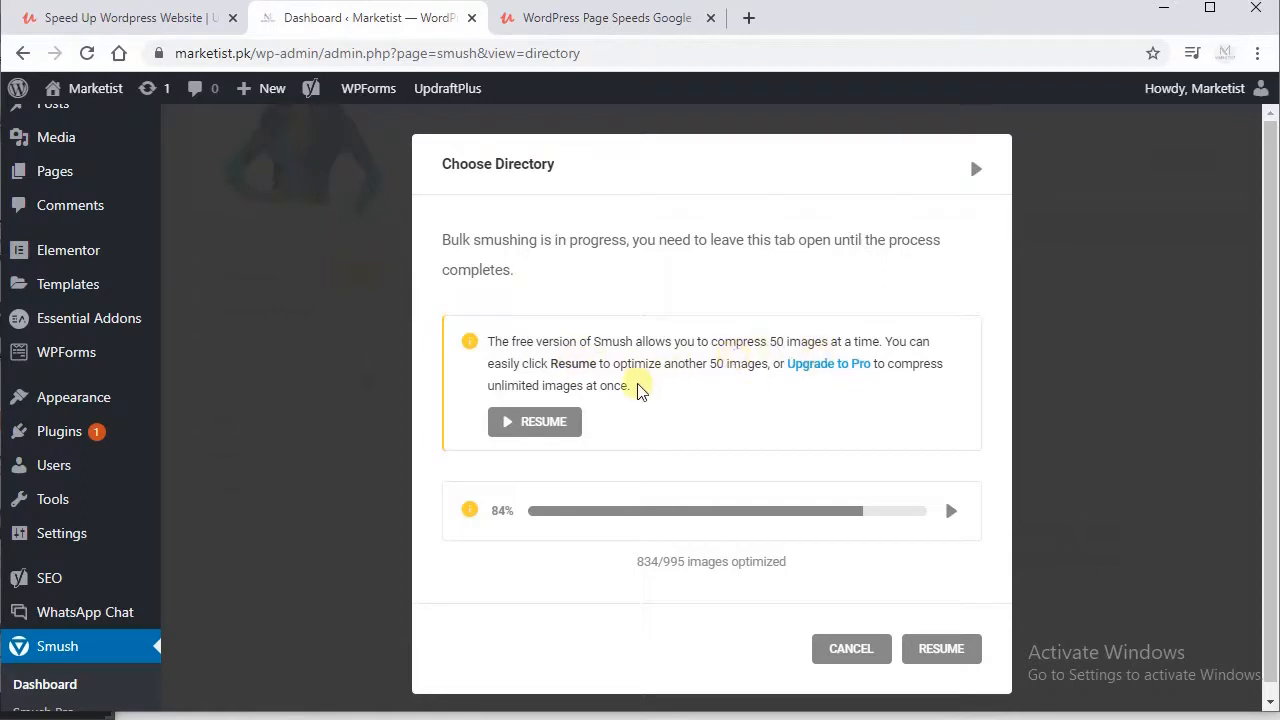
Step: Resume the paused Directory Smush after each free-version limit until the scan finishes
left_click(940, 645)
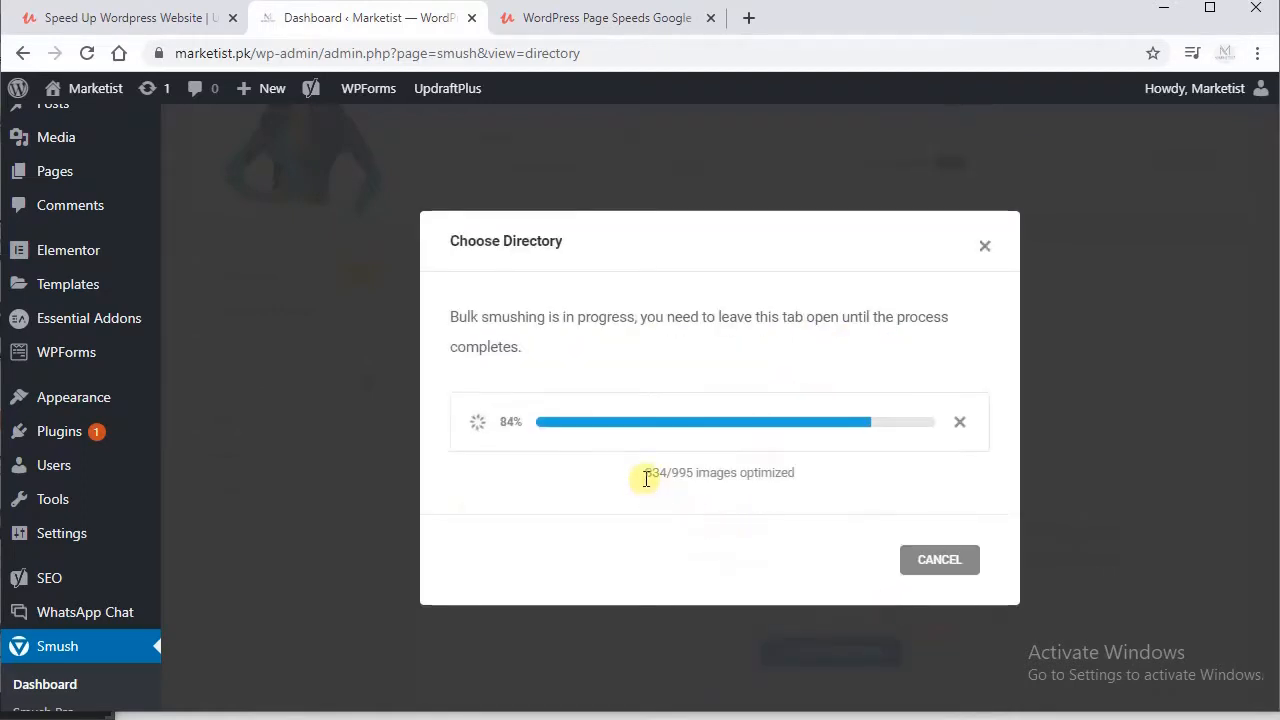
left_click_drag(646, 479, 800, 489)
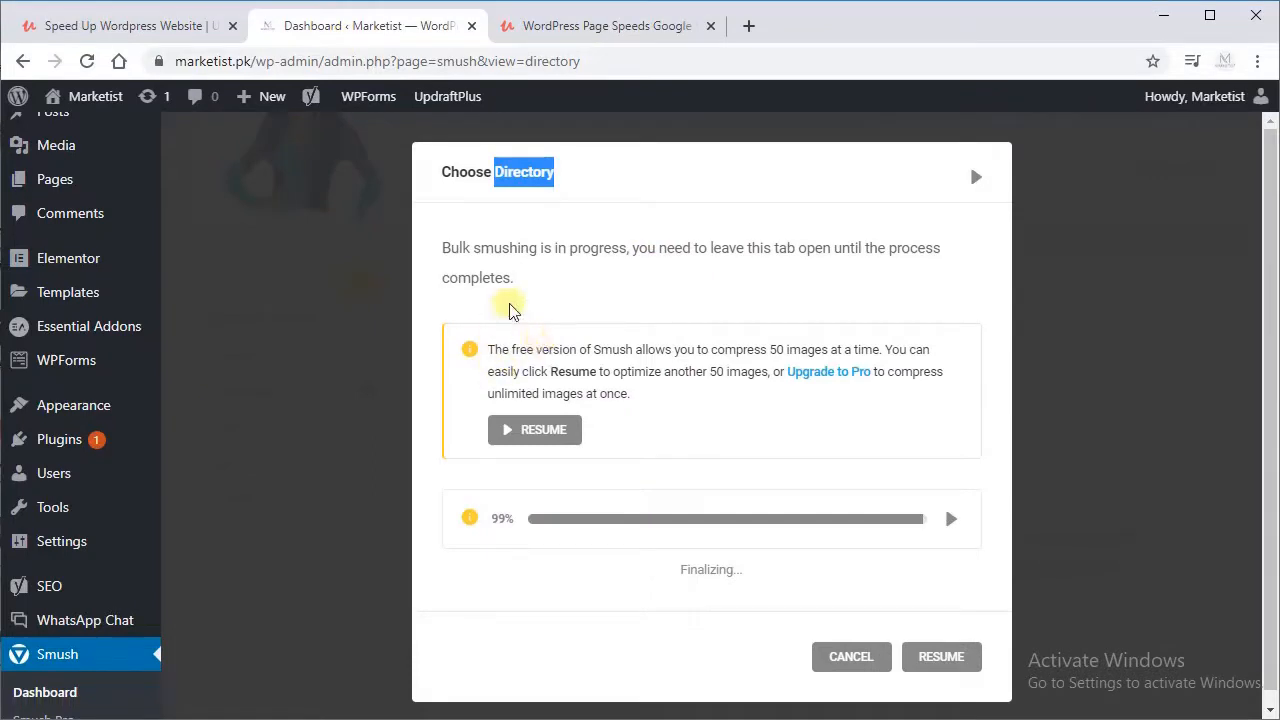
left_click_drag(490, 354, 757, 370)
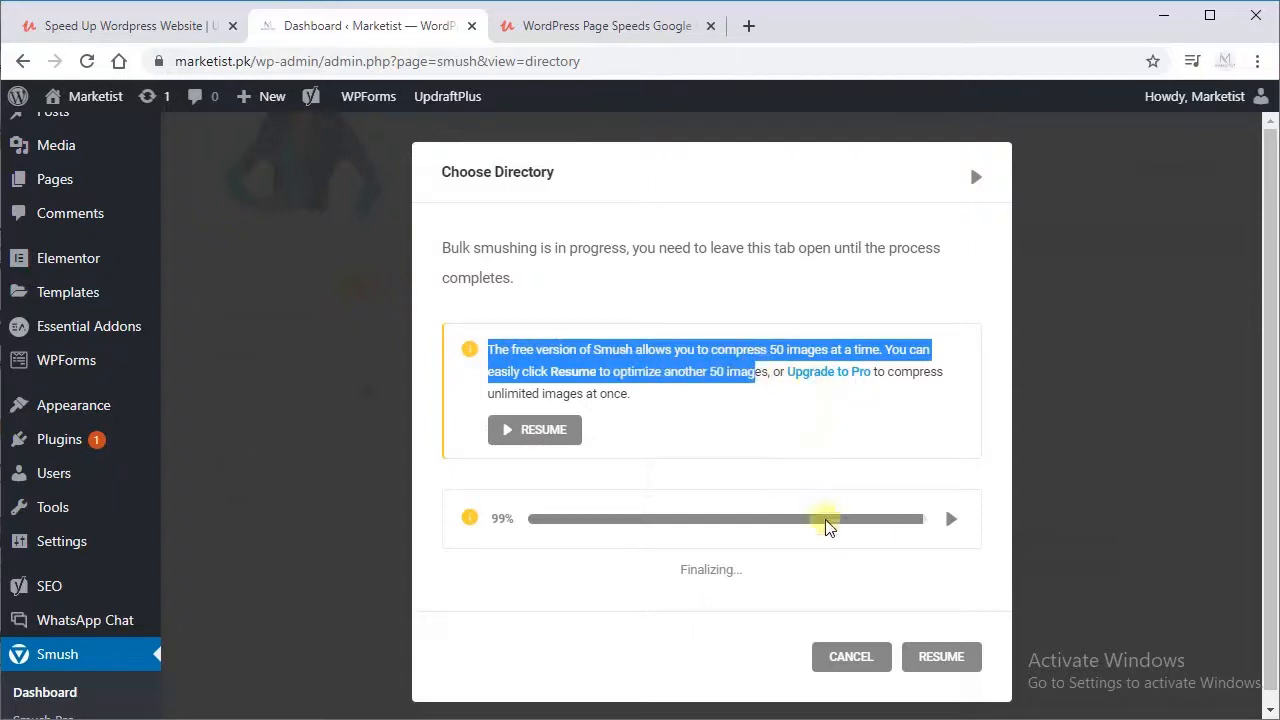
left_click(945, 660)
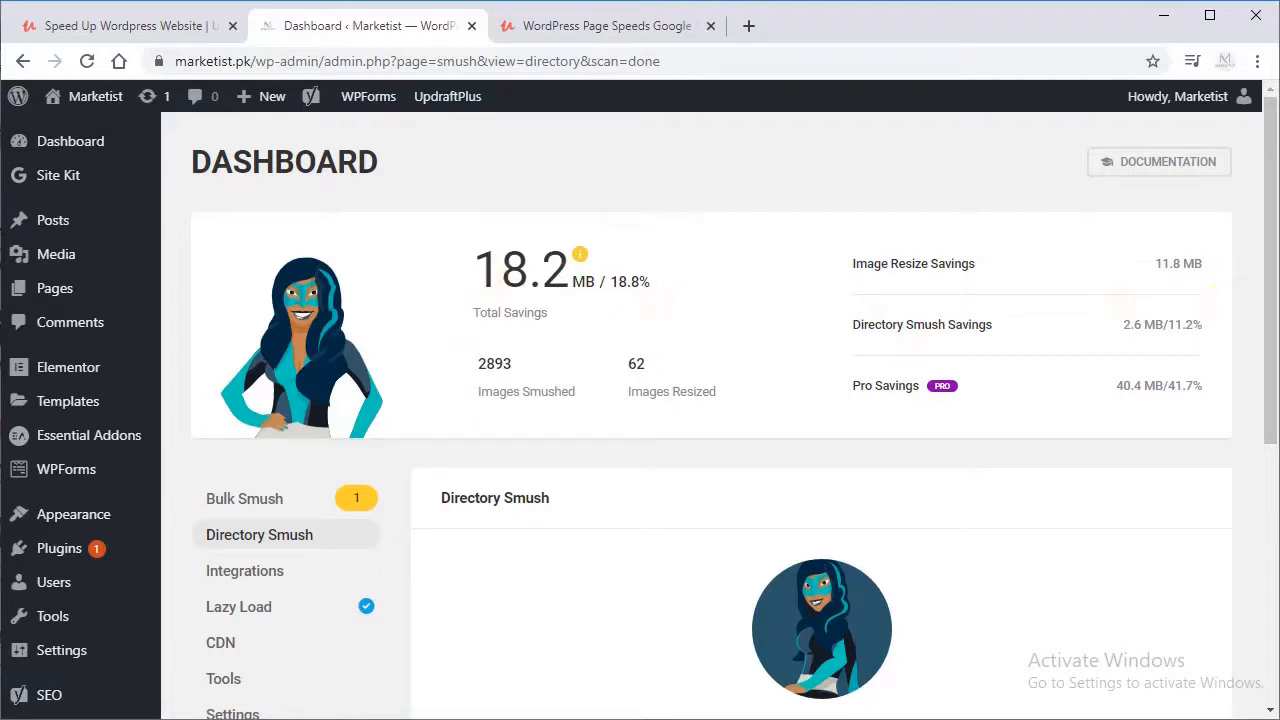
Step: Examine Smush's Integrations options, including Gutenberg Support
left_click_drag(1272, 207, 1272, 292)
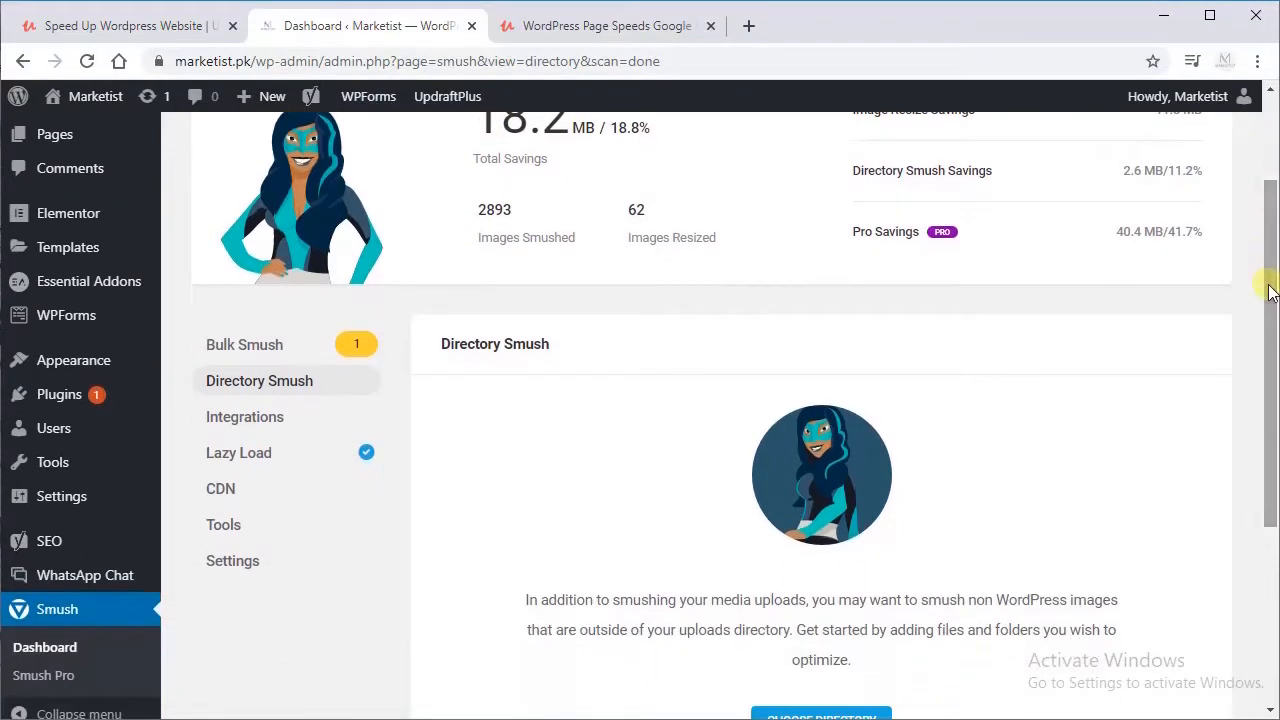
left_click(247, 418)
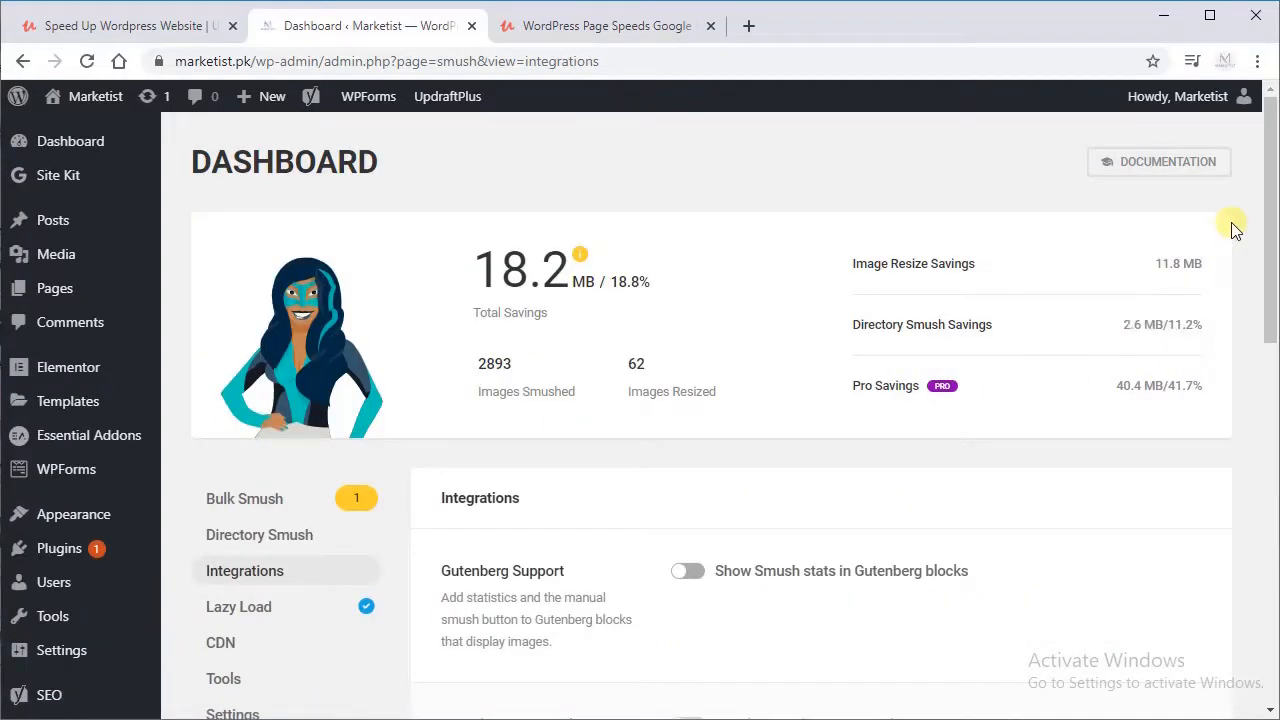
left_click_drag(1274, 189, 1229, 276)
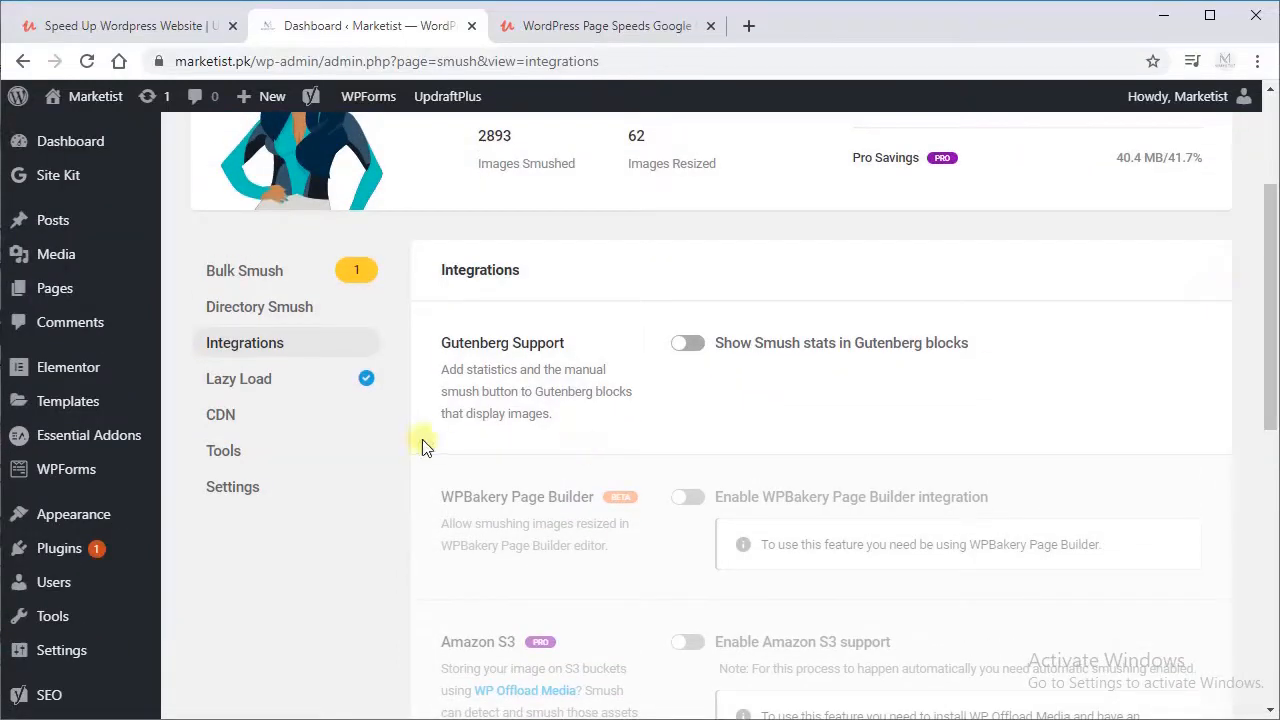
Step: Review Smush's Lazy Load options from media types to native lazy loading and save the settings
left_click(296, 386)
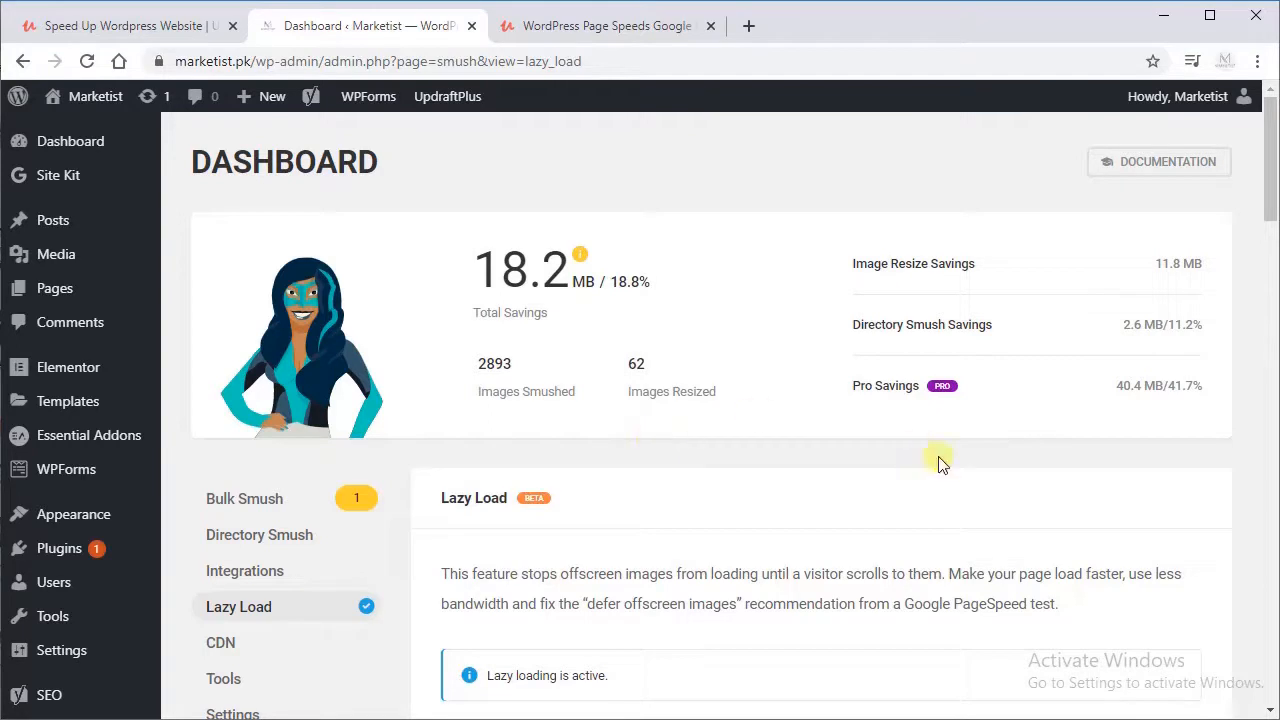
left_click_drag(1271, 157, 1265, 262)
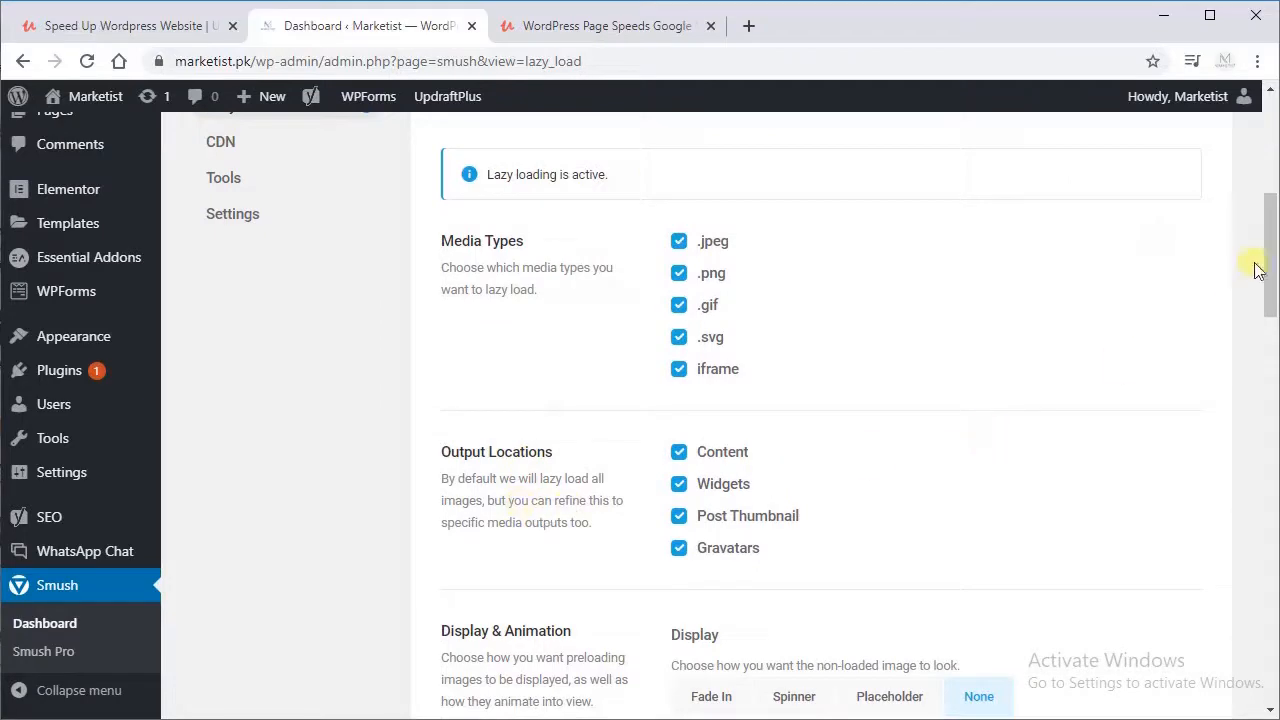
left_click_drag(1268, 250, 1268, 311)
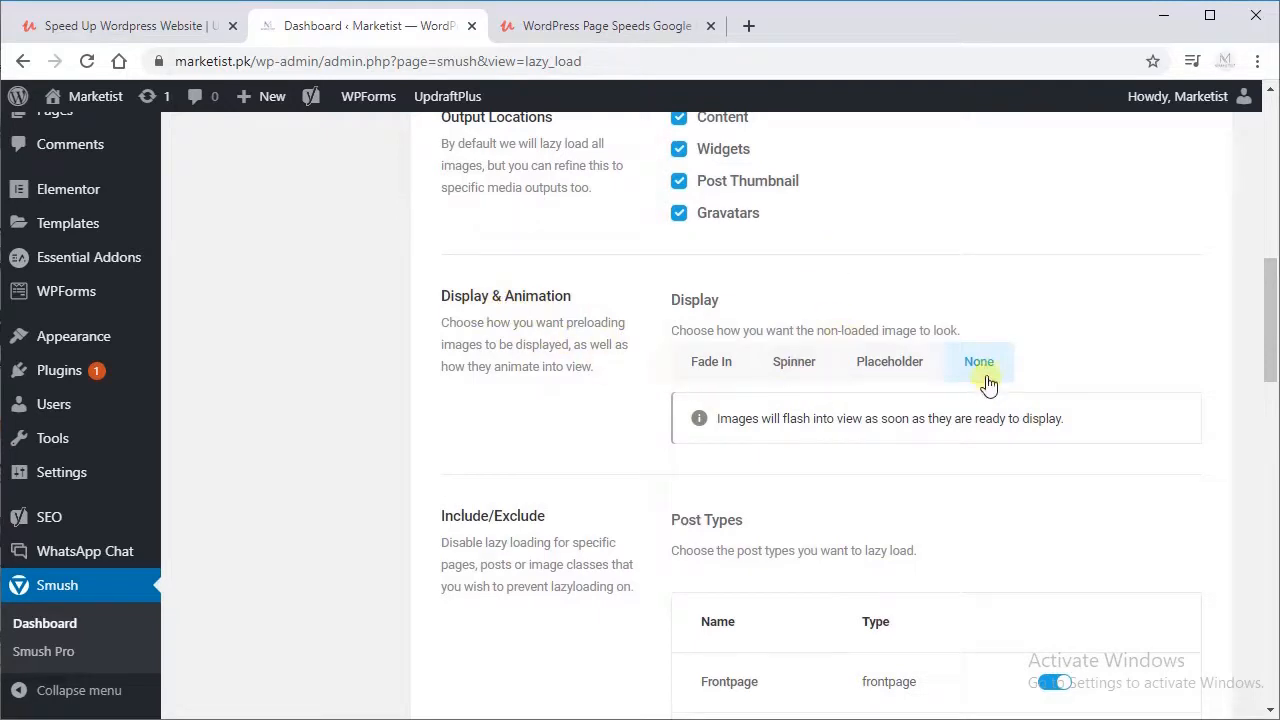
left_click_drag(1268, 290, 1232, 556)
scroll(1232, 560, "down", 1)
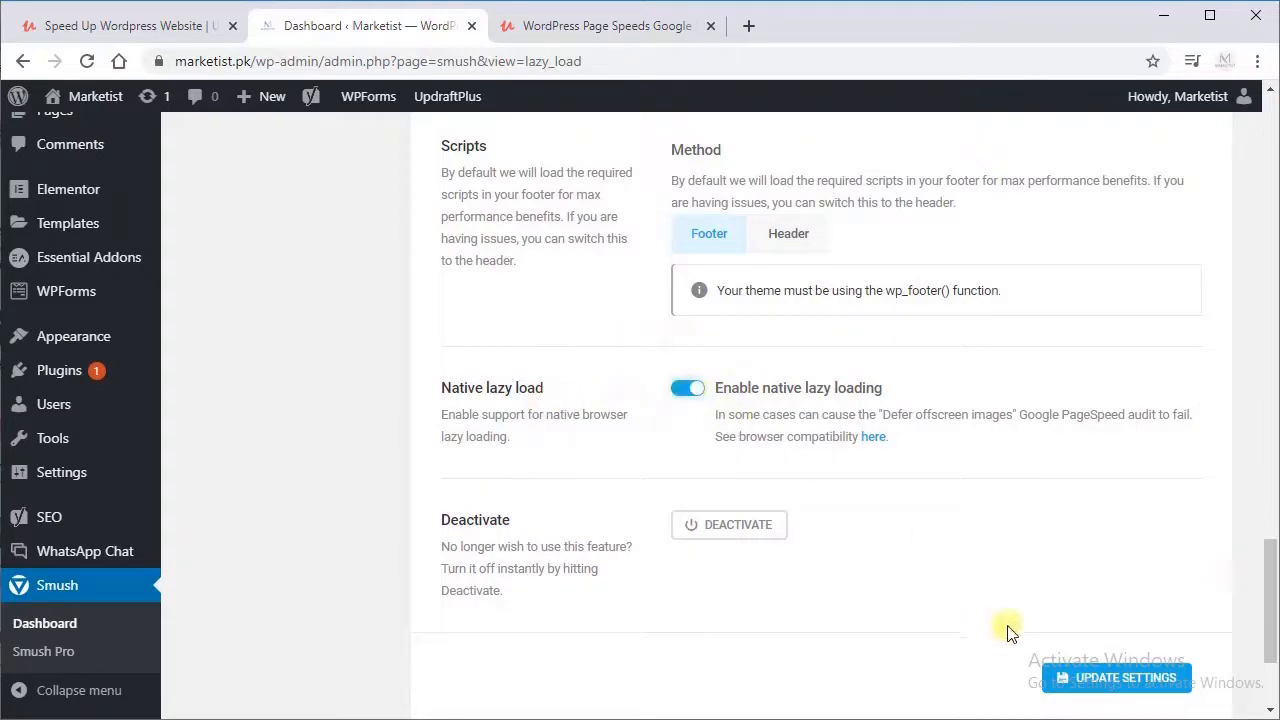
left_click(1082, 676)
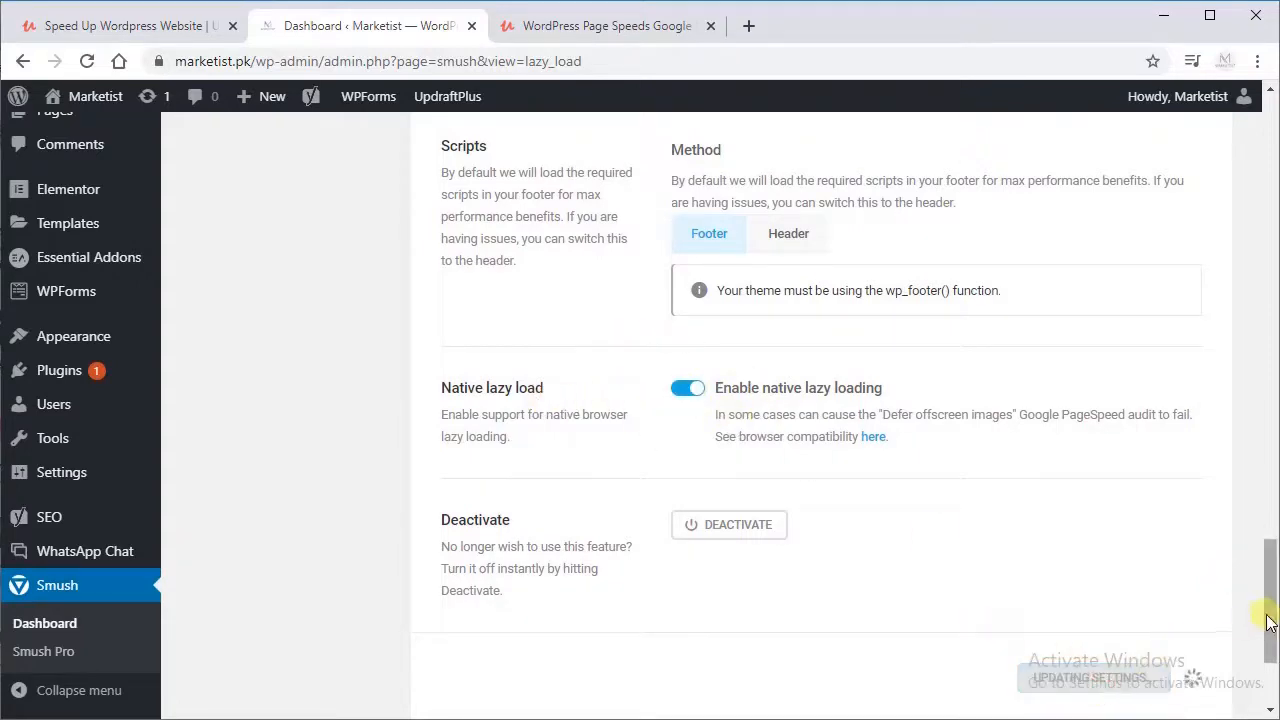
Step: Examine Smush's CDN feature page
left_click_drag(1268, 615, 1247, 211)
left_click_drag(1266, 125, 1268, 190)
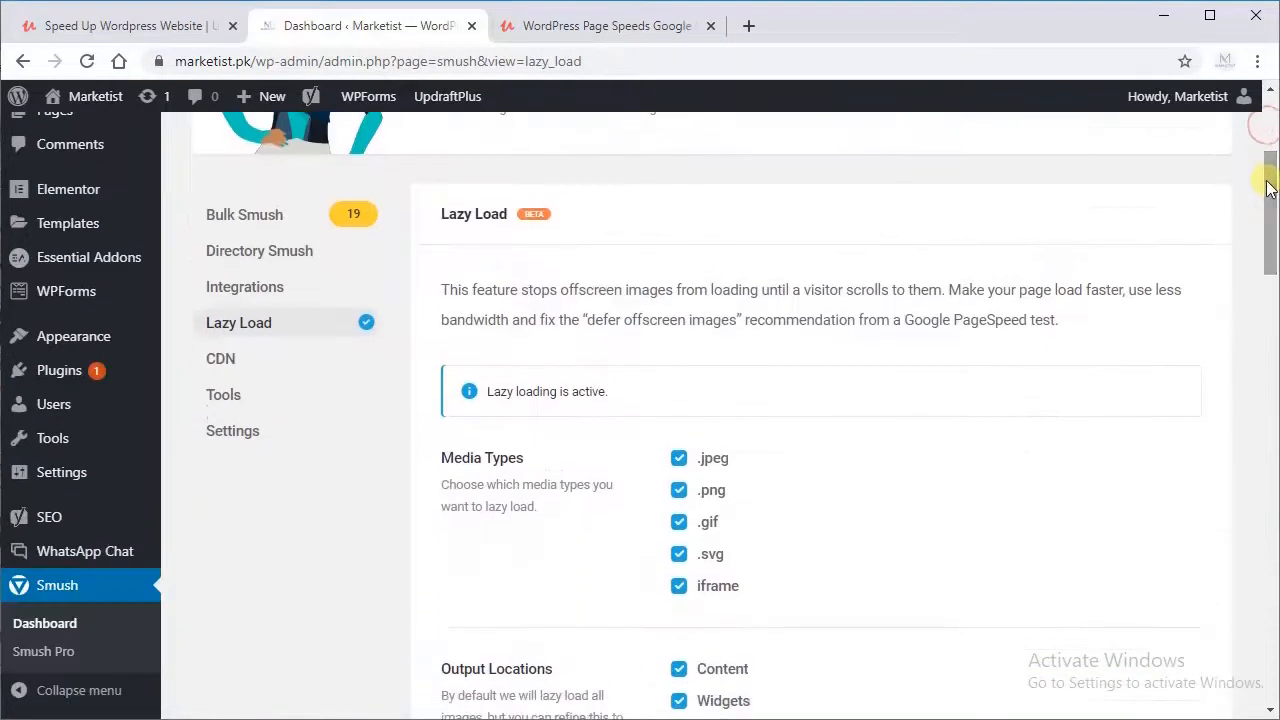
left_click(224, 366)
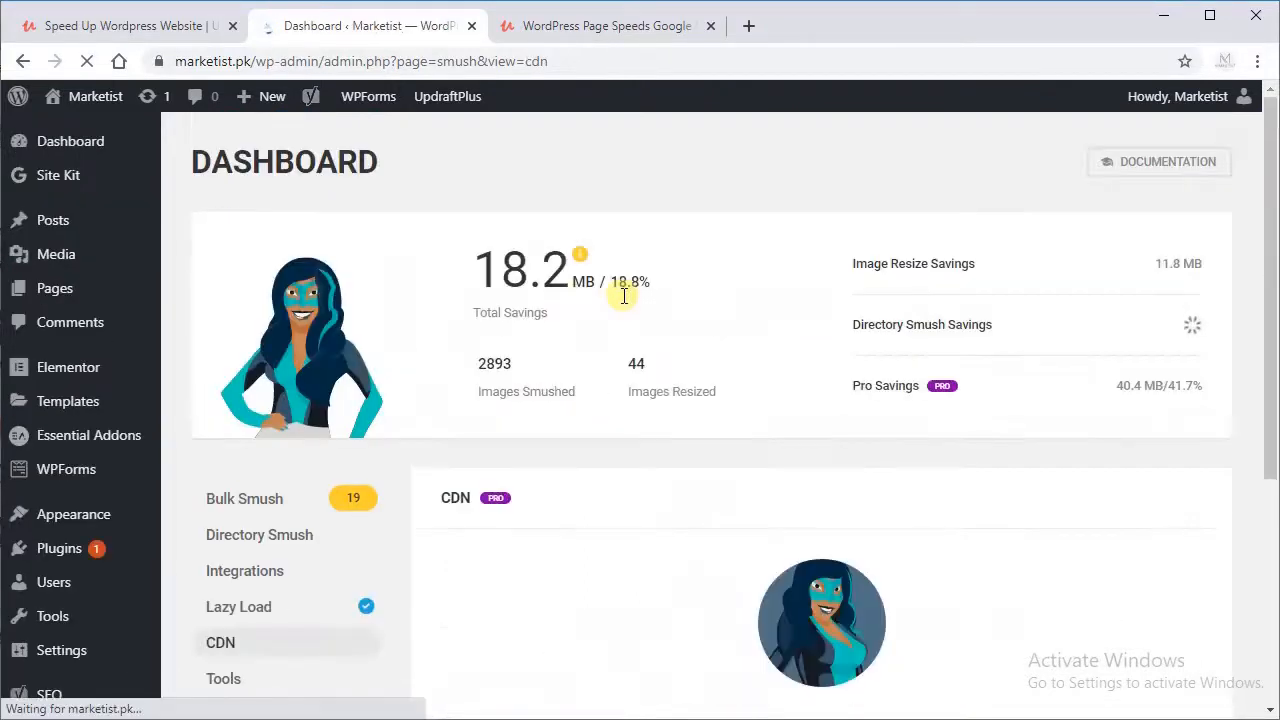
left_click_drag(1272, 190, 1251, 354)
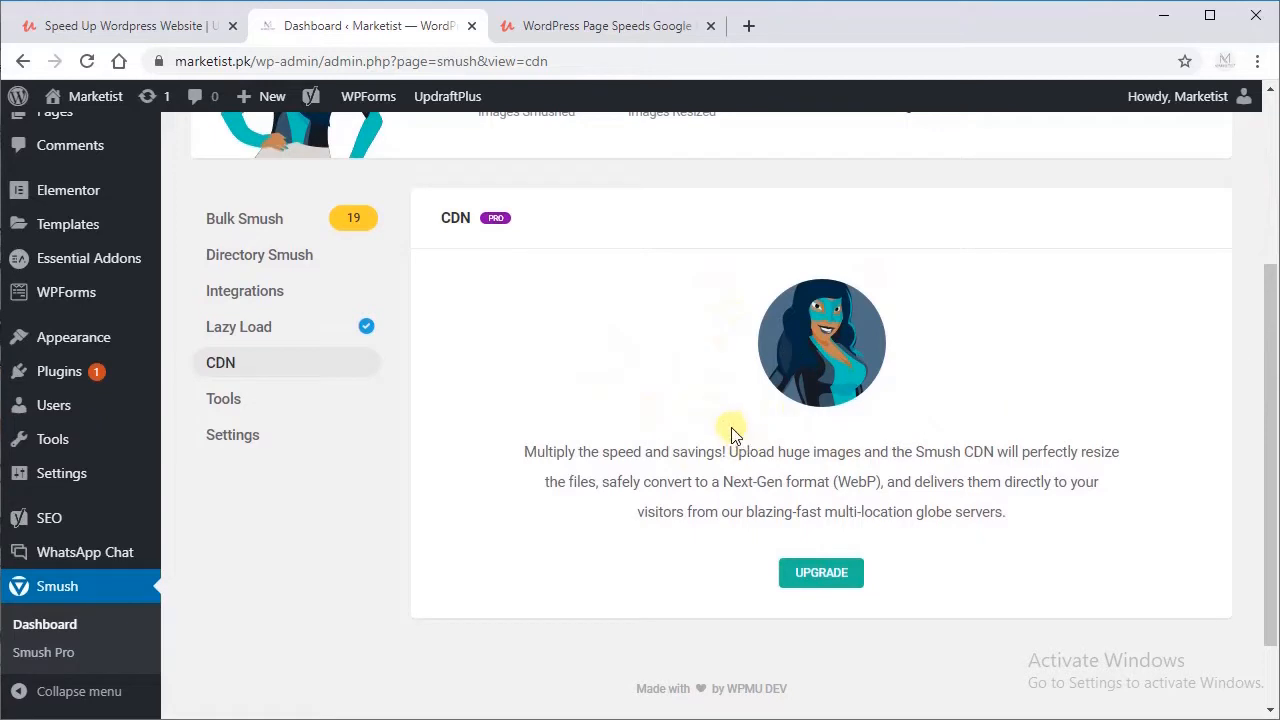
Step: Examine Smush's Tools options, Image Resize Detection and Bulk Restore
left_click(232, 404)
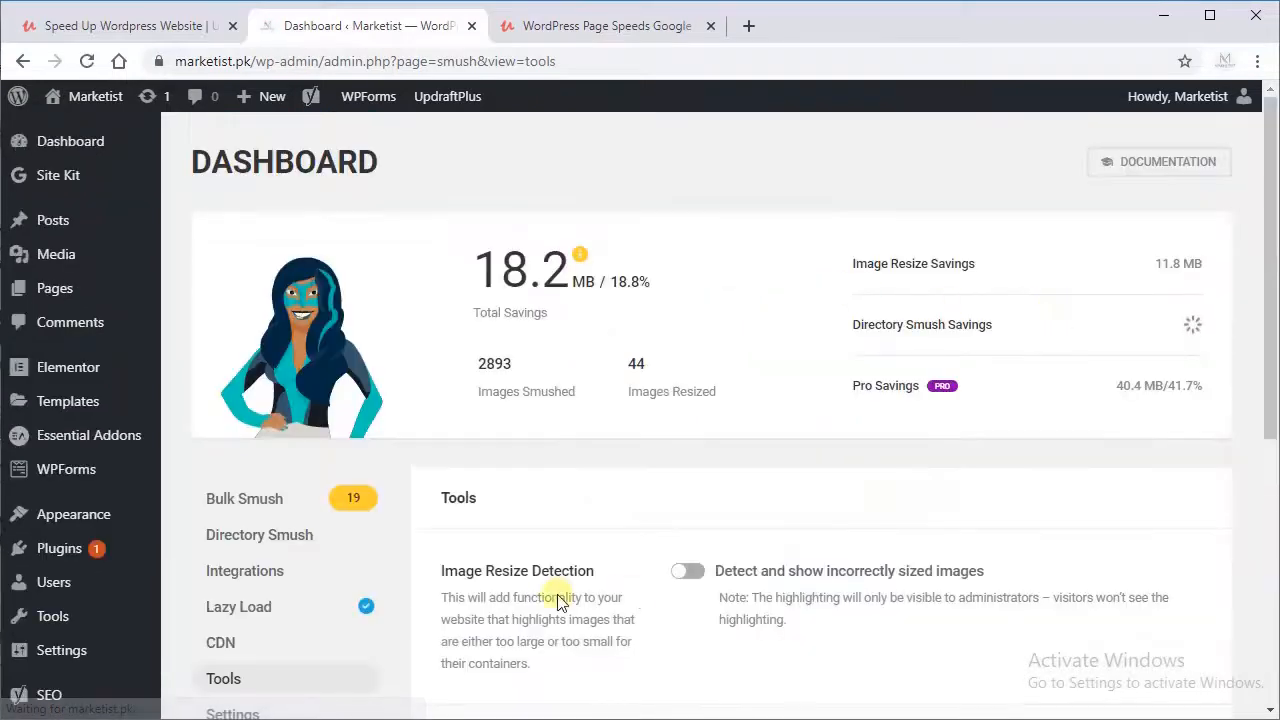
left_click_drag(443, 571, 572, 567)
left_click(572, 567)
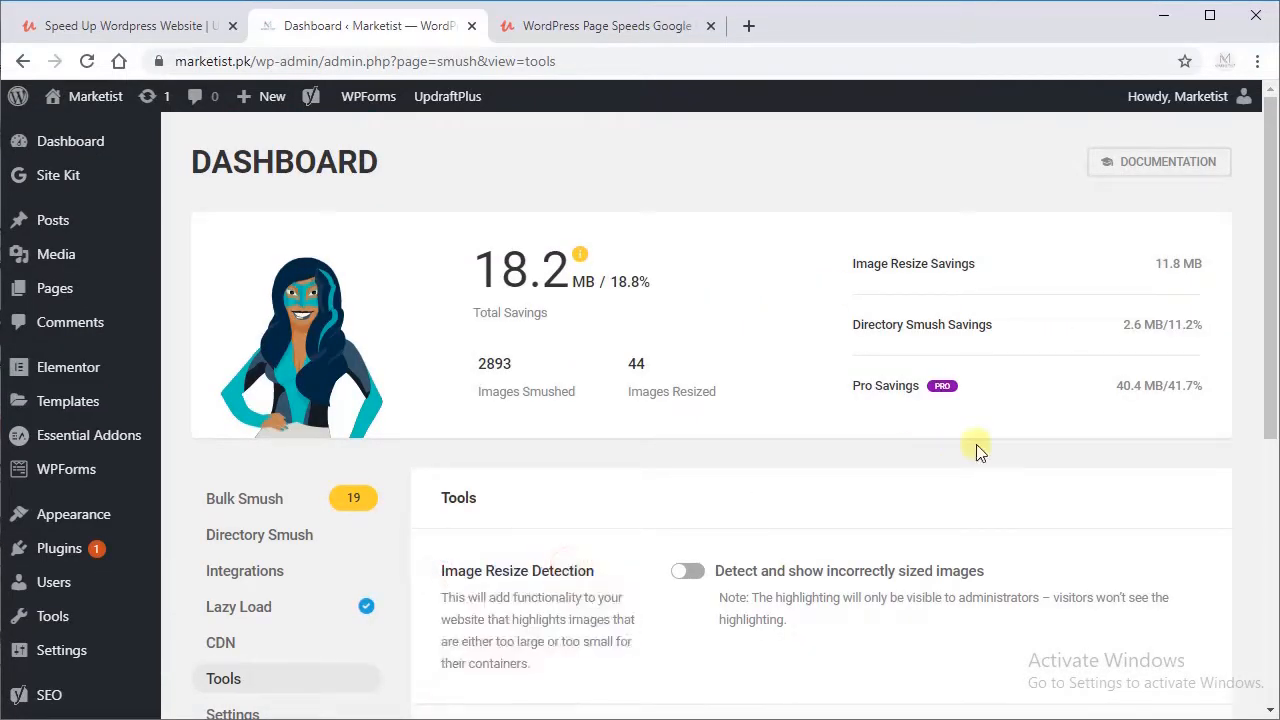
left_click_drag(1267, 332, 1257, 508)
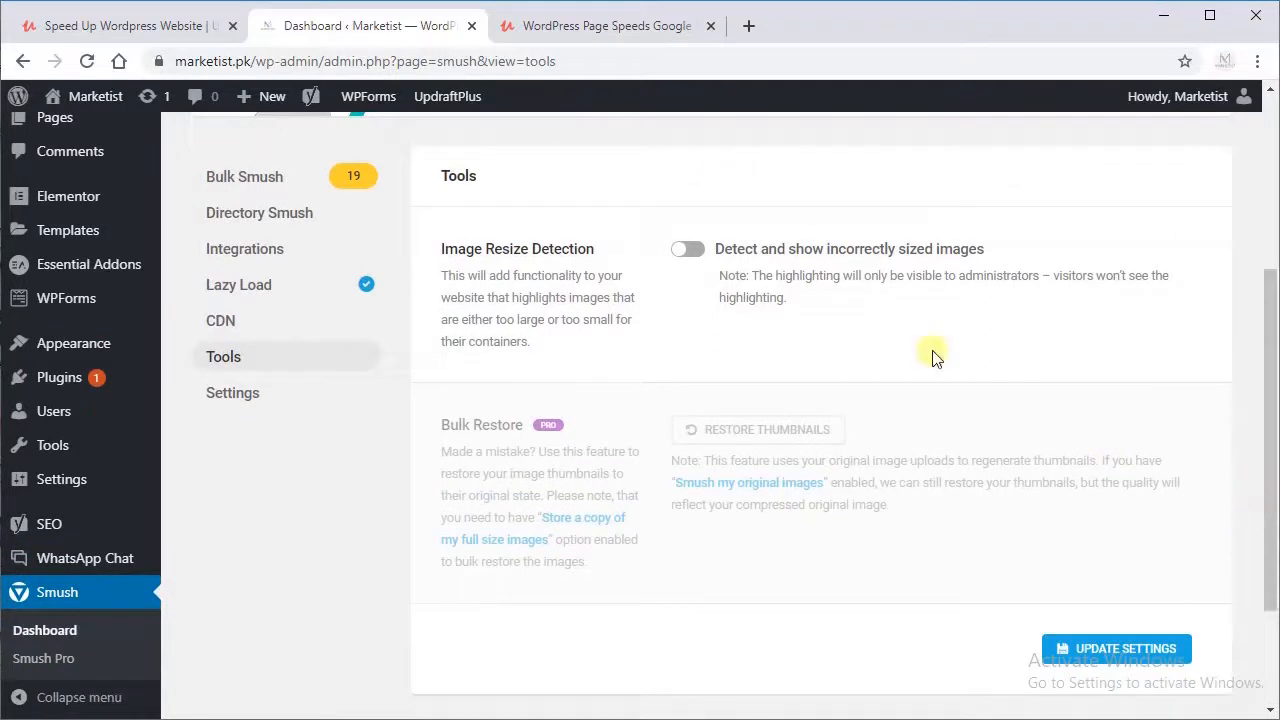
Step: Review Smush's general settings for accessibility, usage tracking and data handling, and save them
left_click(254, 402)
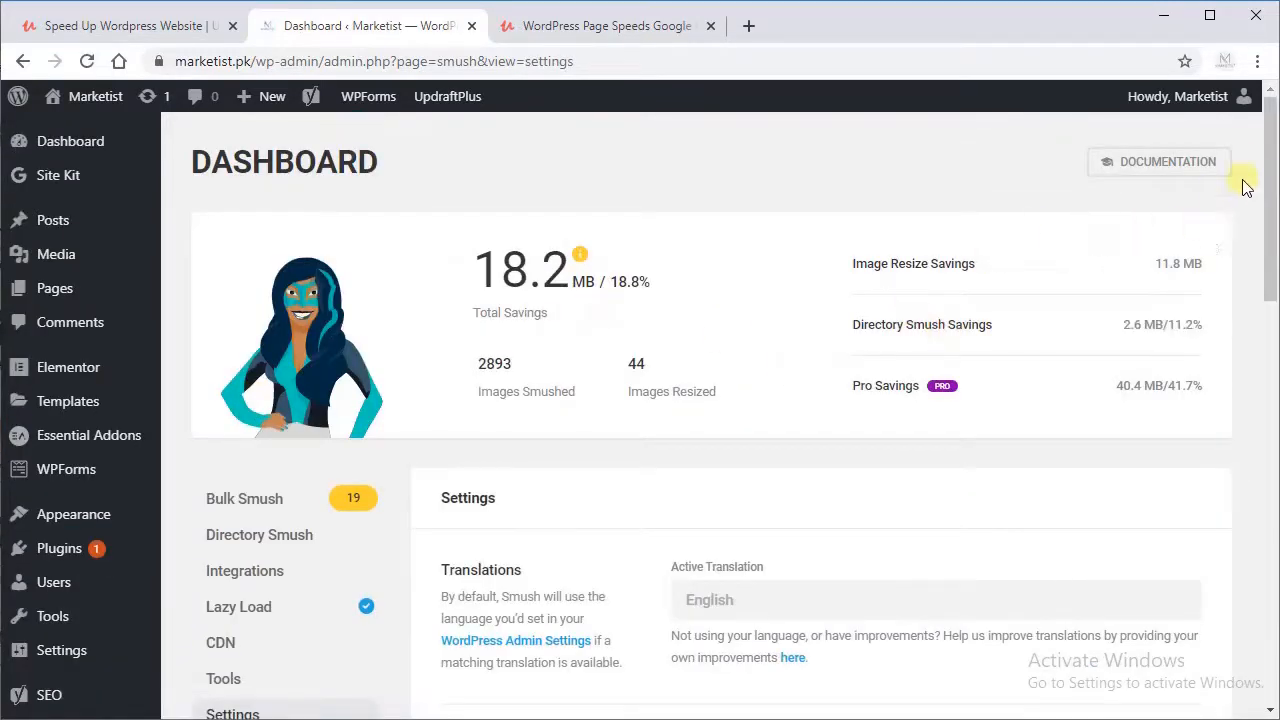
left_click_drag(1265, 170, 1251, 263)
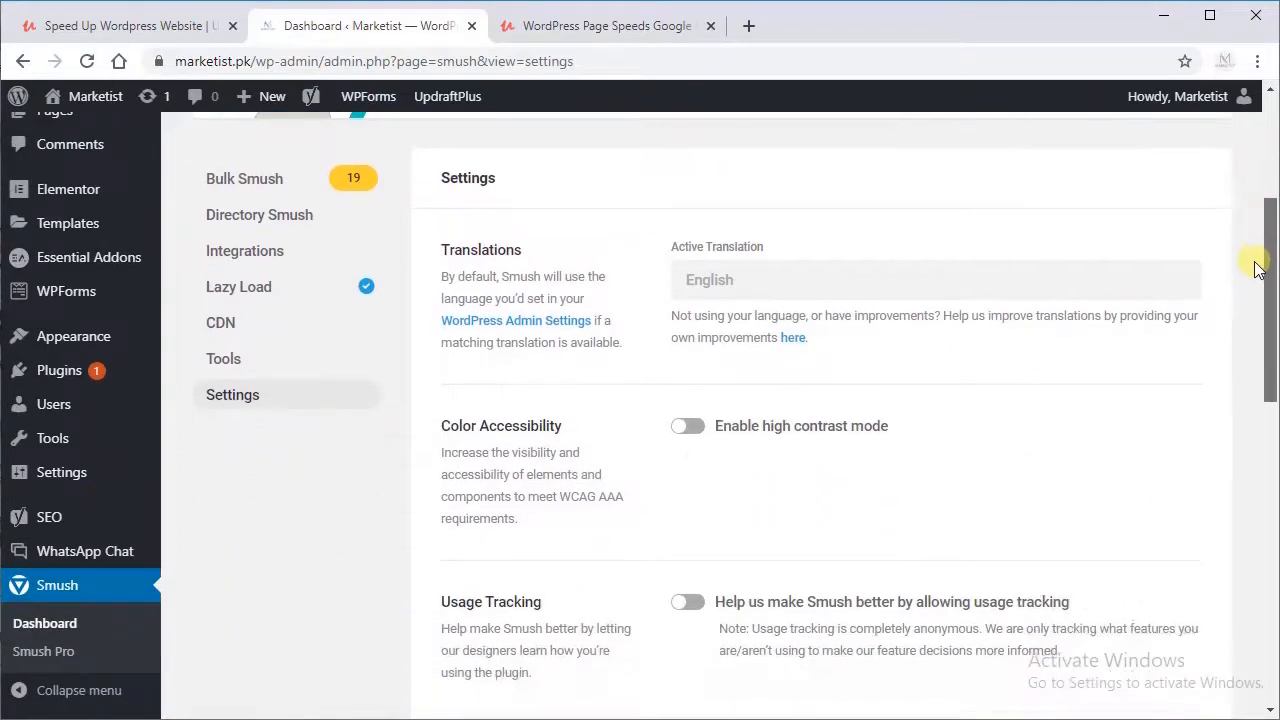
left_click(687, 424)
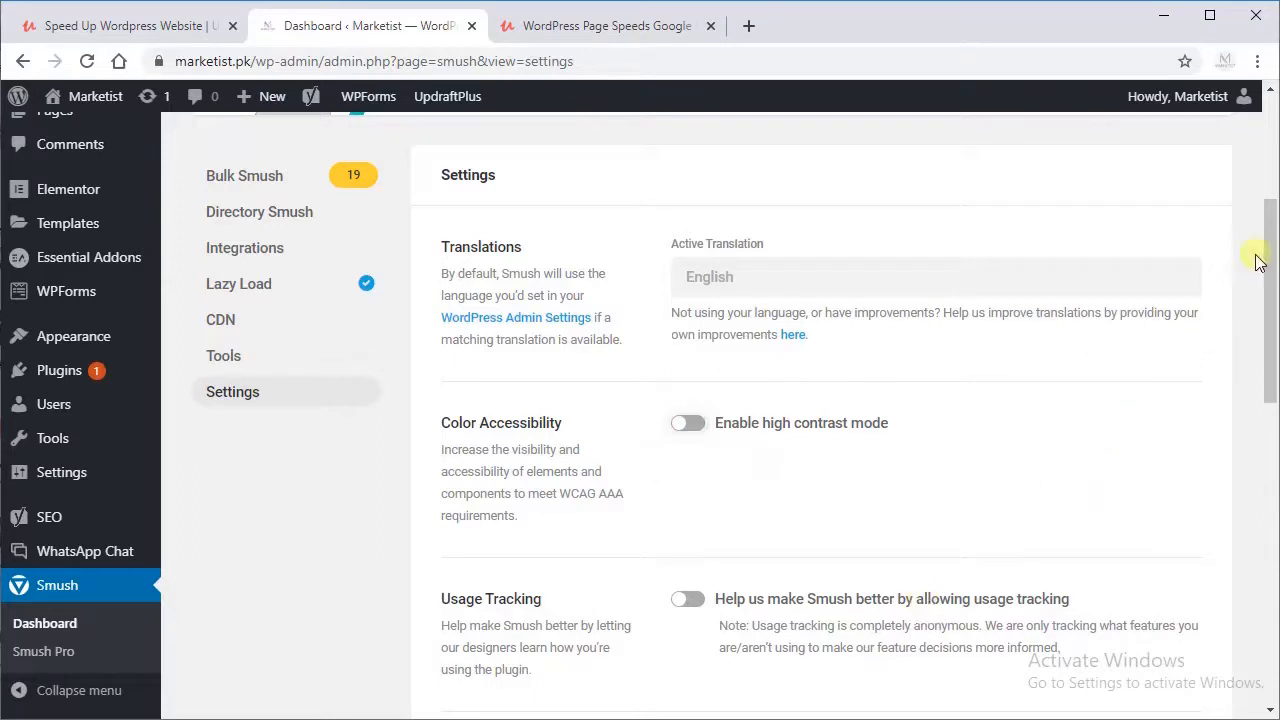
left_click_drag(1272, 258, 1270, 342)
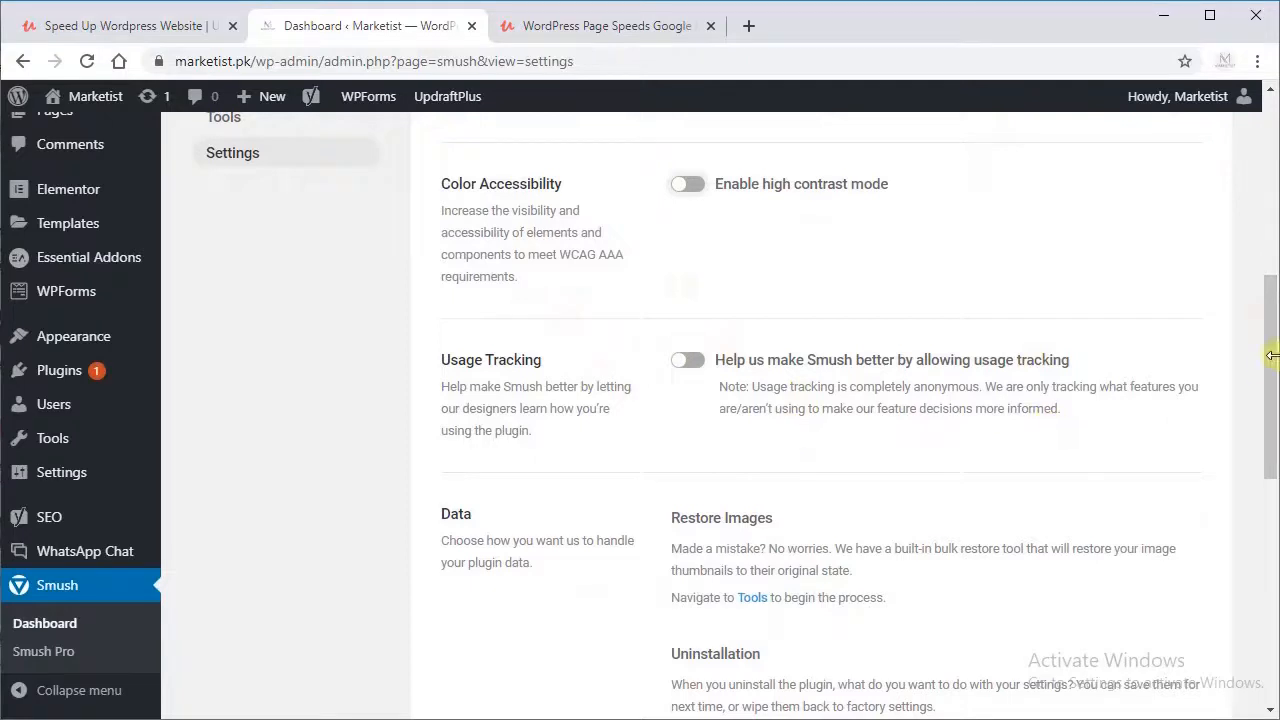
left_click_drag(1268, 358, 1268, 434)
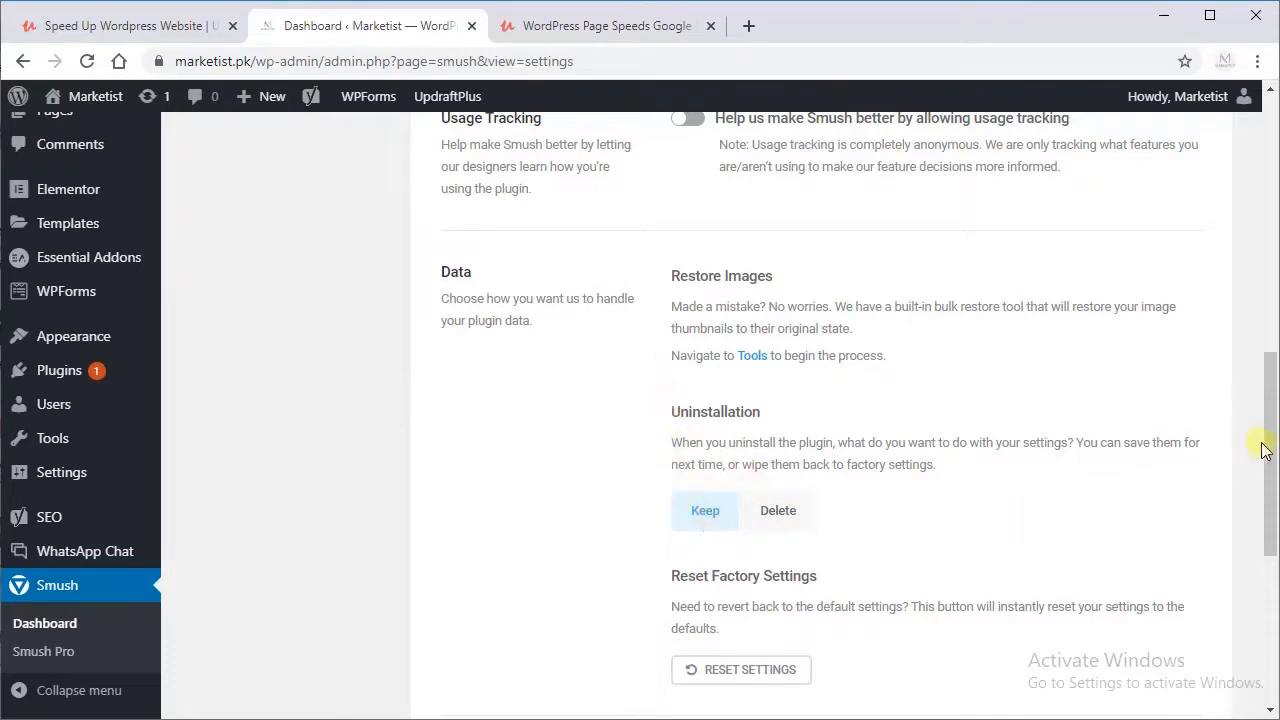
left_click_drag(1262, 440, 1255, 552)
left_click(1079, 612)
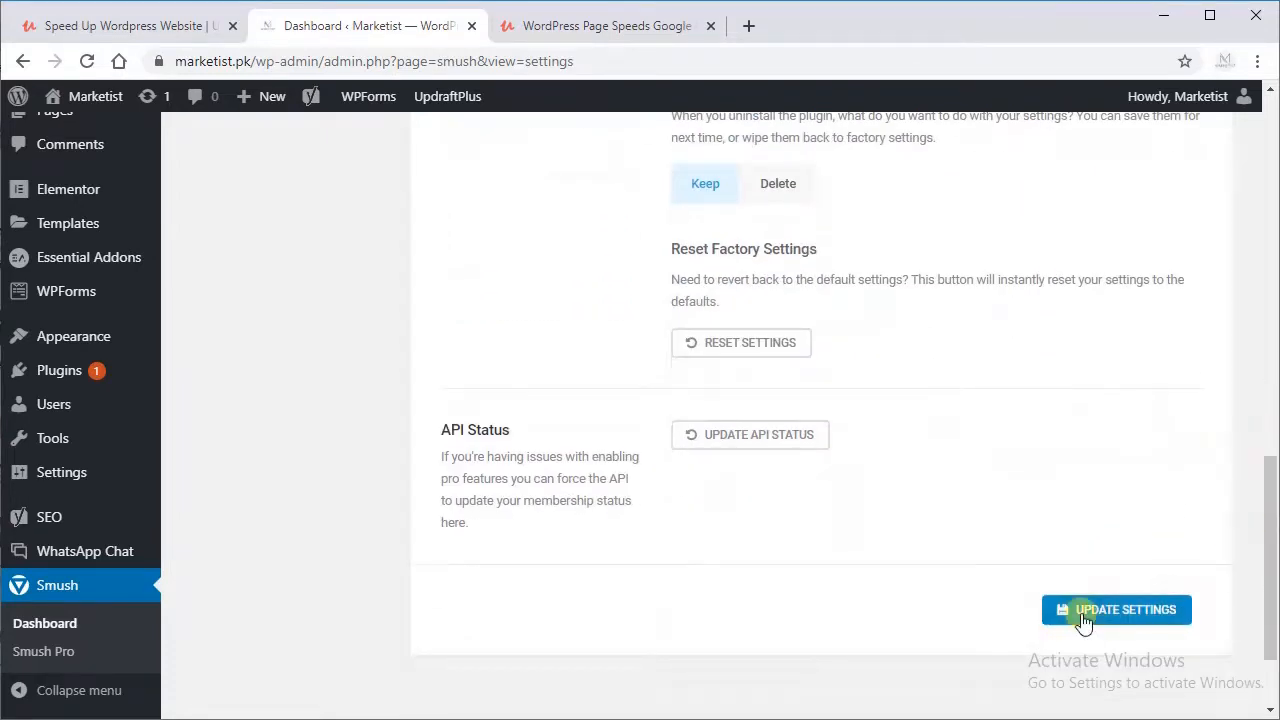
Step: Run Bulk Smush on all the attachments that still need re-compressing
left_click_drag(1266, 537, 1249, 240)
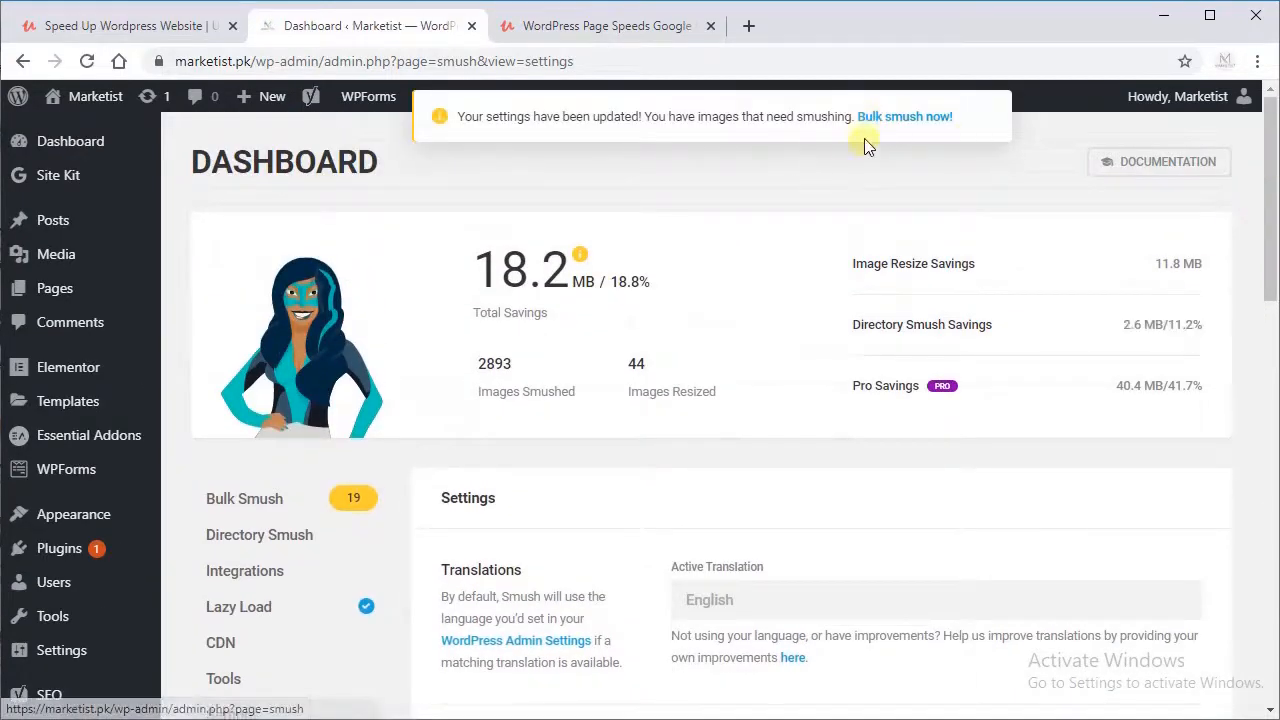
left_click(253, 503)
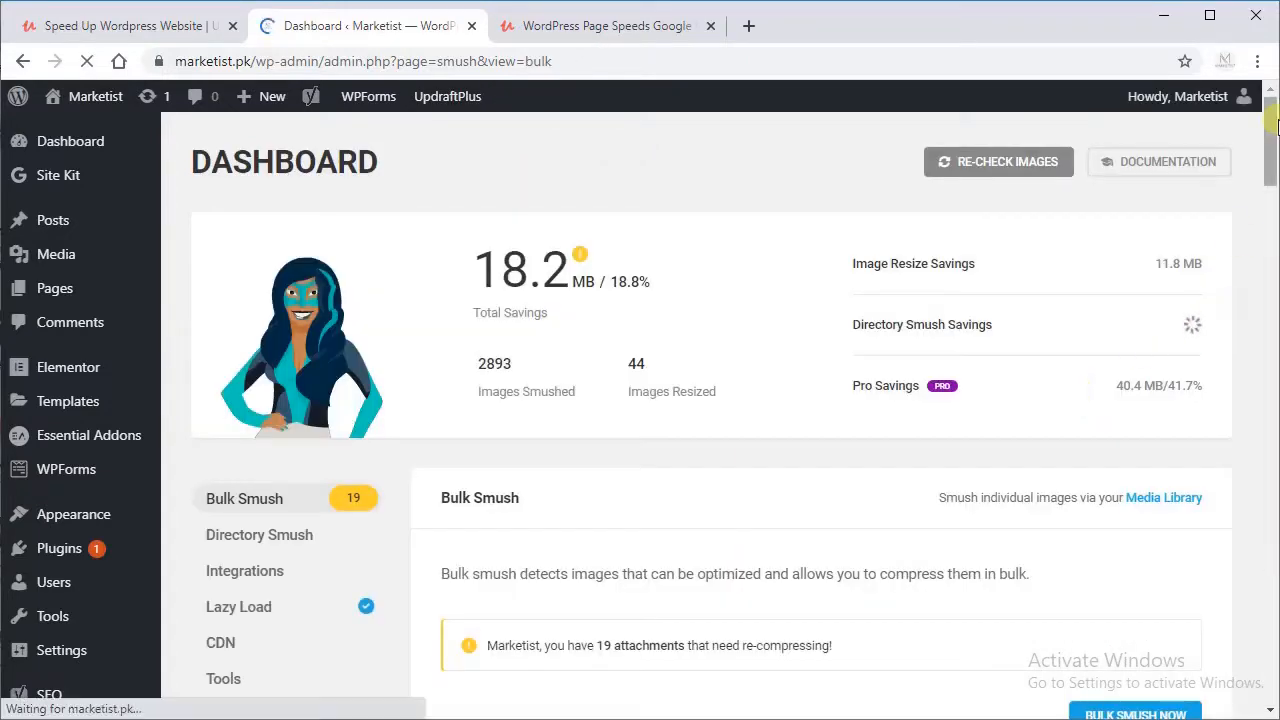
left_click_drag(1271, 121, 1273, 156)
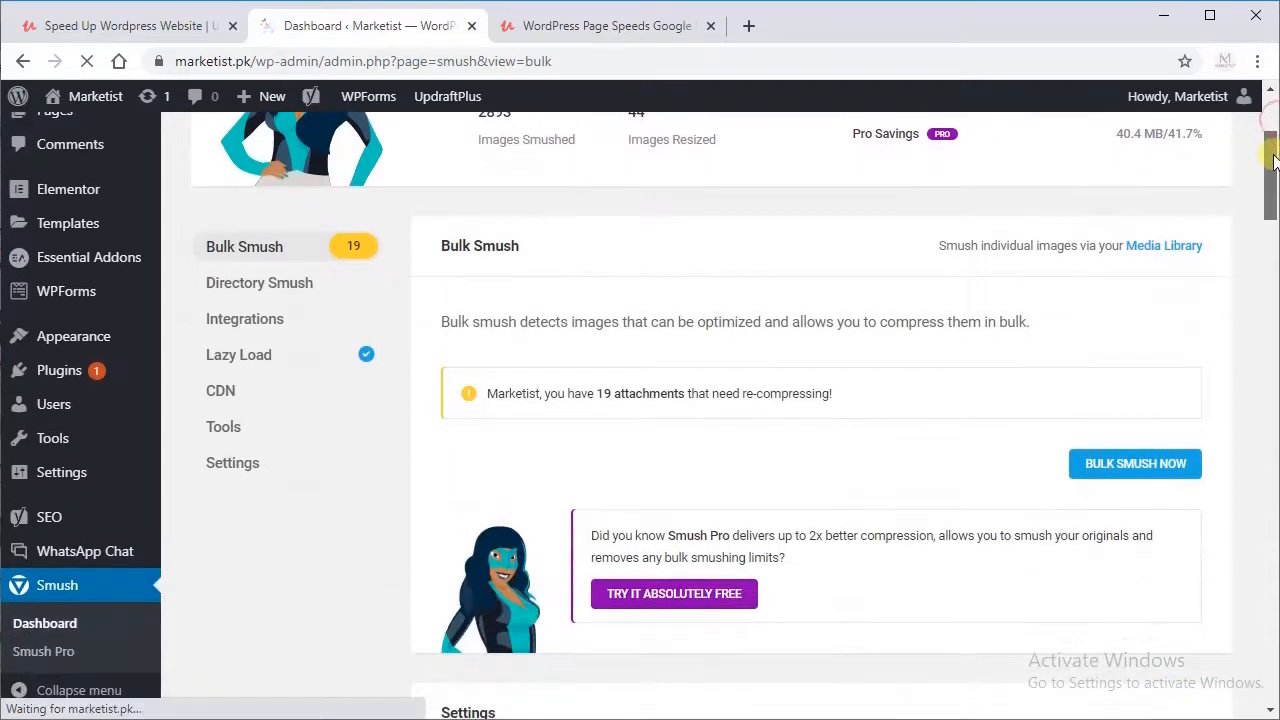
left_click(1126, 470)
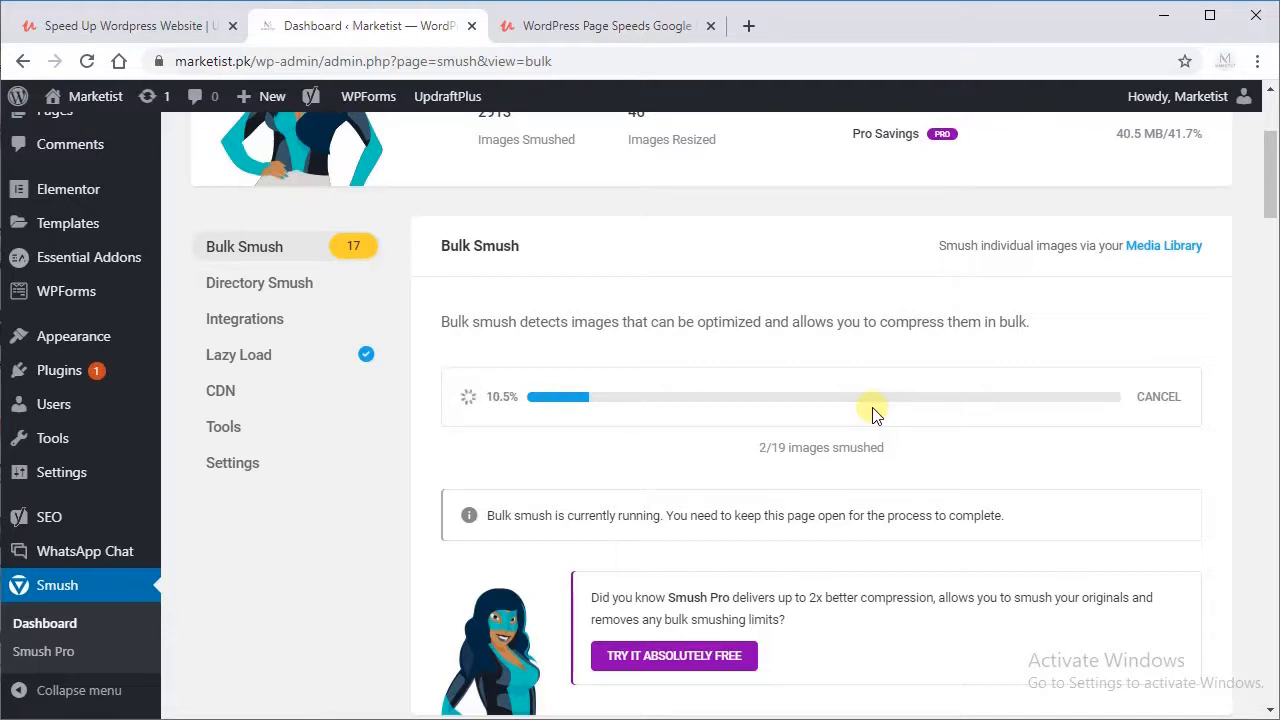
left_click(710, 26)
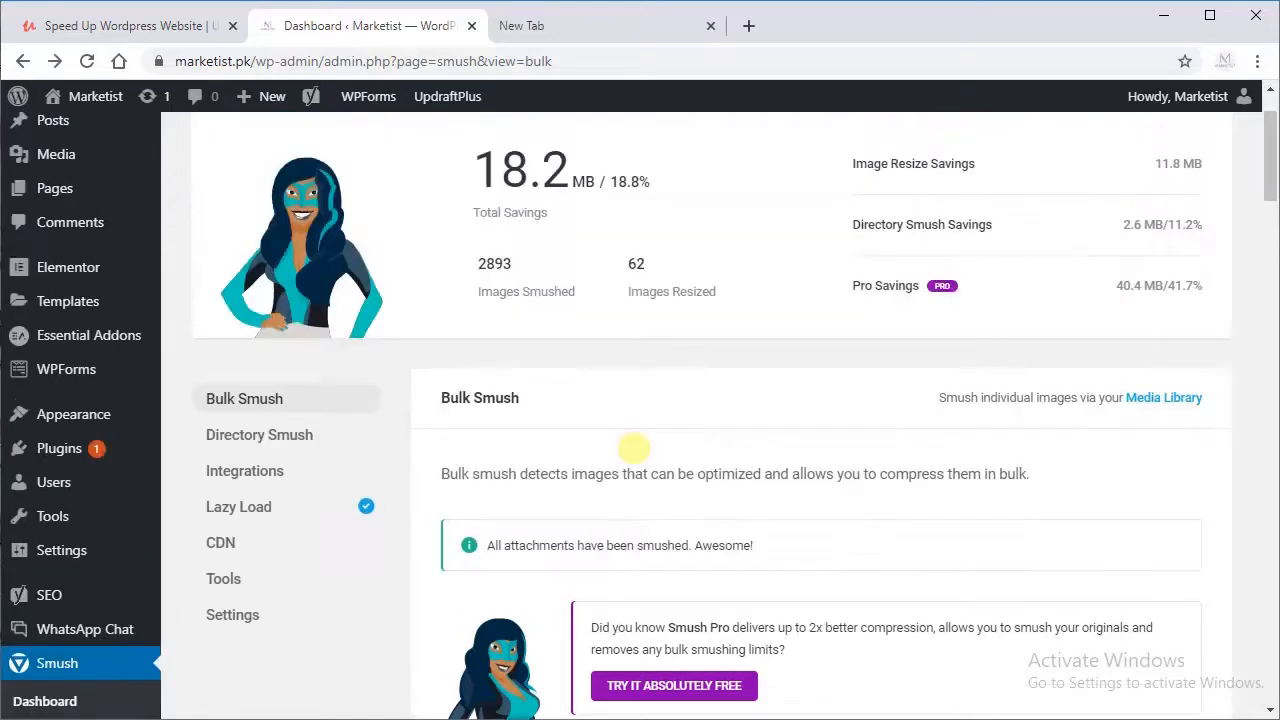
scroll(633, 449, "down", 1)
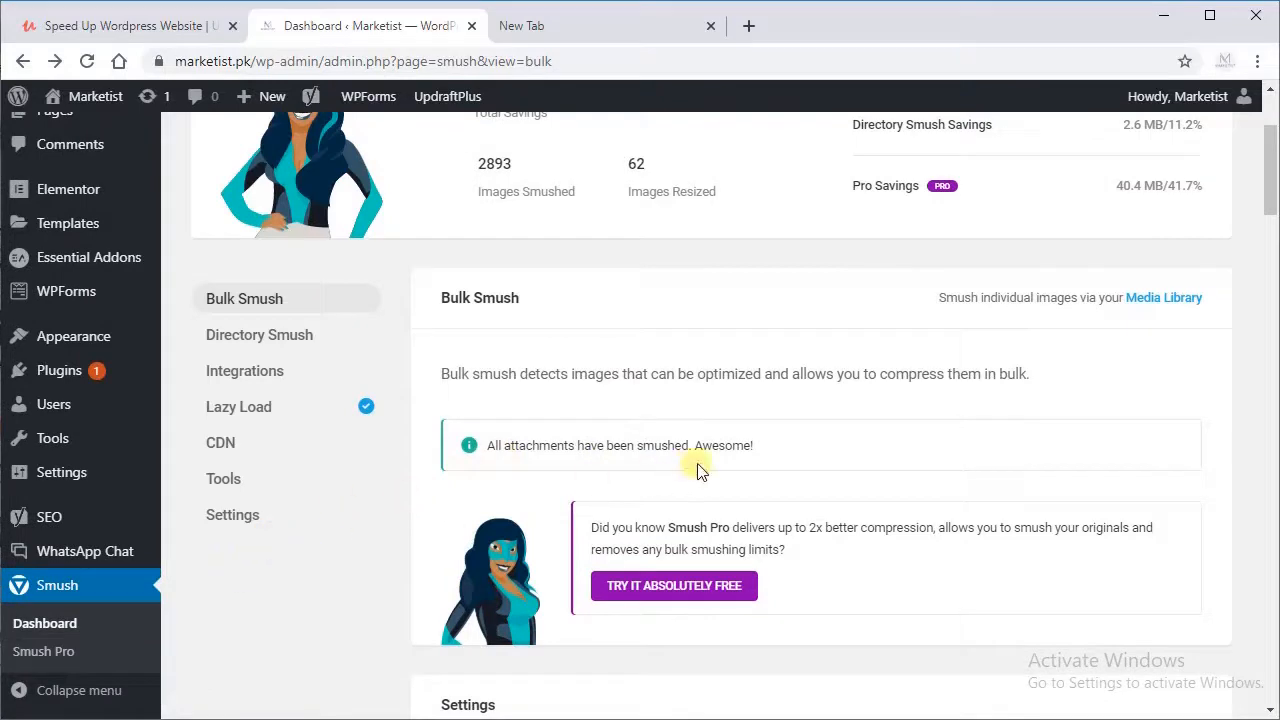
scroll(689, 448, "up", 1)
scroll(689, 448, "up", 2)
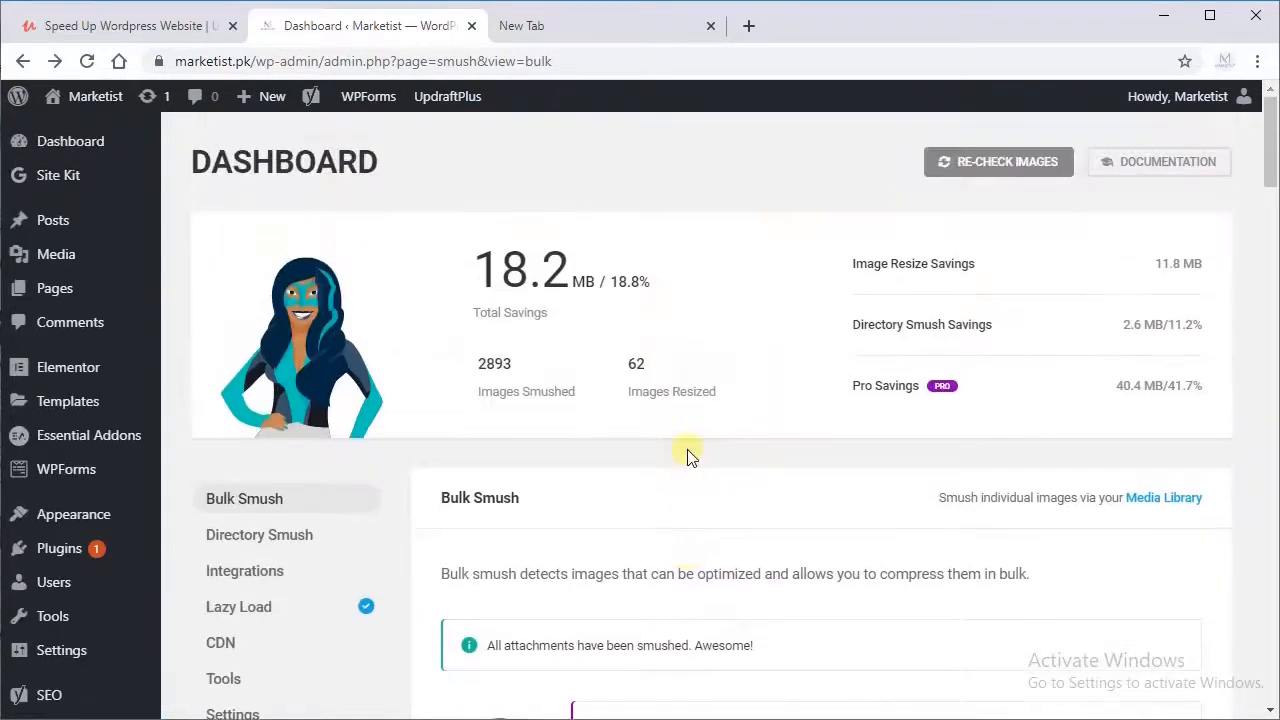
Step: Activate the Hummingbird plugin from the installed plugins and open its dashboard
mouse_move(93, 519)
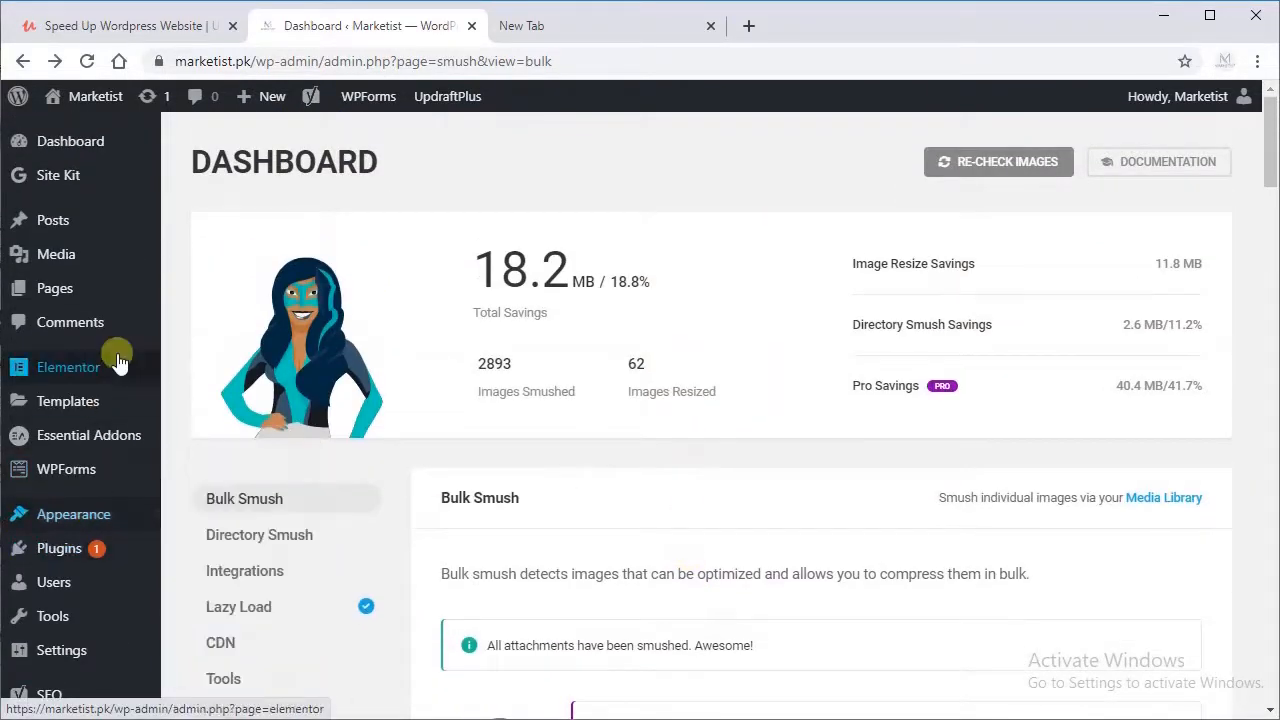
left_click(107, 558)
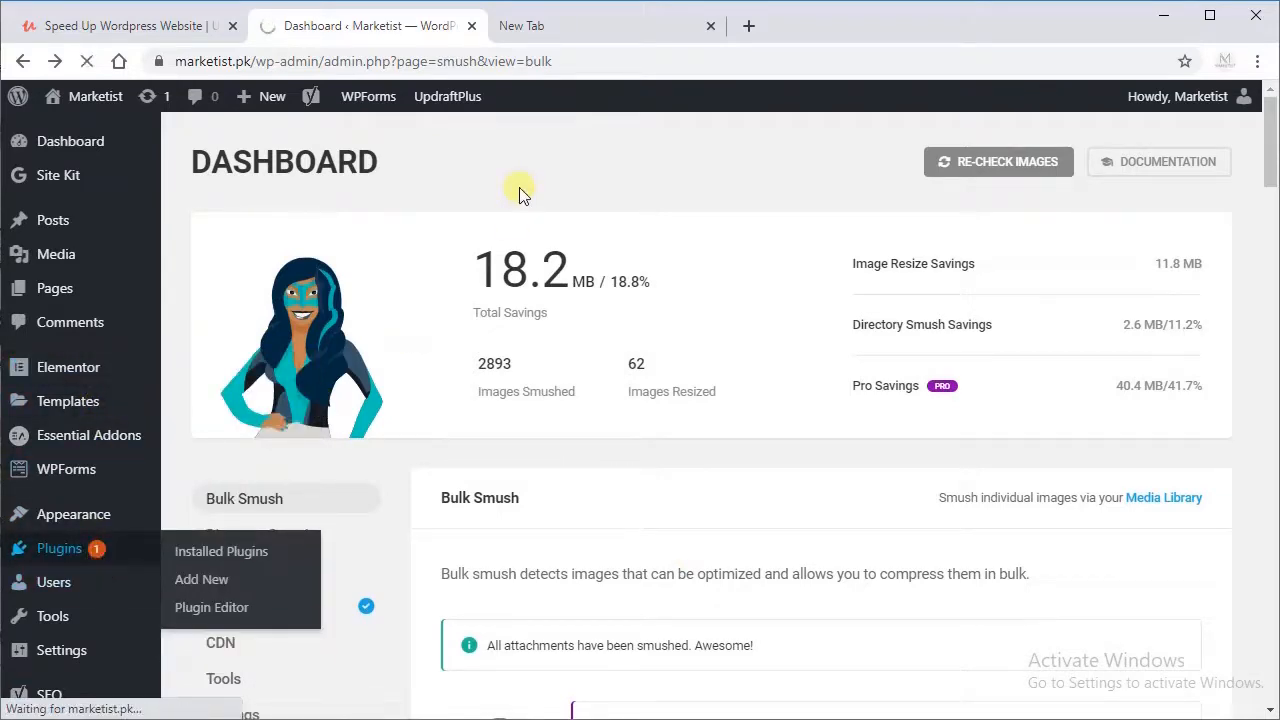
scroll(509, 206, "down", 3)
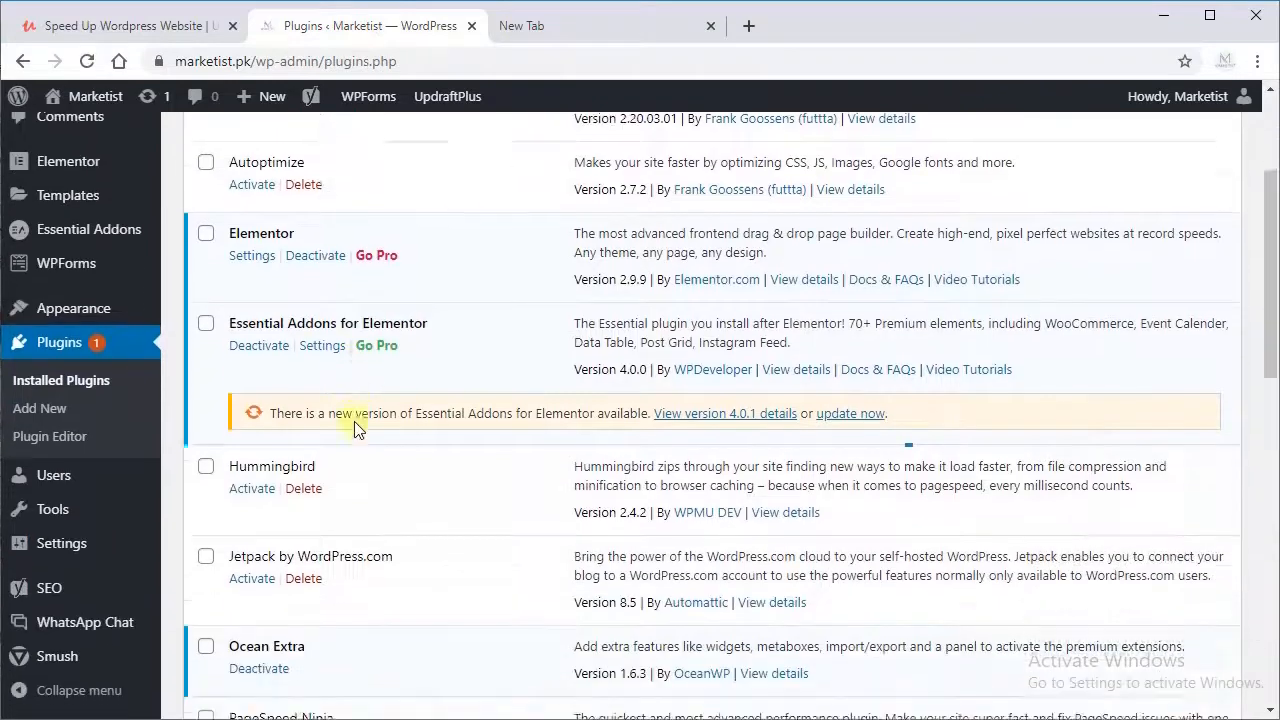
scroll(355, 425, "down", 1)
left_click(252, 413)
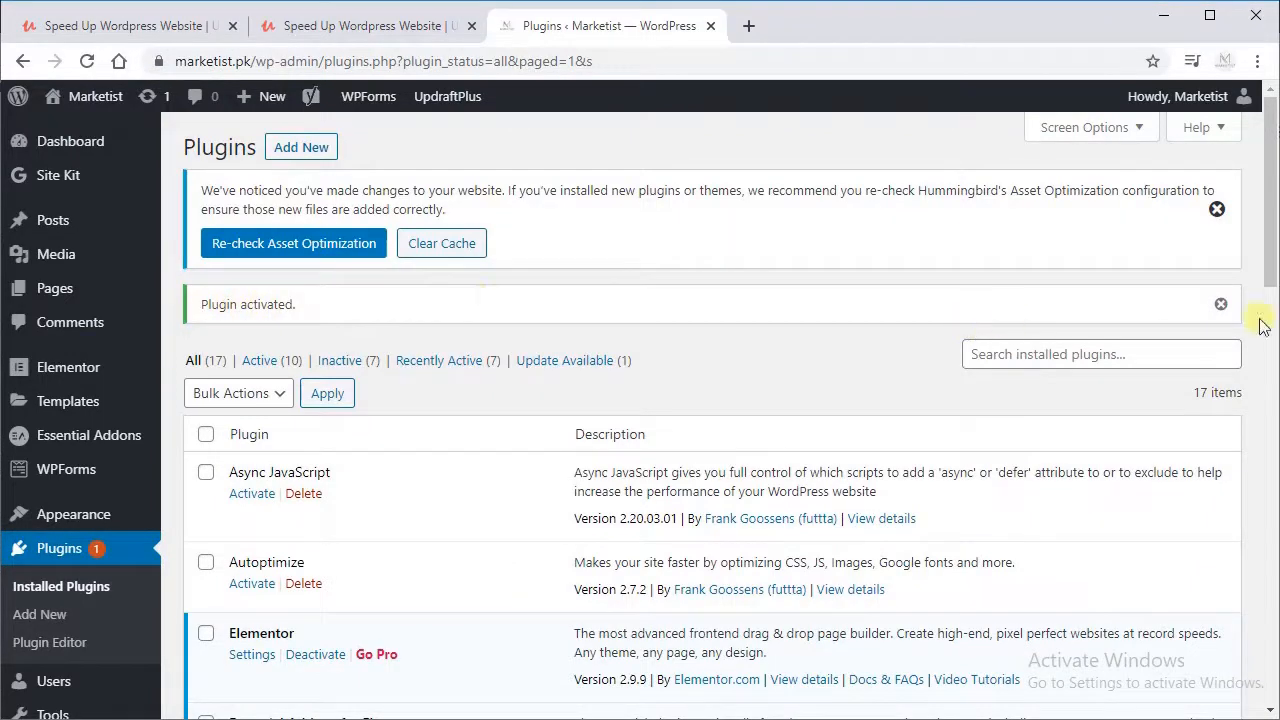
left_click_drag(1273, 237, 1268, 363)
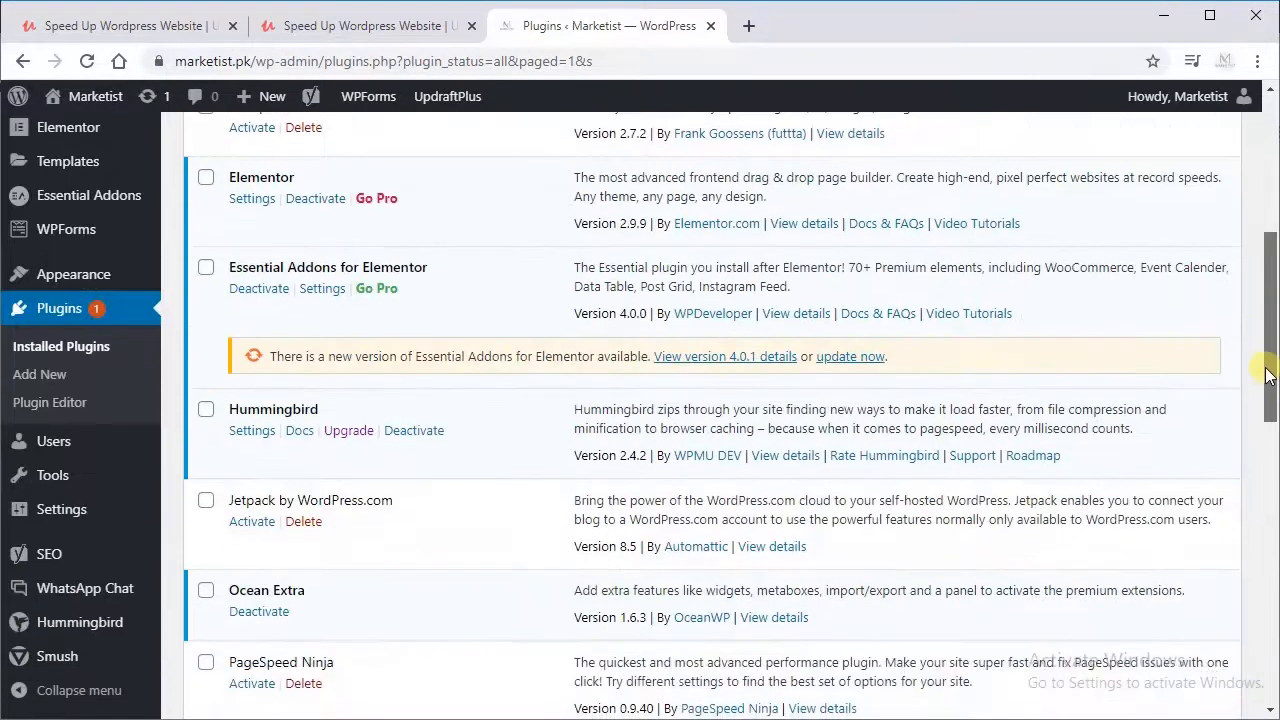
mouse_move(85, 637)
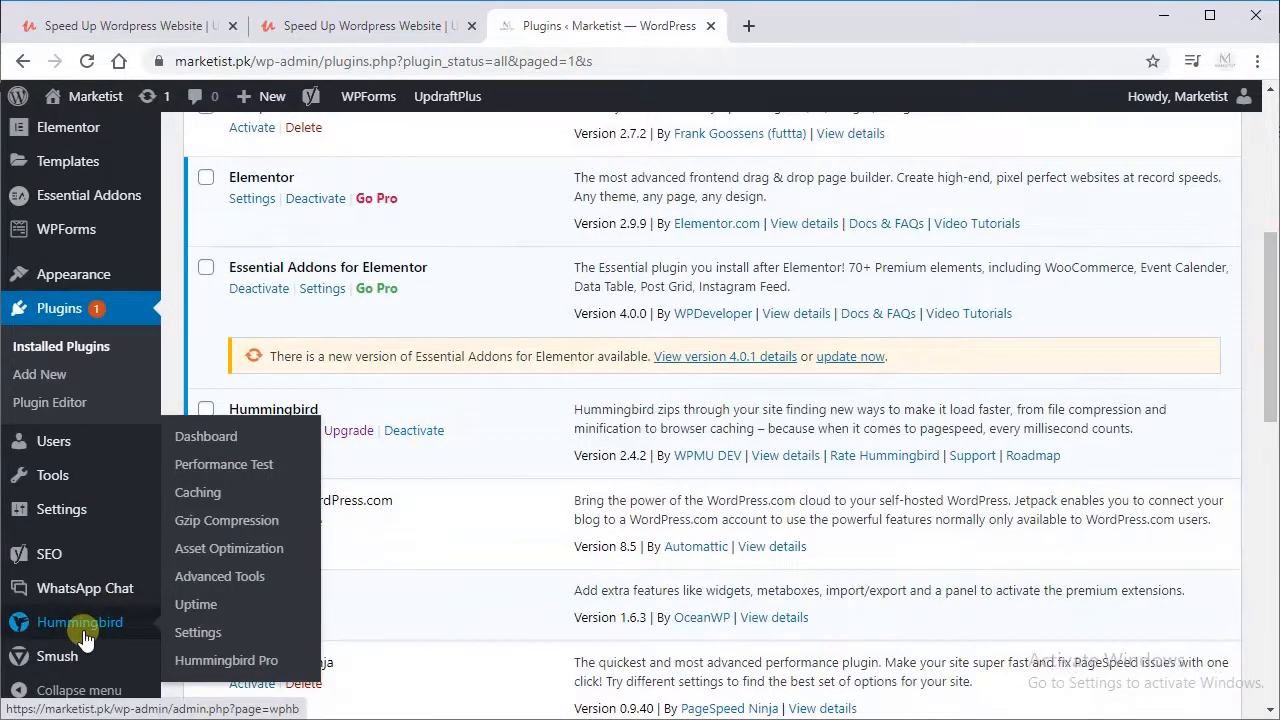
left_click(85, 637)
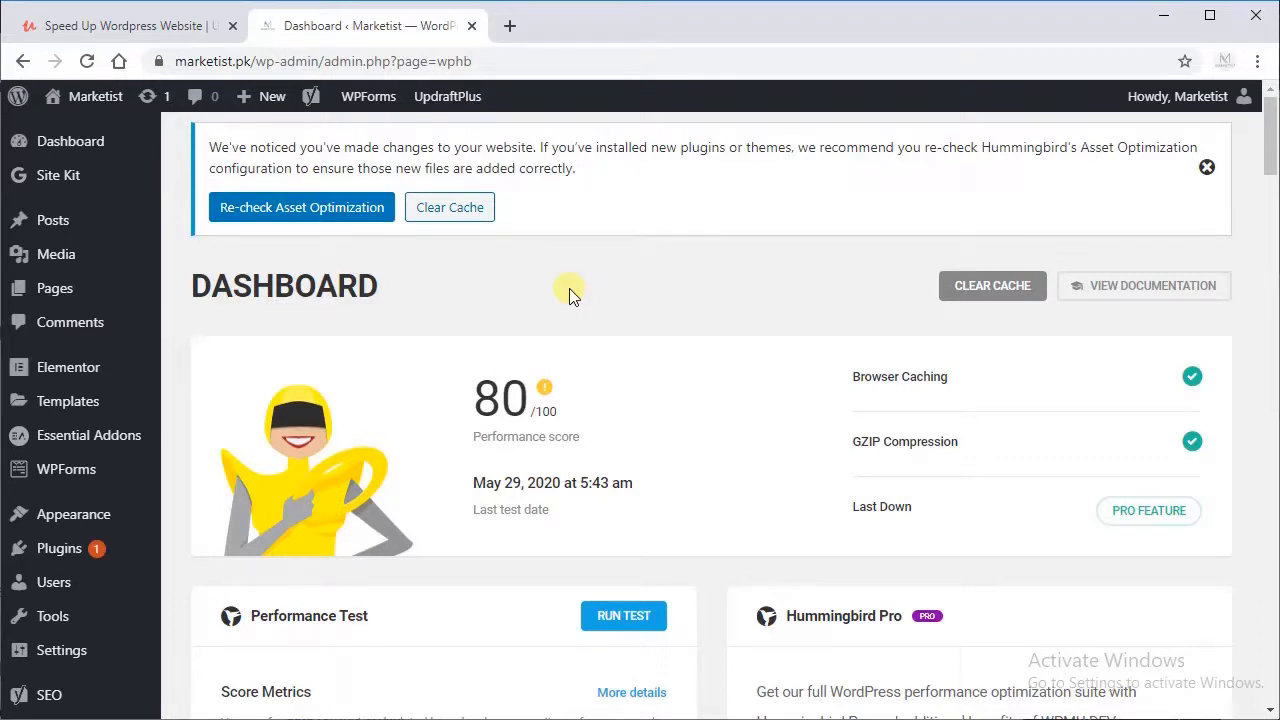
Step: Run Hummingbird's performance test and show the audit results for Mobile
double_click(485, 402)
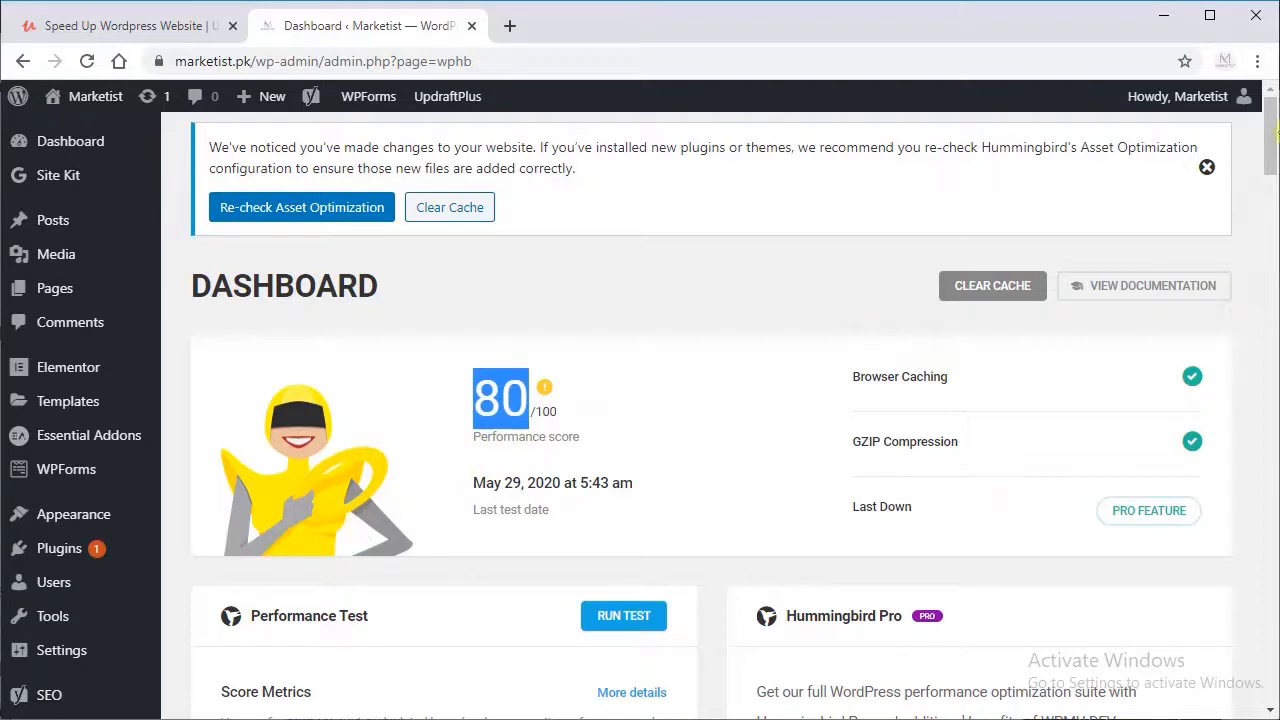
scroll(1274, 135, "down", 2)
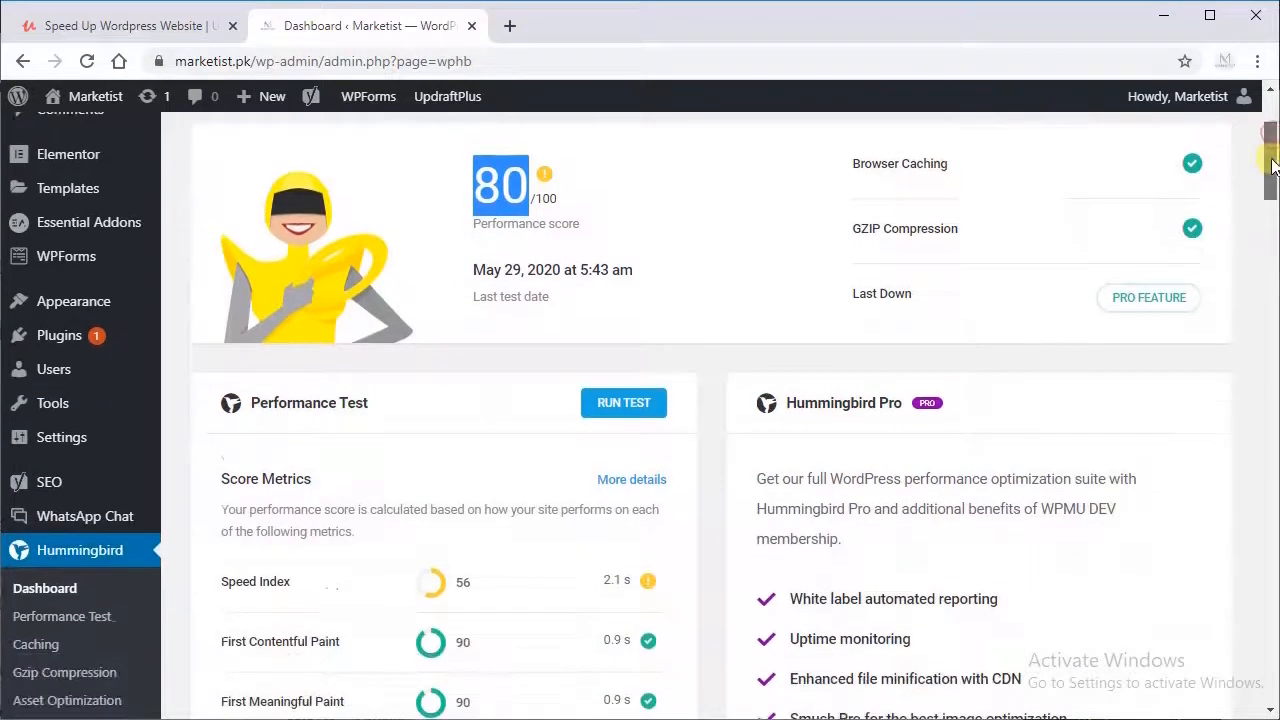
left_click(598, 414)
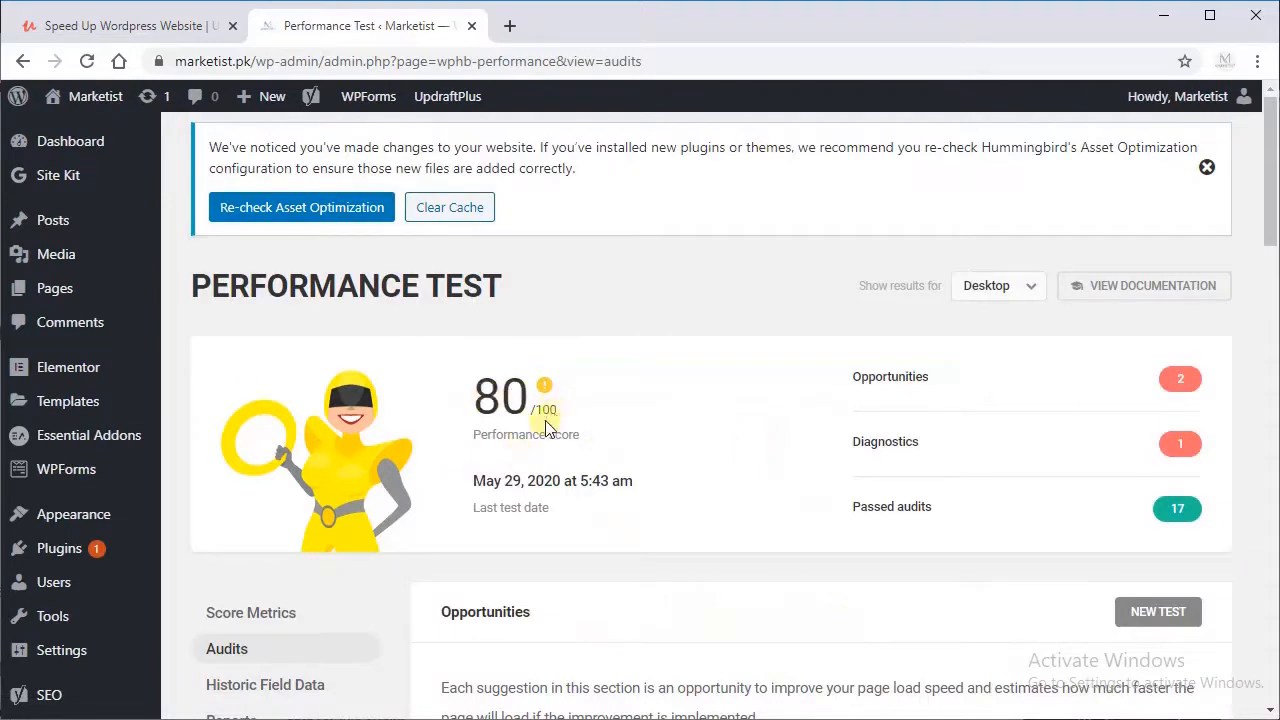
left_click(998, 288)
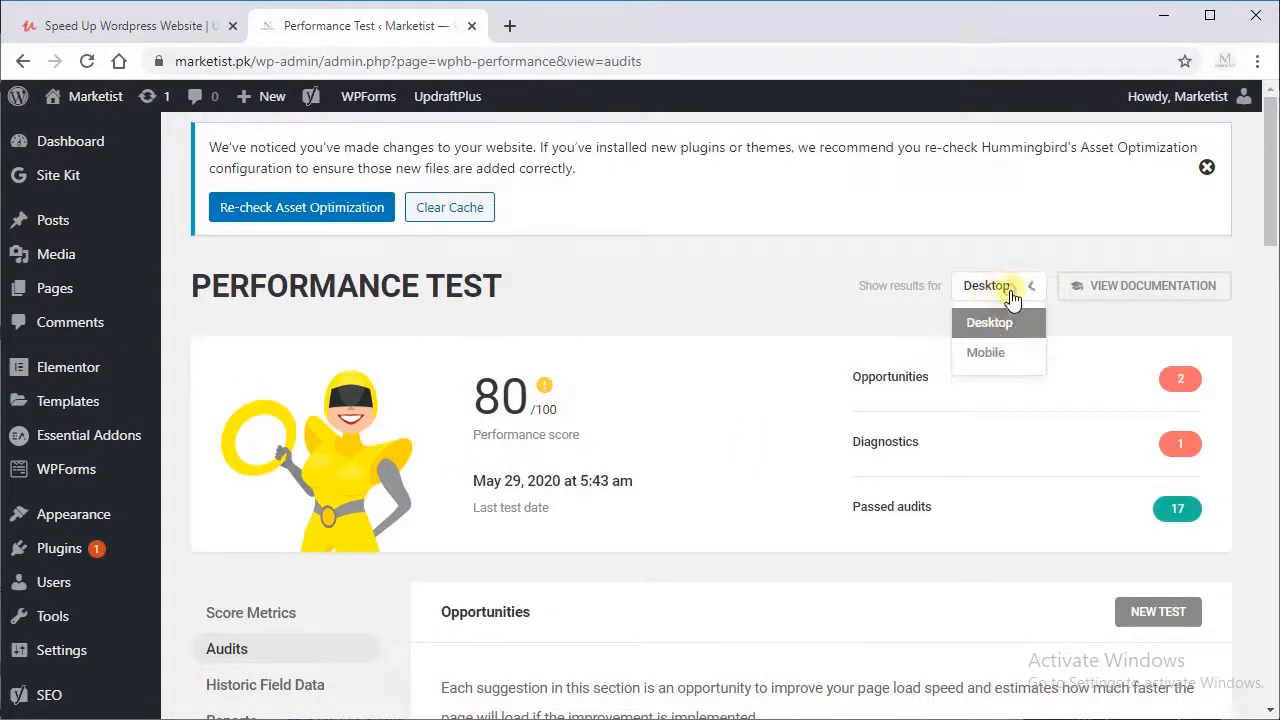
left_click(986, 354)
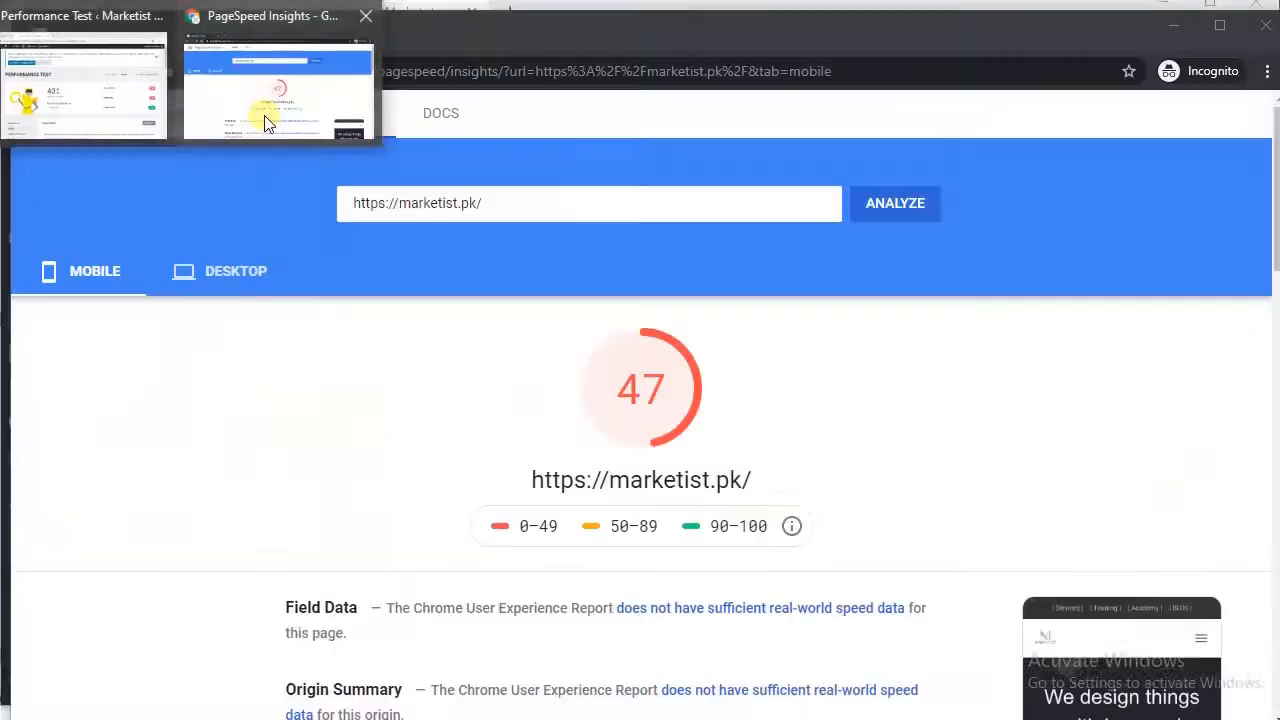
Step: Compare the Hummingbird score with the mobile and desktop PageSpeed Insights results for marketist.pk, then return to WordPress
left_click(265, 122)
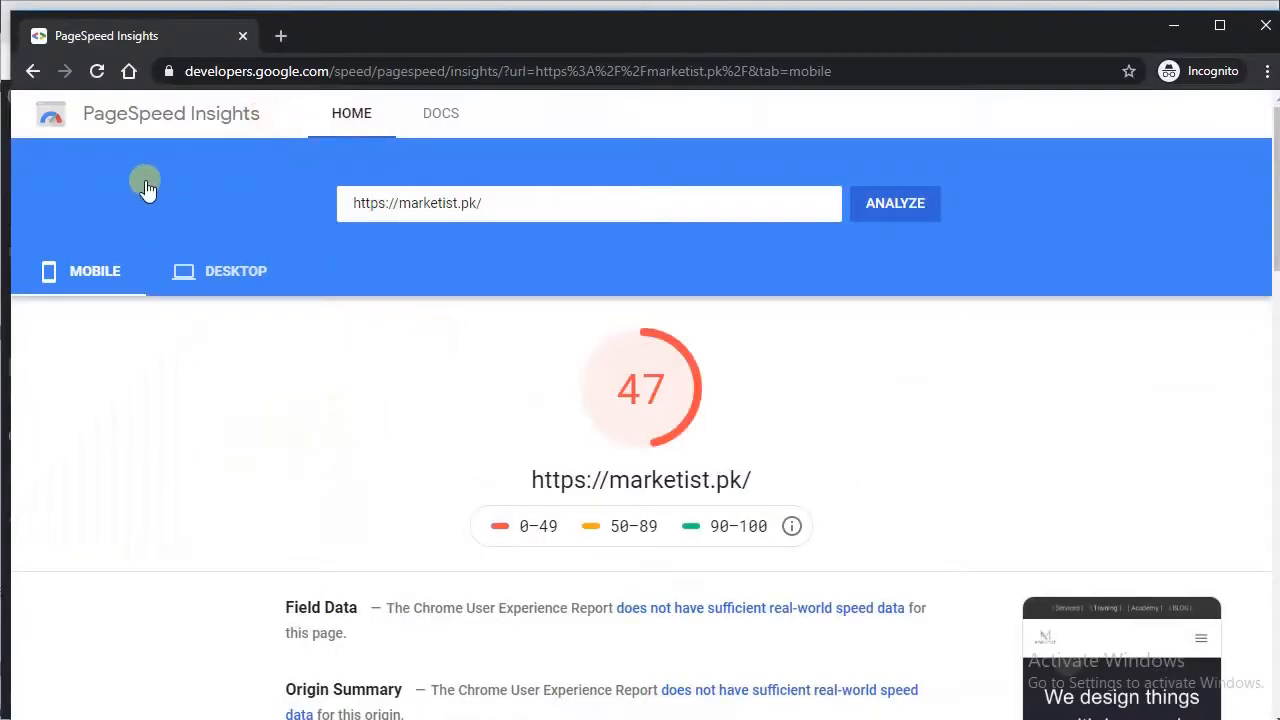
left_click(206, 283)
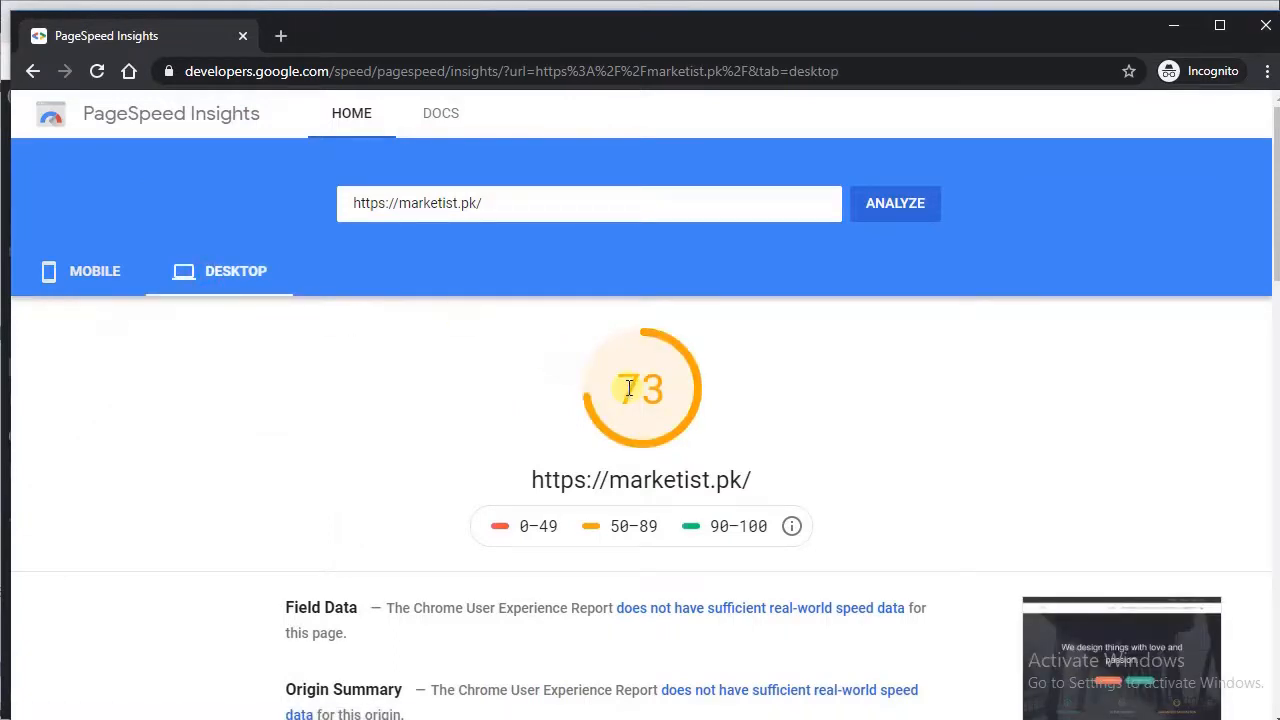
left_click(1174, 34)
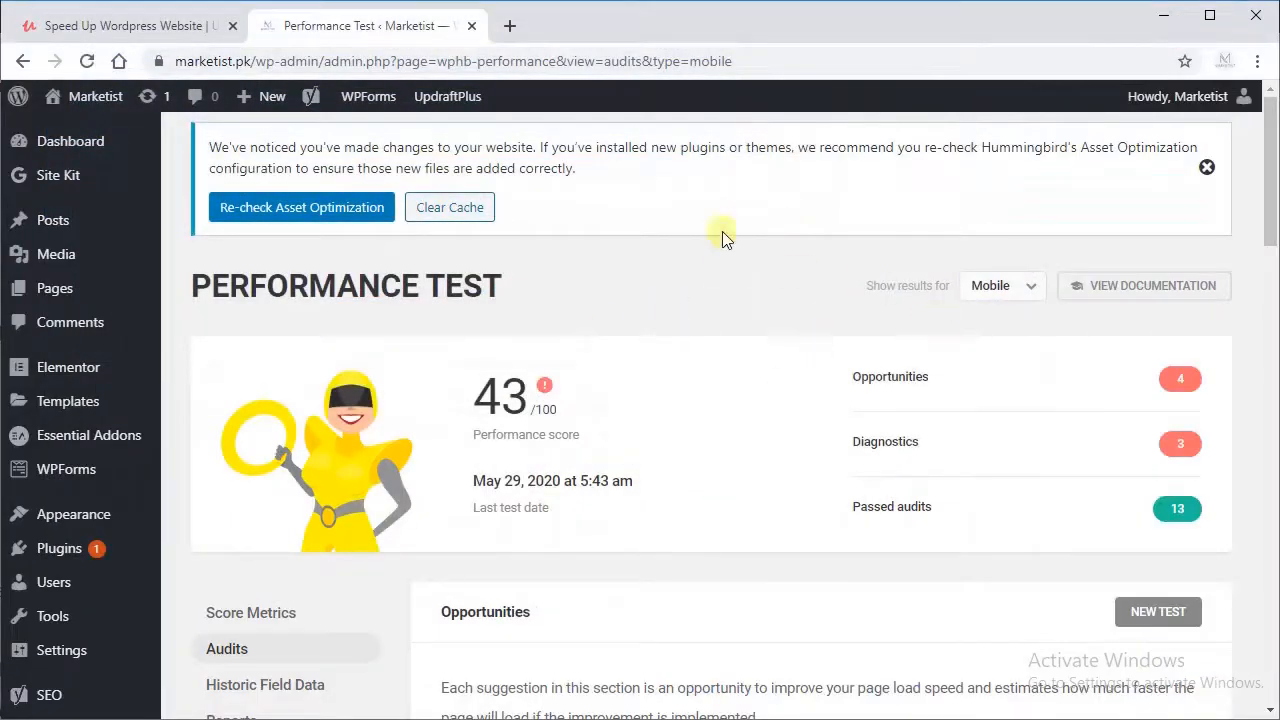
Step: Review the Hummingbird dashboard's score metrics, audits, GZIP Compression, Asset Optimization and Page Caching sections
left_click_drag(1268, 175, 1268, 215)
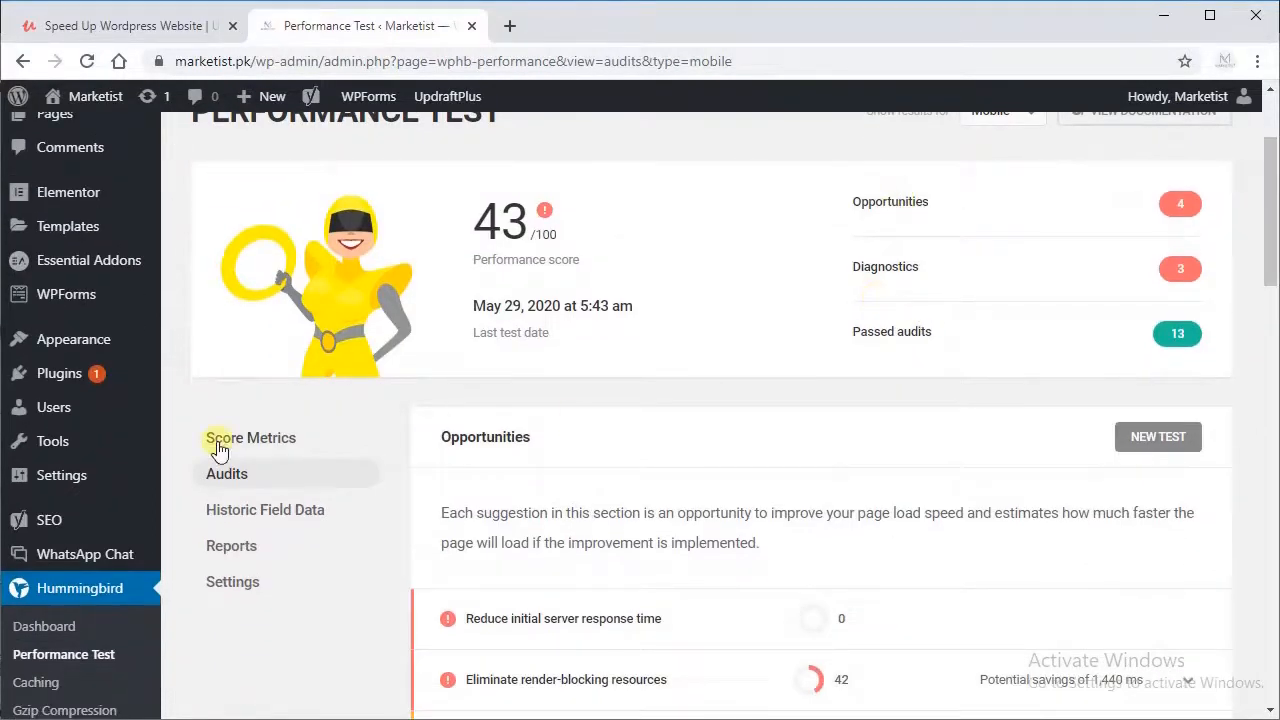
left_click(40, 626)
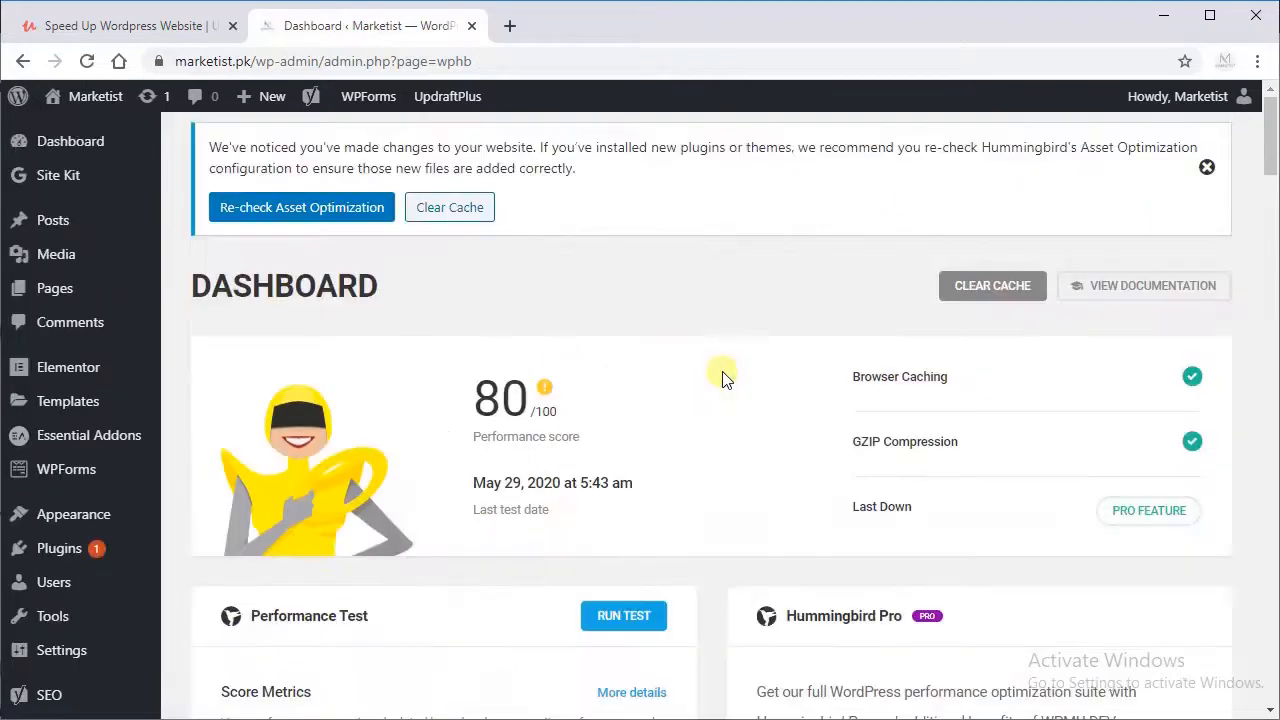
left_click_drag(1268, 150, 1272, 208)
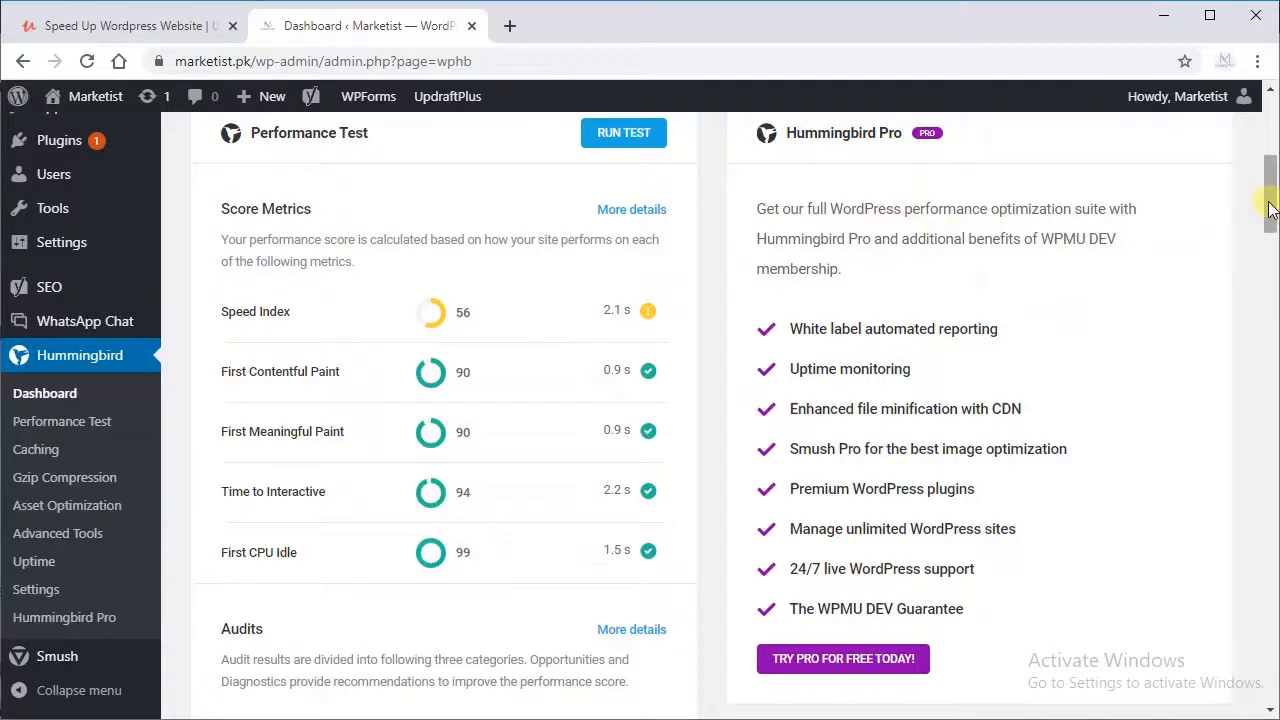
left_click_drag(1270, 208, 1265, 275)
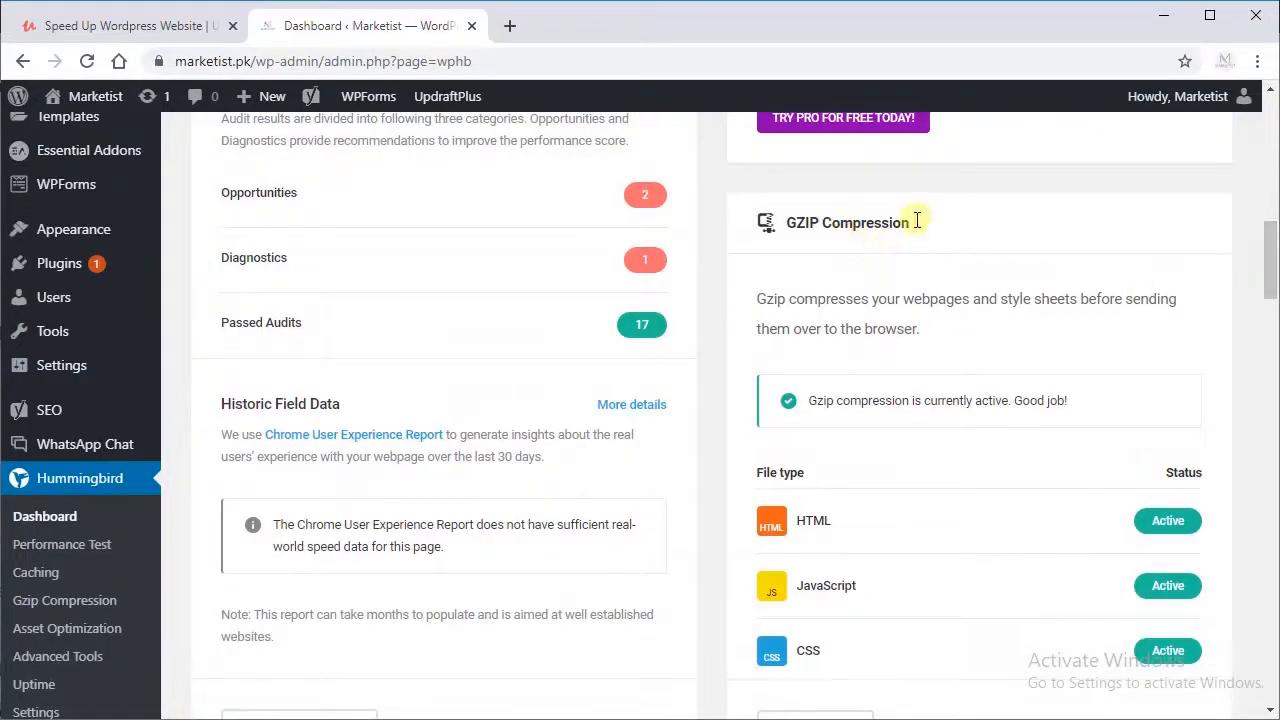
left_click_drag(1267, 243, 1262, 322)
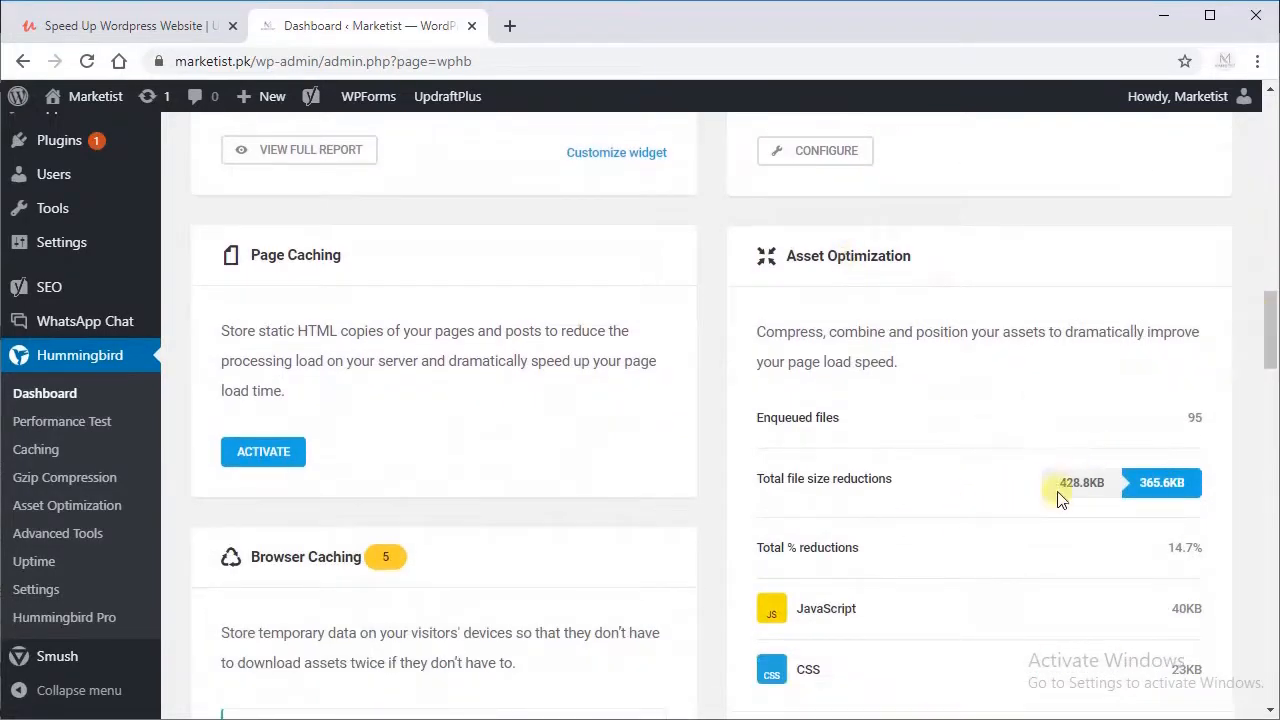
left_click_drag(1060, 497, 1127, 482)
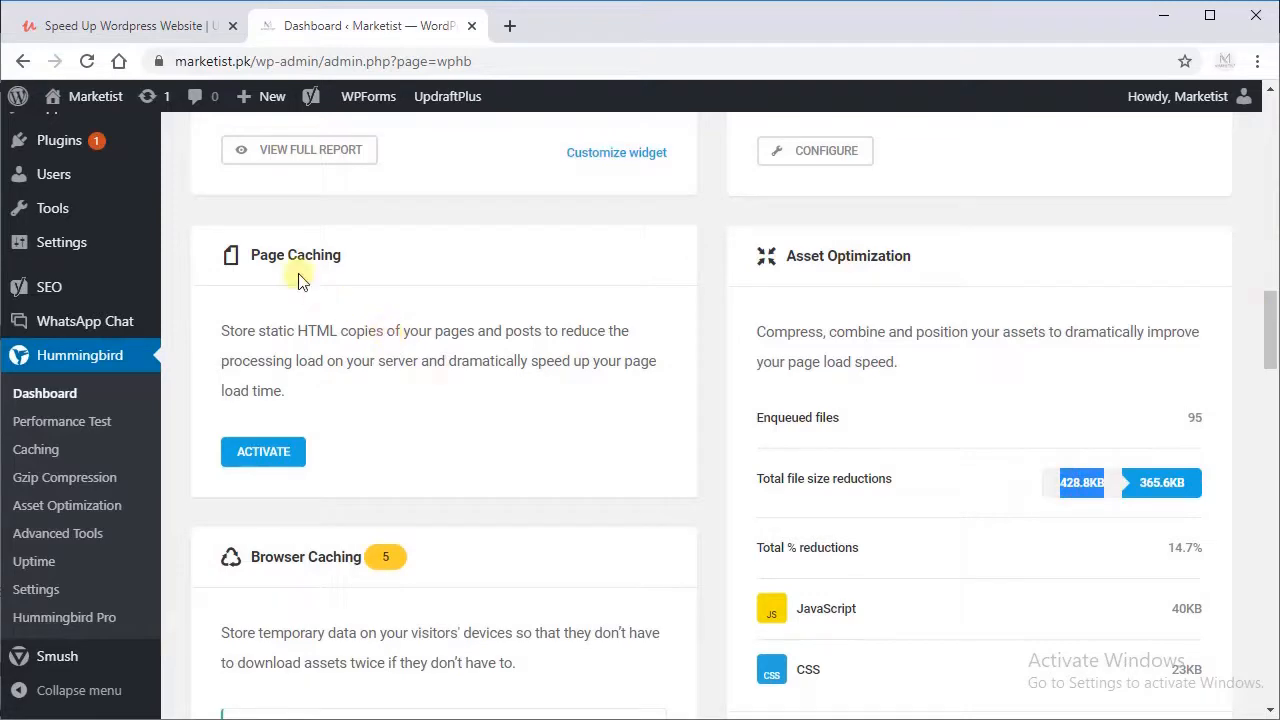
left_click_drag(1273, 333, 1229, 257)
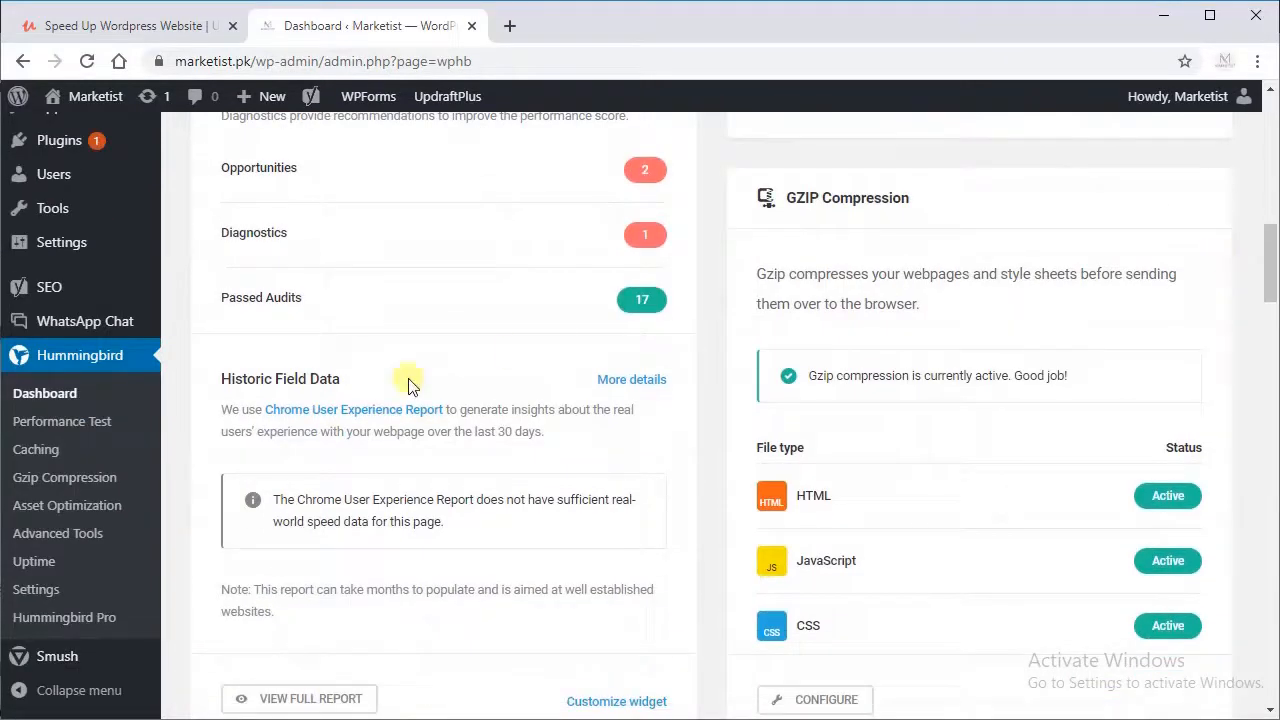
Step: Examine the desktop Score Metrics on Hummingbird's Performance Test page
left_click(60, 424)
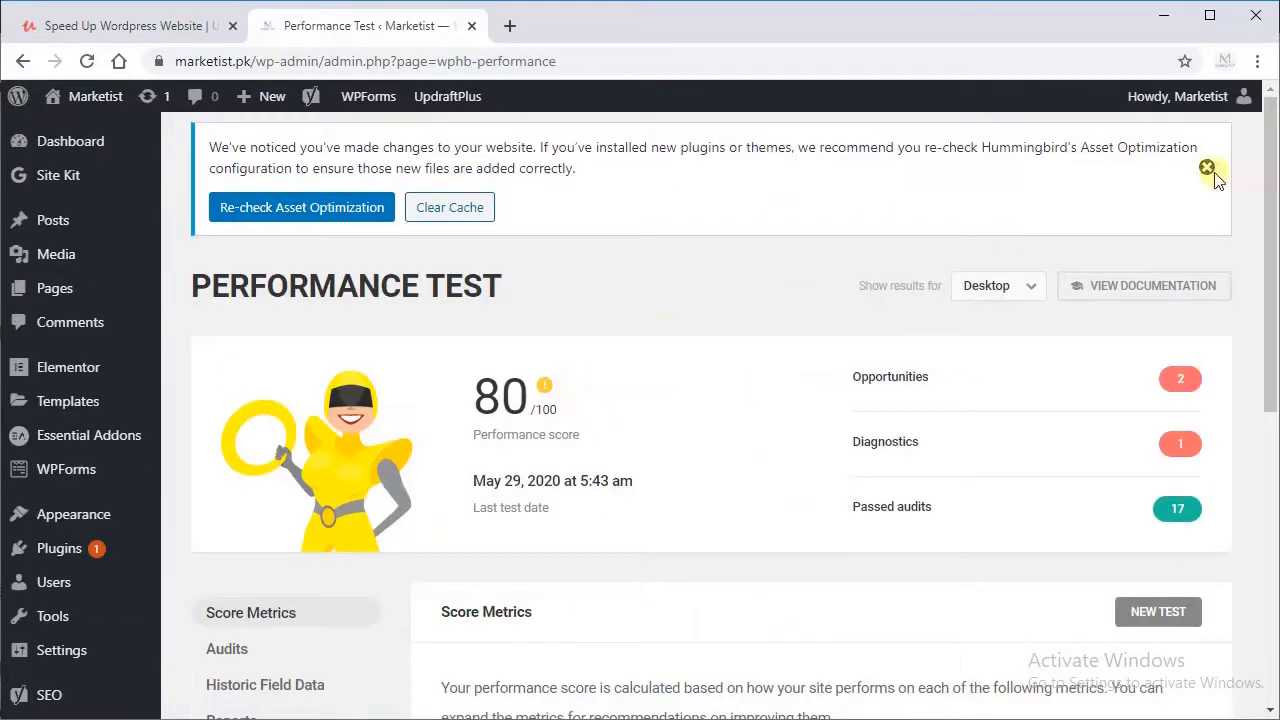
left_click_drag(1274, 185, 1213, 370)
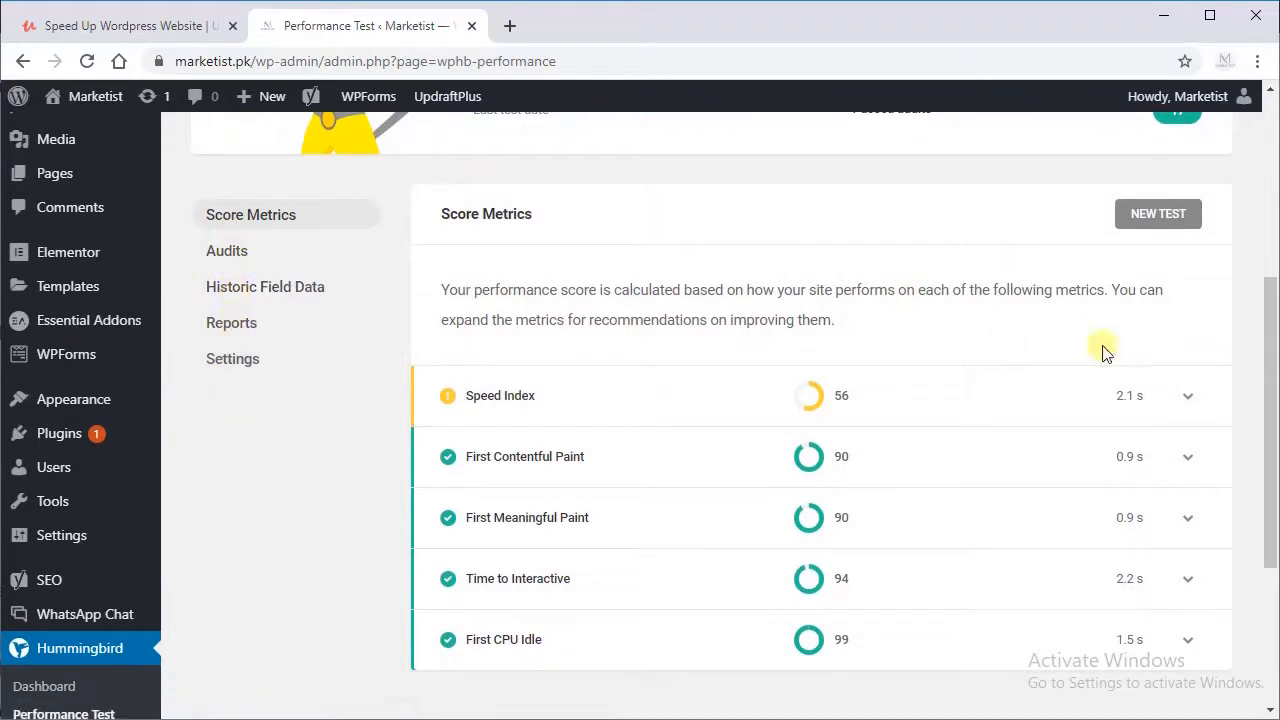
left_click_drag(1268, 365, 1260, 434)
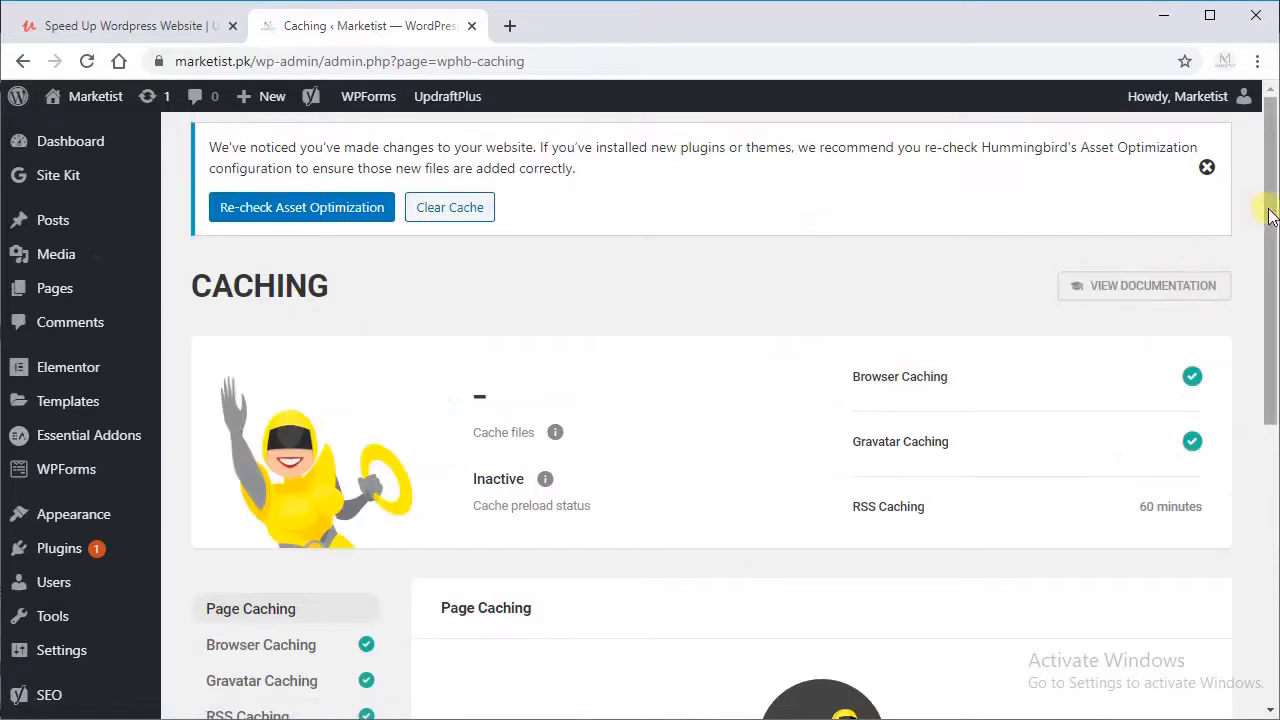
Step: Activate Page Caching in Hummingbird's Caching settings
left_click_drag(1268, 218, 1260, 323)
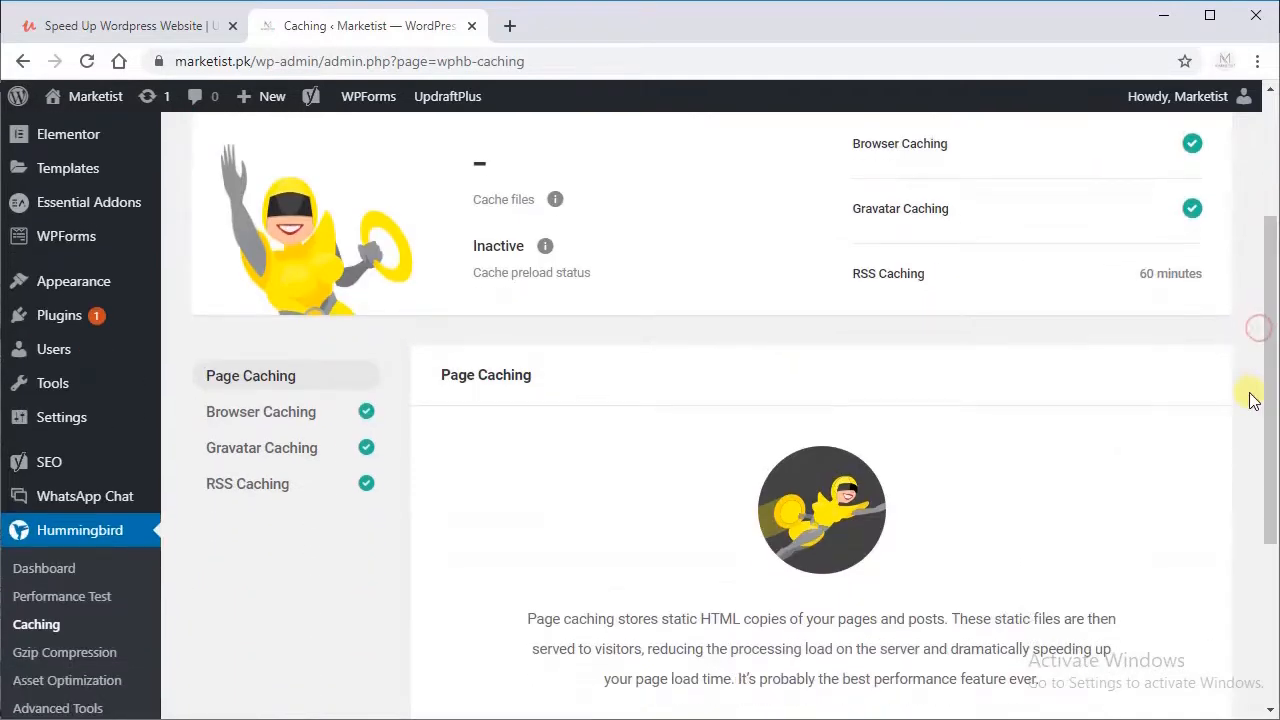
left_click_drag(1266, 400, 1266, 482)
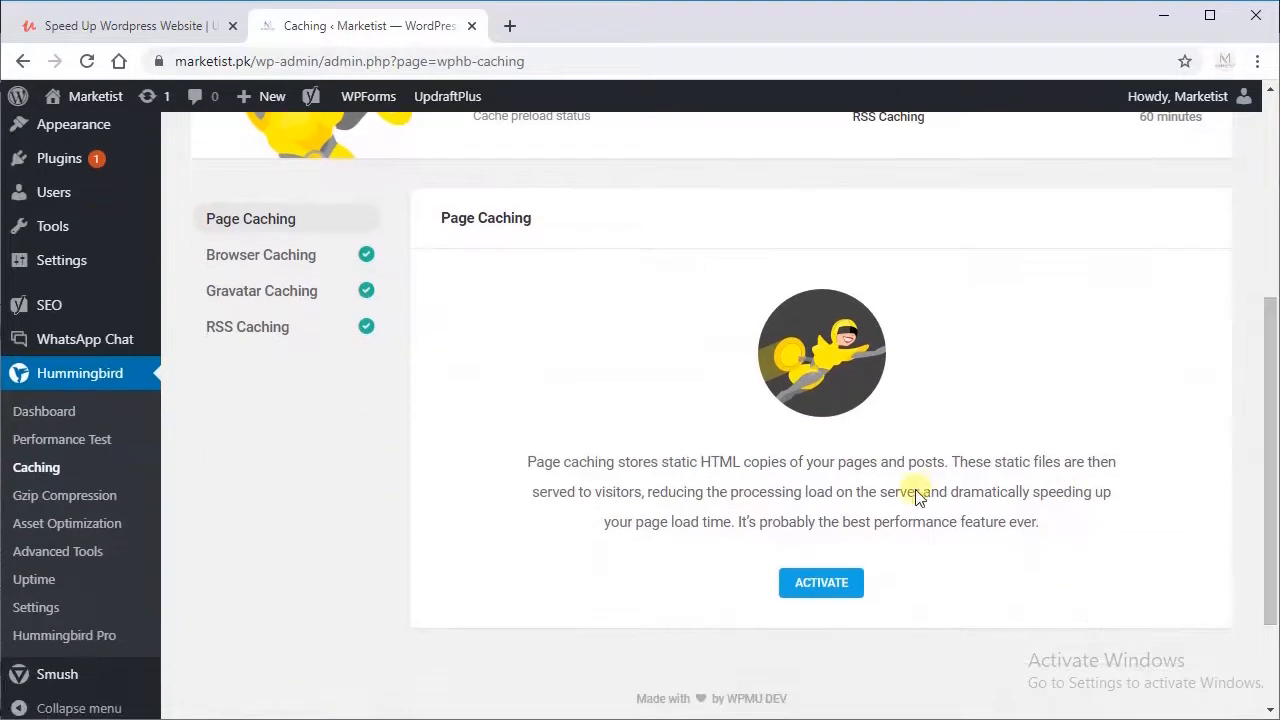
left_click(826, 598)
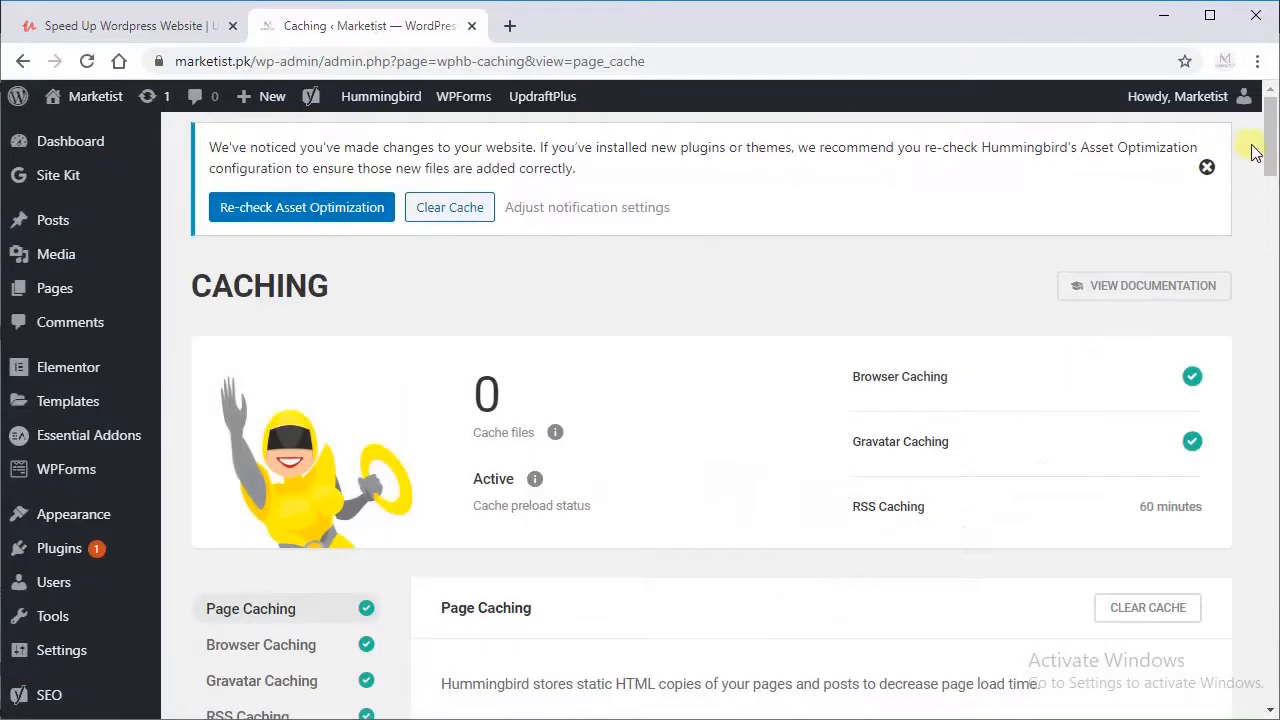
Step: Review the Page Caching options, including clearing the full cache when a post or page is updated, and save the settings
left_click_drag(1272, 140, 1240, 415)
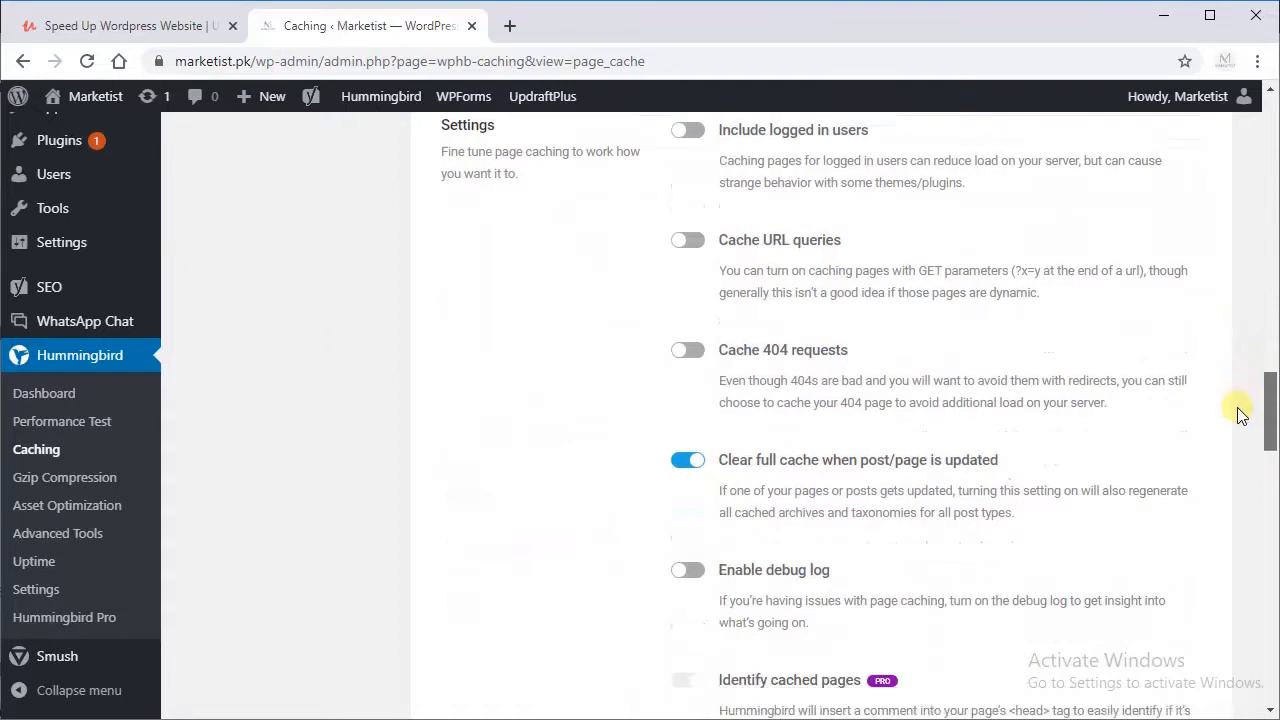
left_click_drag(722, 468, 1003, 468)
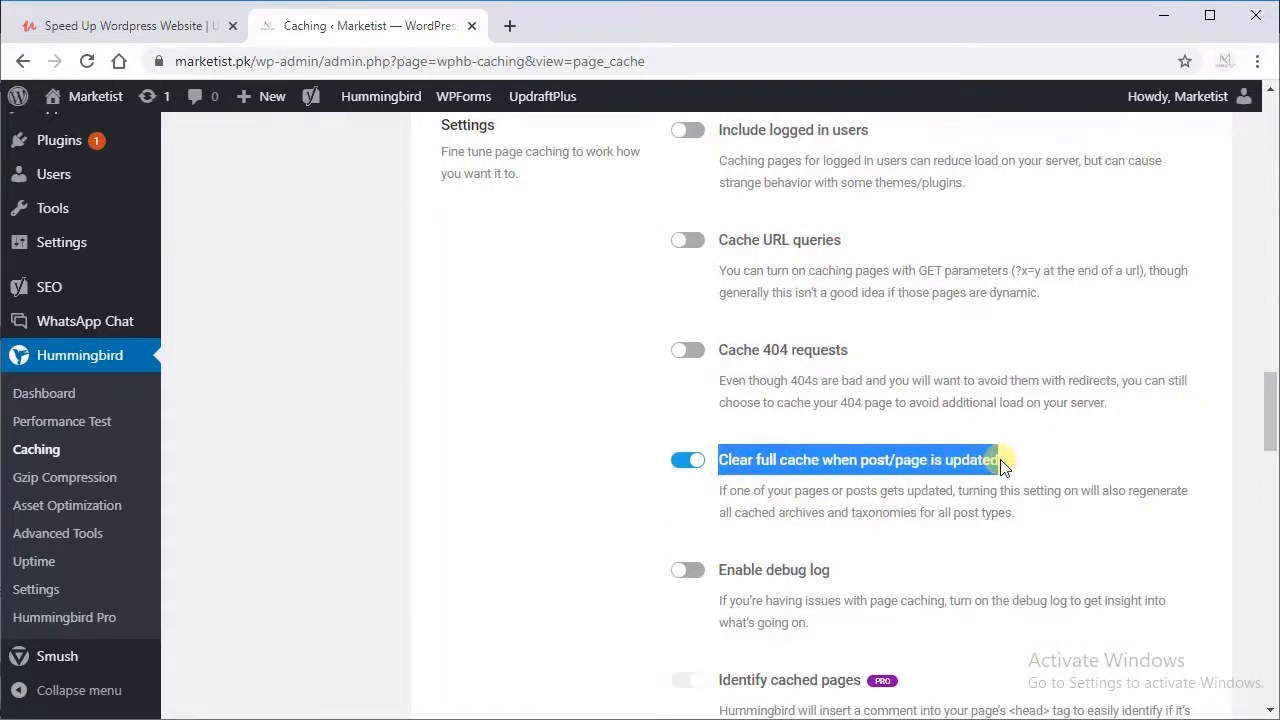
left_click(863, 497)
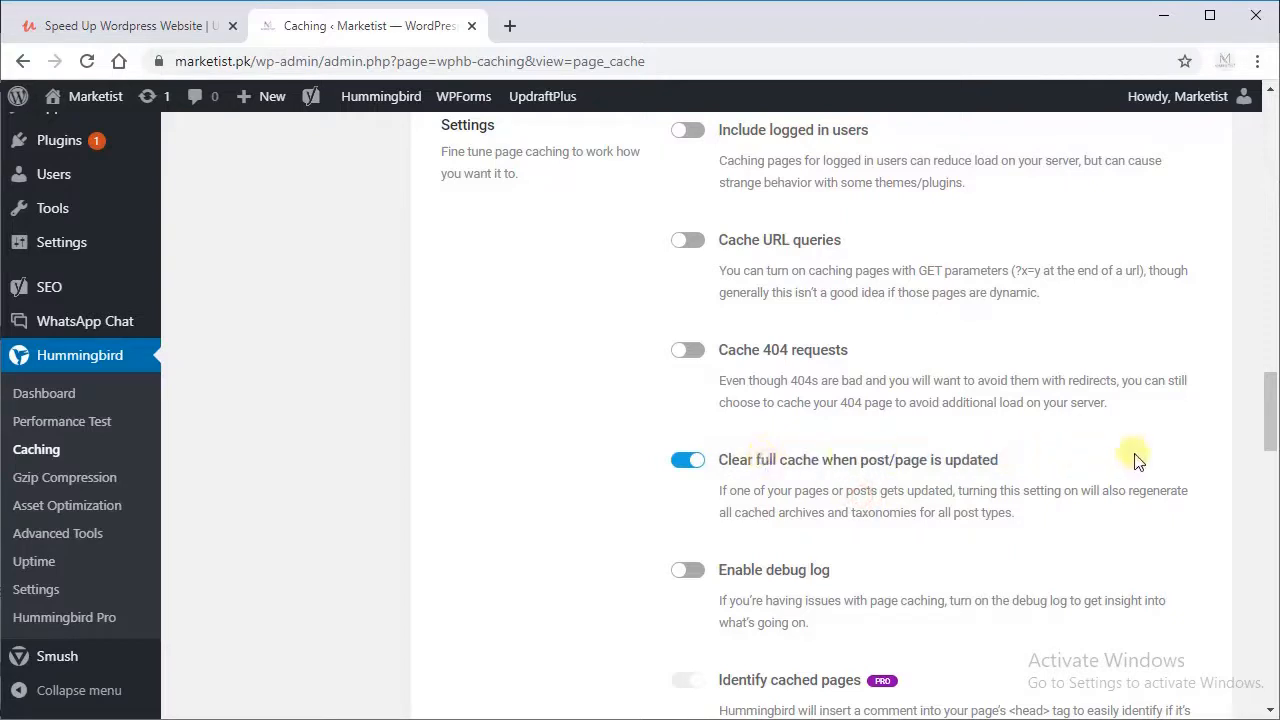
left_click_drag(1272, 428, 1243, 209)
left_click(1150, 655)
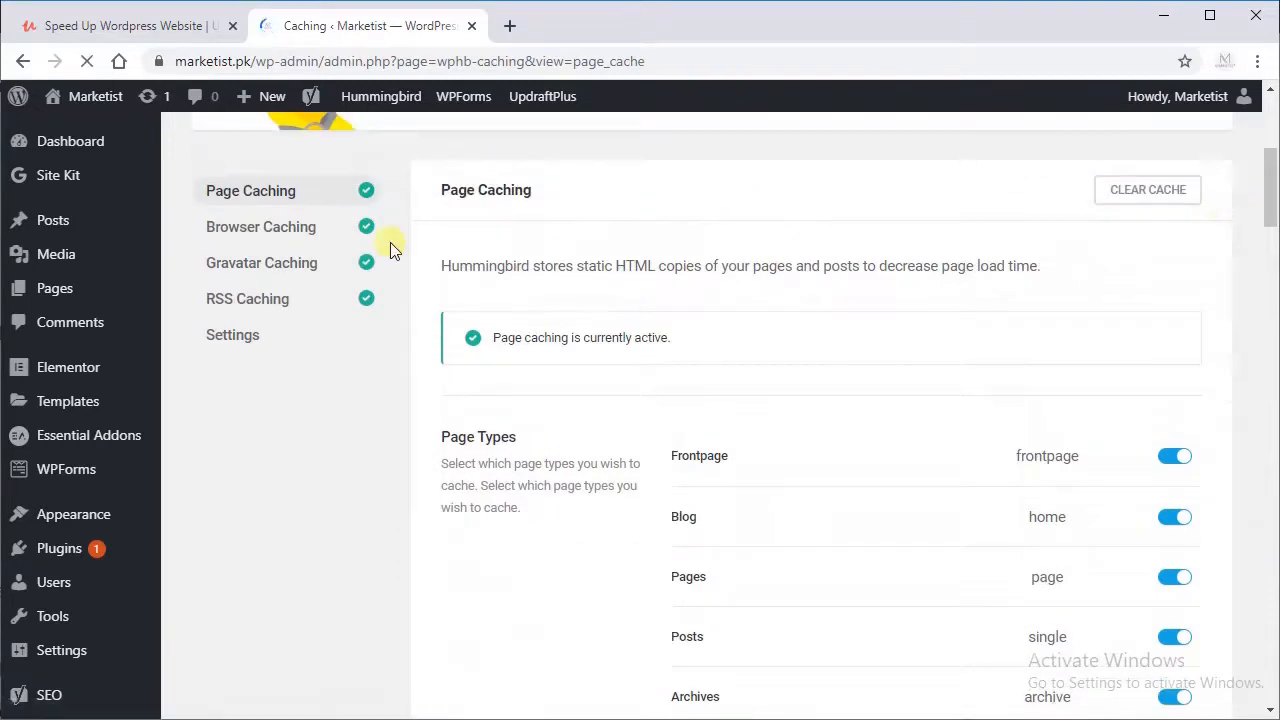
Step: Examine the Browser Caching page's file type expiry periods, server type, expiry time and Cloudflare setup
left_click(298, 520)
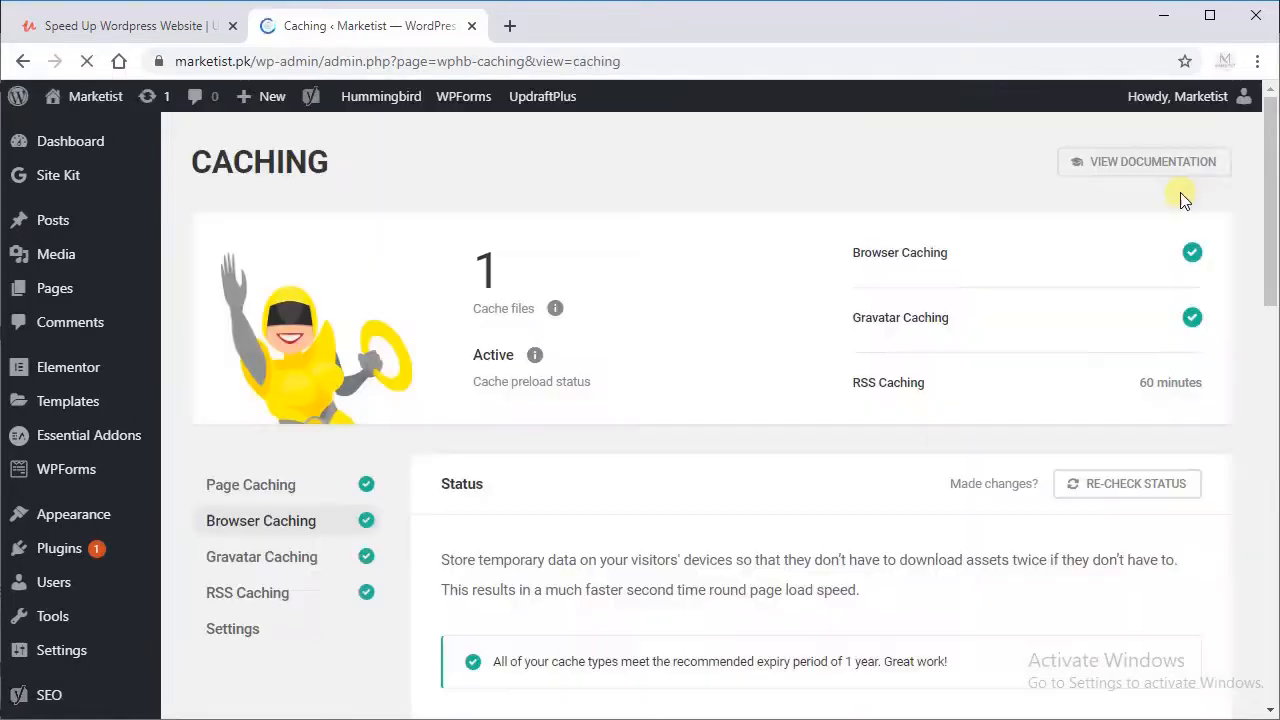
left_click_drag(1263, 106, 1267, 252)
scroll(1267, 252, "down", 1)
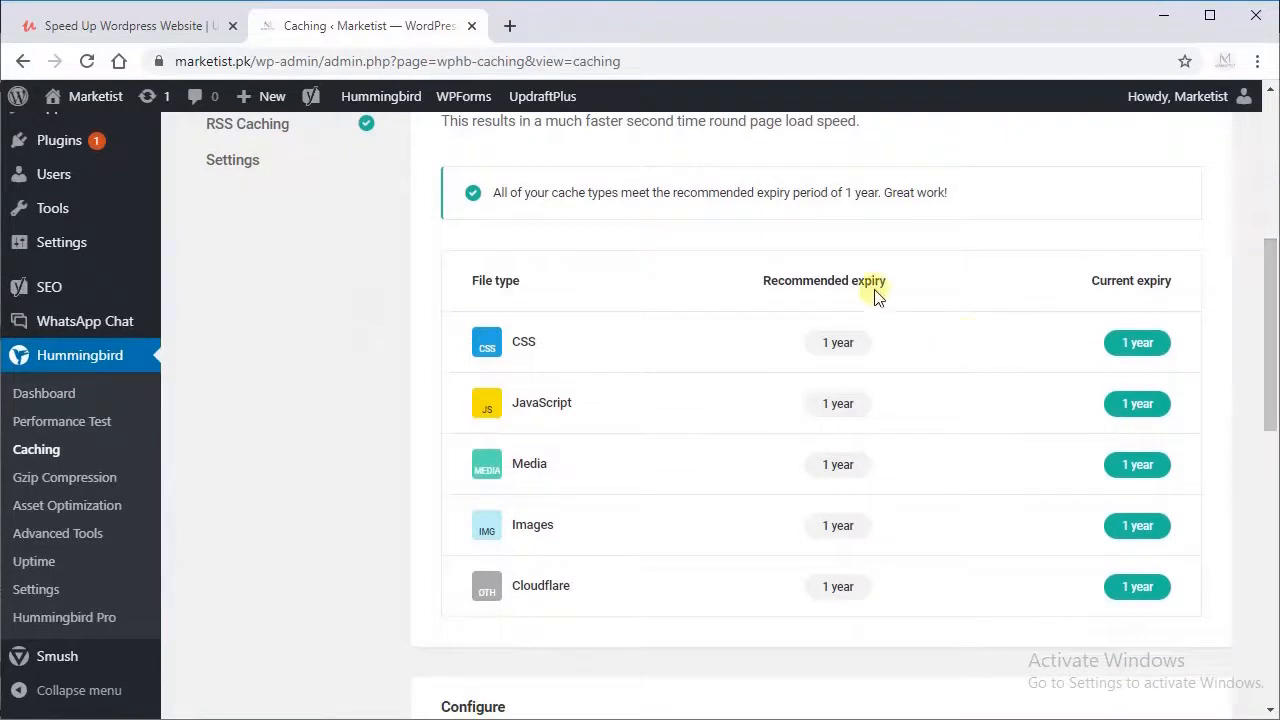
mouse_move(836, 407)
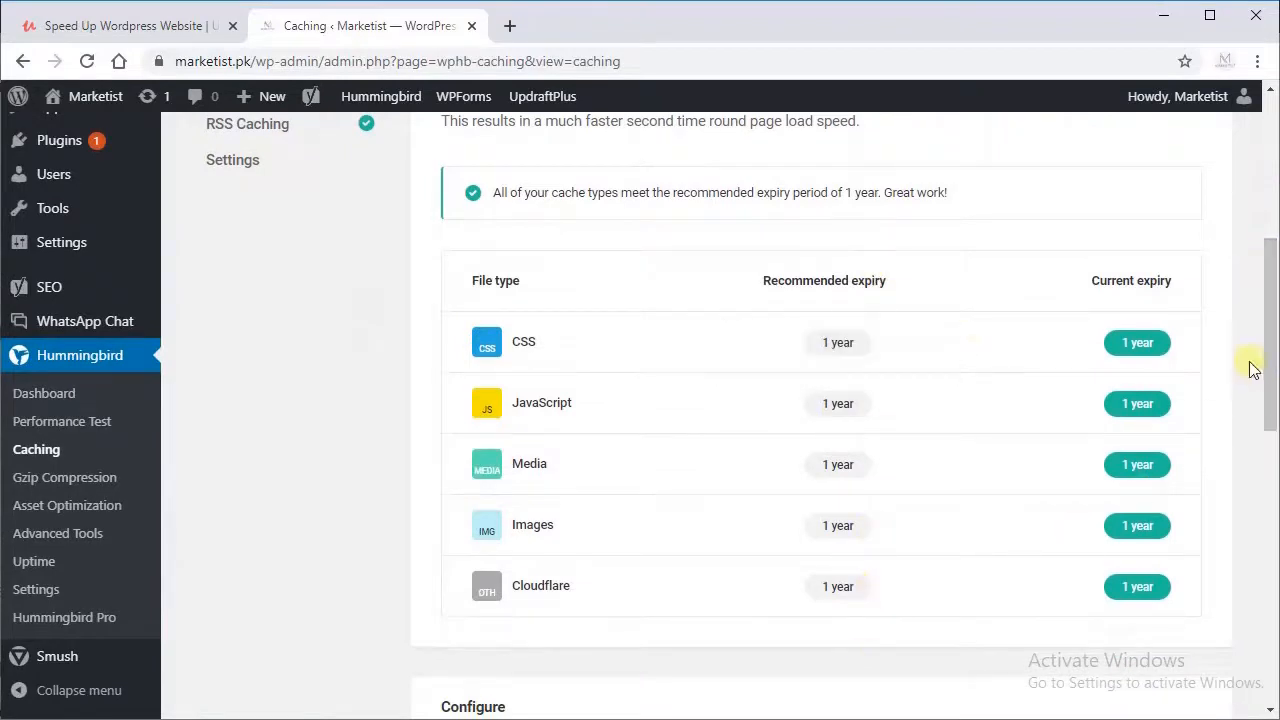
left_click_drag(1265, 376, 1249, 517)
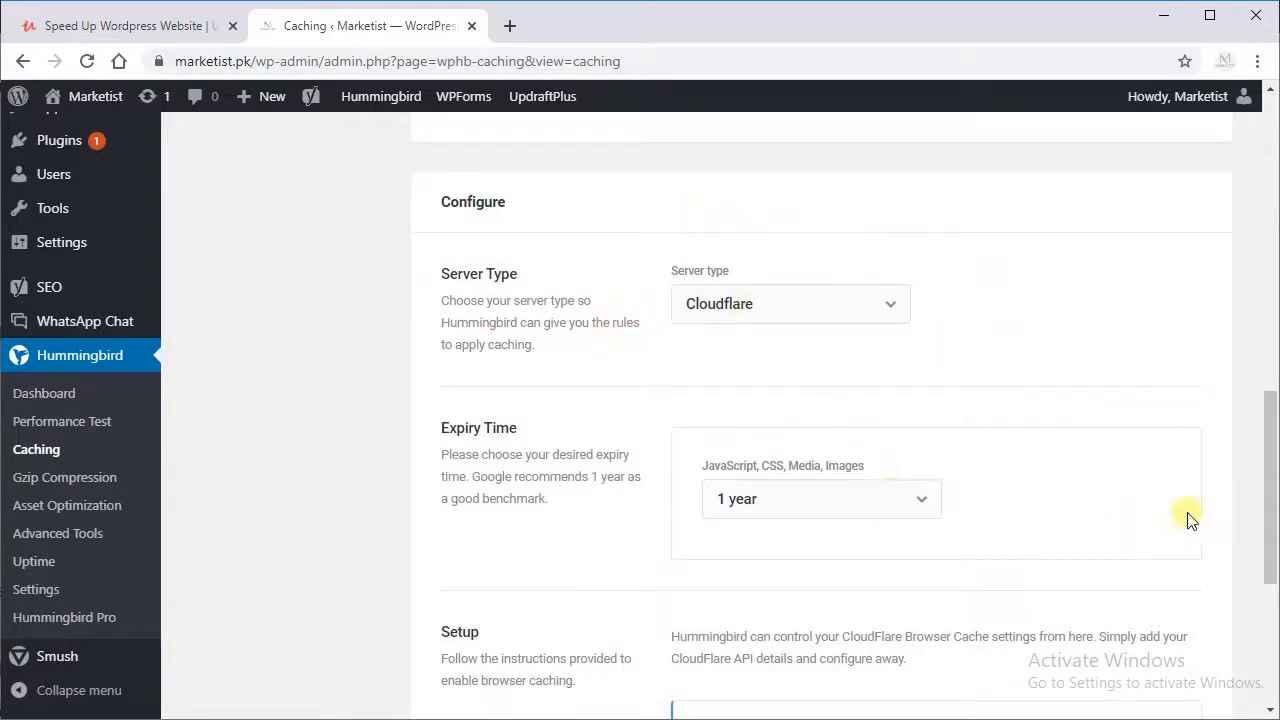
left_click_drag(1265, 470, 1265, 506)
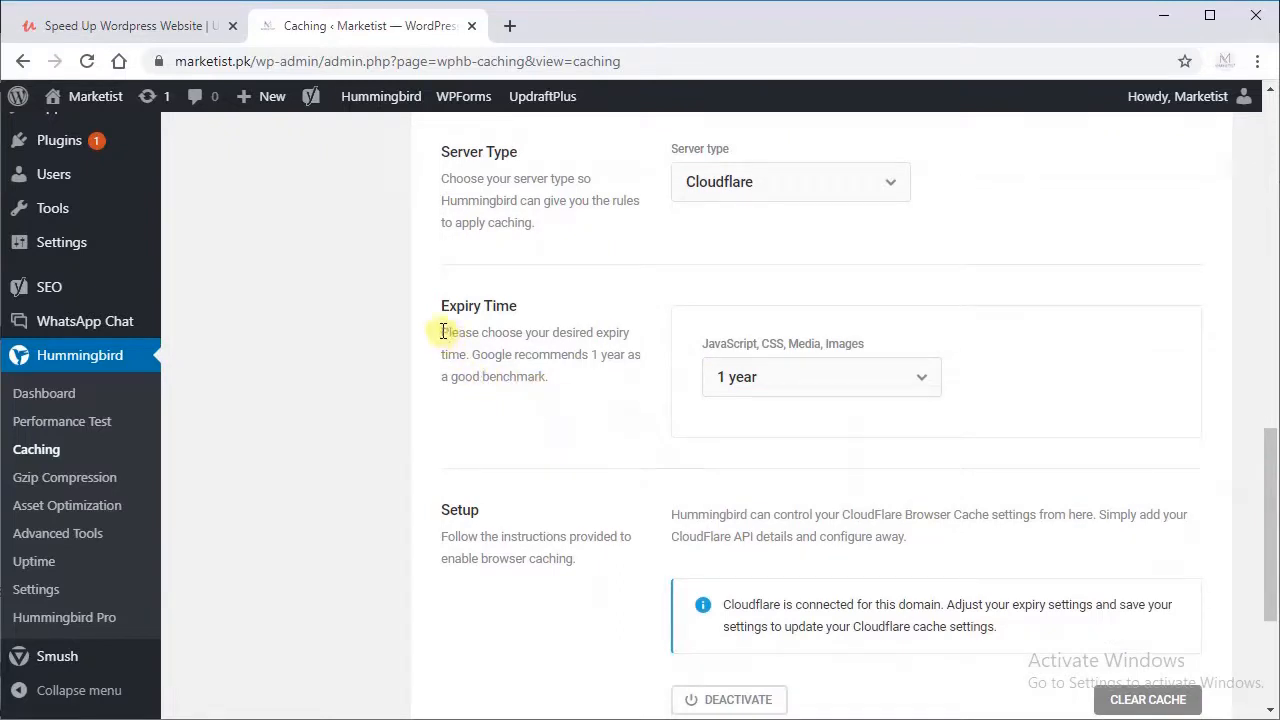
left_click_drag(443, 331, 566, 396)
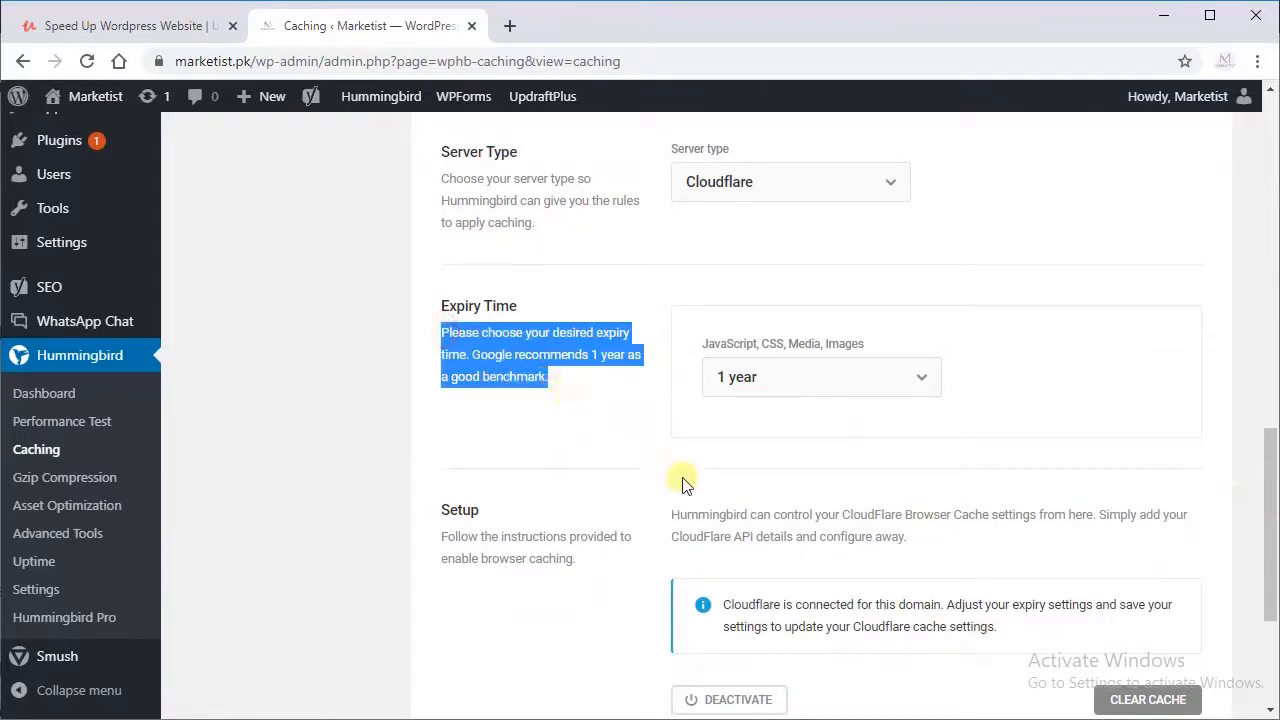
left_click_drag(1273, 472, 1188, 588)
left_click_drag(1270, 643, 1202, 303)
Step: Check the Gravatar Caching status and the RSS Caching expiry time in Hummingbird's Caching section
left_click(245, 342)
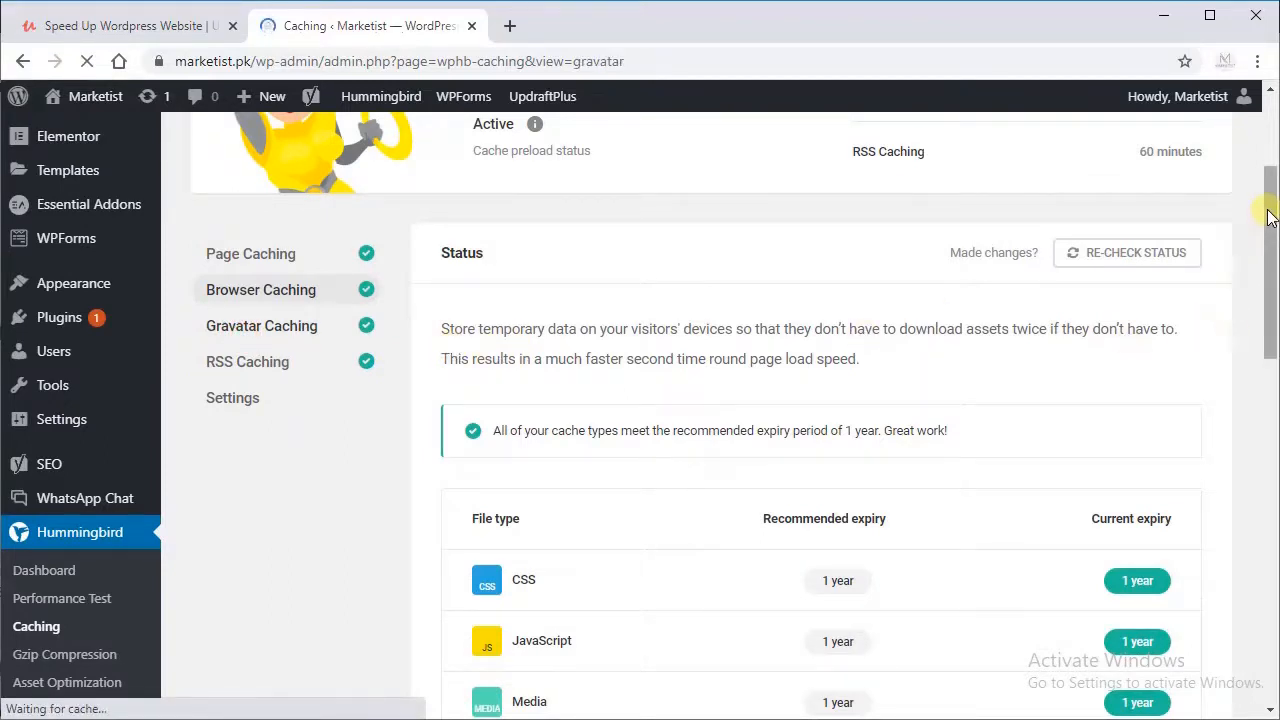
left_click_drag(1268, 236, 1248, 388)
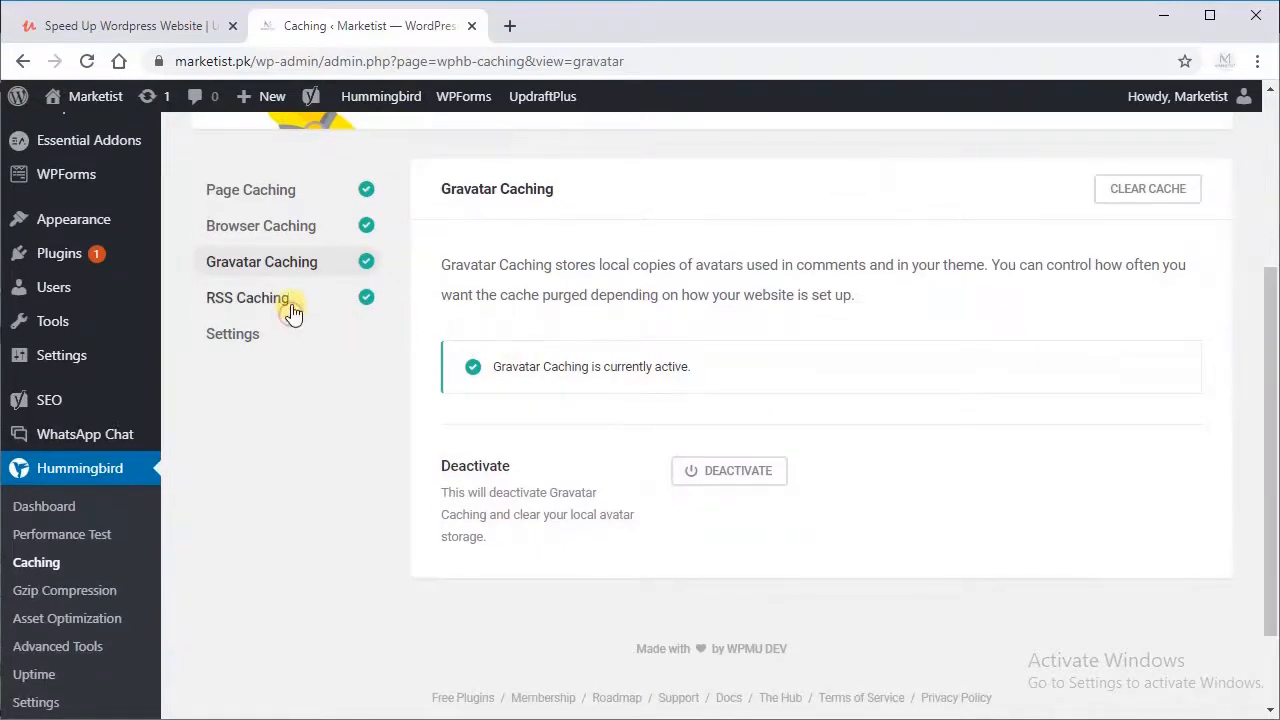
left_click(330, 314)
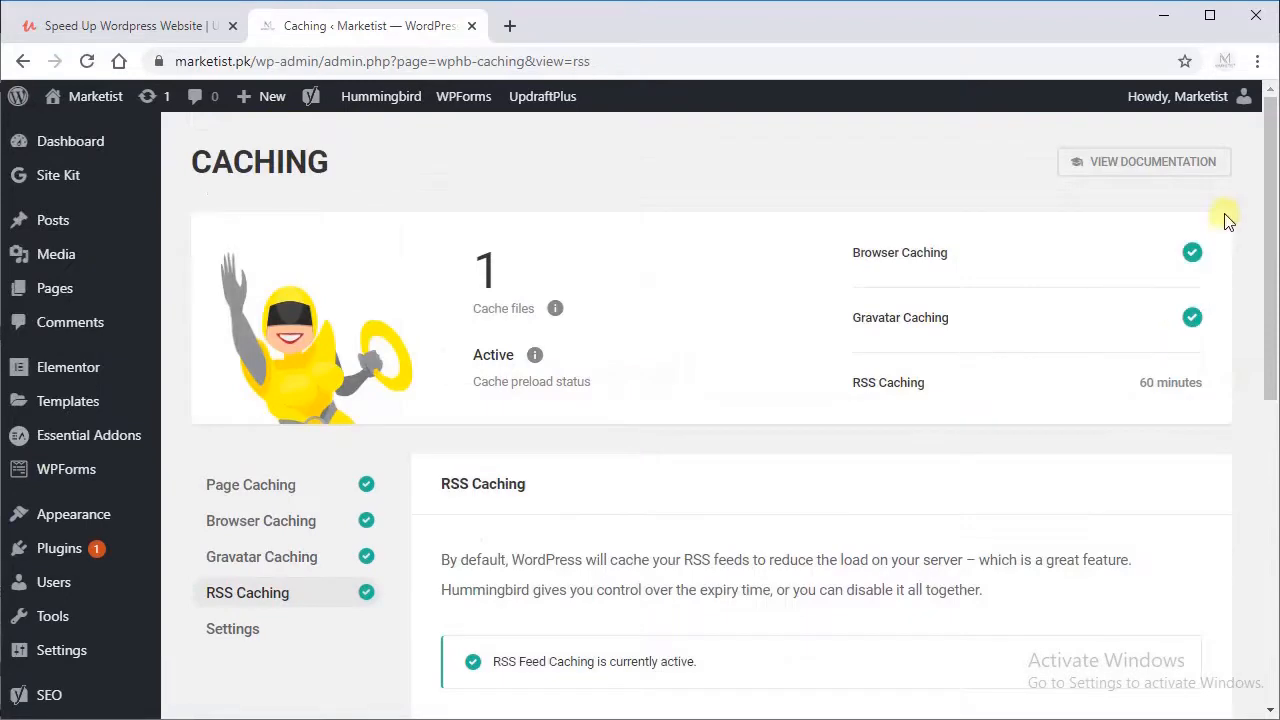
left_click_drag(1266, 229, 1260, 308)
scroll(1257, 358, "down", 3)
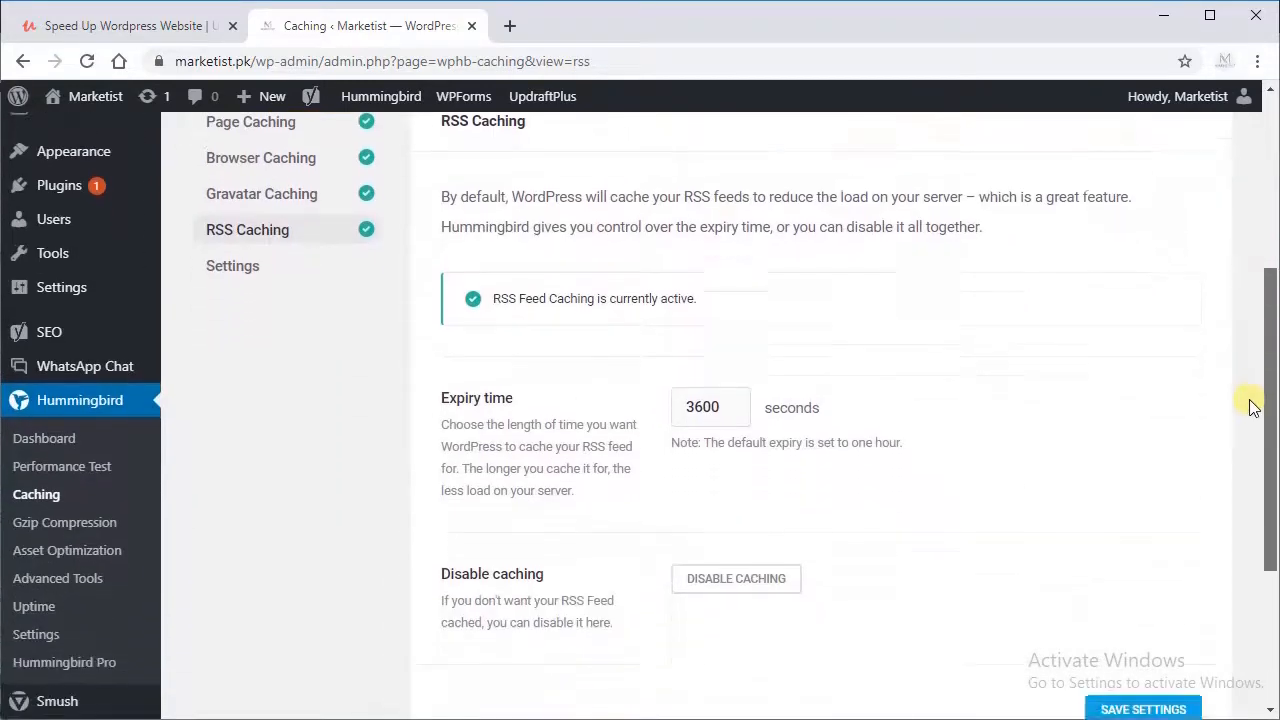
mouse_move(1250, 420)
left_mouse_down()
mouse_move(1247, 441)
mouse_move(1249, 400)
left_mouse_up()
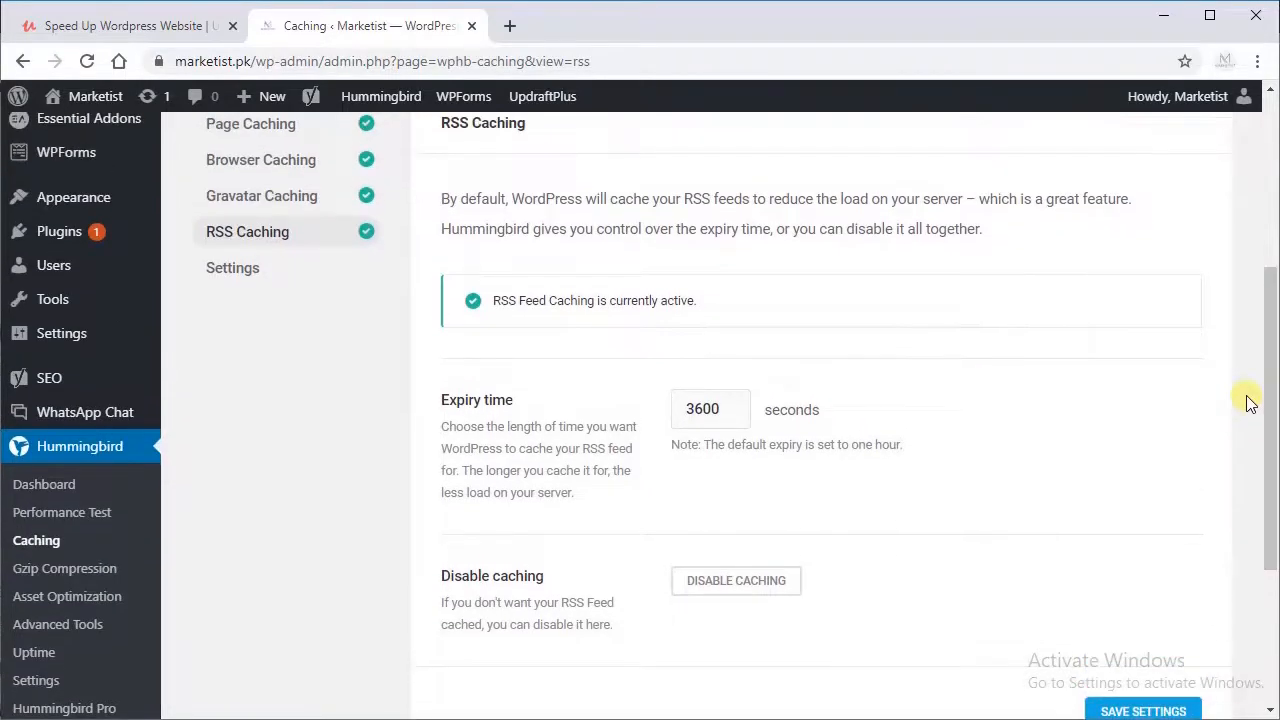
Step: Review the Admin Cache Control and File Change Detection options, then save the caching settings
left_click(245, 278)
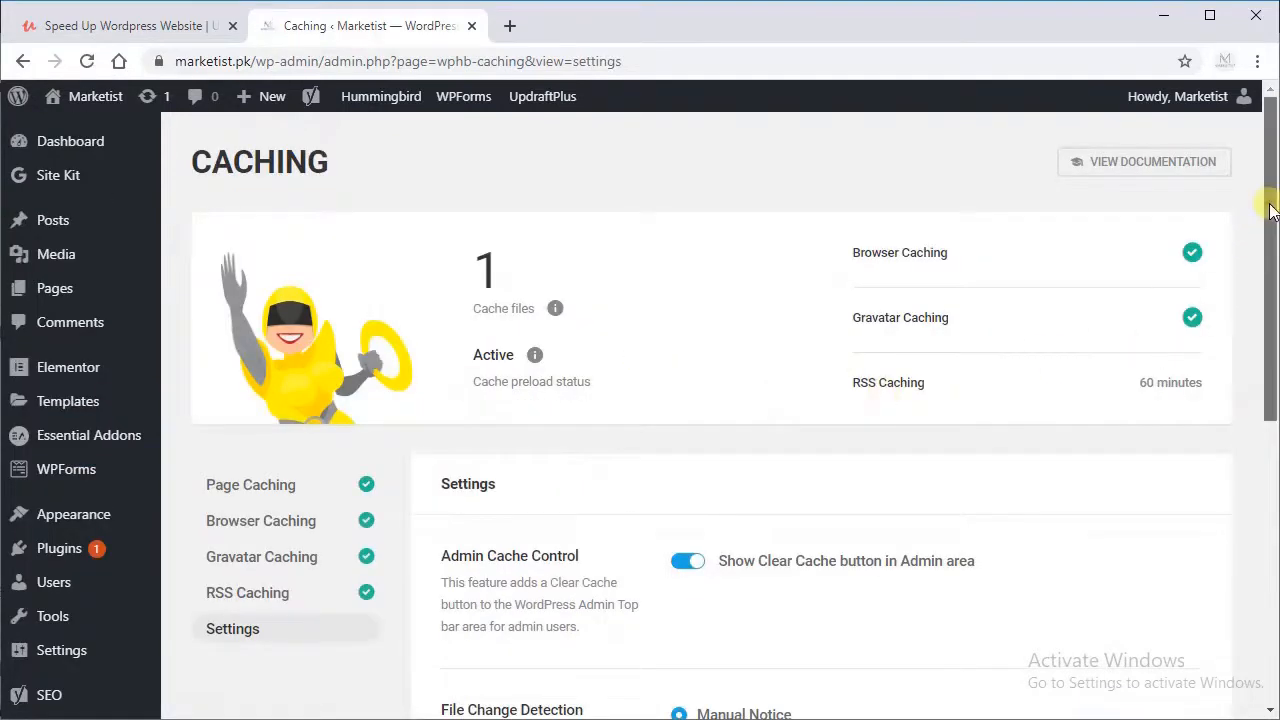
left_click_drag(1266, 202, 1266, 318)
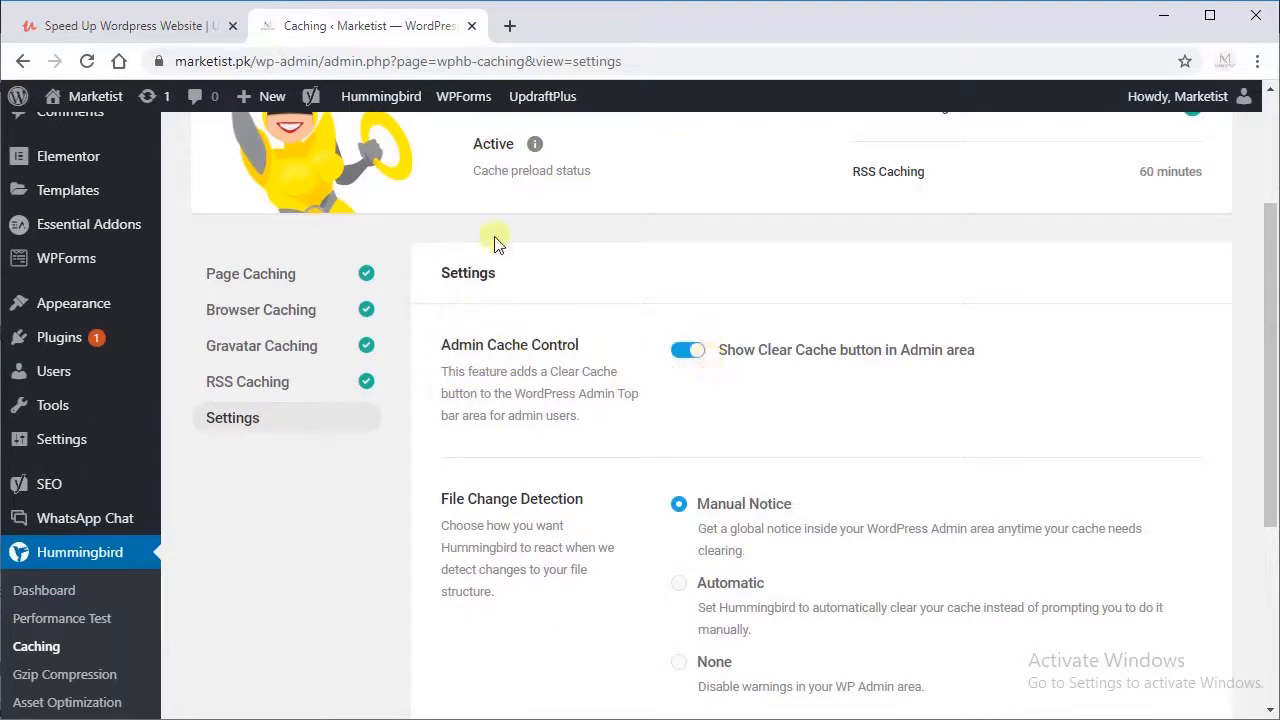
mouse_move(380, 100)
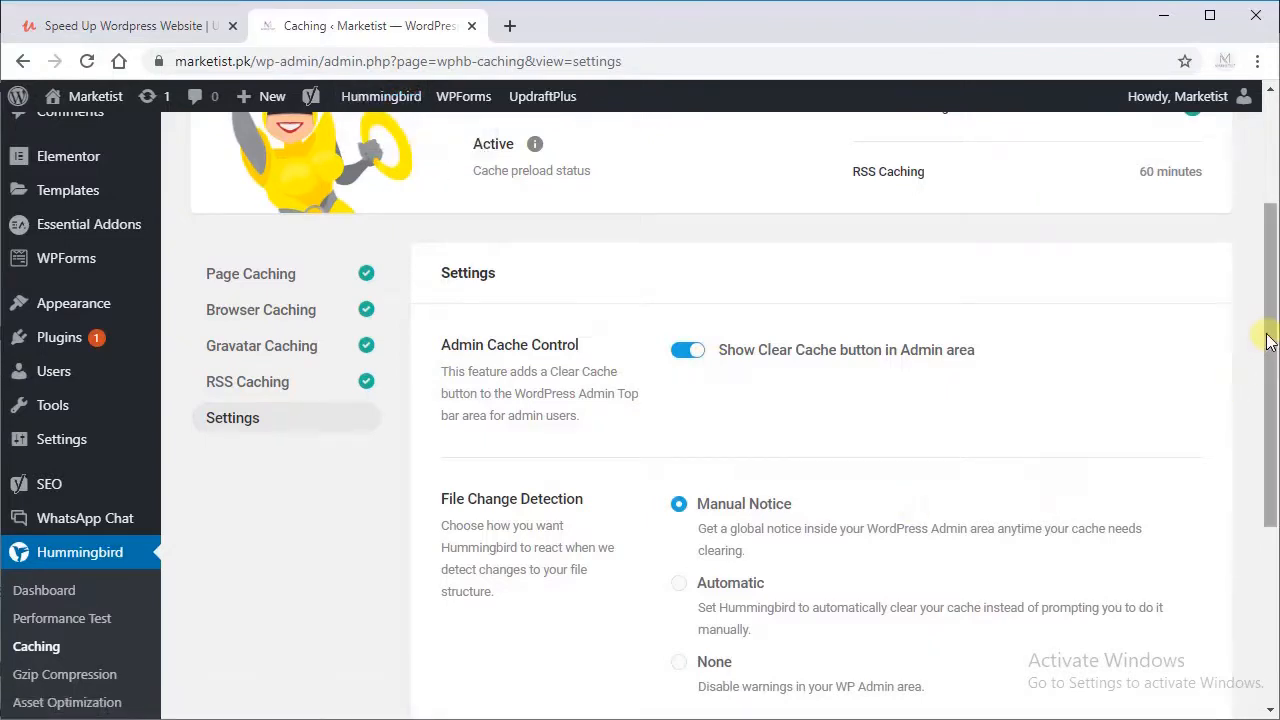
left_click_drag(1268, 336, 1260, 429)
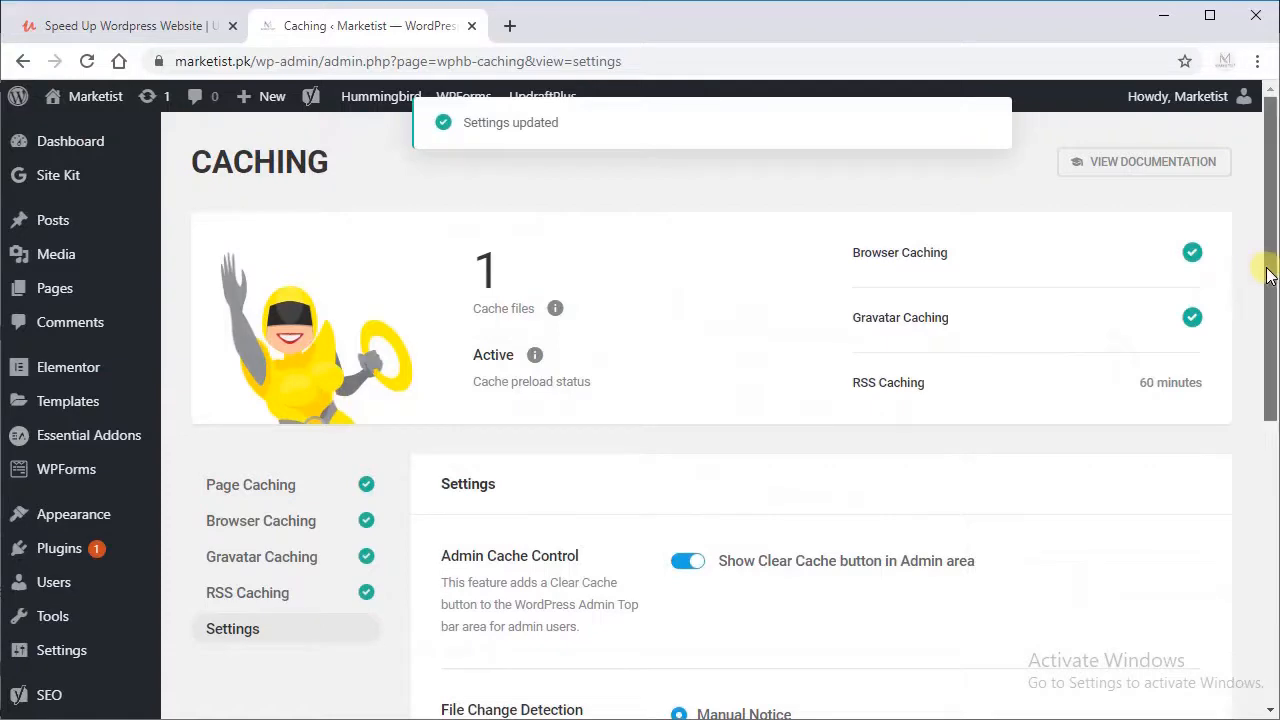
Step: Review Hummingbird's Gzip Compression status and the available server types, leaving Apache selected
scroll(1260, 400, "down", 4)
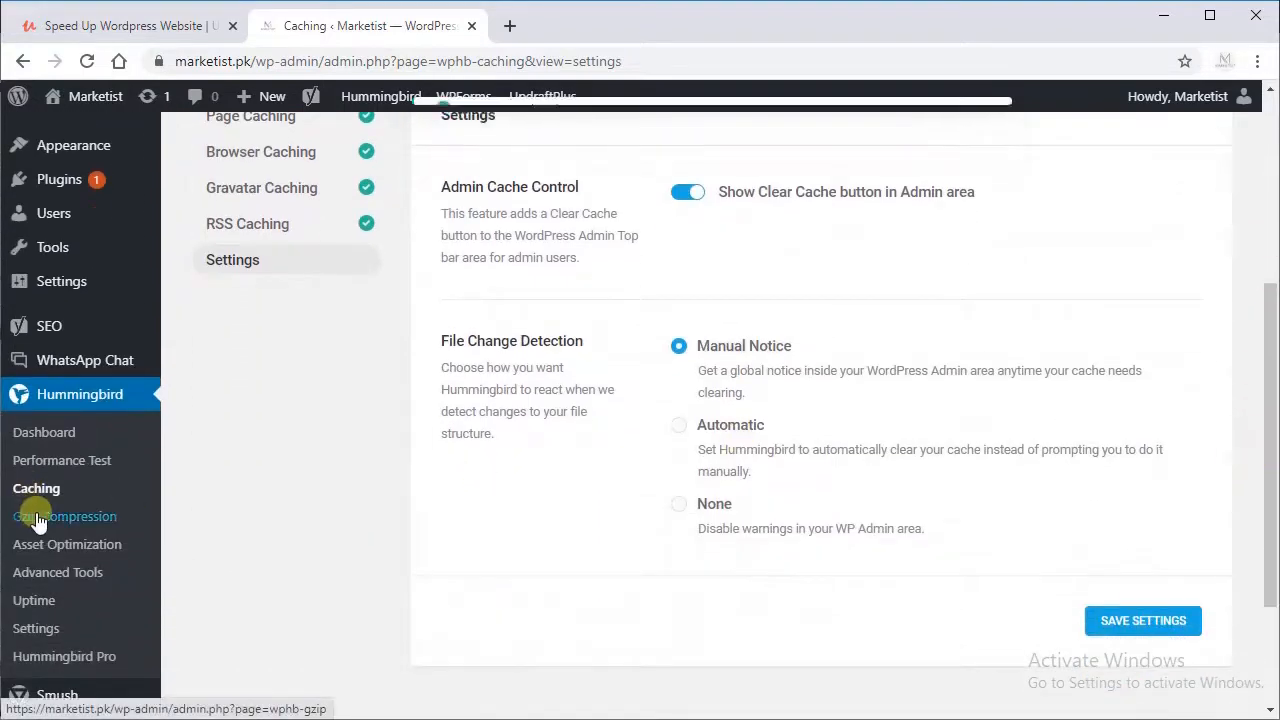
left_click(29, 516)
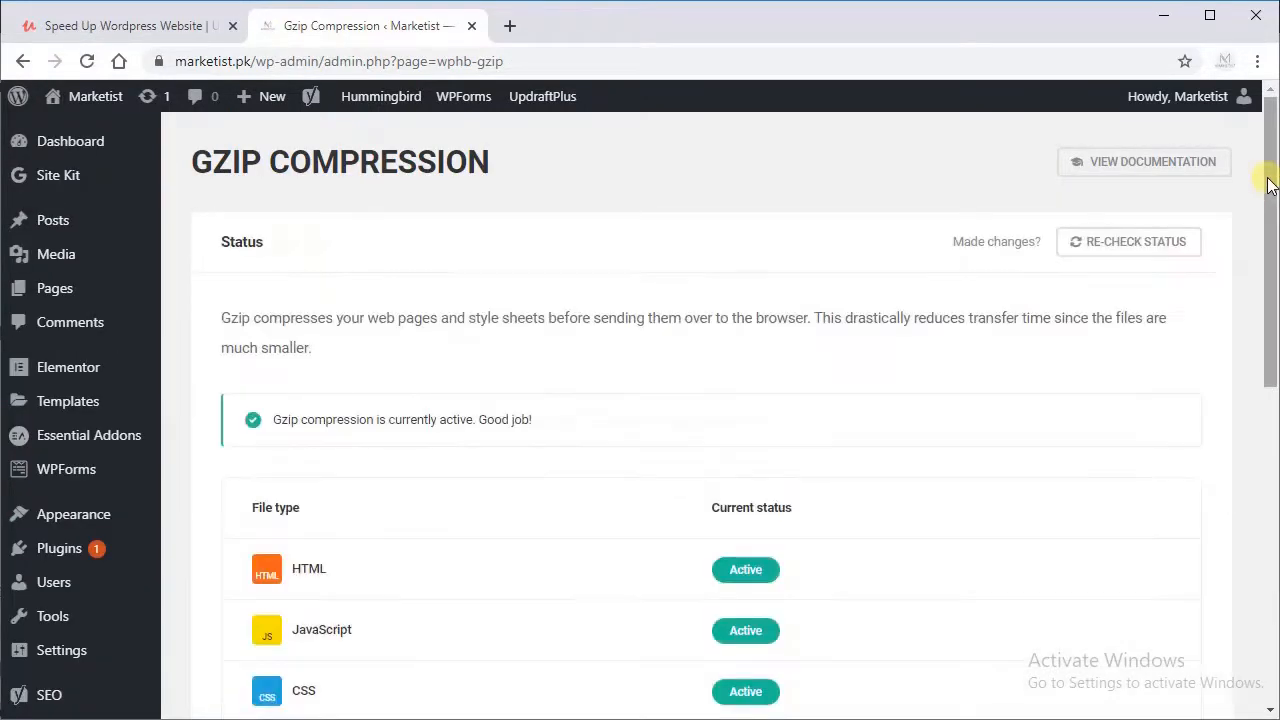
left_click_drag(1266, 160, 1237, 471)
left_click(600, 306)
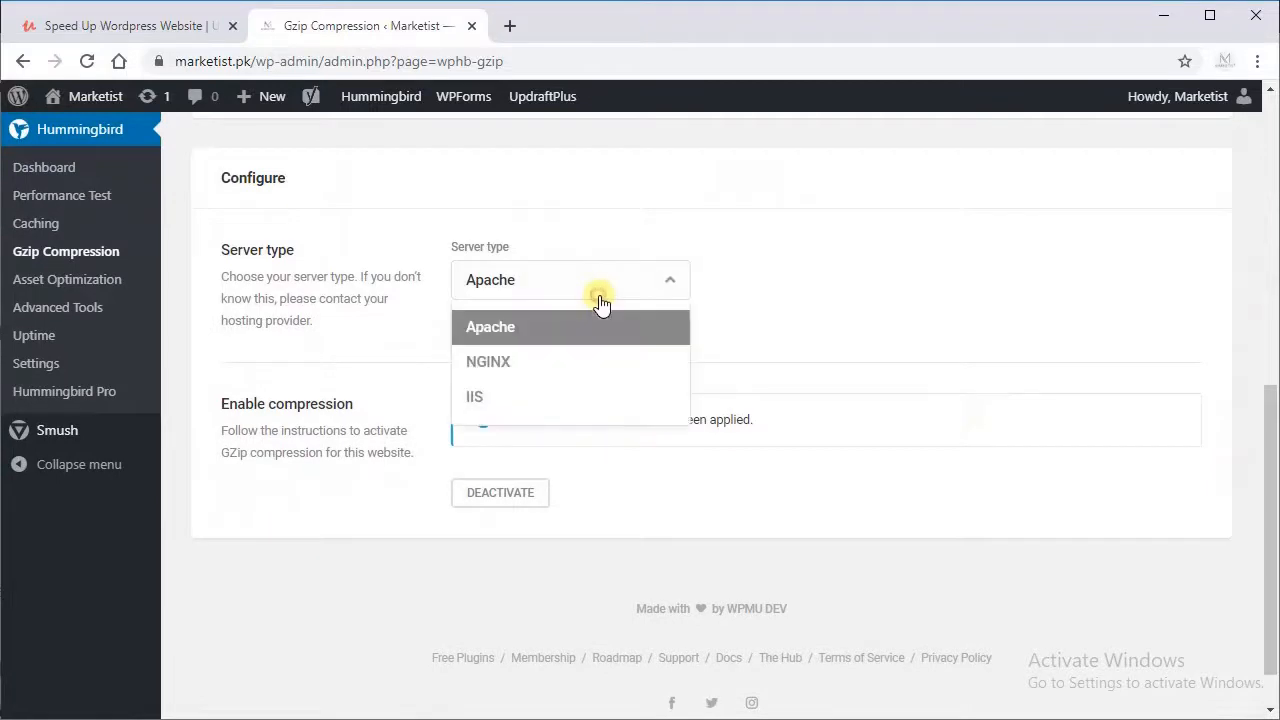
left_click(600, 300)
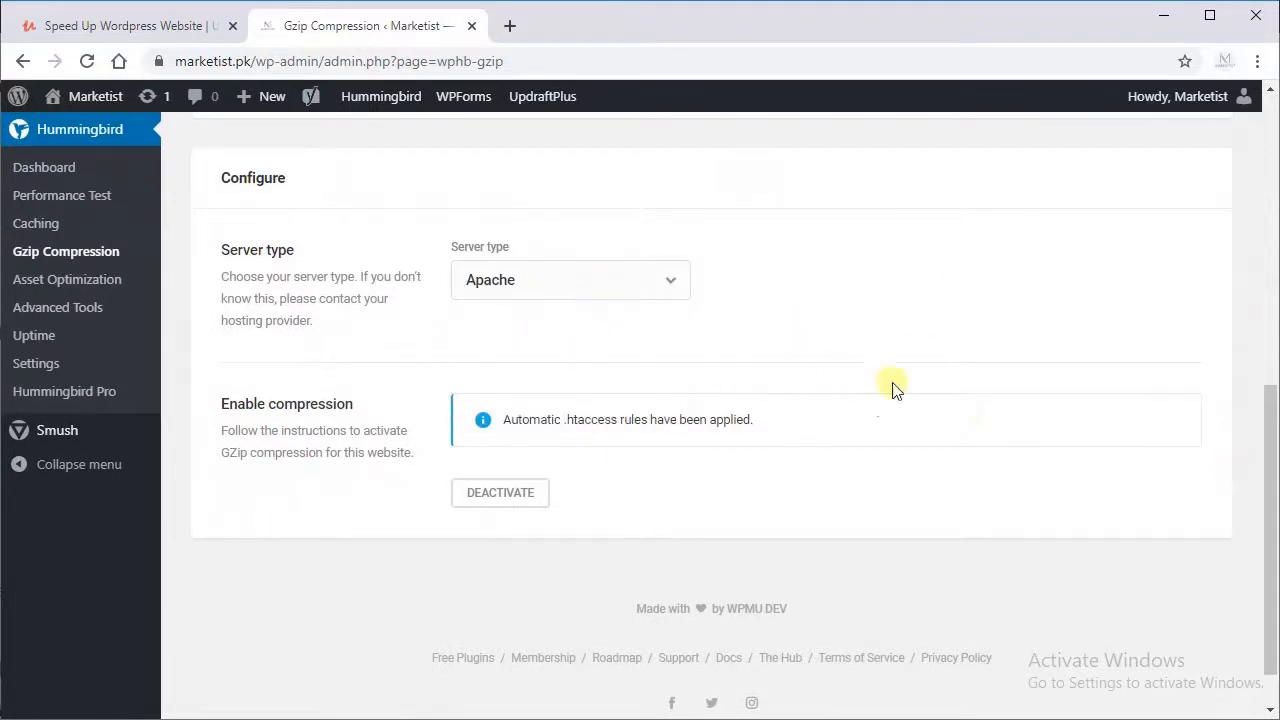
Step: Examine the Asset Optimization file list and the prompt for switching to basic mode, then back out of the switch
left_click(35, 279)
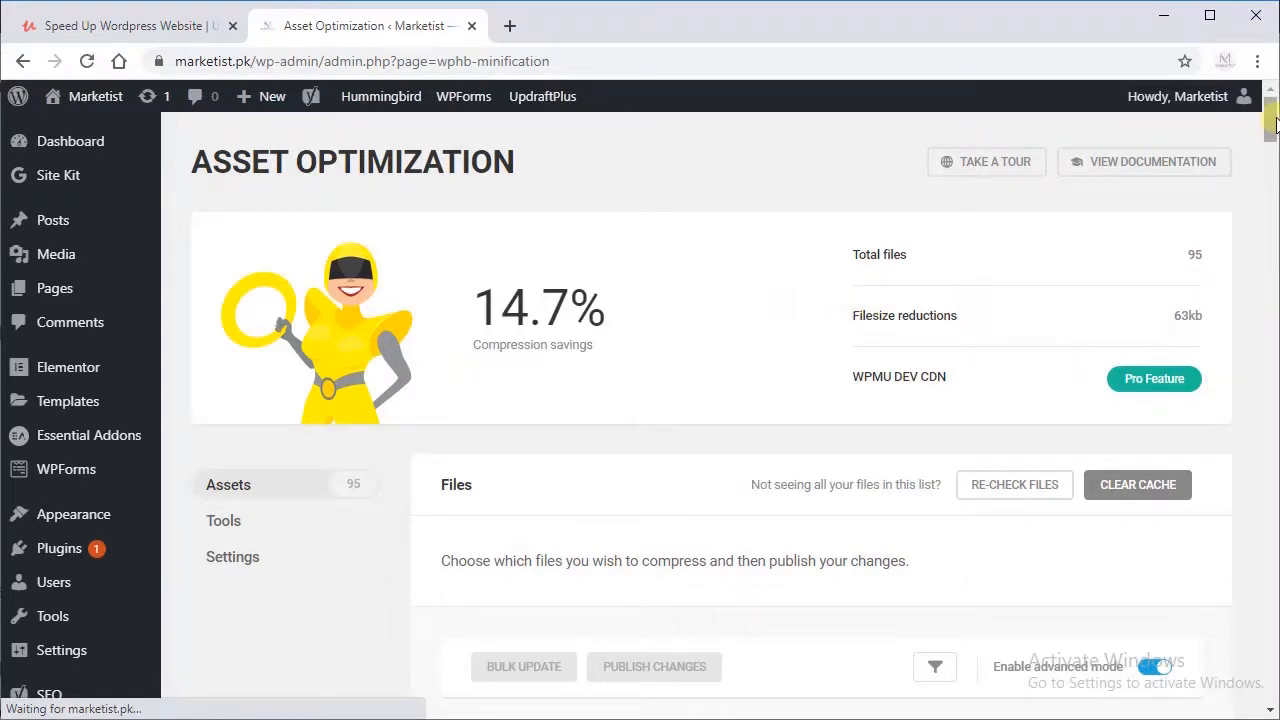
left_click_drag(1273, 120, 1266, 159)
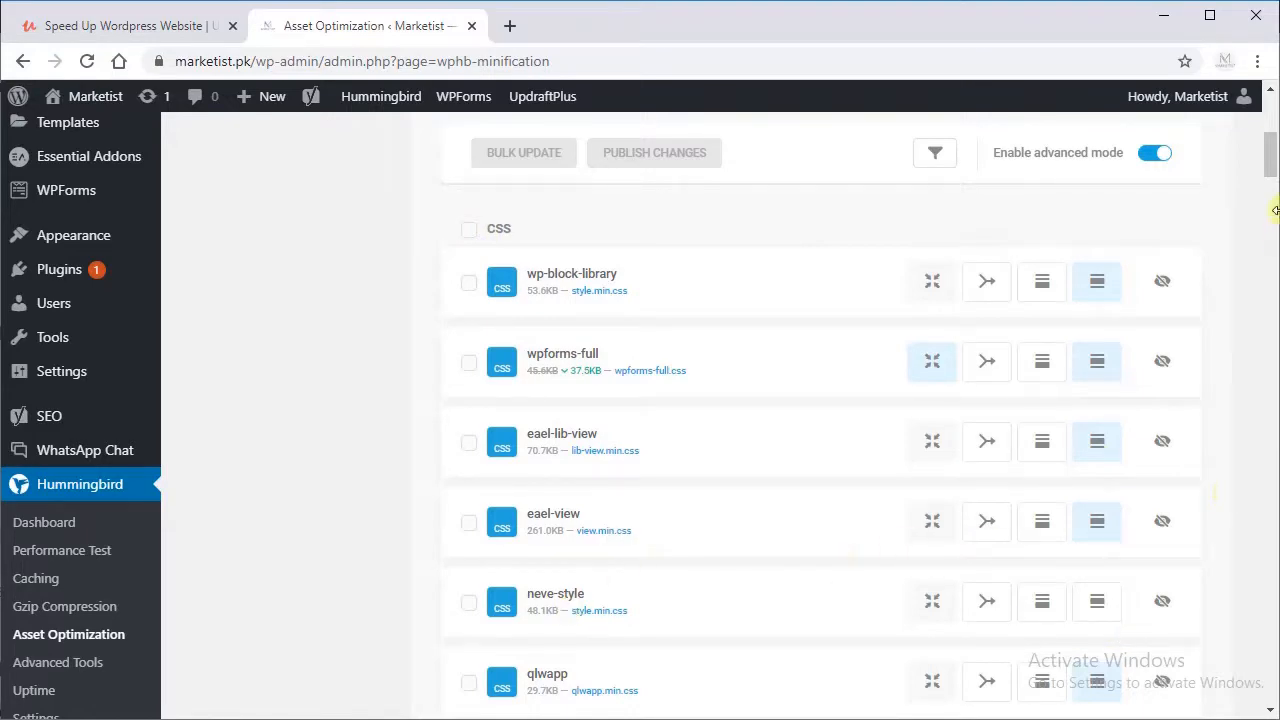
left_click_drag(1272, 180, 1262, 30)
left_click_drag(1262, 108, 1262, 150)
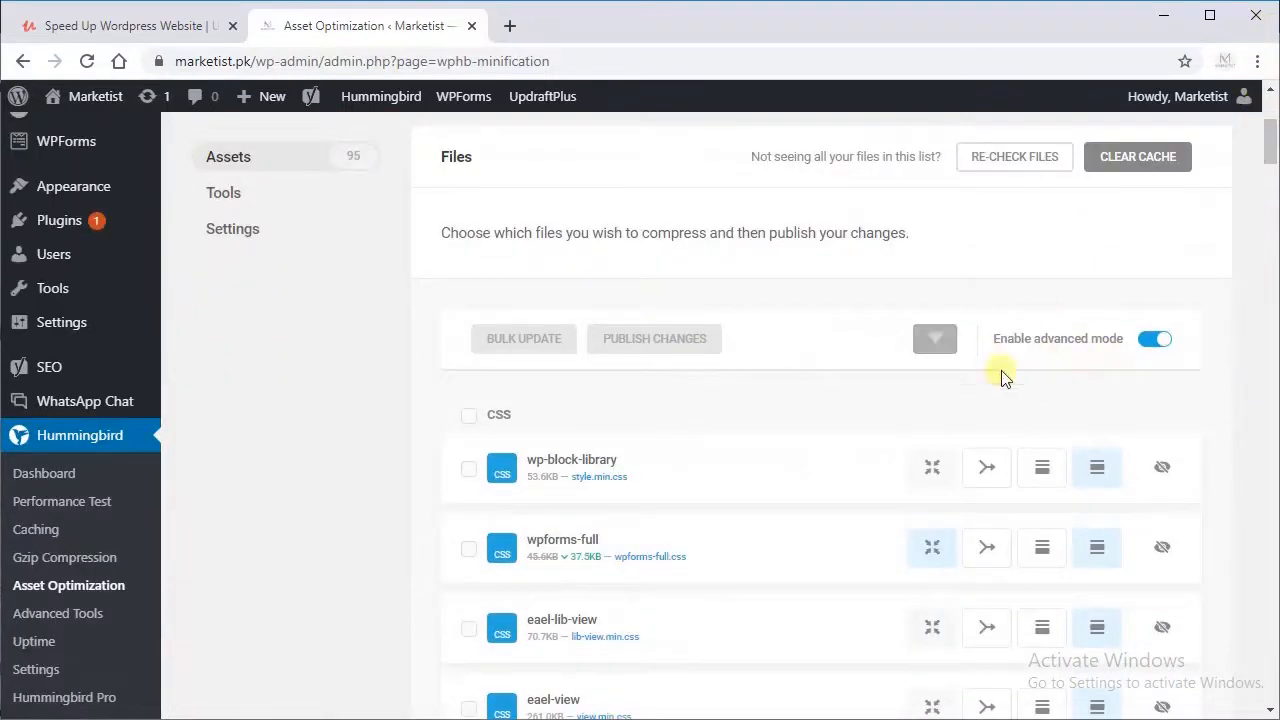
left_click(1153, 340)
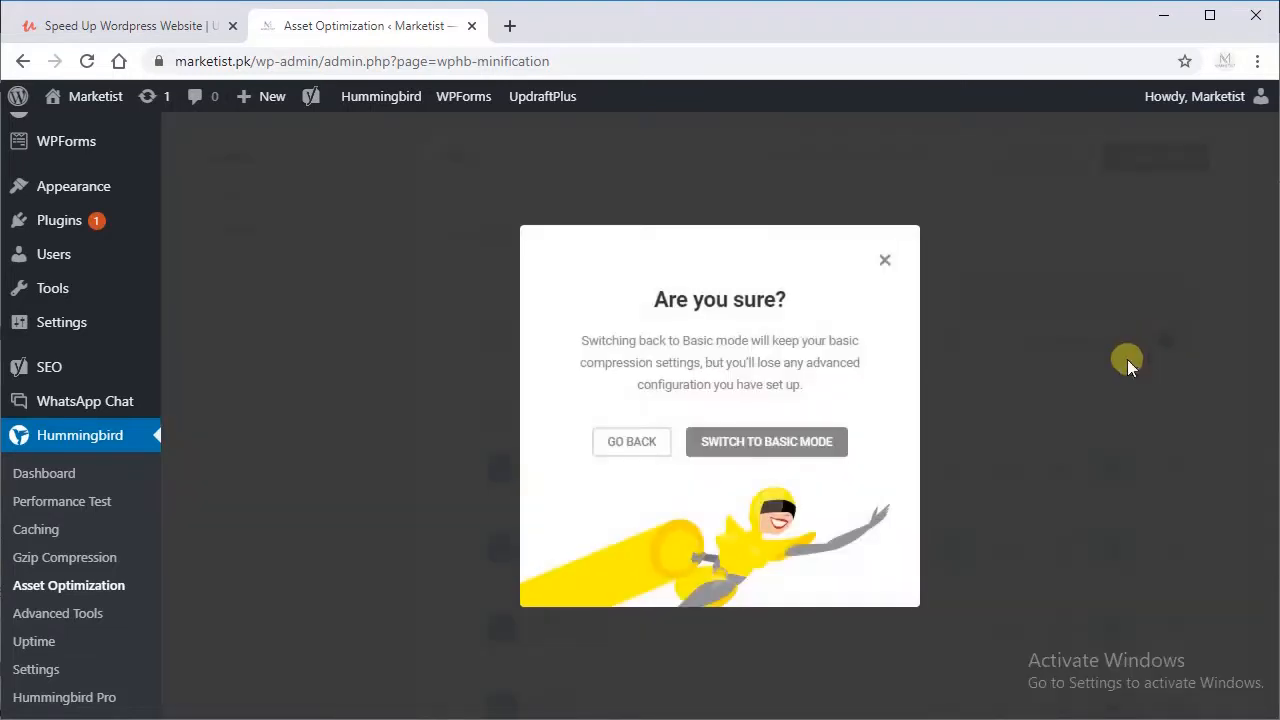
left_click(622, 443)
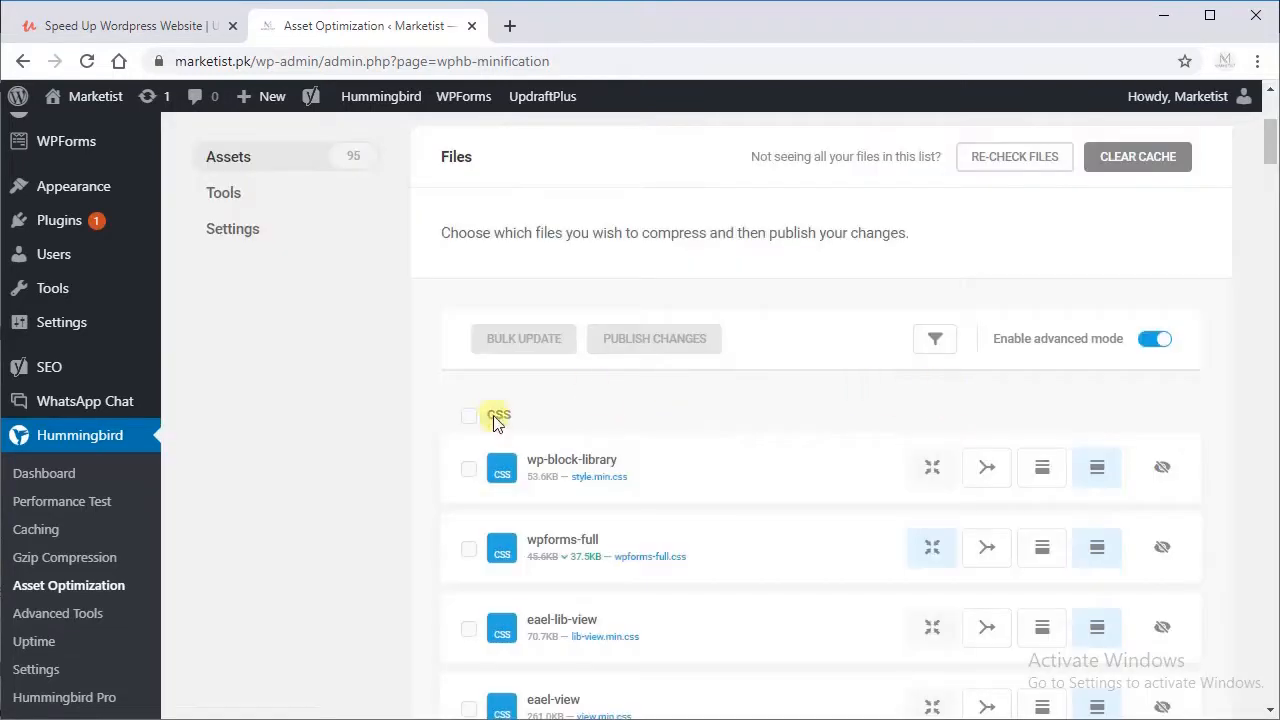
Step: Select all CSS and all JavaScript files in Asset Optimization and check the notice on the google-fonts-1 file
left_click(474, 420)
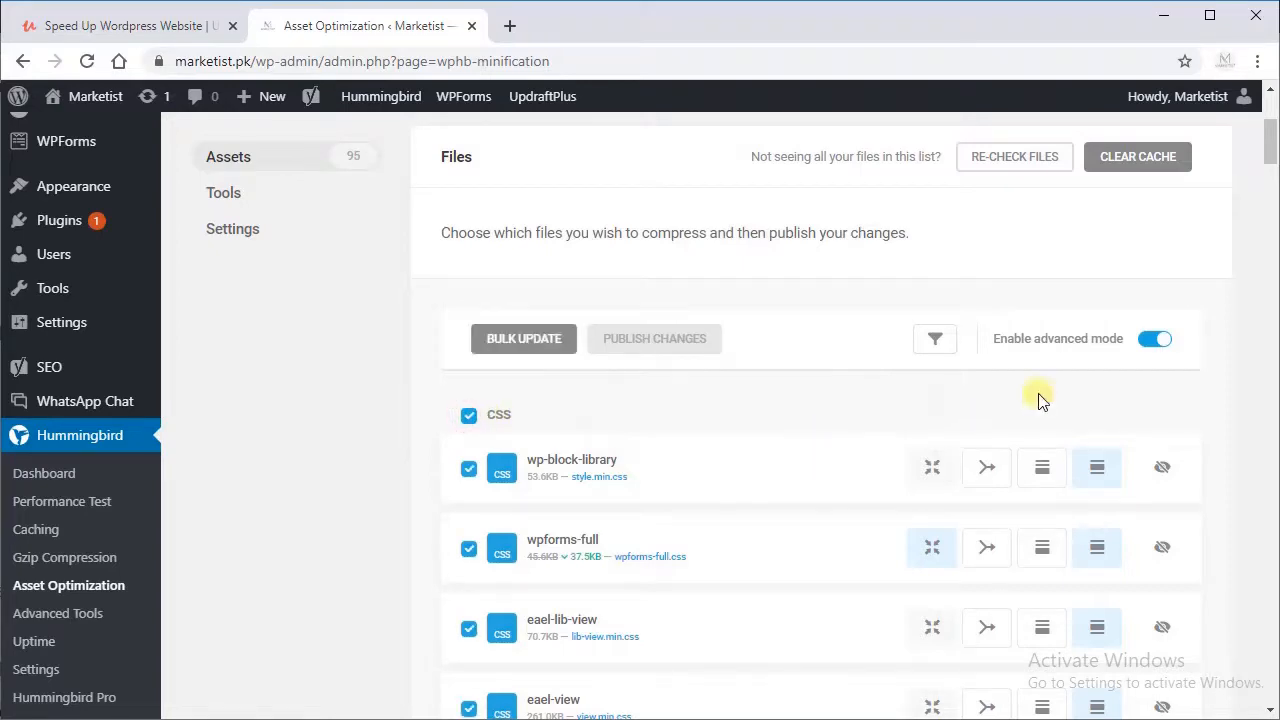
left_click_drag(1270, 148, 1248, 425)
scroll(1248, 425, "up", 1)
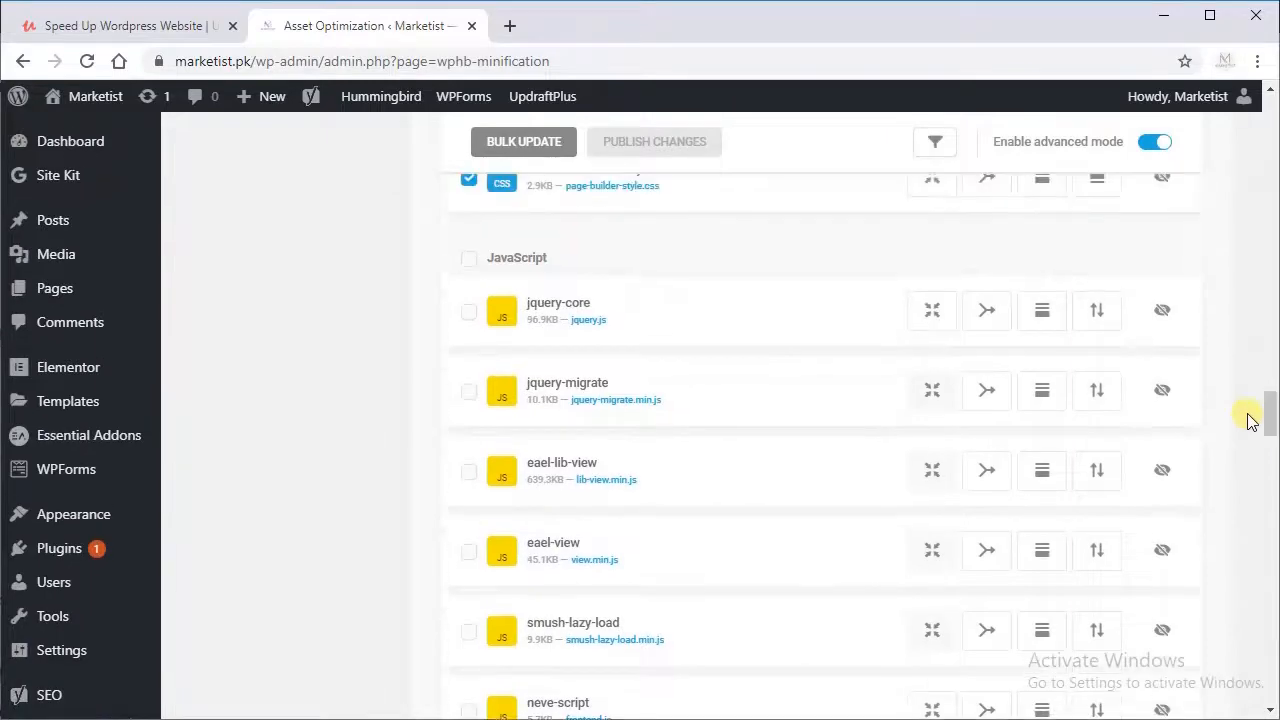
left_click(468, 260)
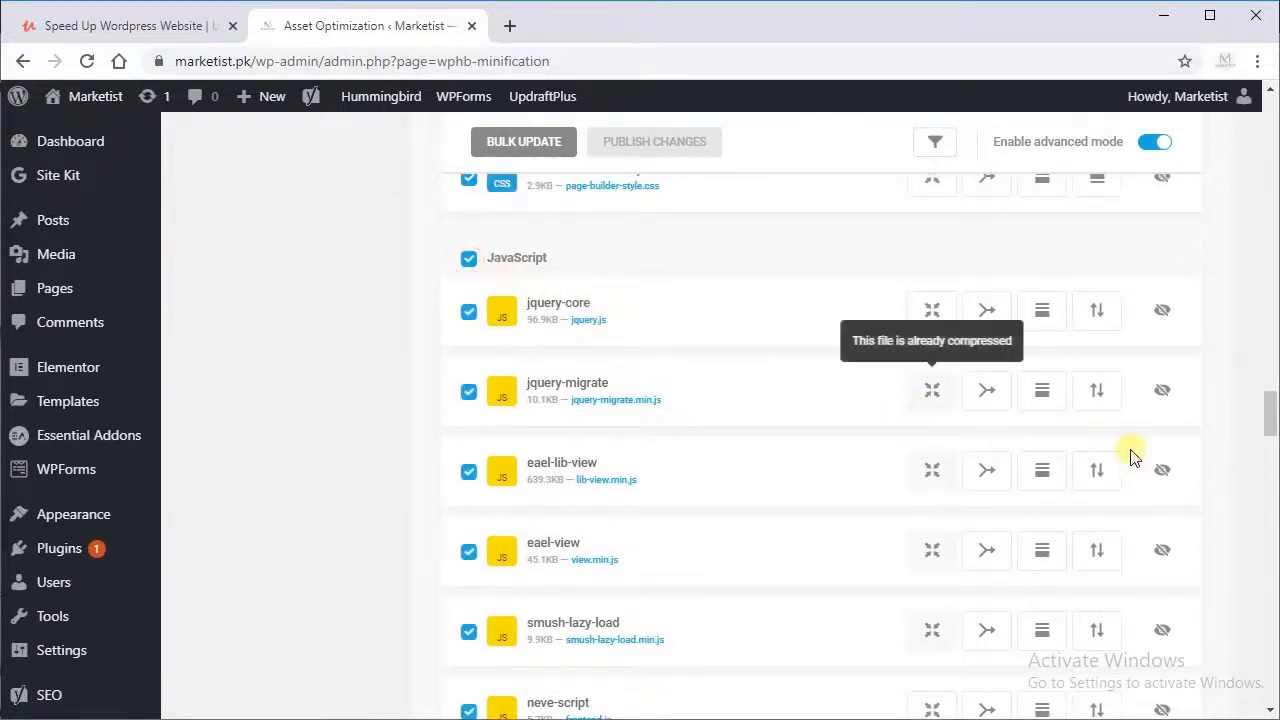
left_click_drag(1272, 420, 1234, 689)
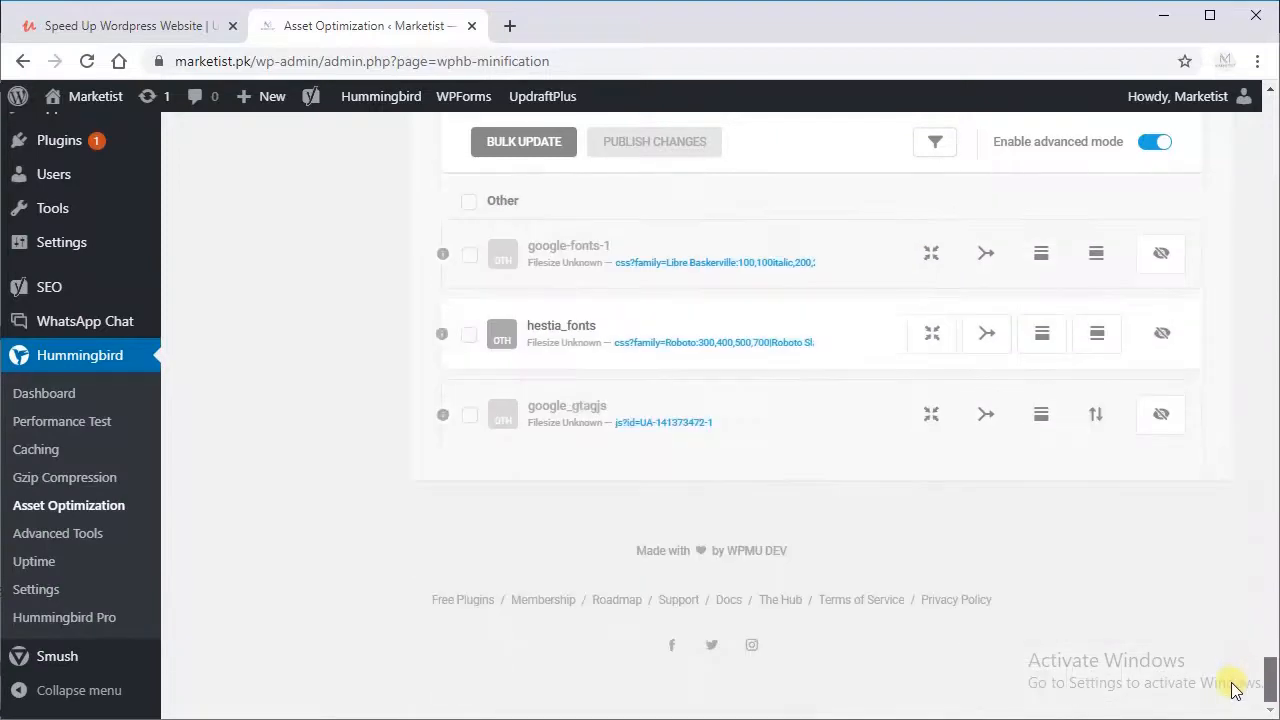
mouse_move(443, 255)
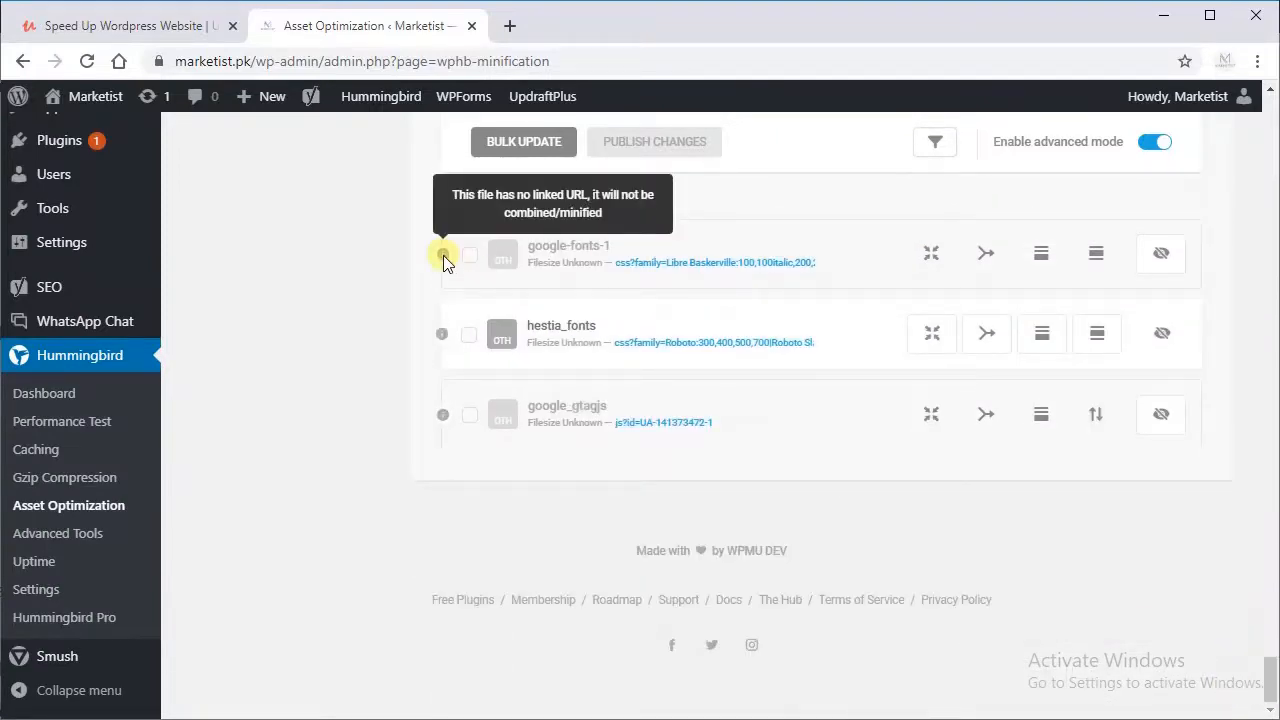
Step: Apply the Inline CSS and Compress actions to all selected files with a bulk update
left_click(535, 147)
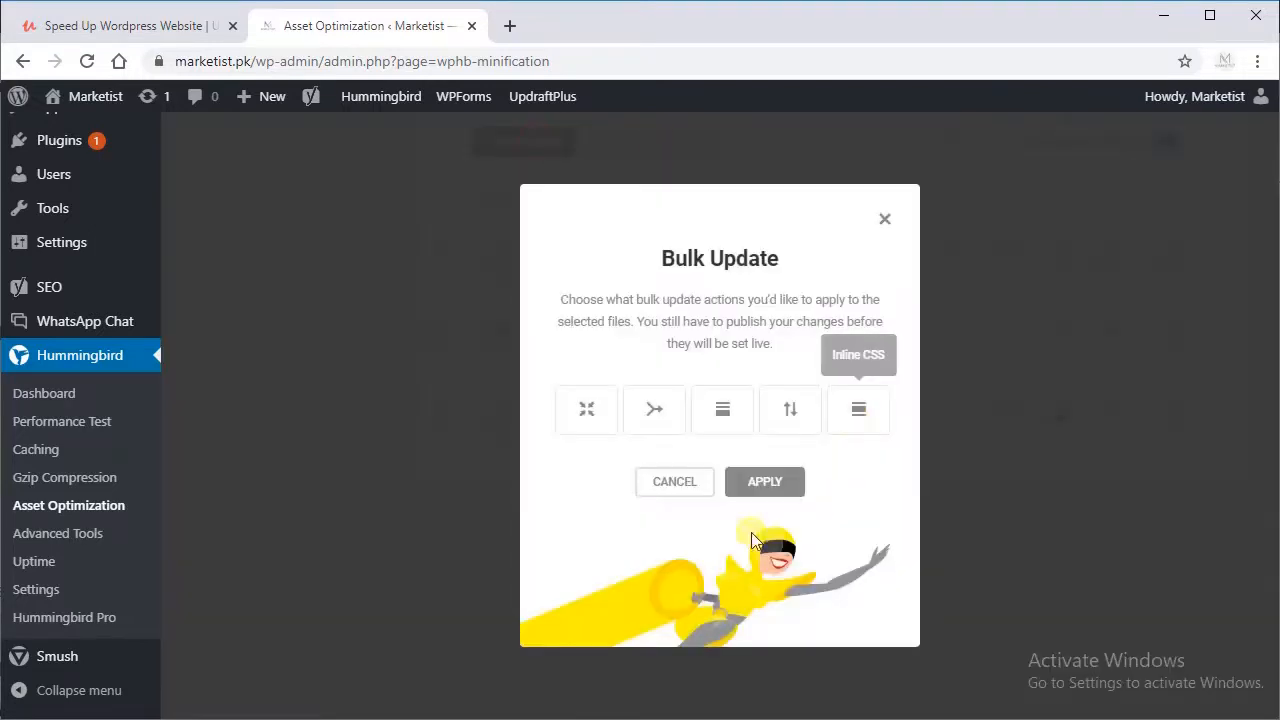
left_click(857, 420)
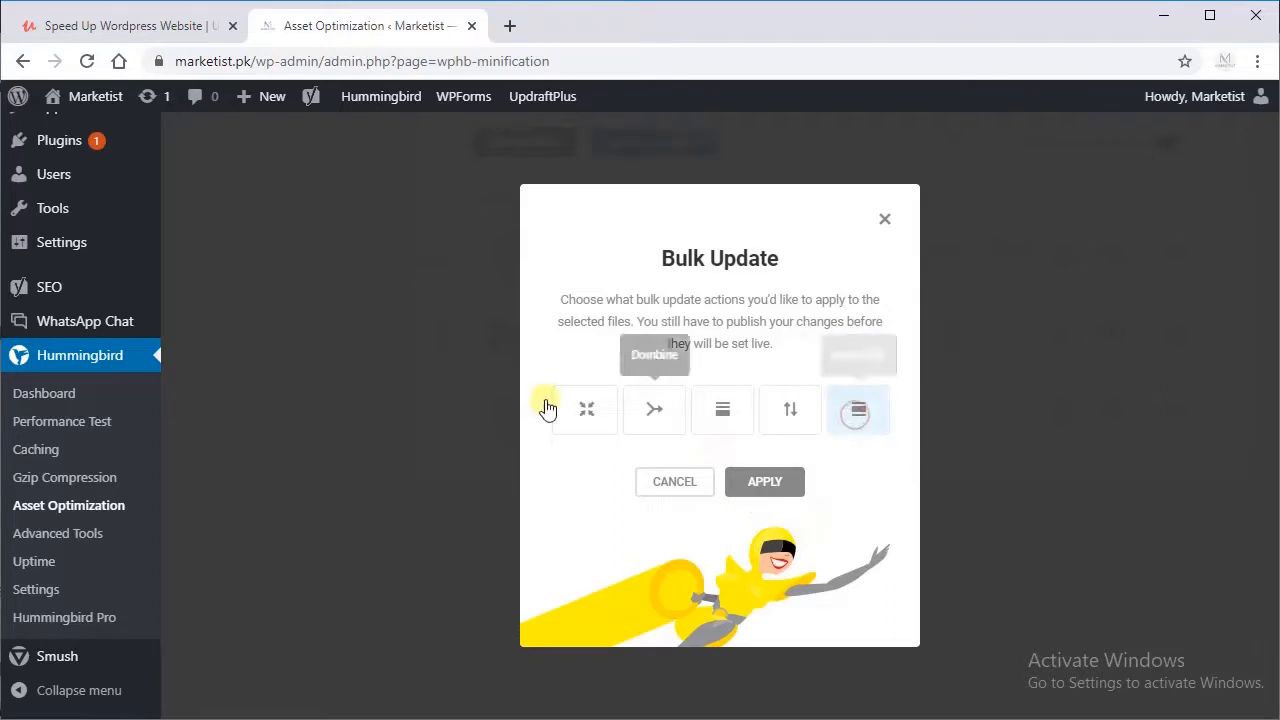
left_click(590, 424)
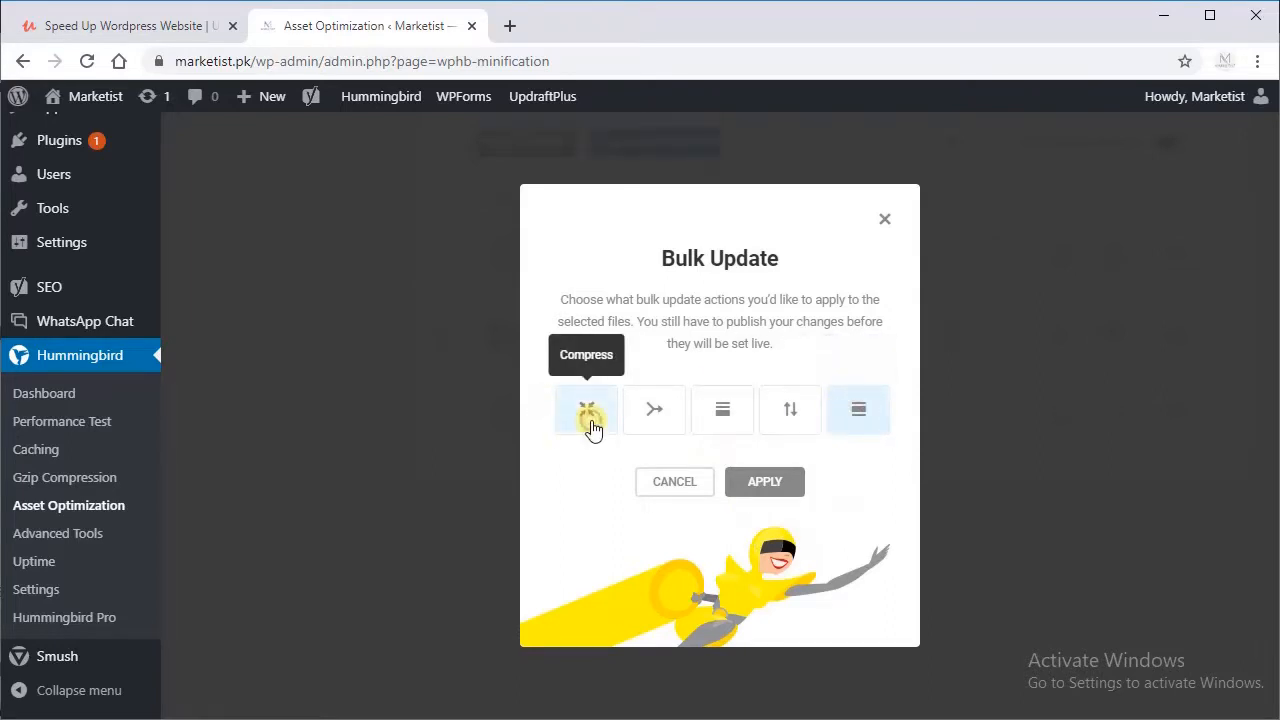
left_click(751, 490)
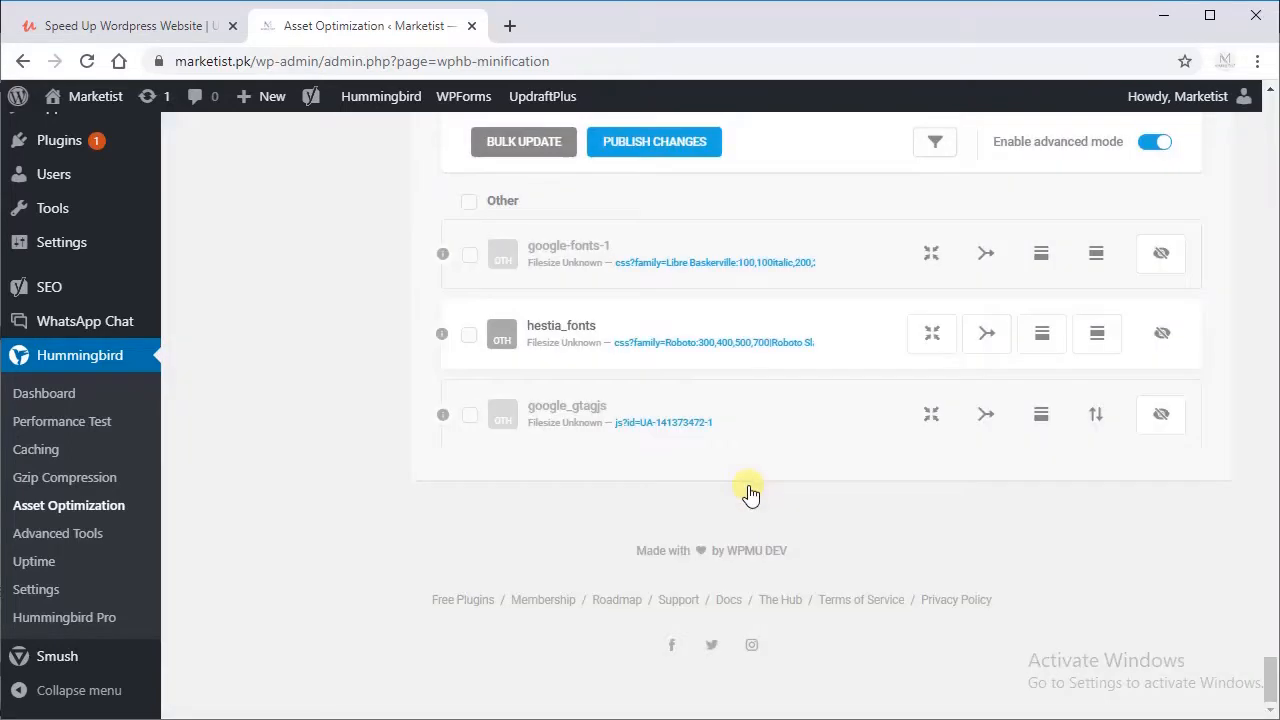
Step: Check the status notice on the elementor-post-1531 file, then publish the asset optimization changes
left_click_drag(1273, 690, 1249, 277)
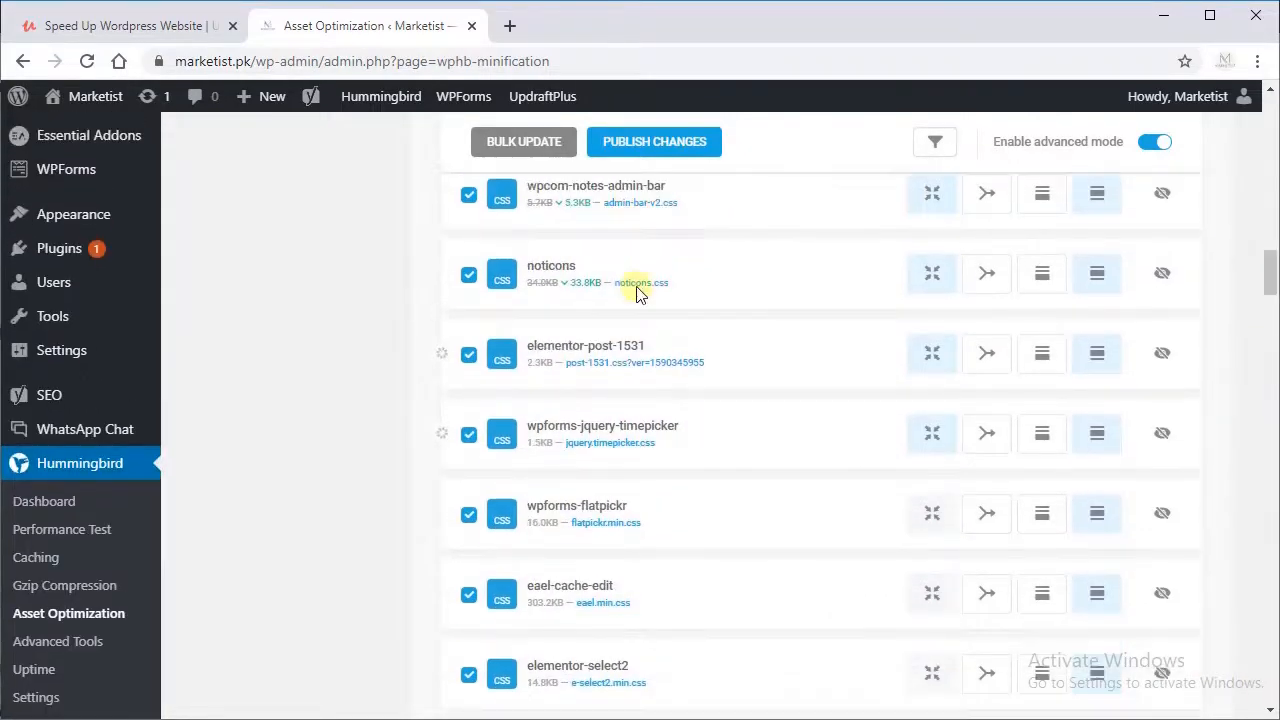
mouse_move(440, 364)
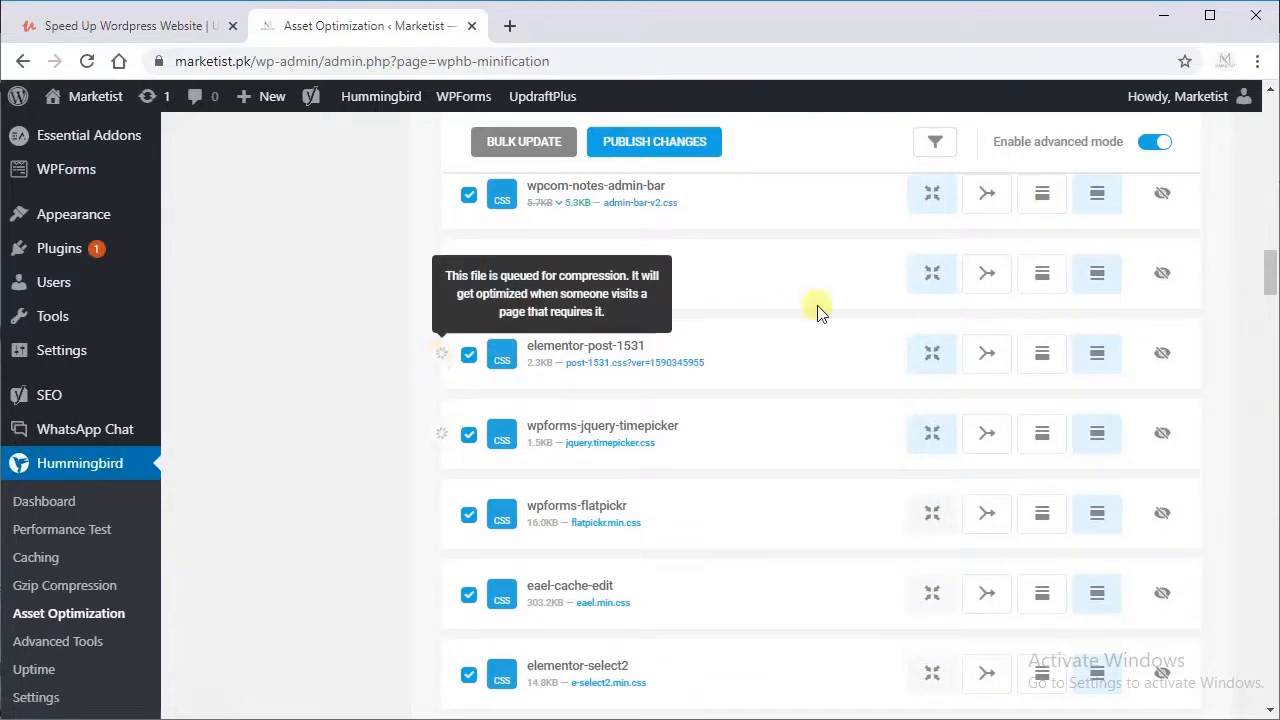
left_click_drag(1271, 271, 1265, 145)
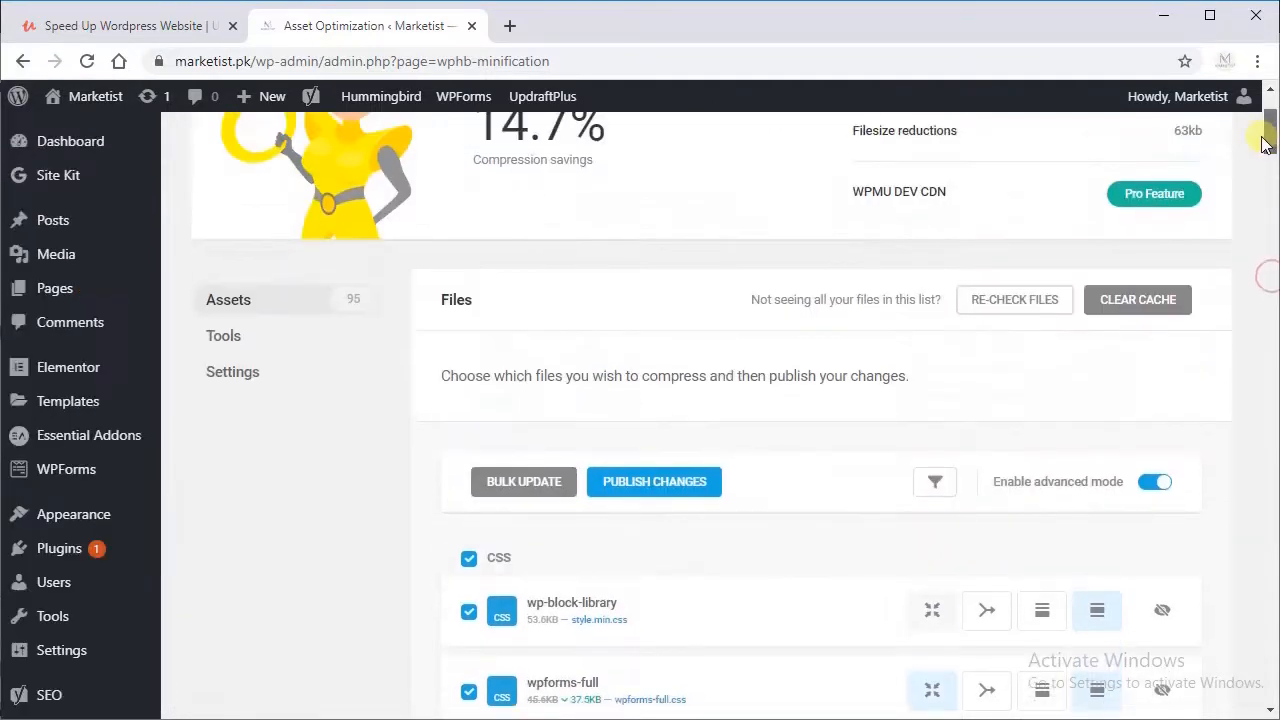
left_click(648, 488)
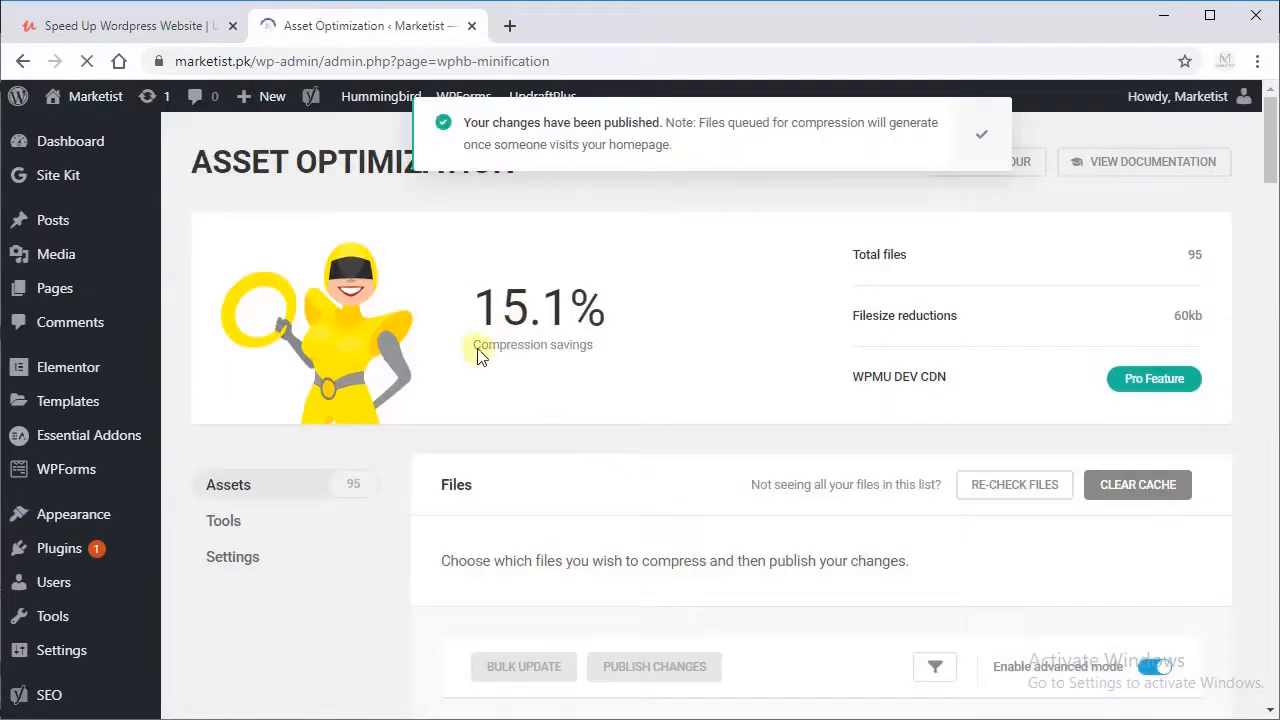
Step: Review the Asset Optimization settings and the General options of Hummingbird's Advanced Tools
left_click(228, 524)
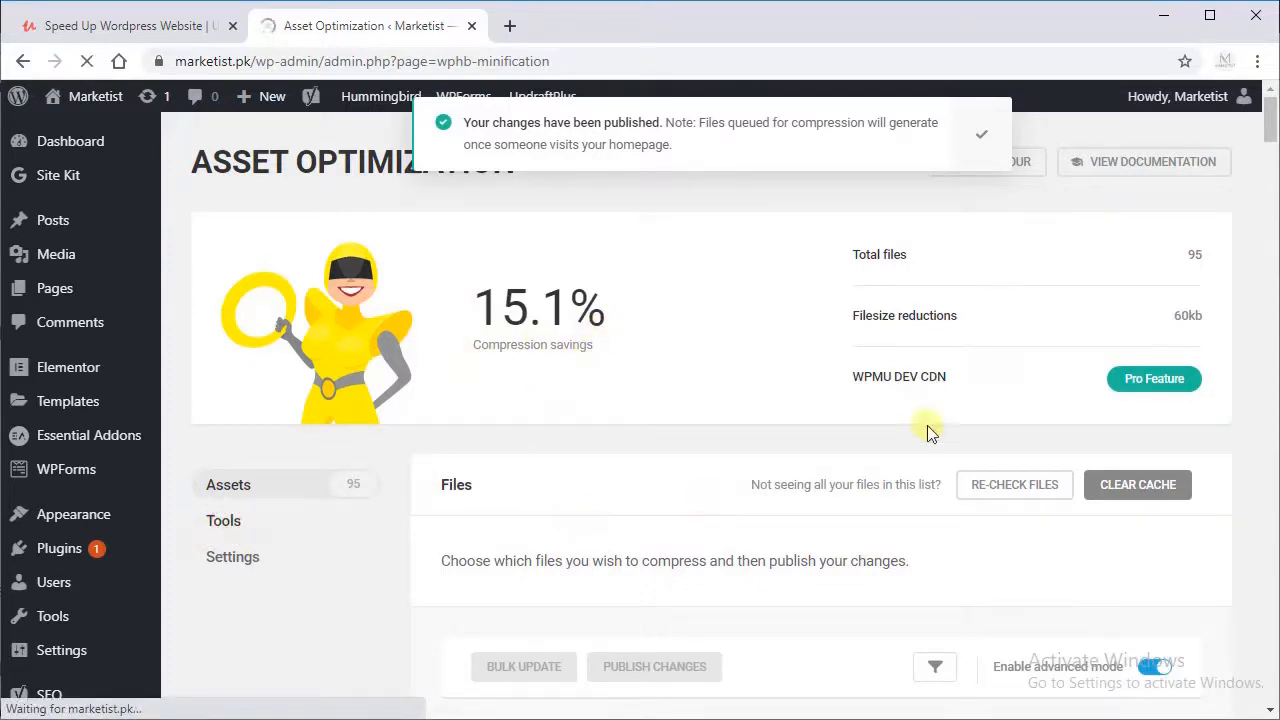
left_click_drag(1270, 123, 1240, 248)
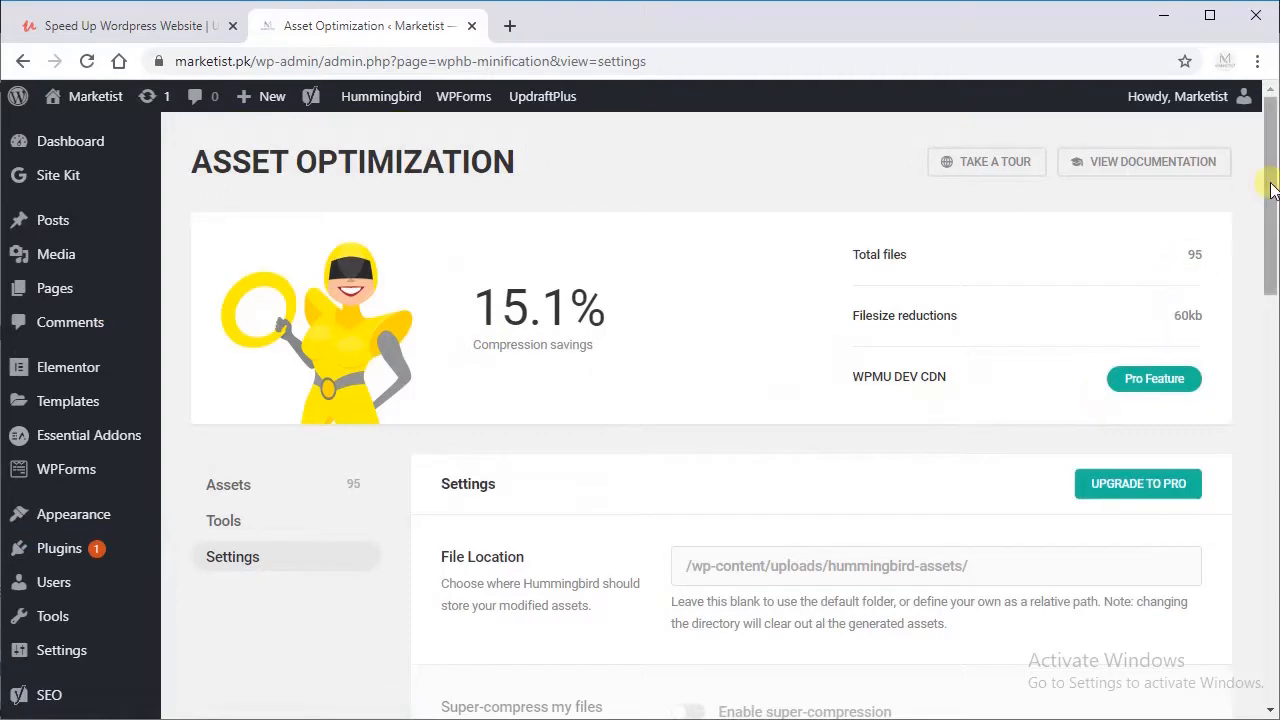
left_click_drag(1268, 200, 1237, 394)
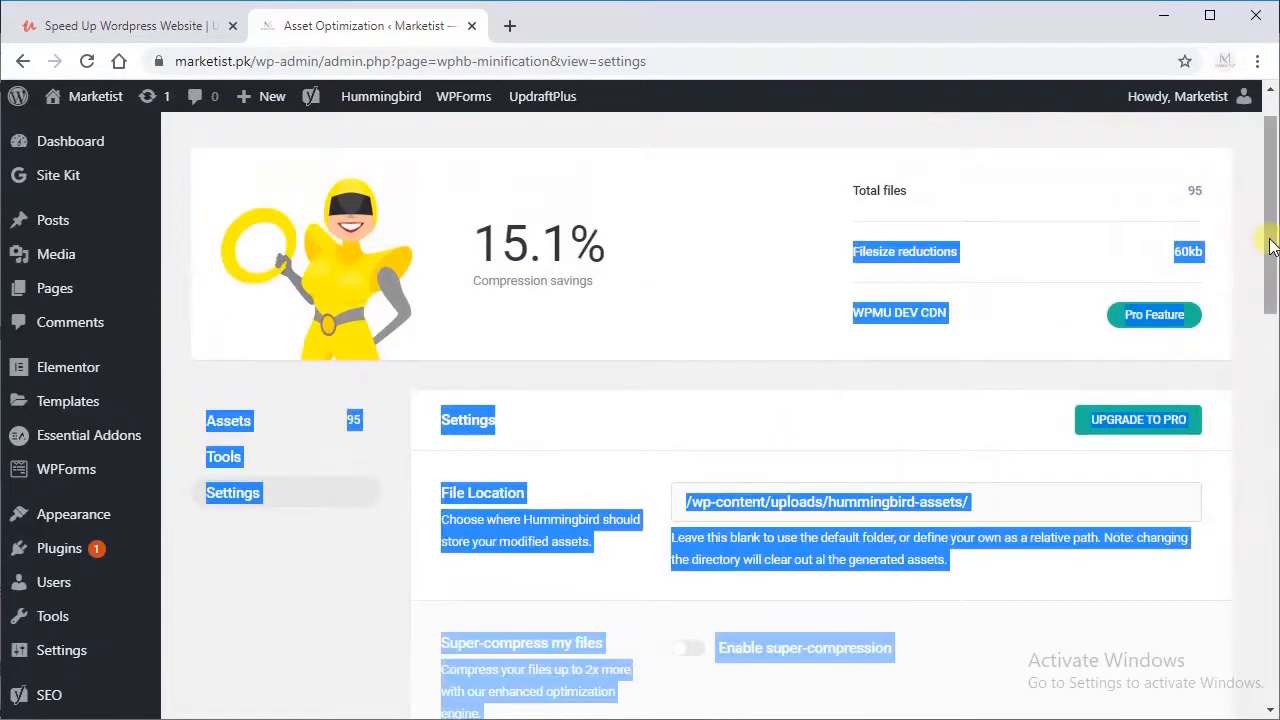
left_click_drag(1268, 237, 1250, 374)
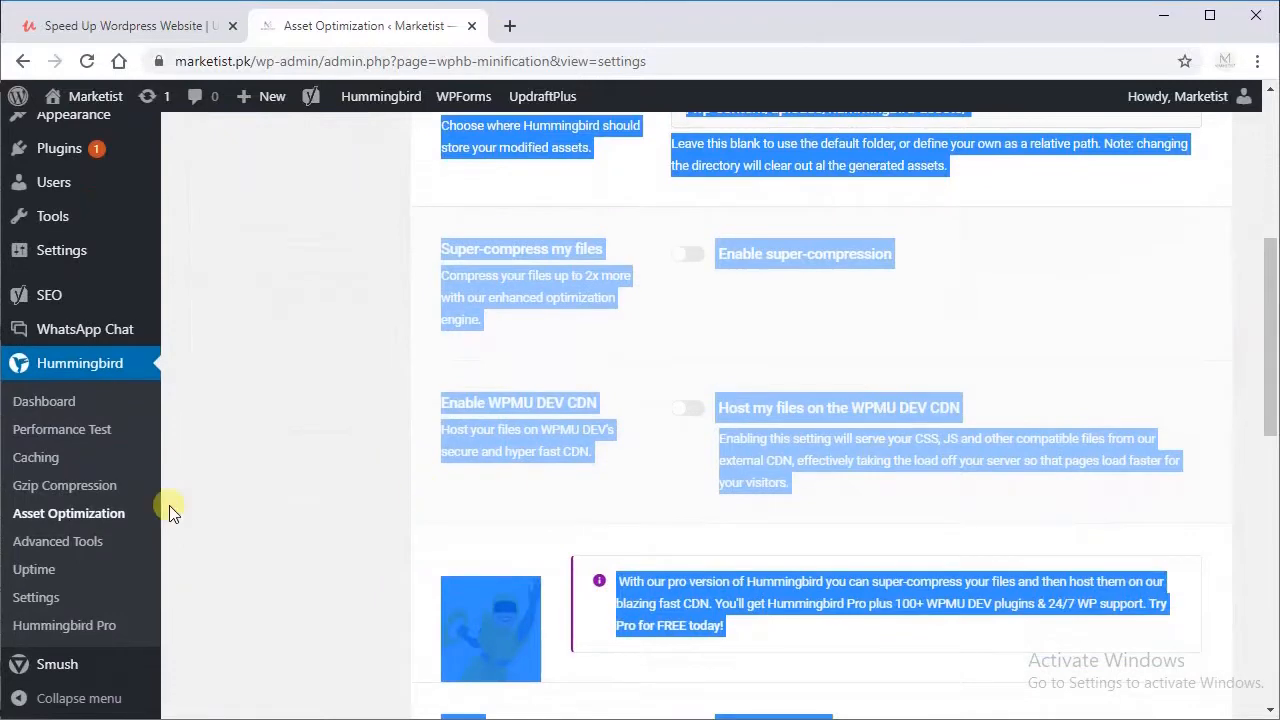
left_click(84, 538)
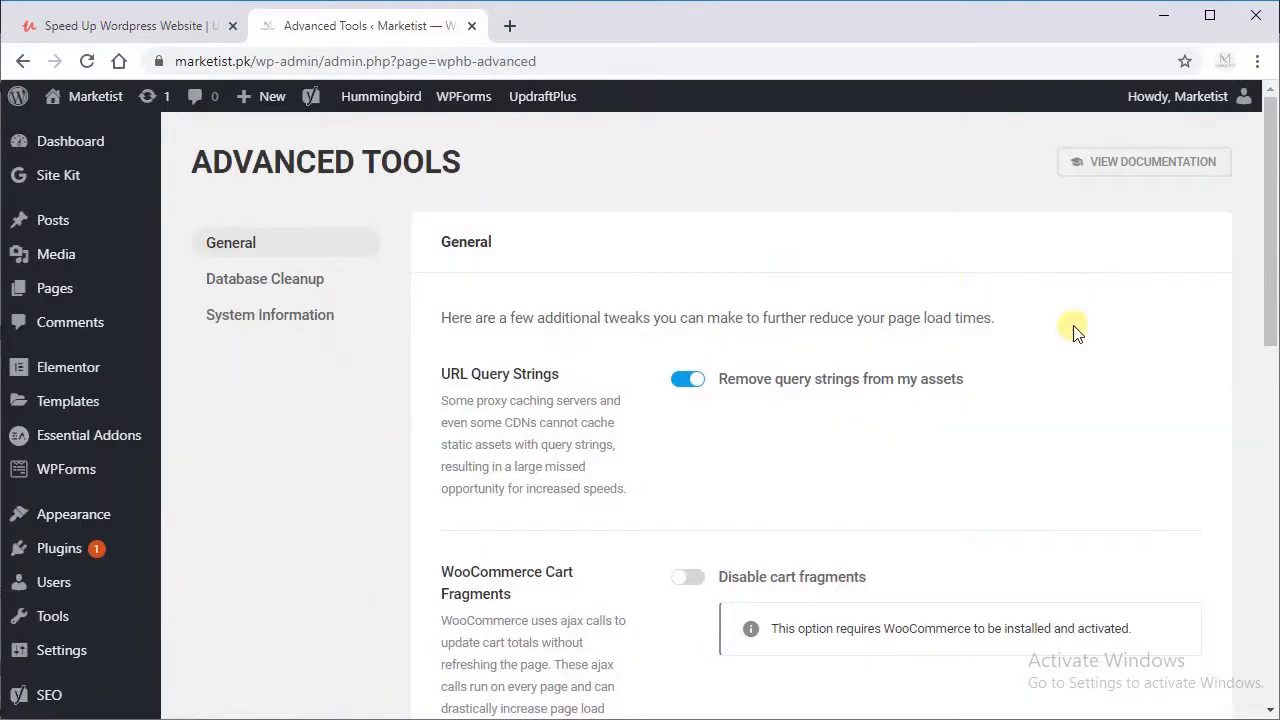
left_click_drag(1268, 228, 1245, 536)
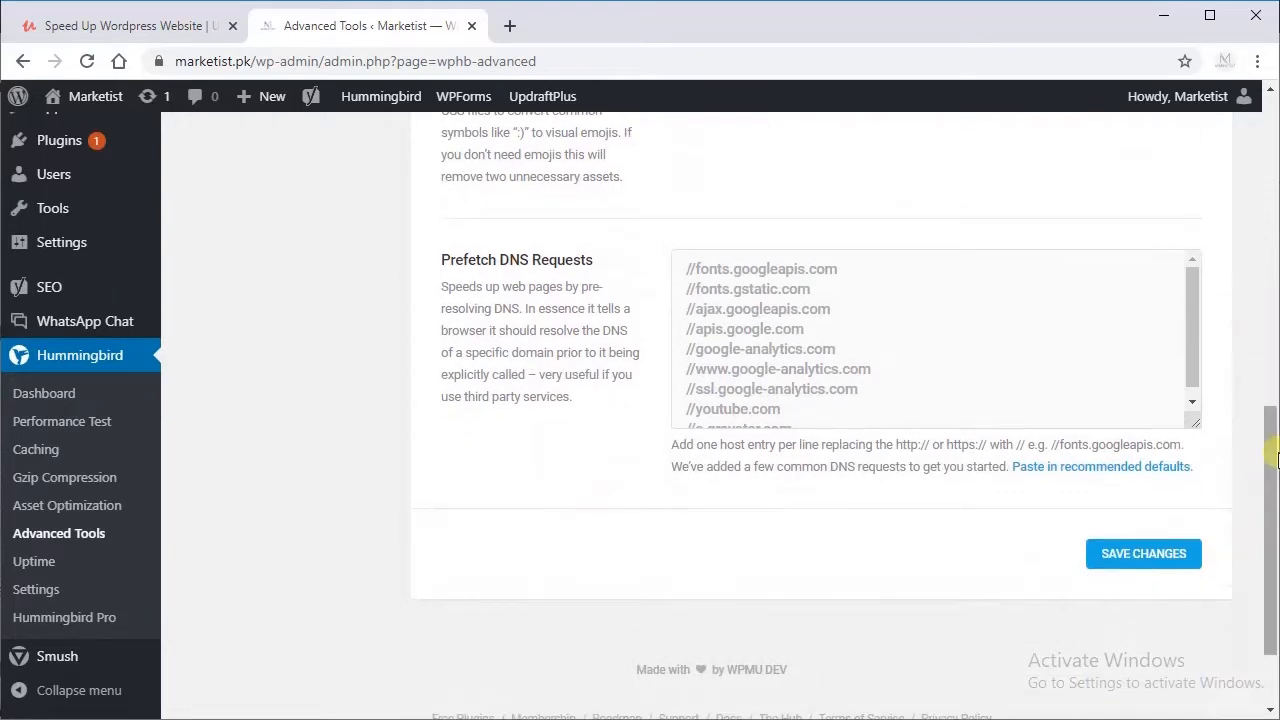
left_click_drag(1269, 486, 1240, 185)
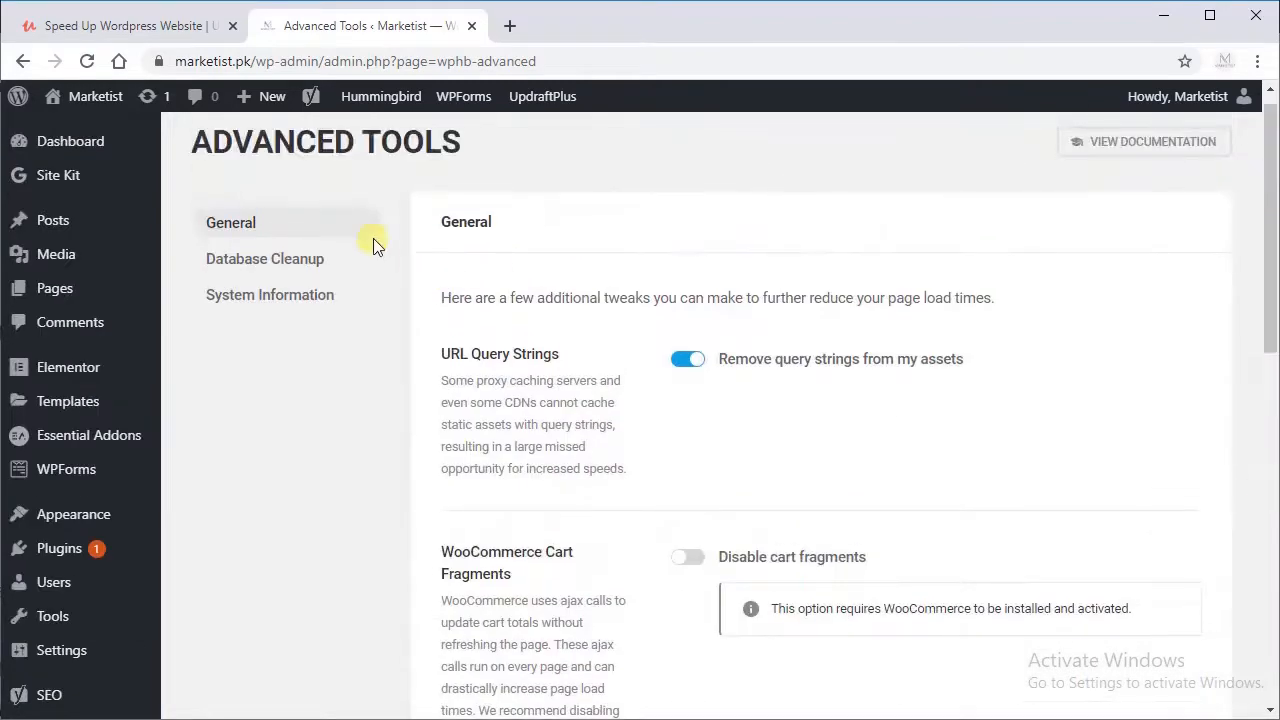
Step: Delete all entries listed in Hummingbird's Database Cleanup and confirm the deletion
left_click(308, 270)
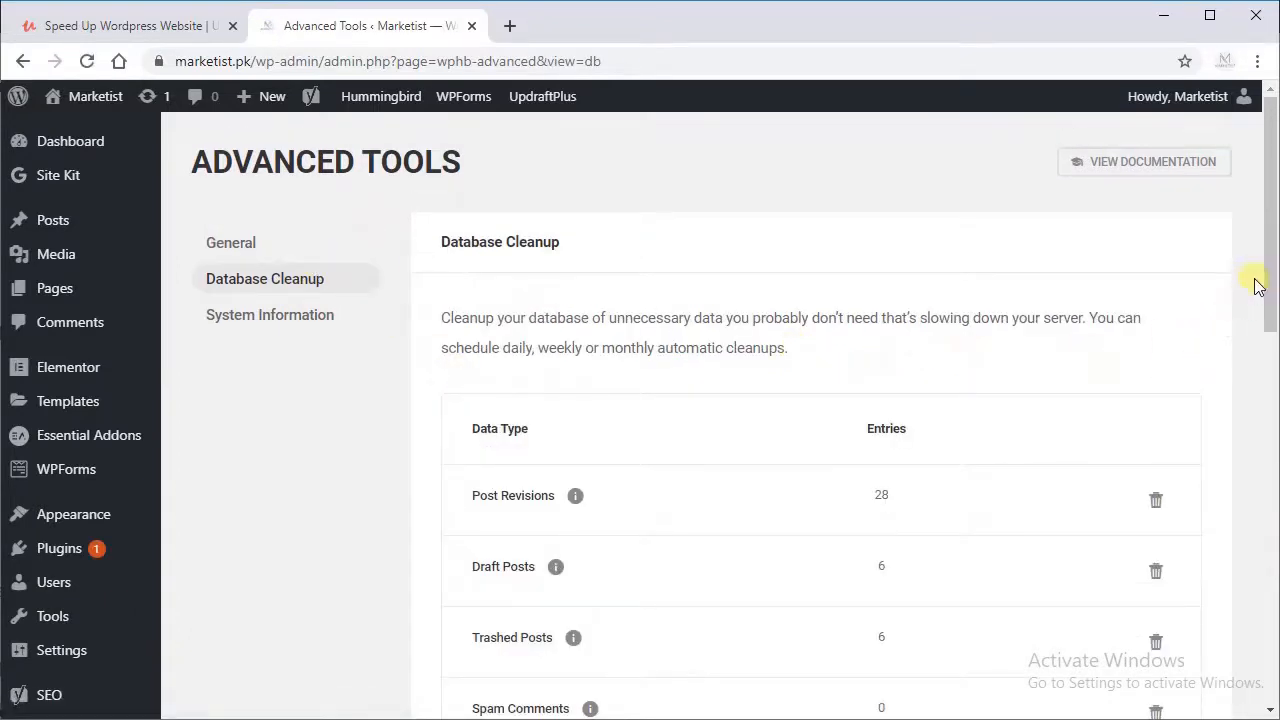
left_click_drag(1266, 189, 1258, 277)
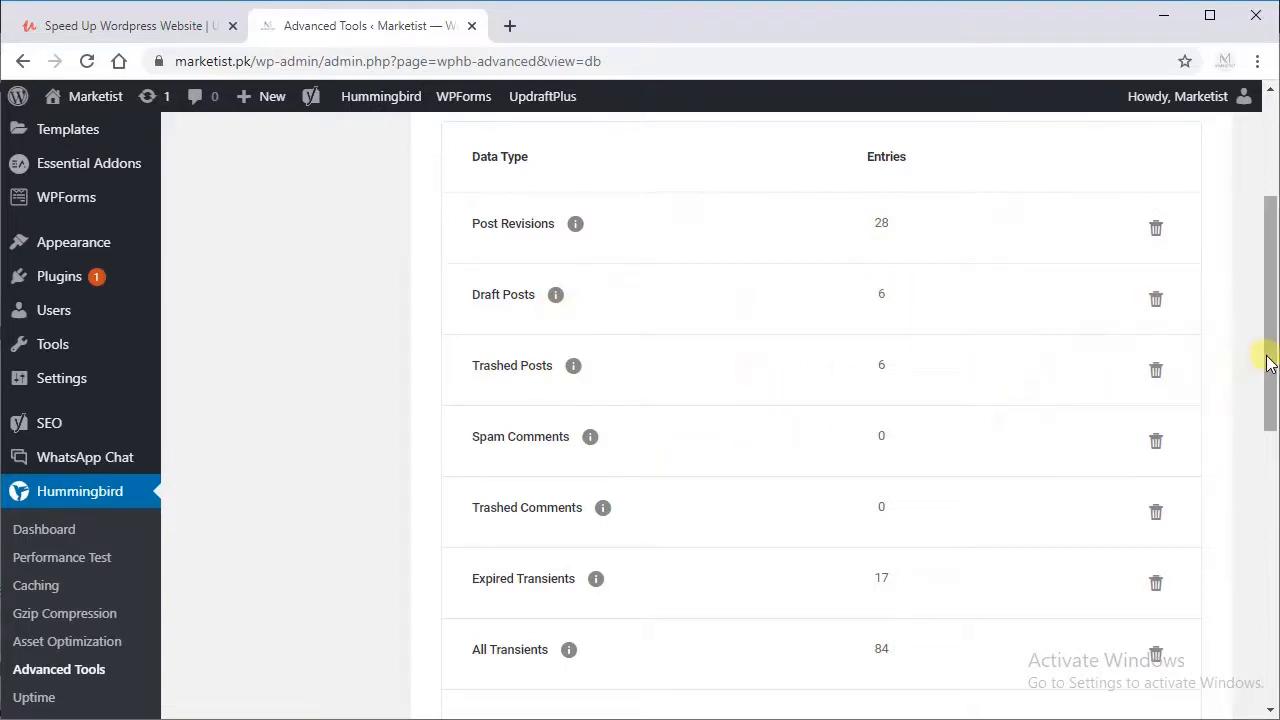
left_click_drag(1266, 357, 1270, 402)
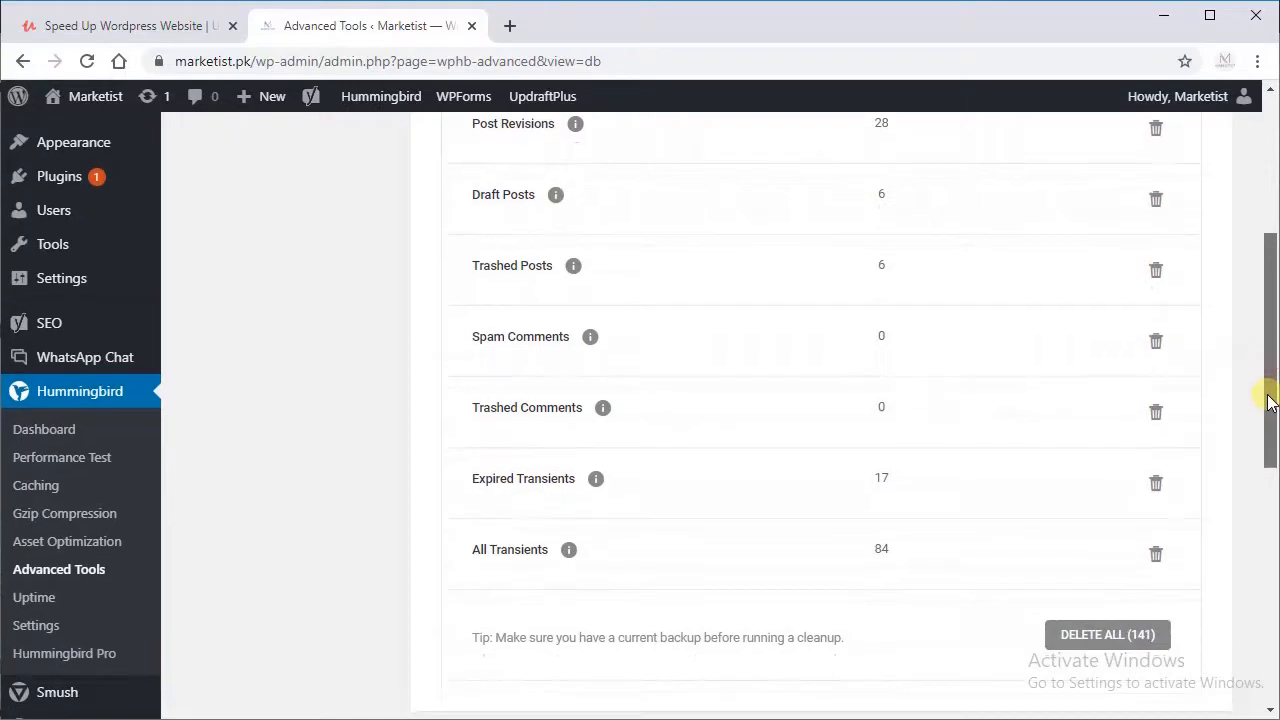
left_click(1095, 638)
left_click(765, 490)
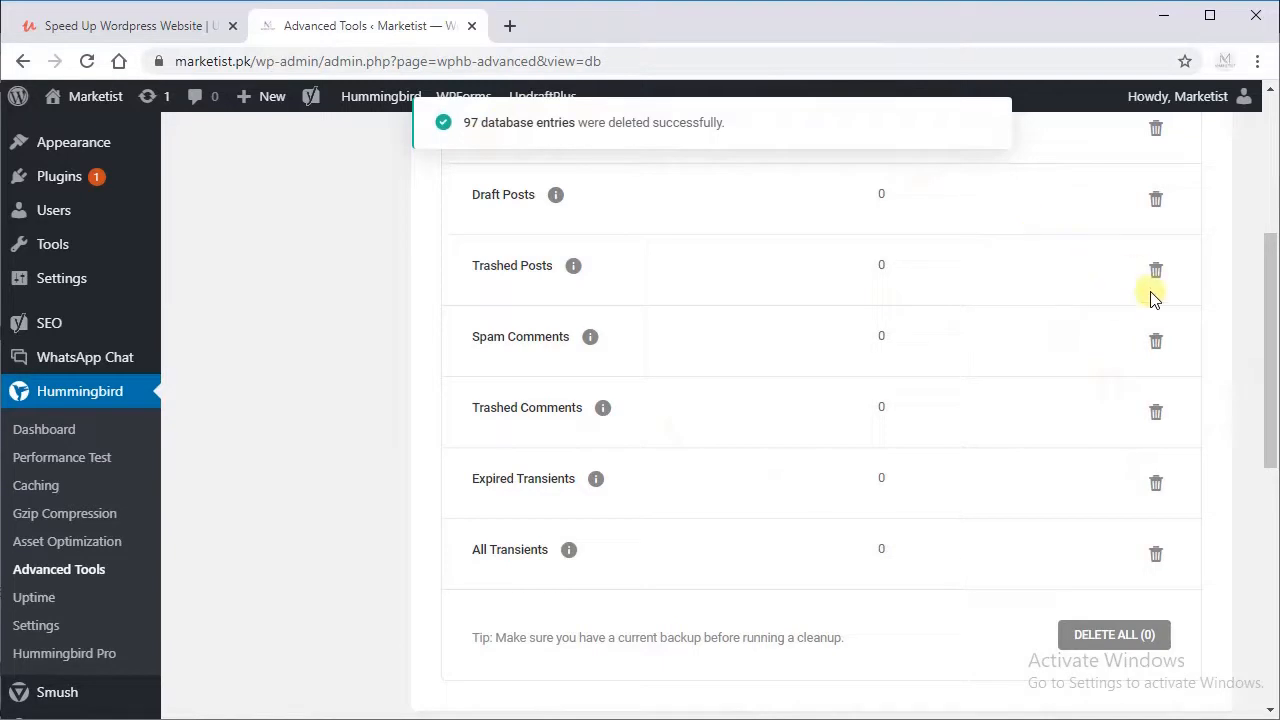
scroll(1252, 355, "up", 4)
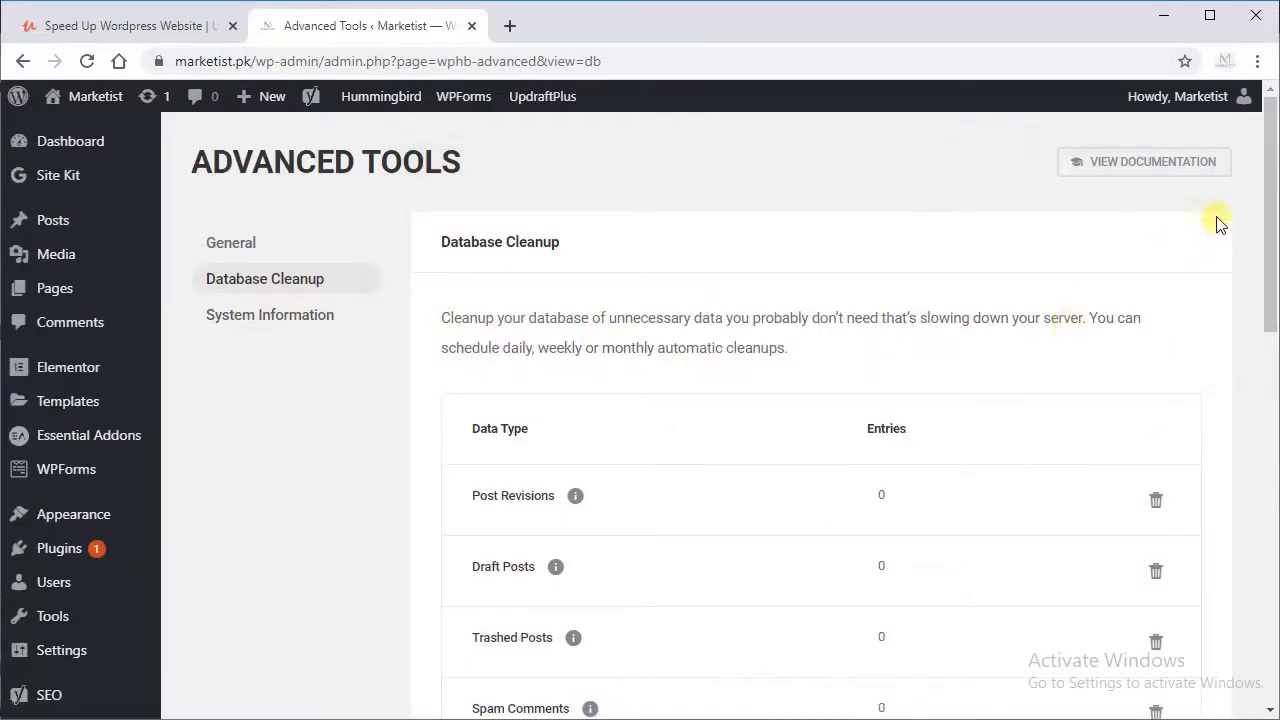
Step: Look over Hummingbird's Uptime page and its General, Data & Settings and Accessibility settings
left_click_drag(1268, 222, 1262, 400)
left_click(34, 561)
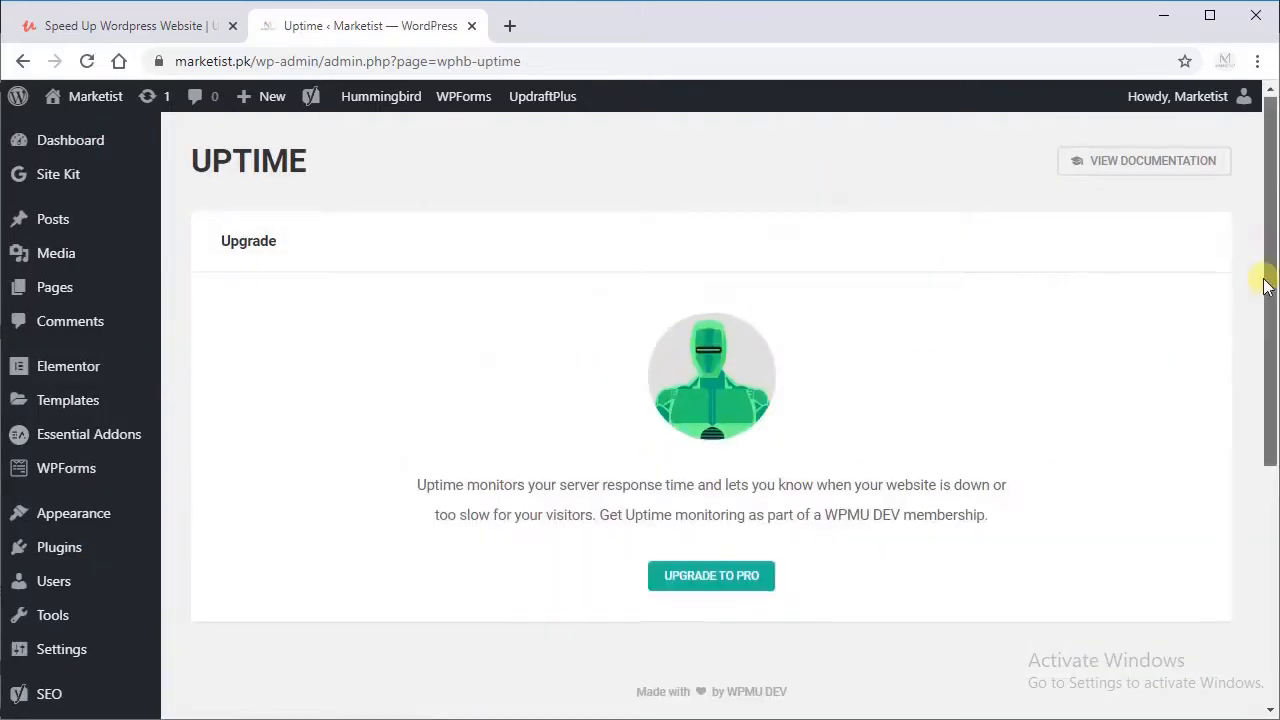
scroll(1262, 300, "down", 4)
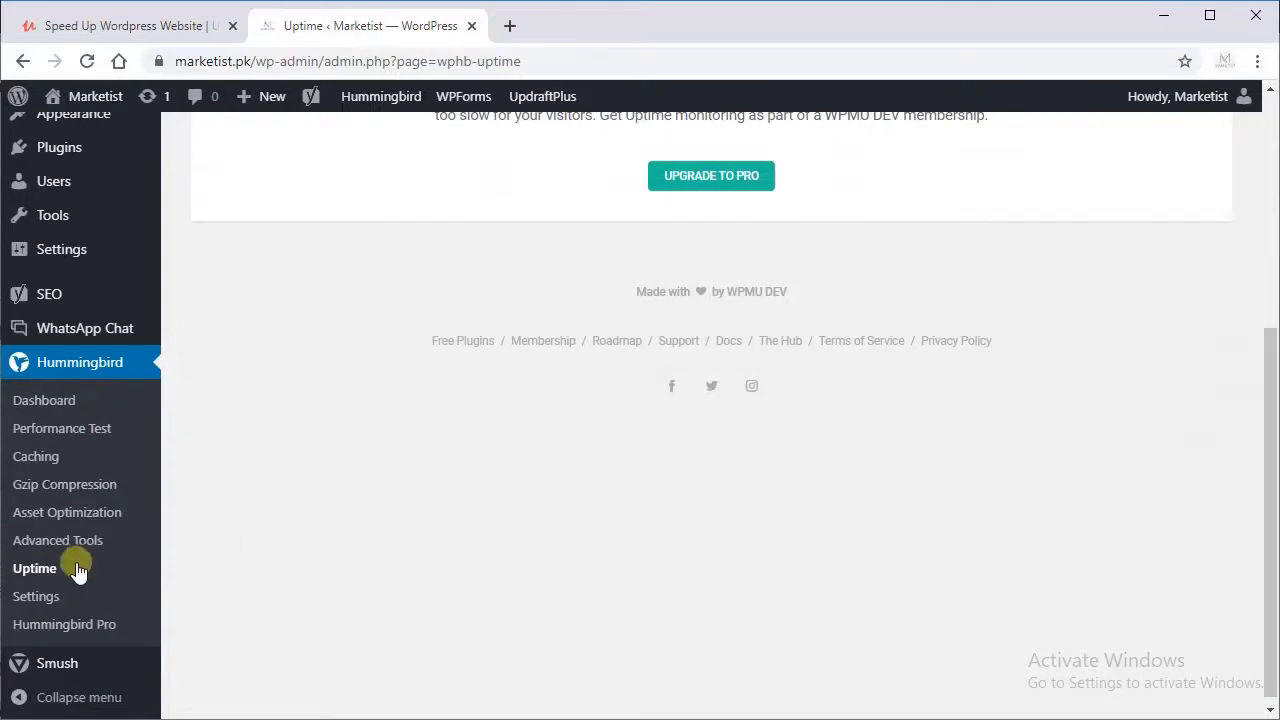
left_click(50, 597)
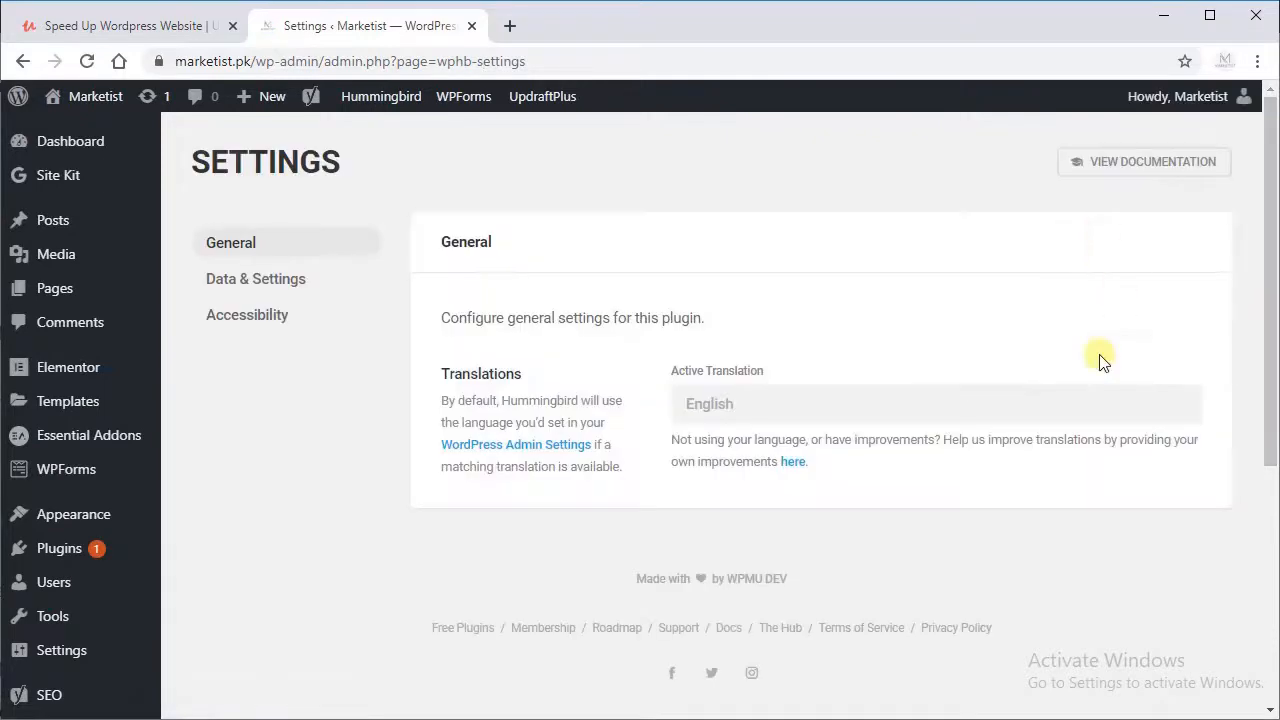
left_click(258, 290)
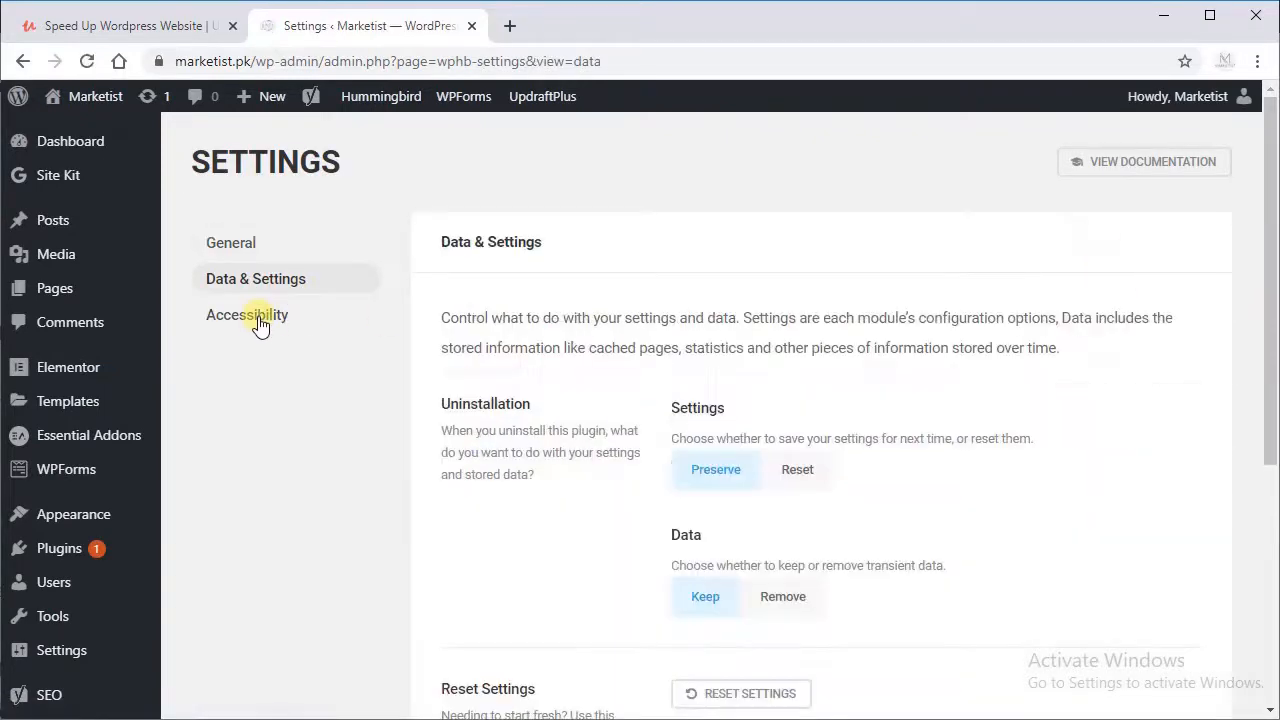
left_click(258, 328)
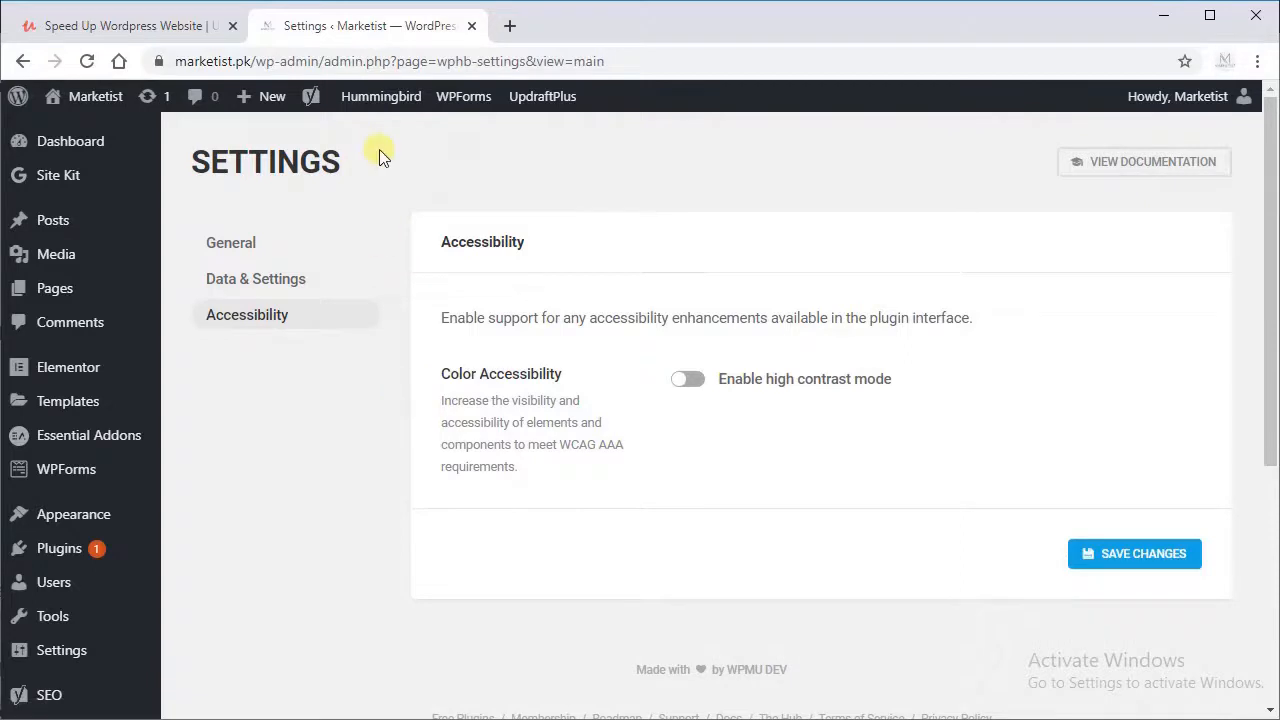
Step: Clear Hummingbird's cache and run a new performance test on the site
mouse_move(389, 106)
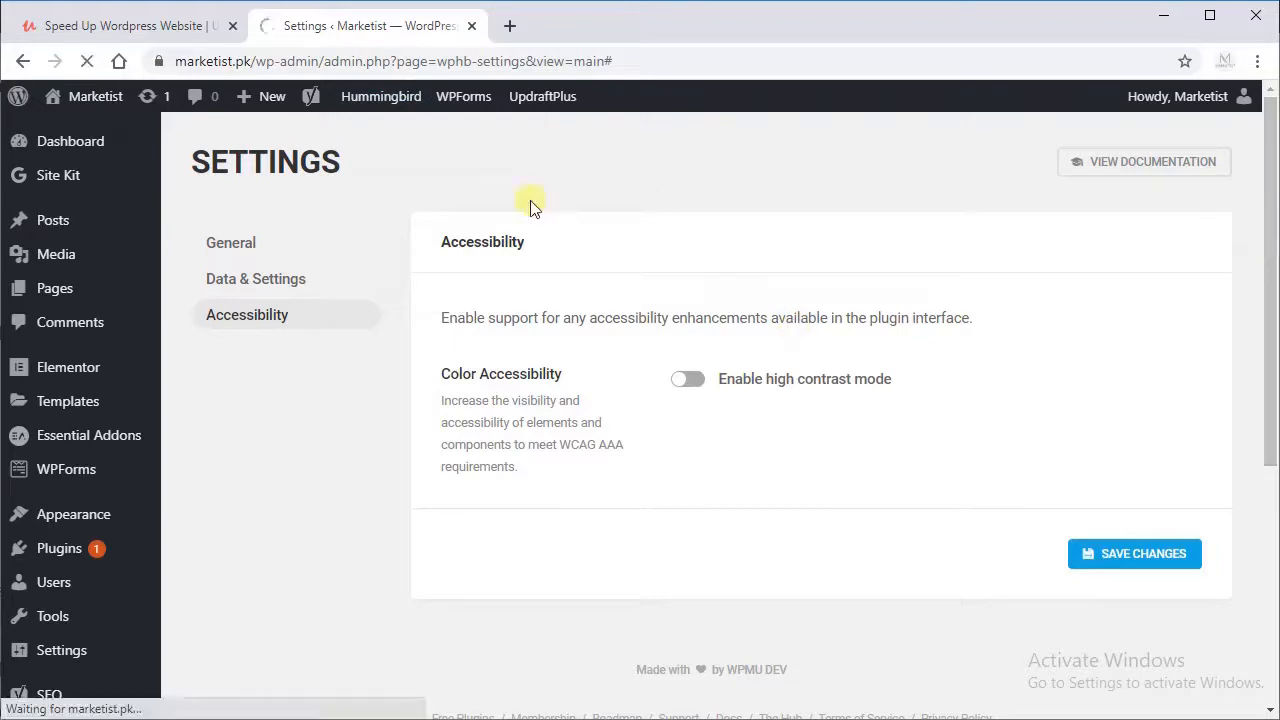
left_click(385, 145)
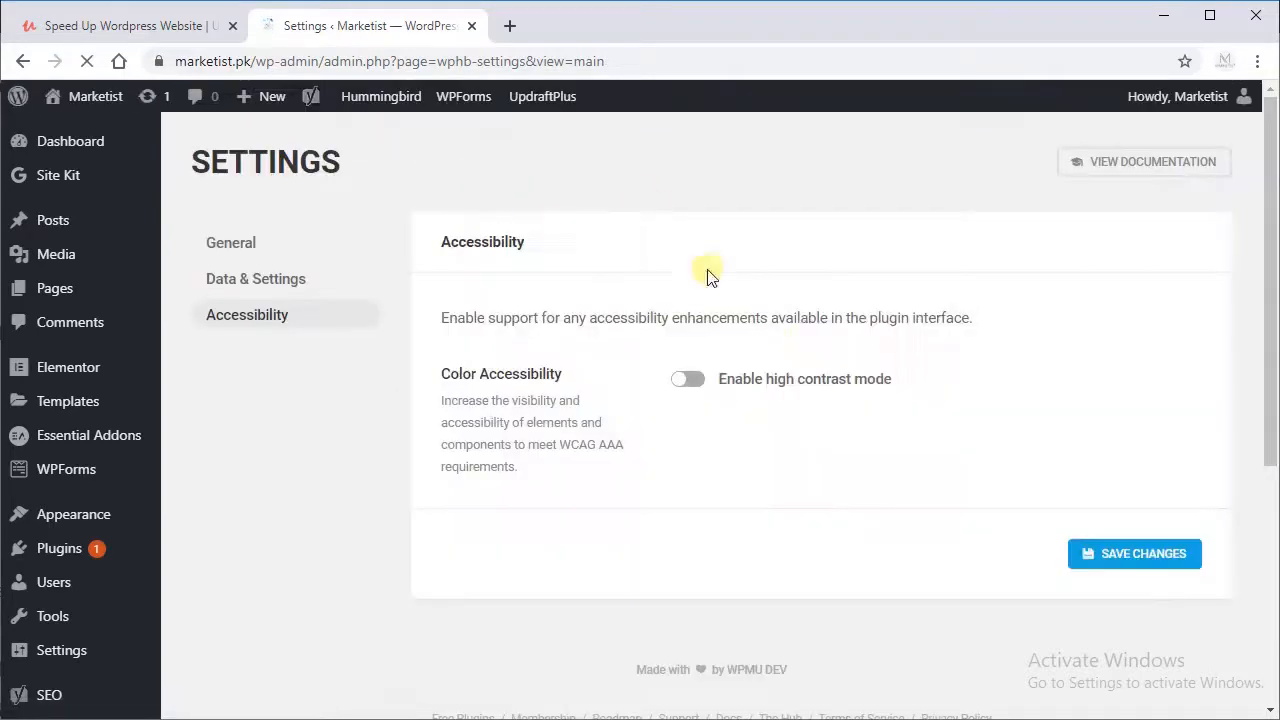
left_click_drag(1268, 246, 1249, 434)
left_click(91, 505)
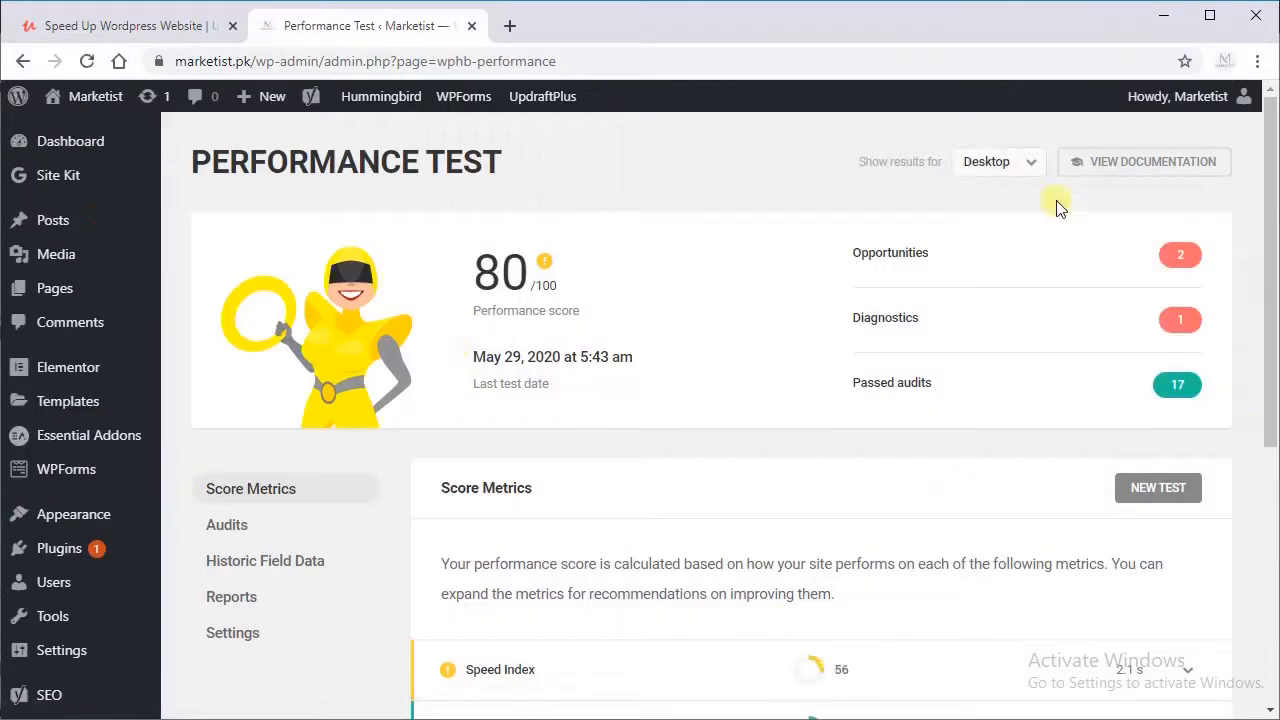
left_click(1157, 487)
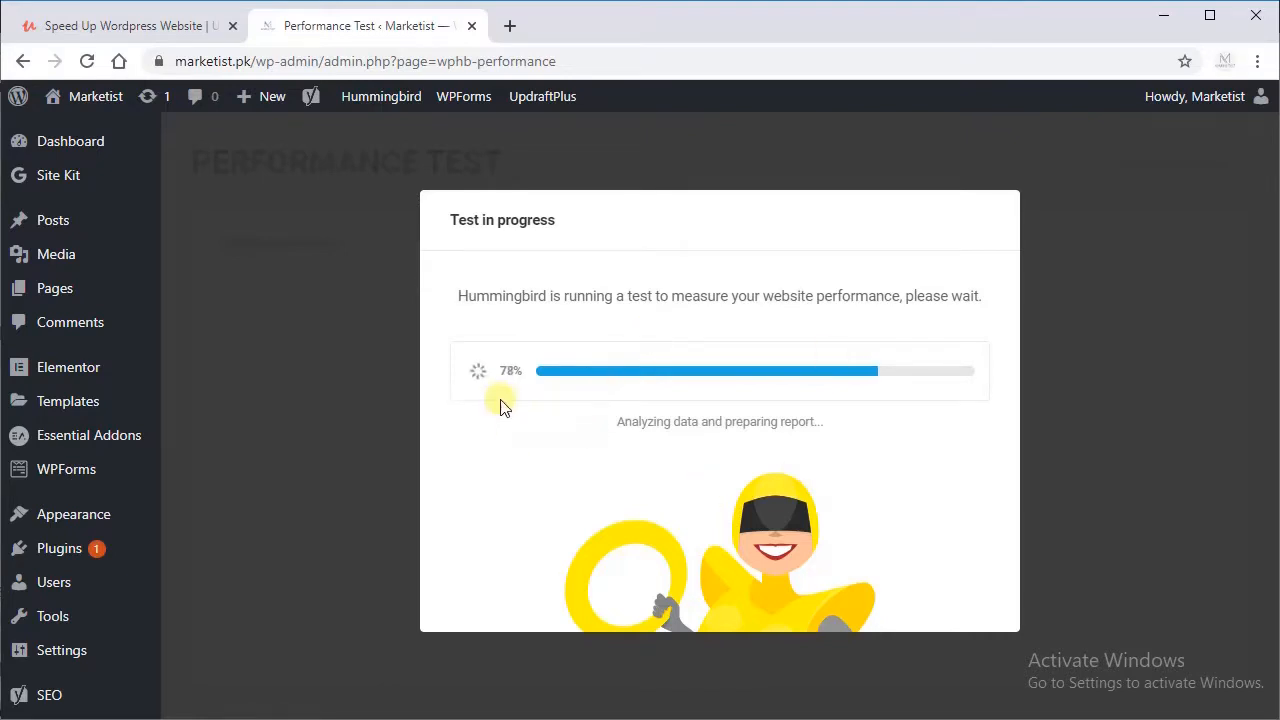
double_click(506, 372)
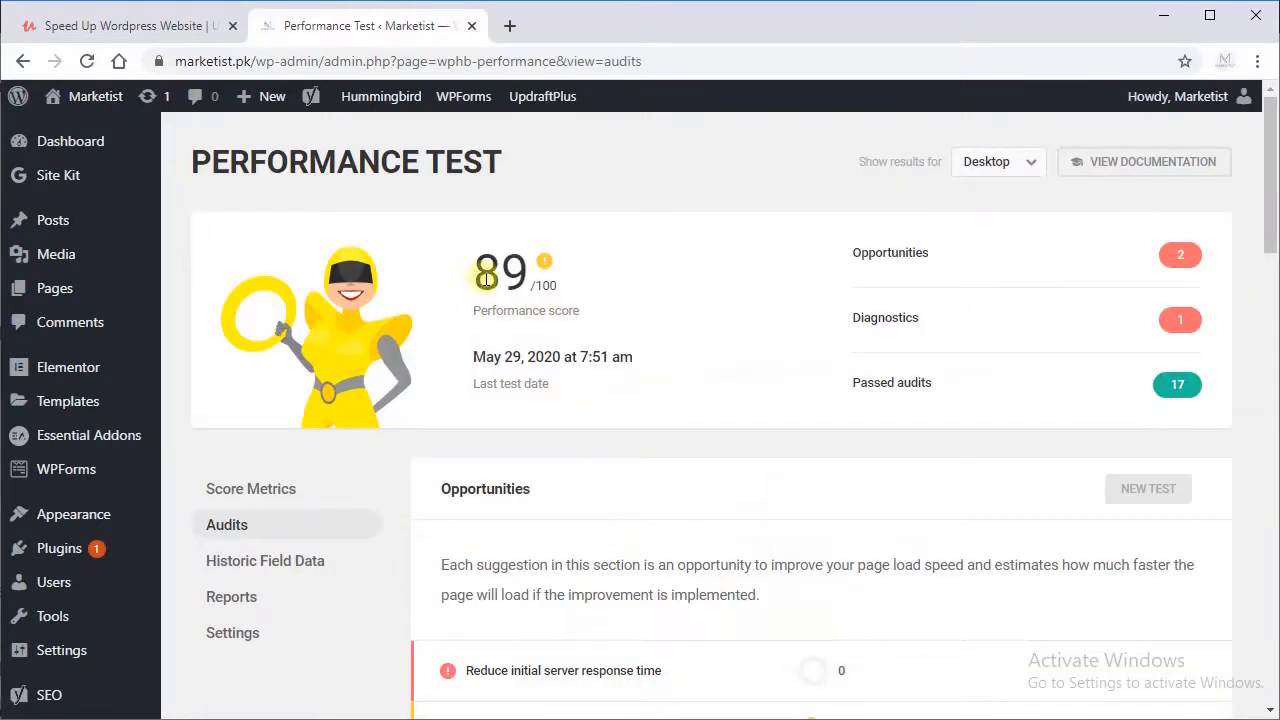
Step: Show the performance test results for Mobile and check the performance score
left_click(1004, 178)
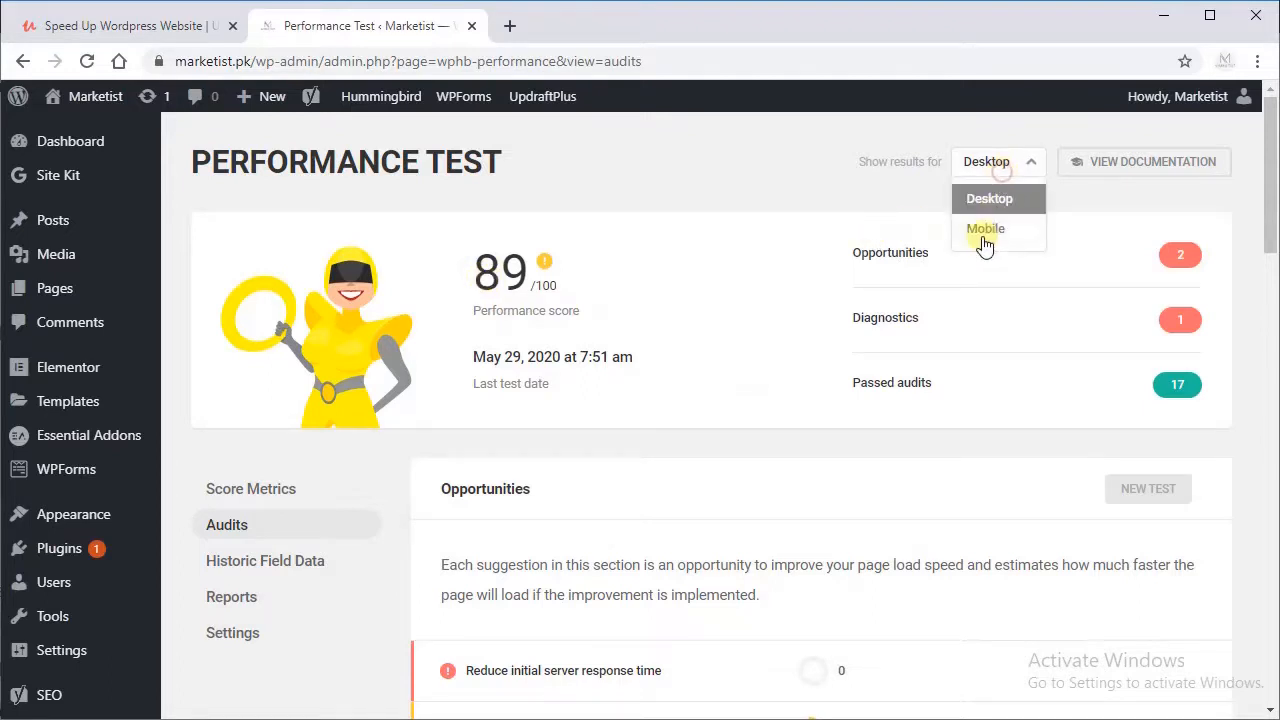
left_click(984, 238)
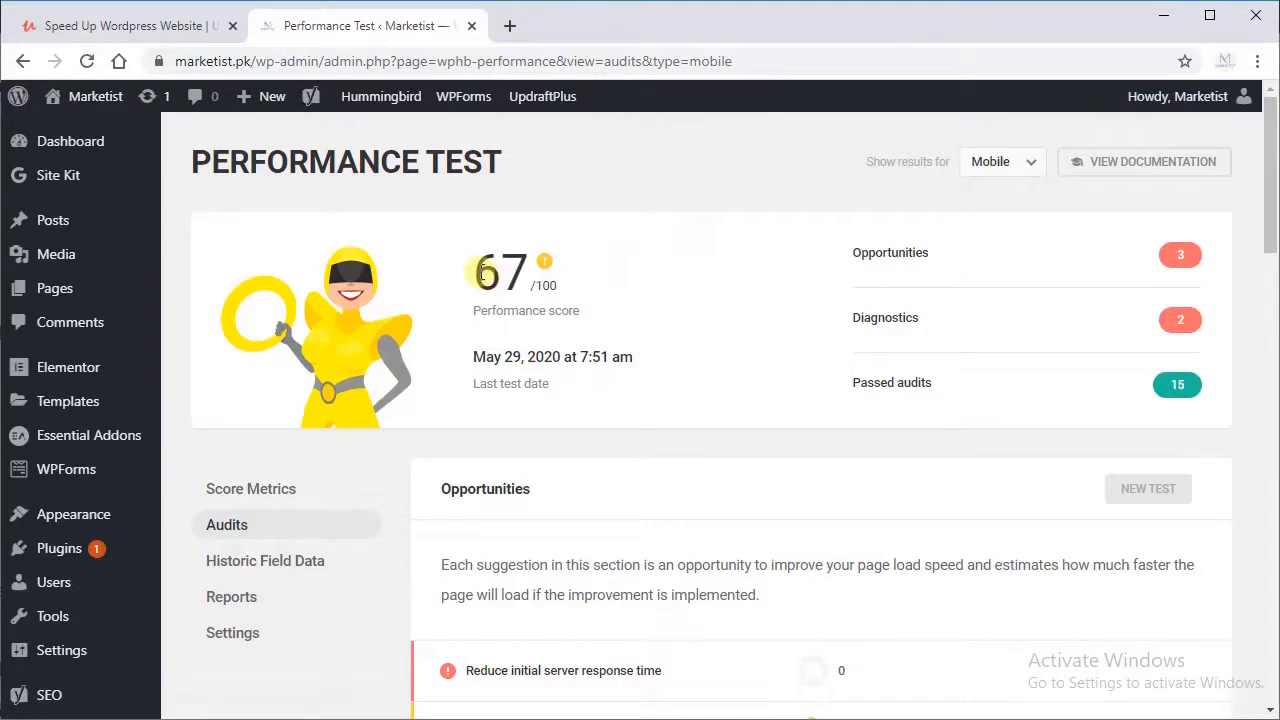
left_click_drag(481, 272, 530, 273)
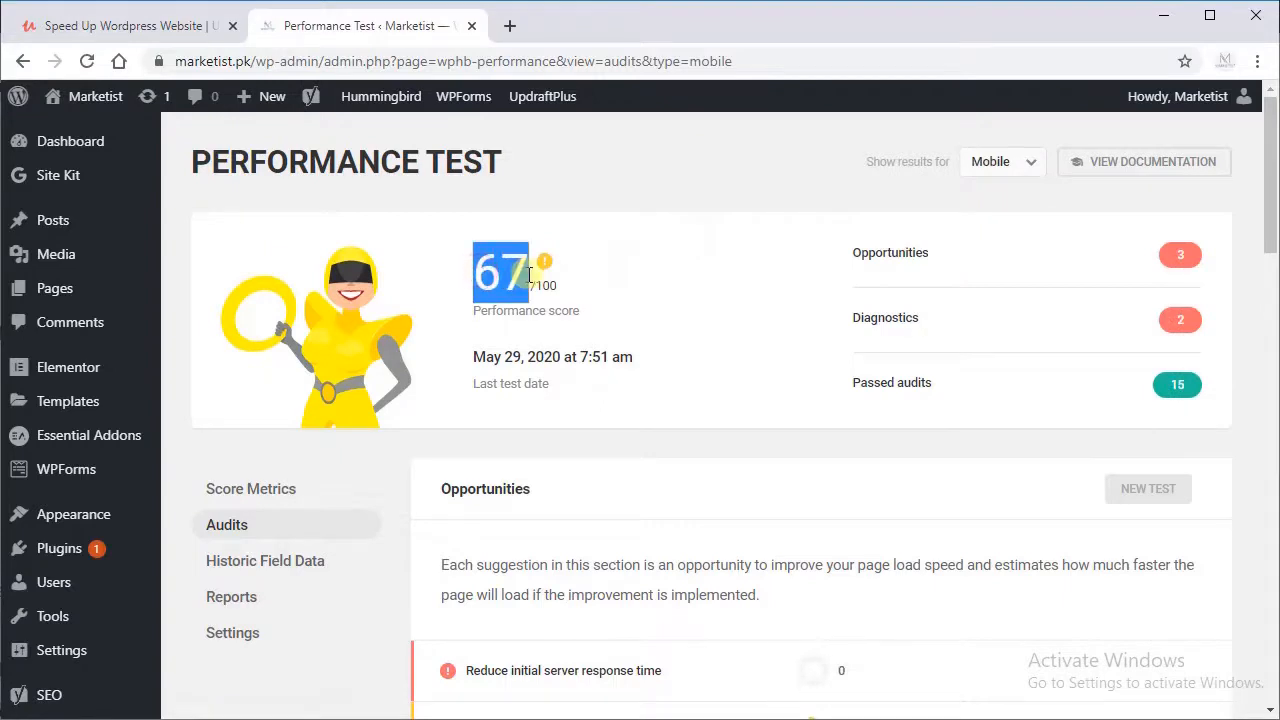
left_click(568, 319)
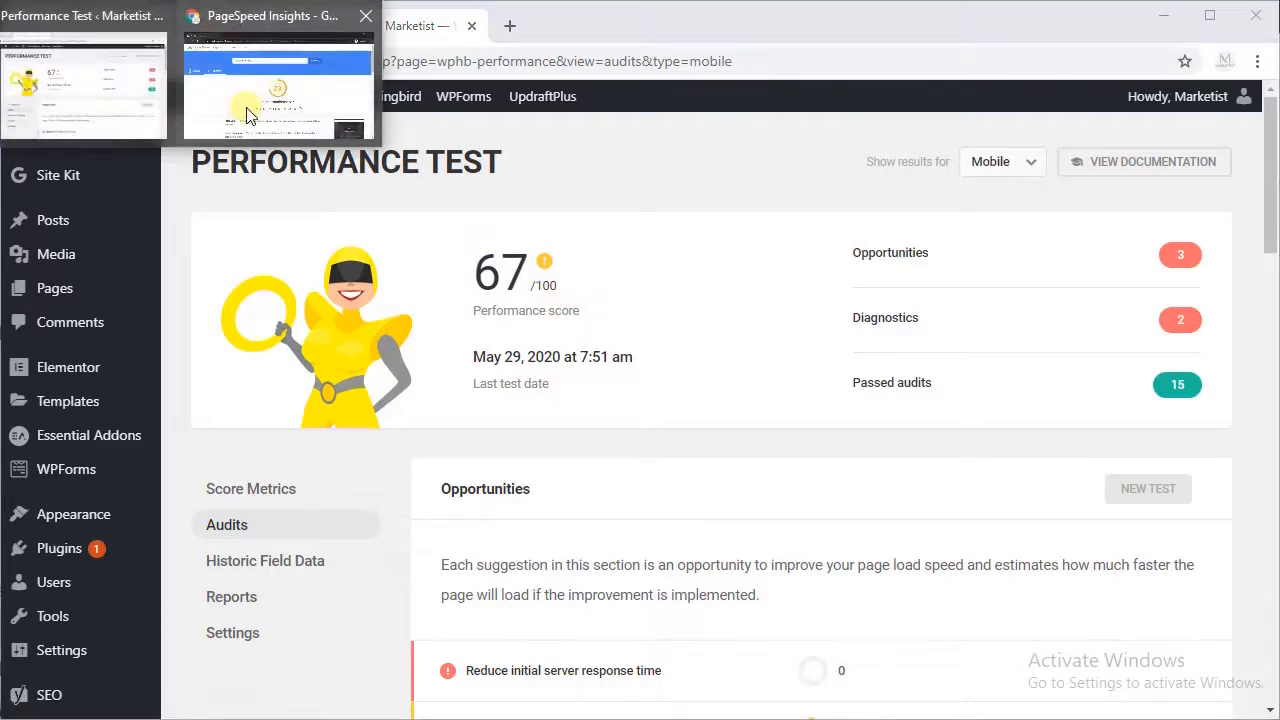
left_click(248, 115)
left_click(903, 225)
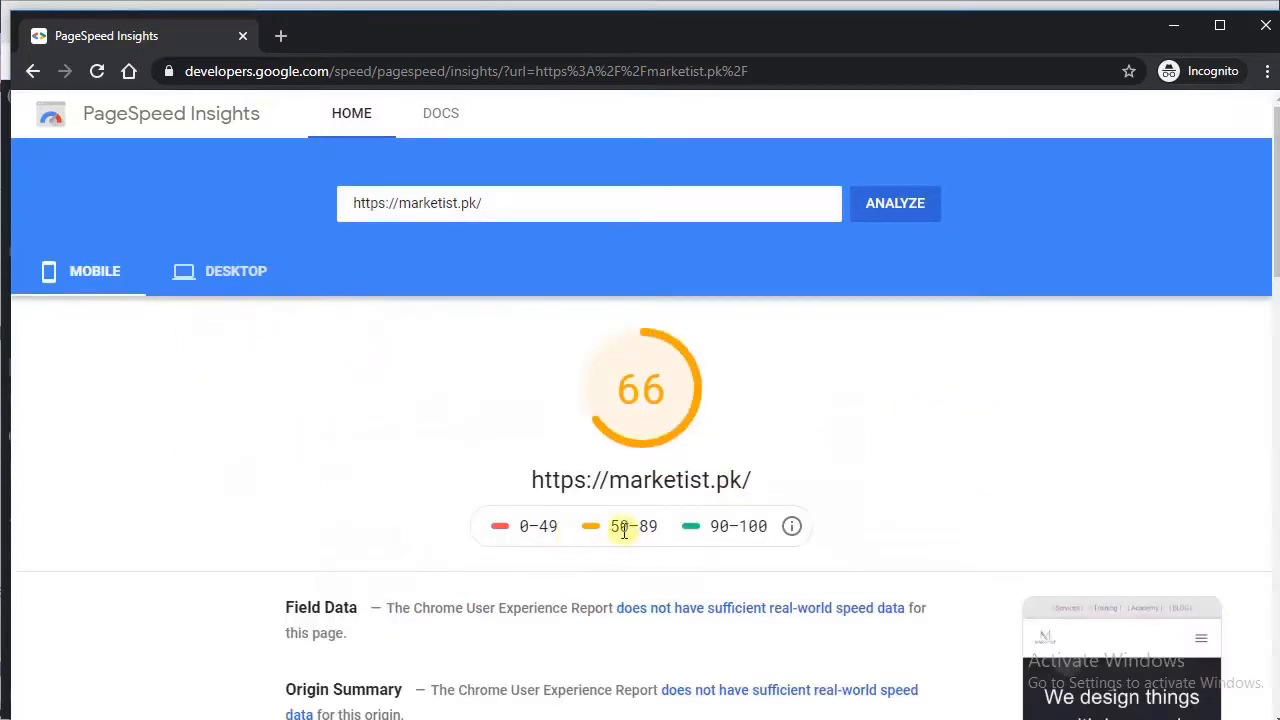
left_click_drag(613, 528, 657, 528)
left_click(245, 294)
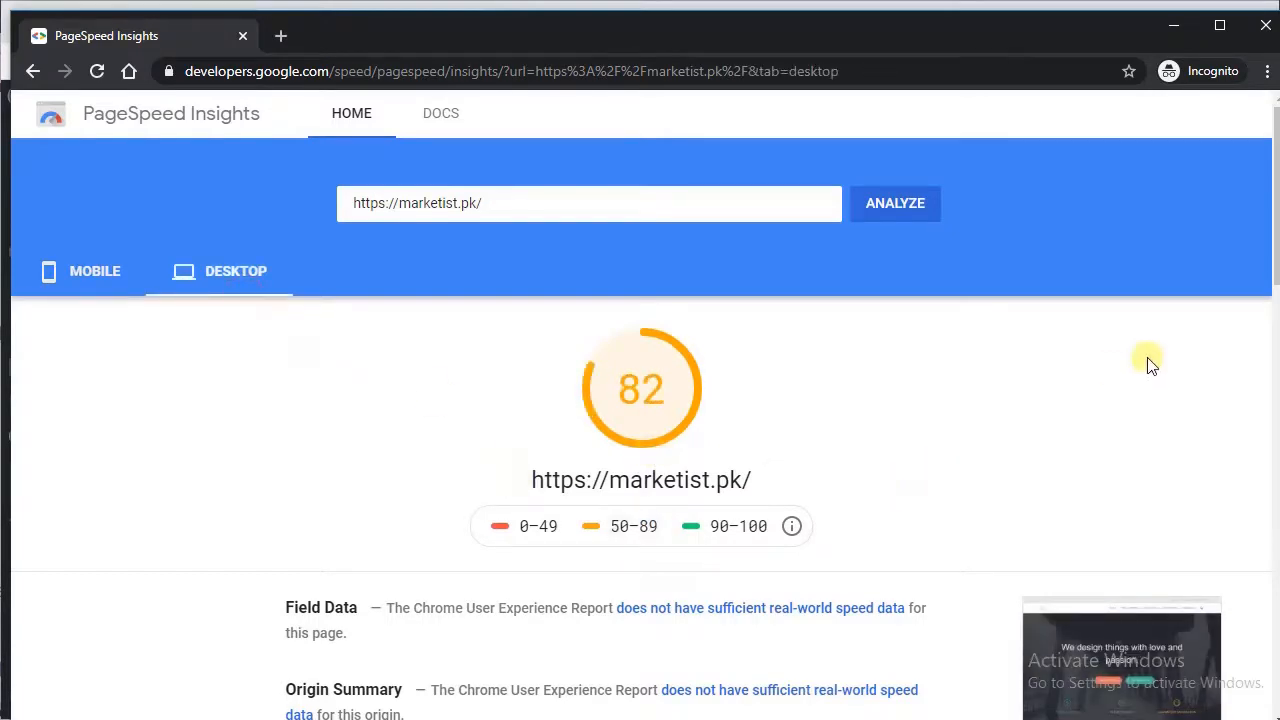
left_click_drag(1268, 214, 1270, 345)
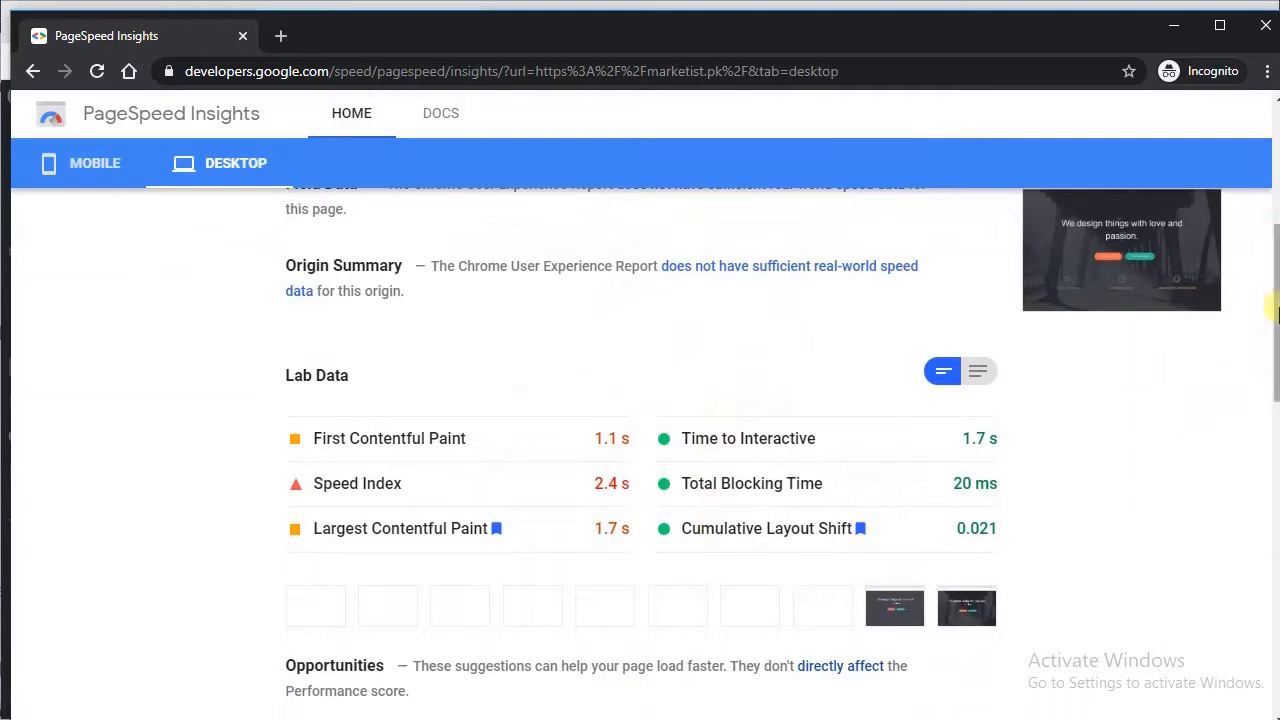
scroll(1265, 312, "up", 5)
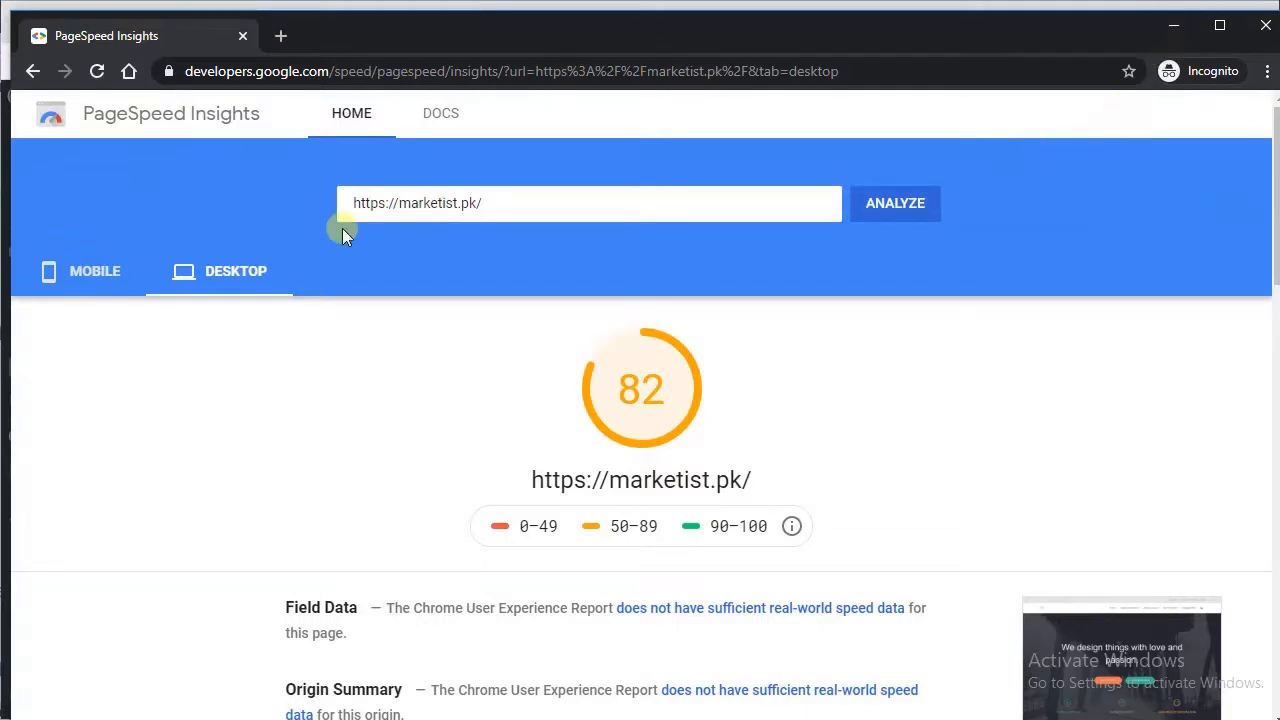
Step: Switch back to the WordPress admin window and activate the installed plugin WP-Optimize - Clean, Compress, Cache
left_click(1140, 2)
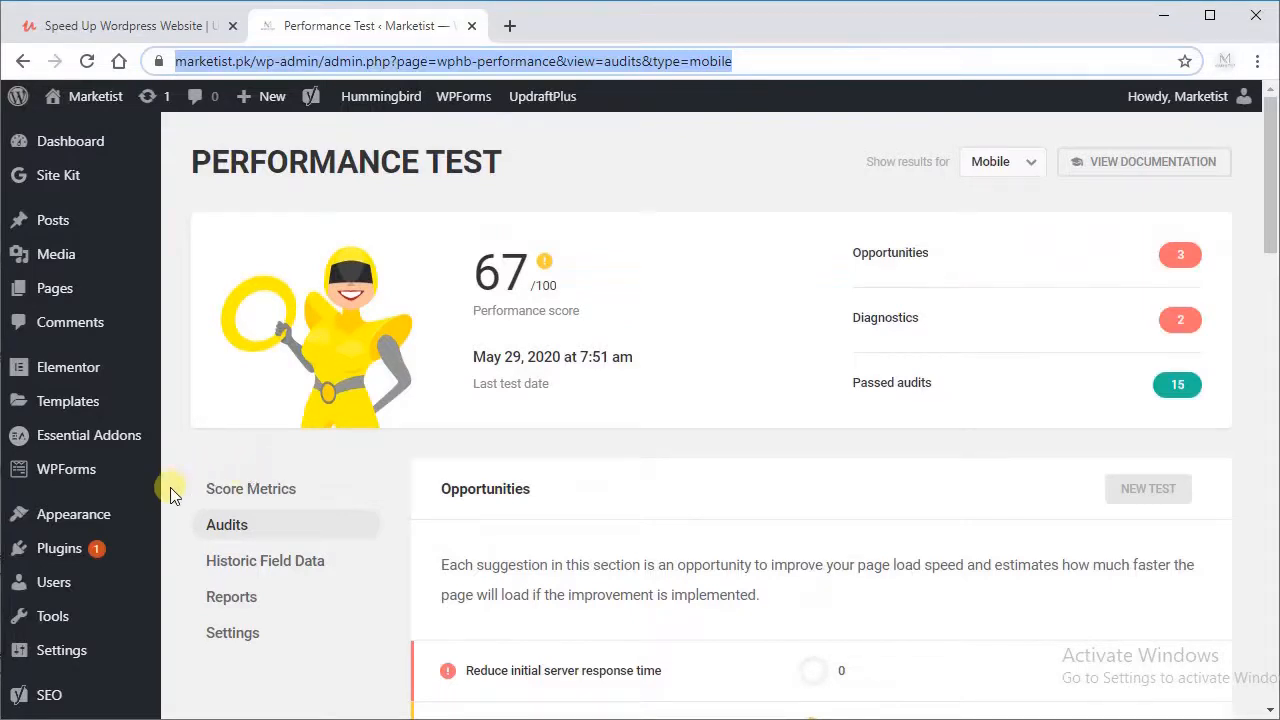
left_click(80, 552)
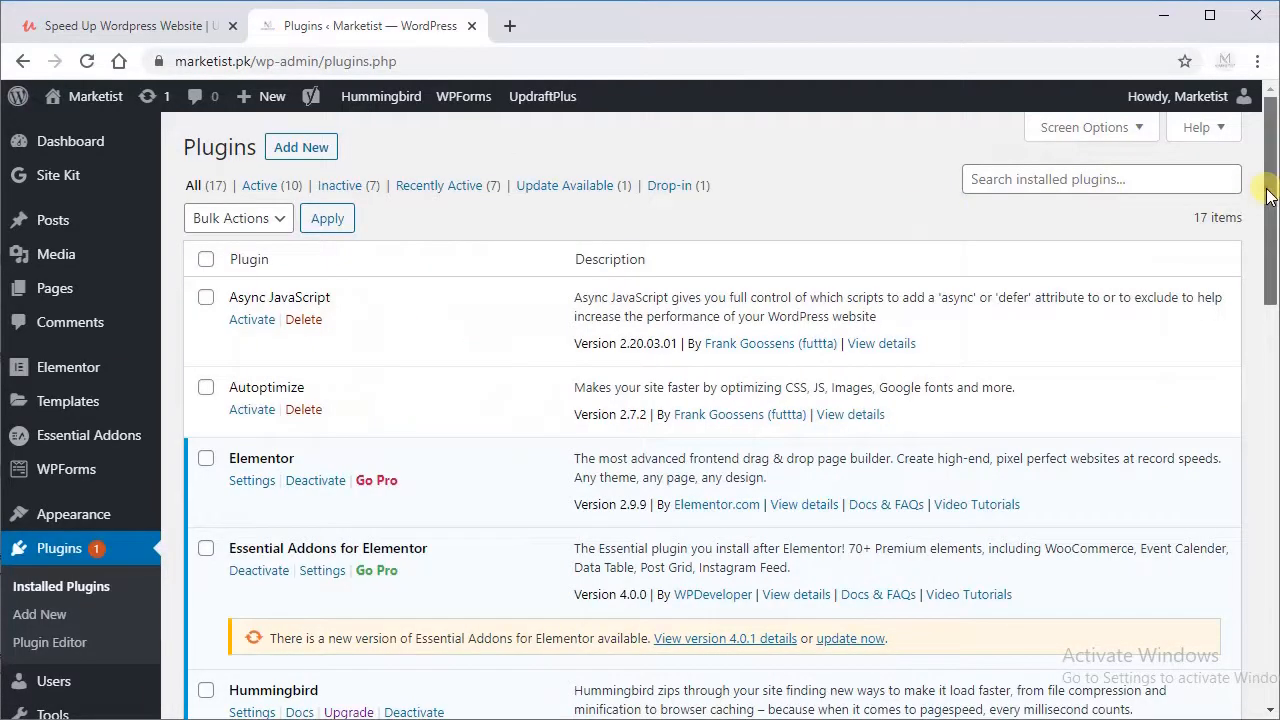
left_click_drag(1268, 206, 1252, 515)
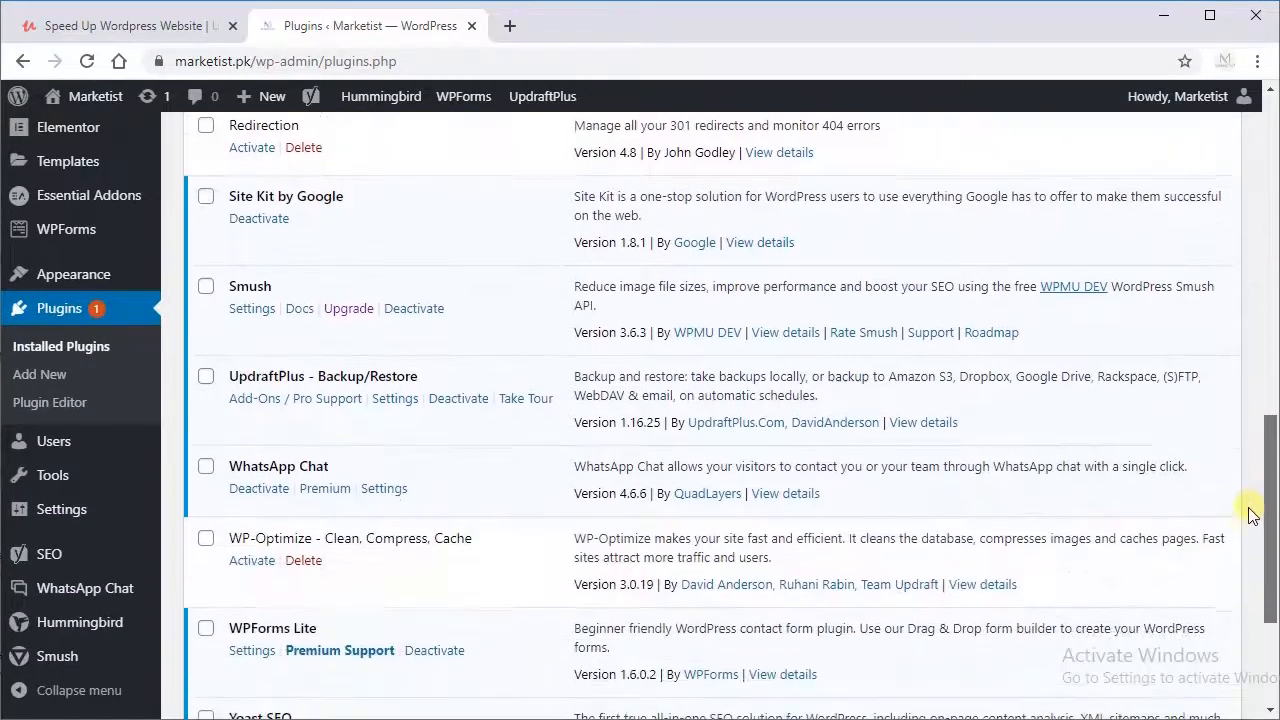
left_click(253, 562)
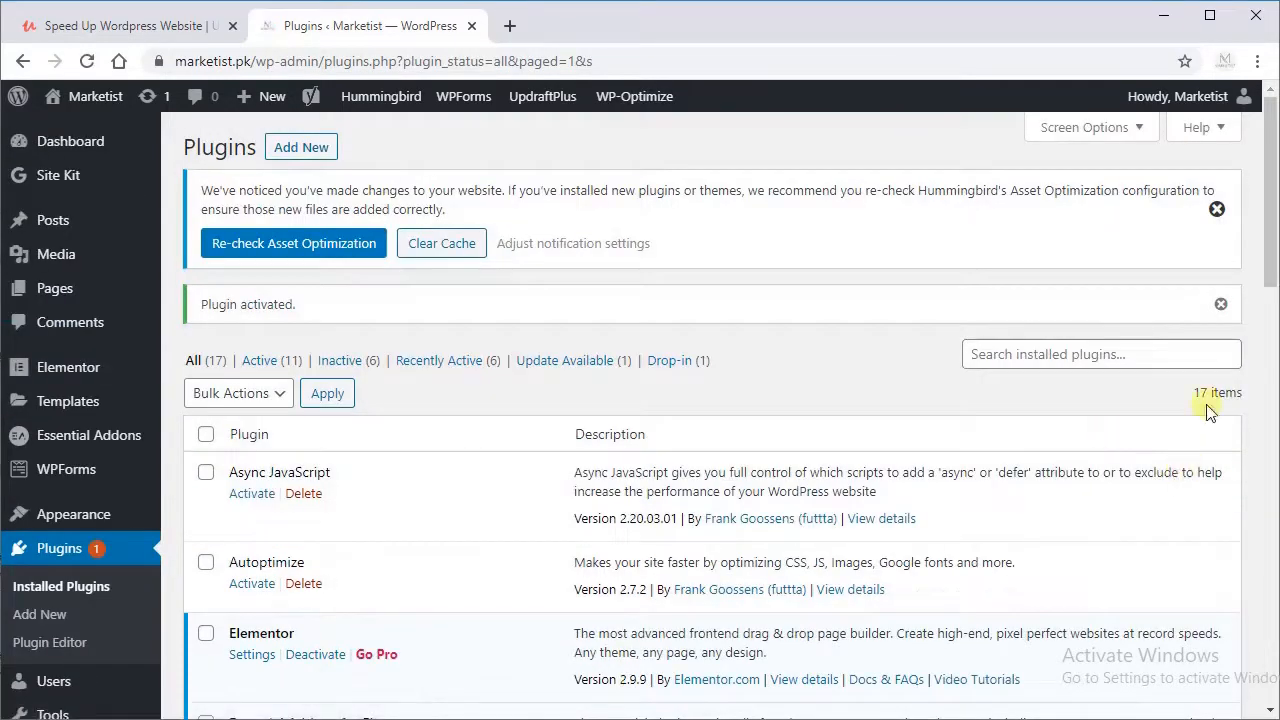
Step: Select every database optimization in WP-Optimize and run them all without taking an UpdraftPlus backup
left_click_drag(1270, 245, 1260, 394)
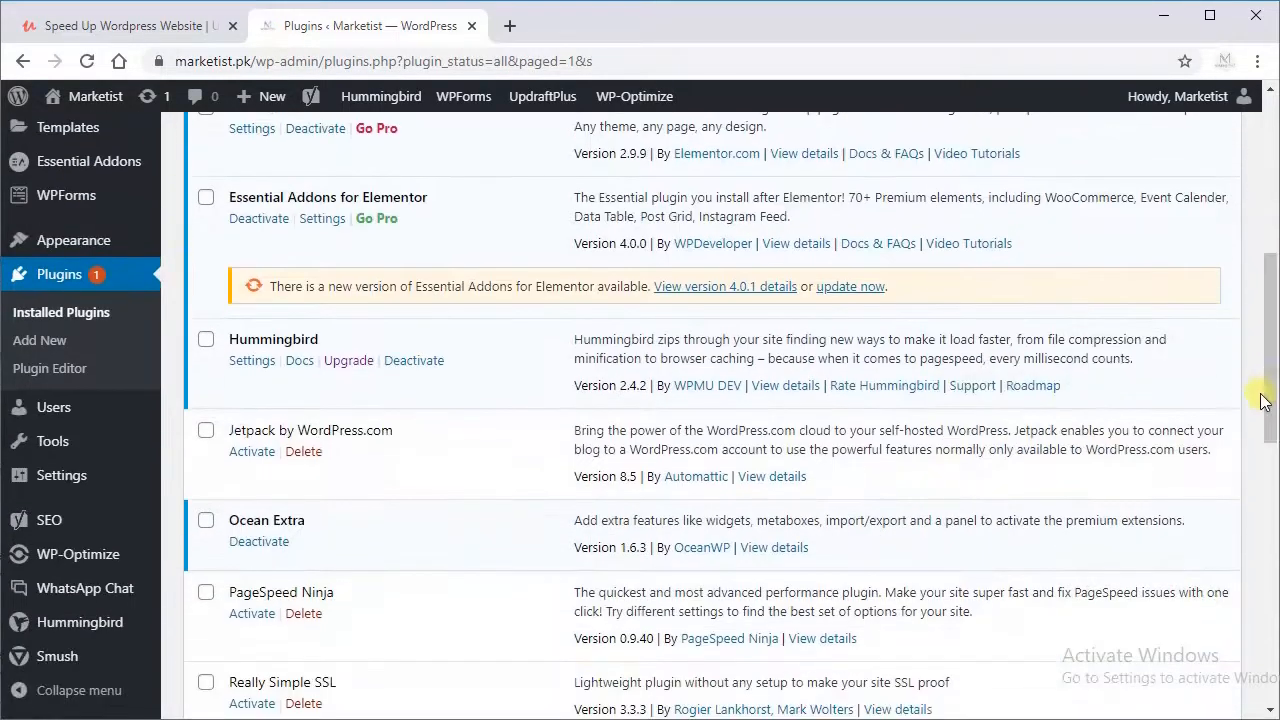
left_click(105, 560)
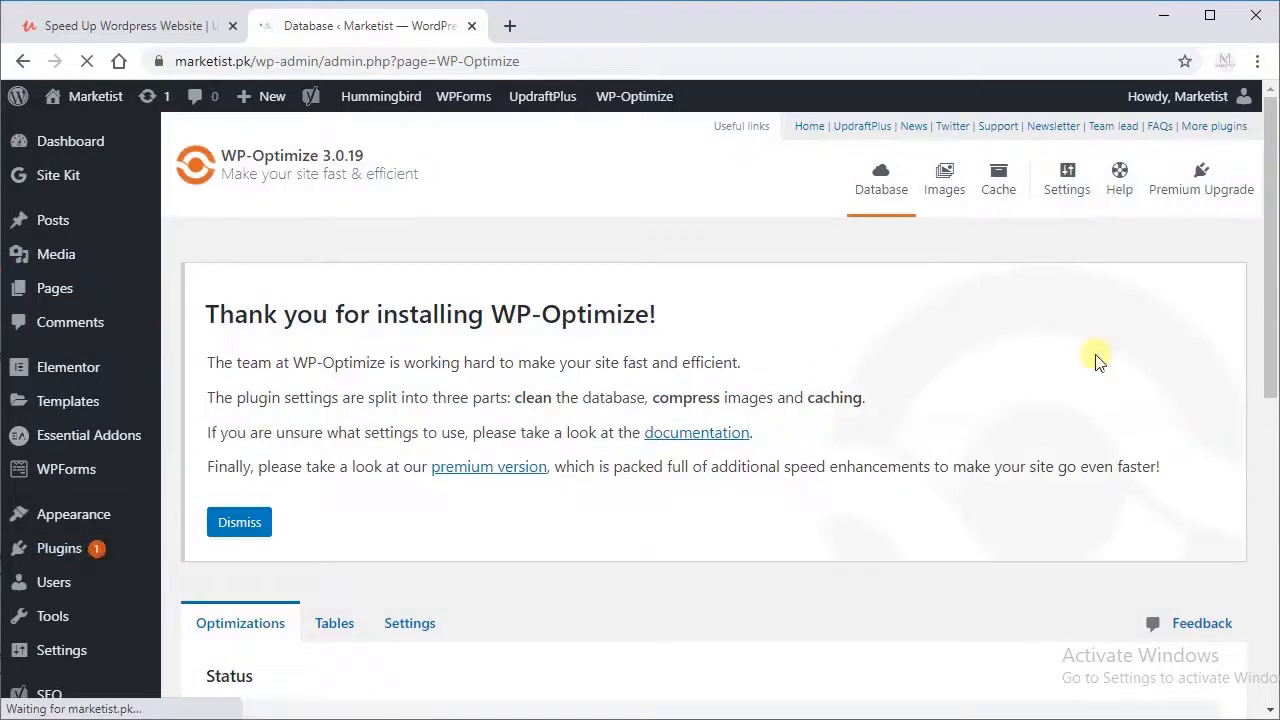
left_click_drag(1266, 280, 1246, 423)
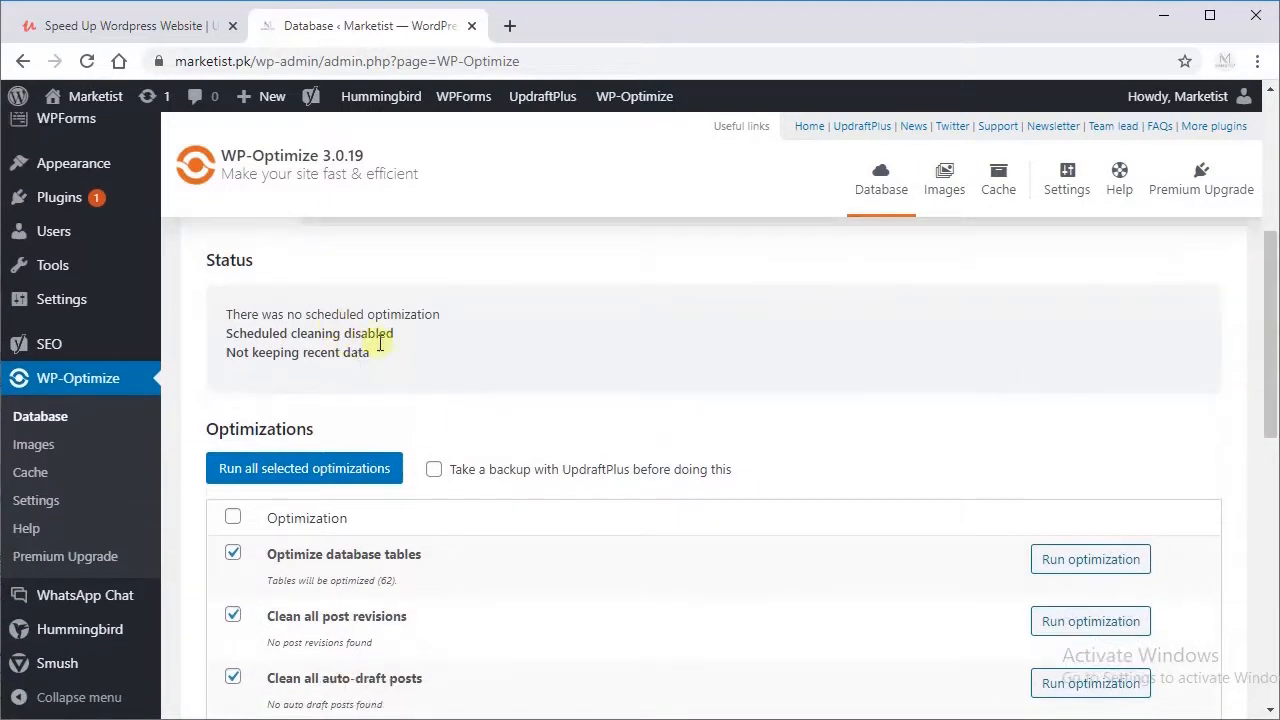
left_click(232, 518)
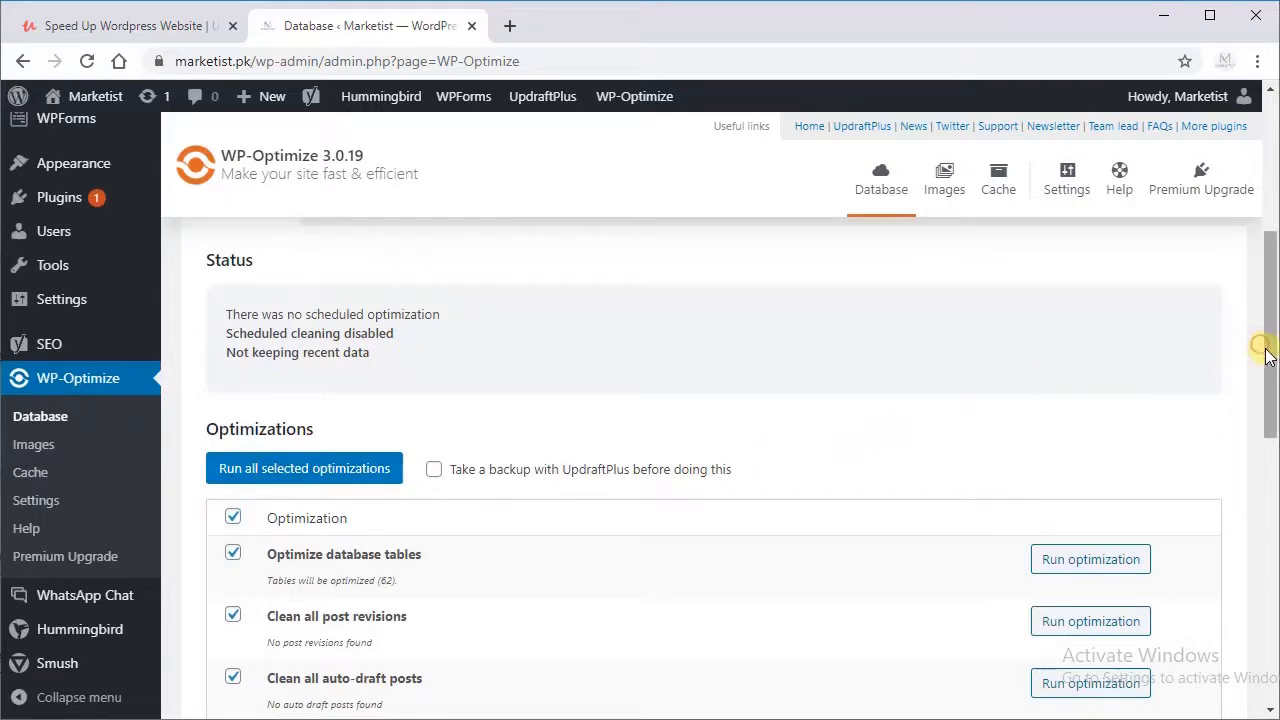
left_click_drag(1266, 357, 1223, 429)
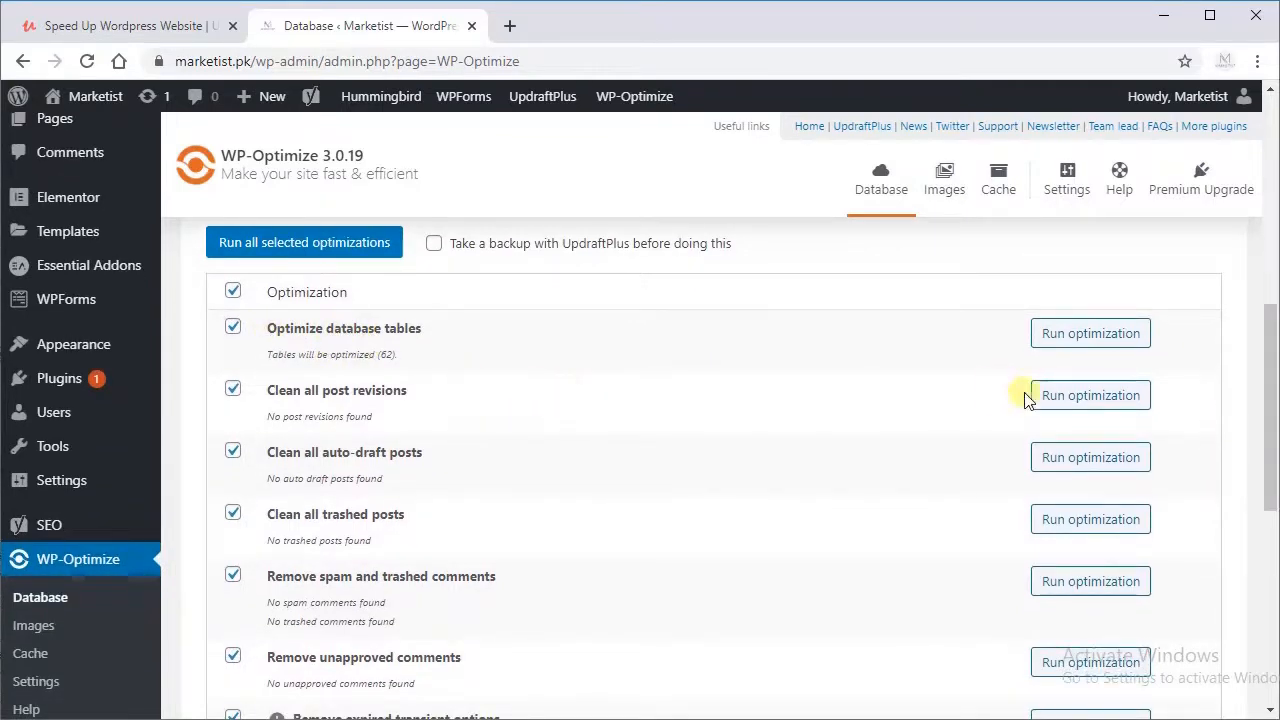
left_click_drag(1277, 411, 1257, 585)
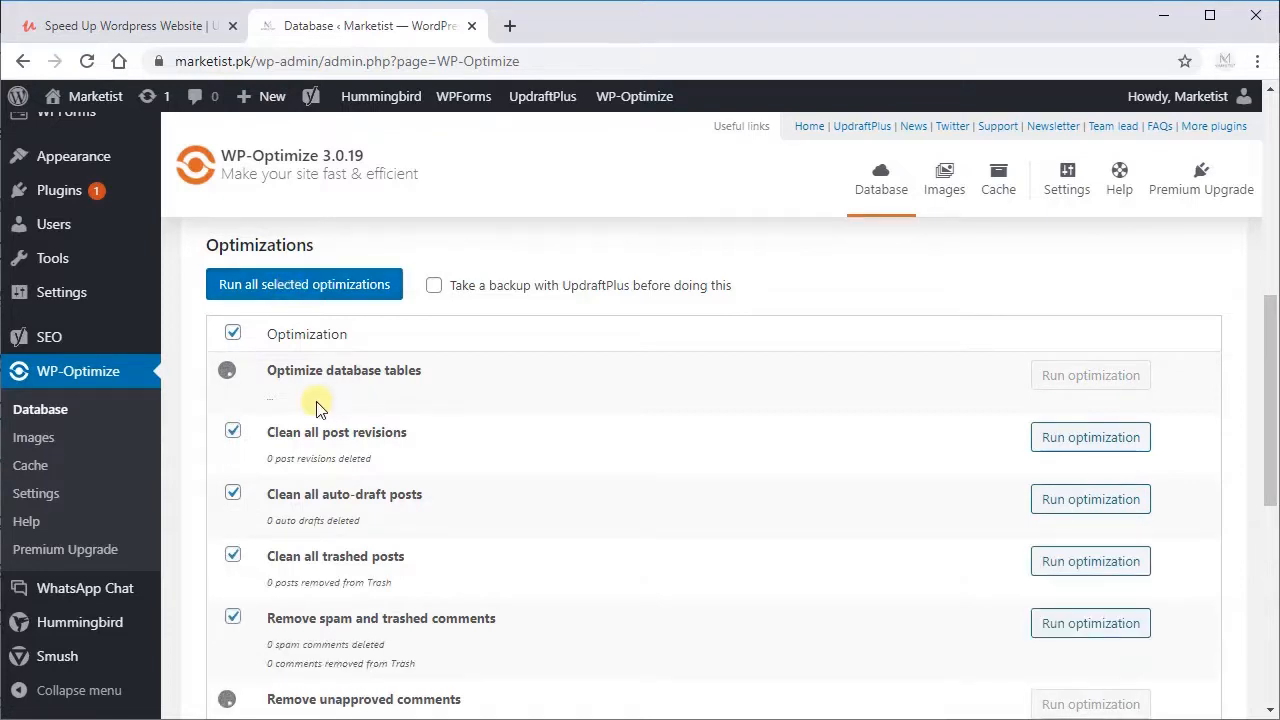
scroll(297, 415, "down", 1)
scroll(297, 415, "down", 2)
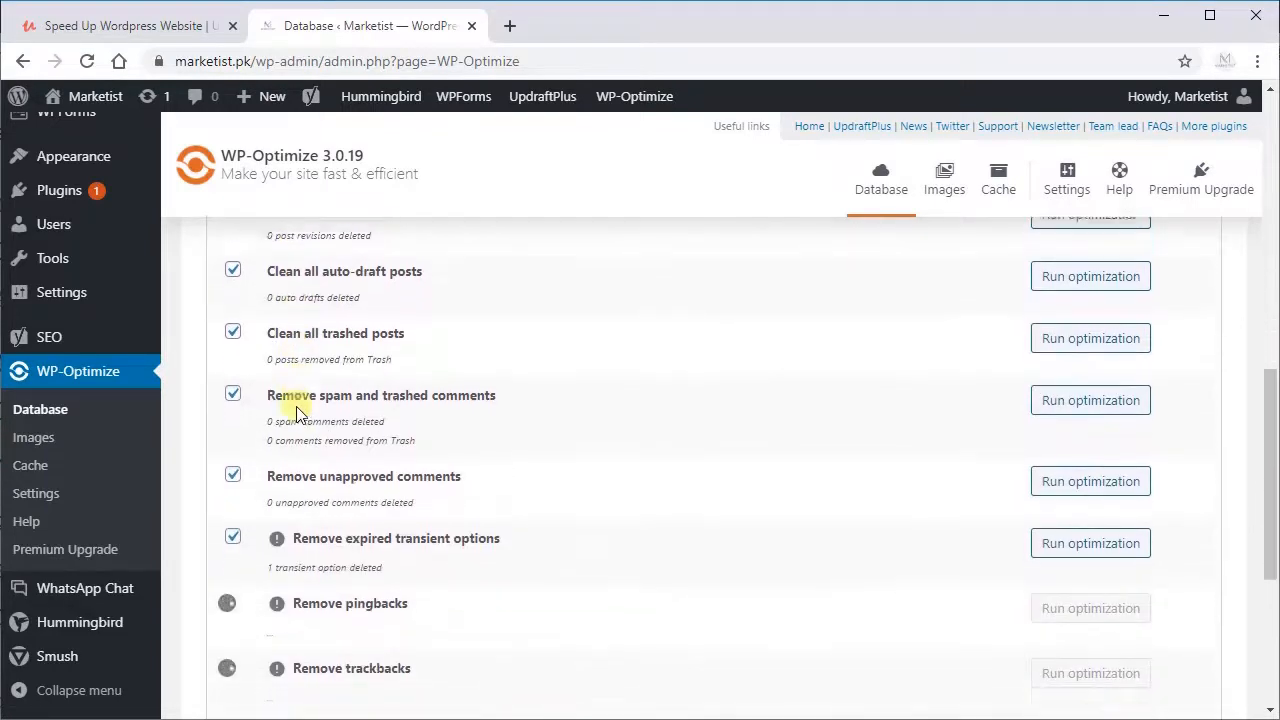
scroll(335, 598, "down", 2)
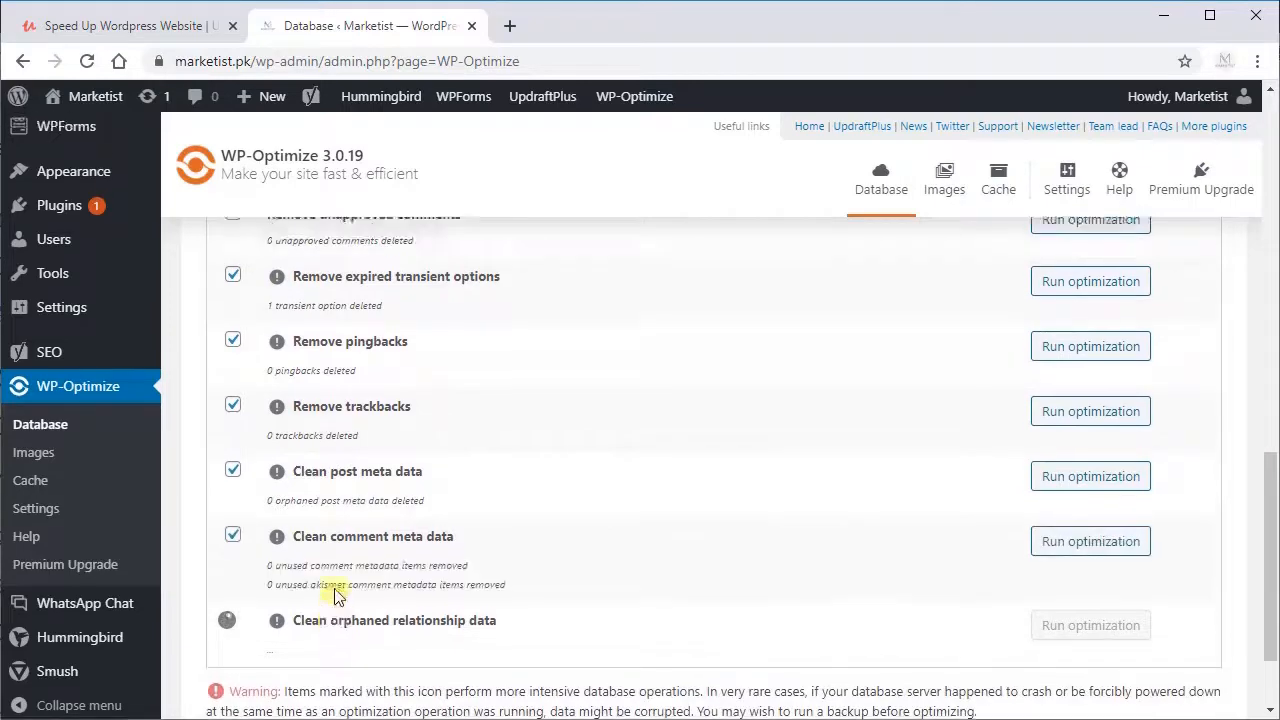
scroll(334, 566, "up", 5)
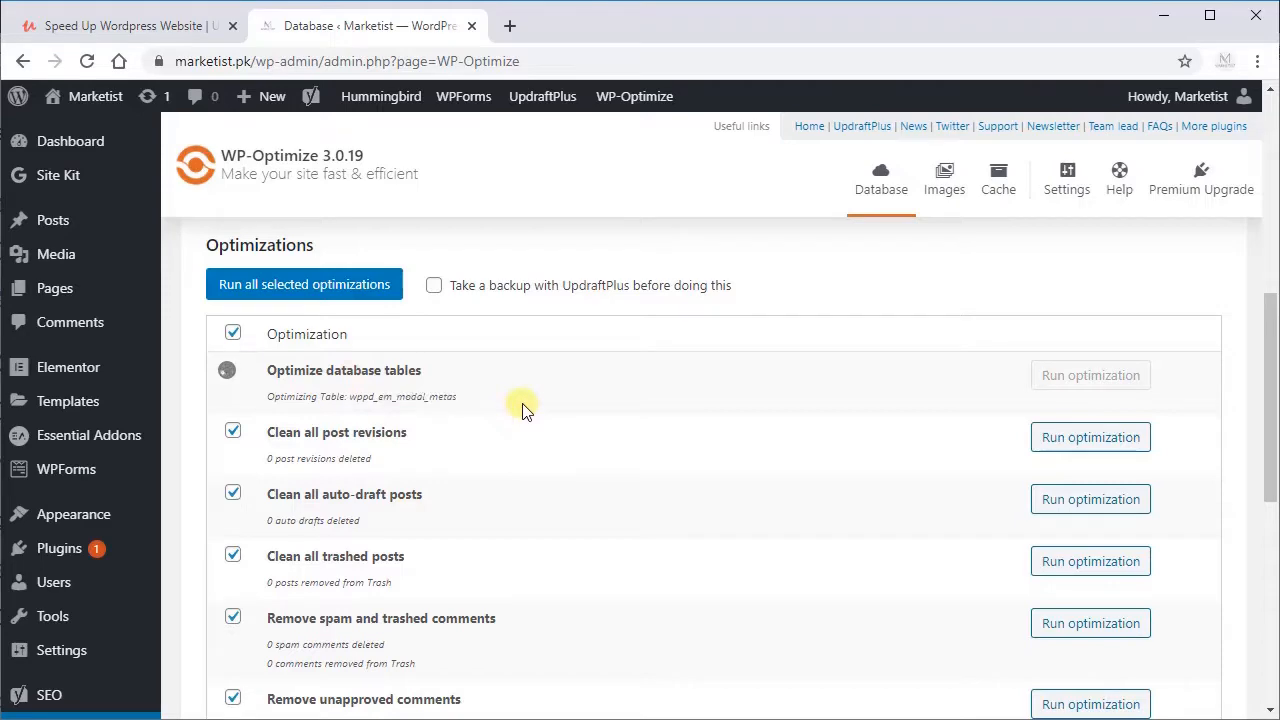
scroll(524, 408, "down", 6)
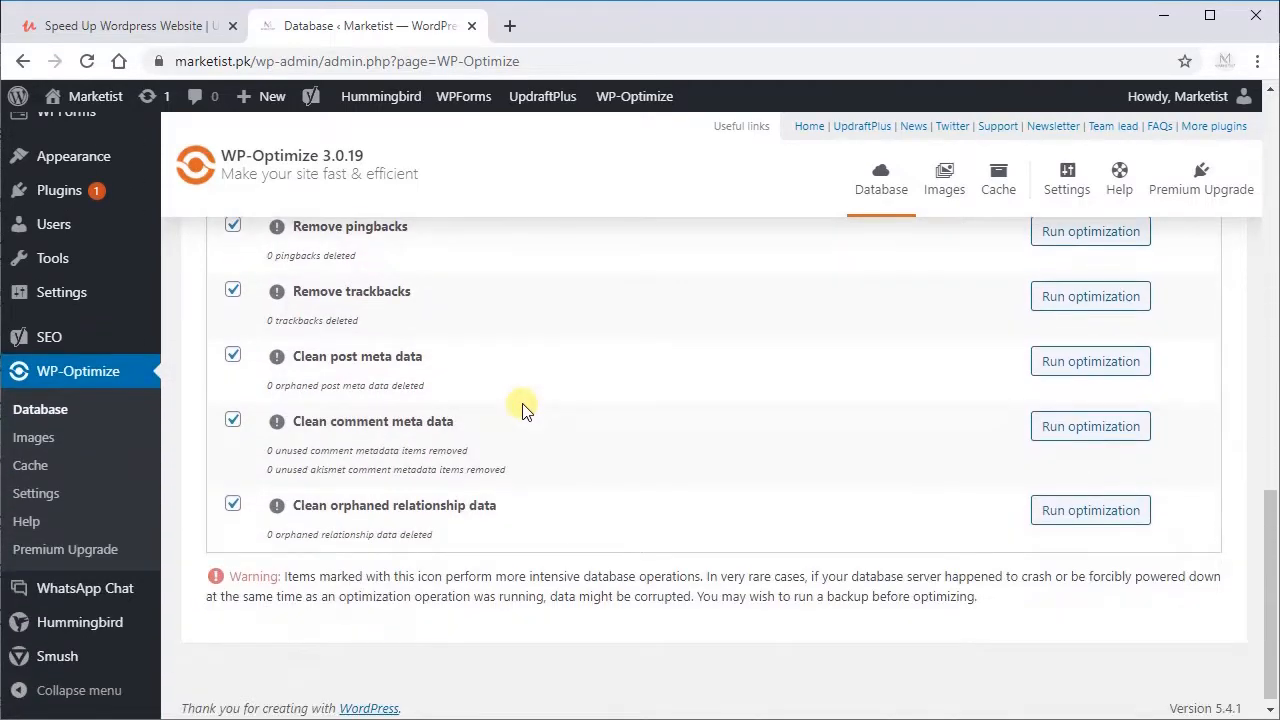
scroll(524, 408, "up", 6)
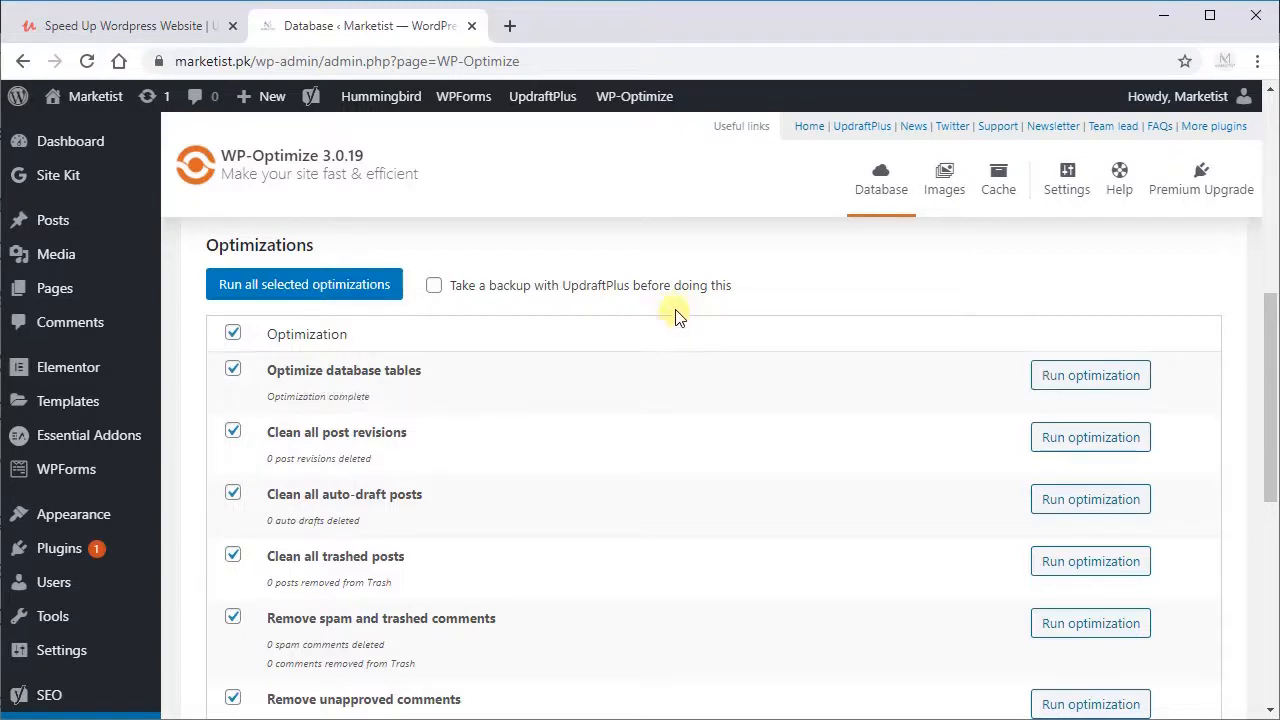
Step: Enable automatic compression of newly-added images in WP-Optimize's image settings
left_click(944, 190)
scroll(563, 486, "down", 5)
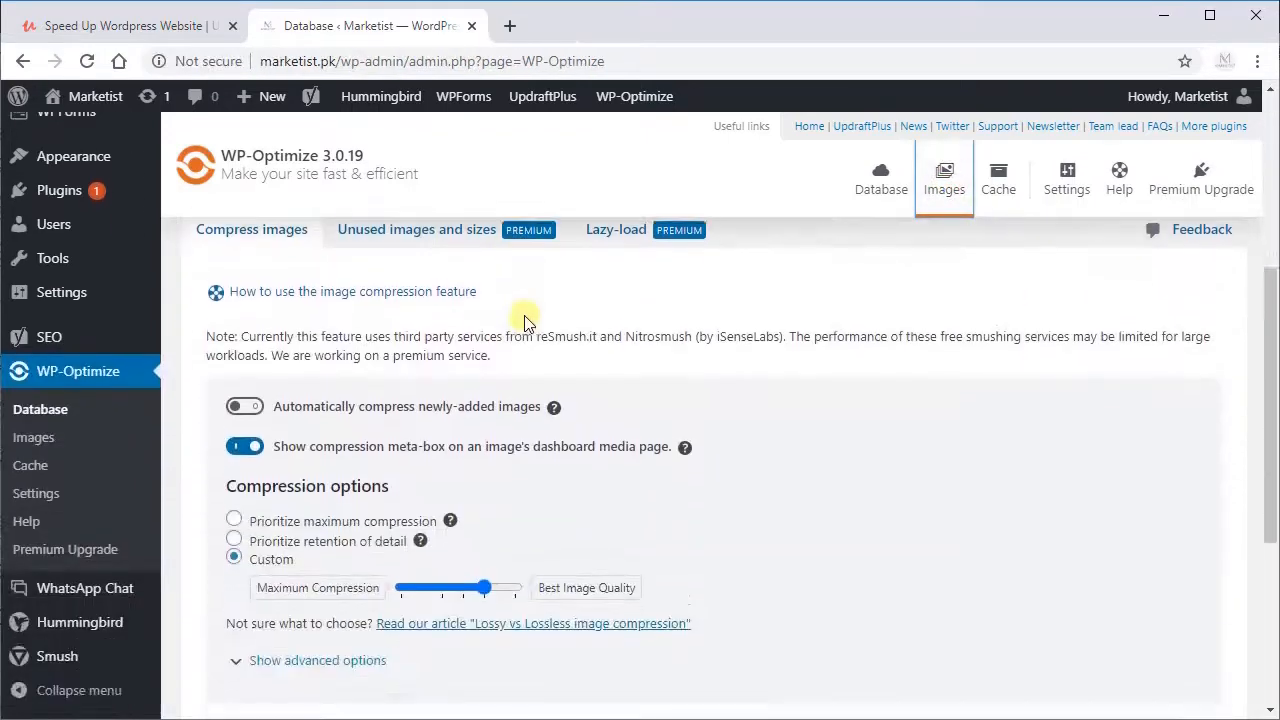
scroll(527, 318, "down", 3)
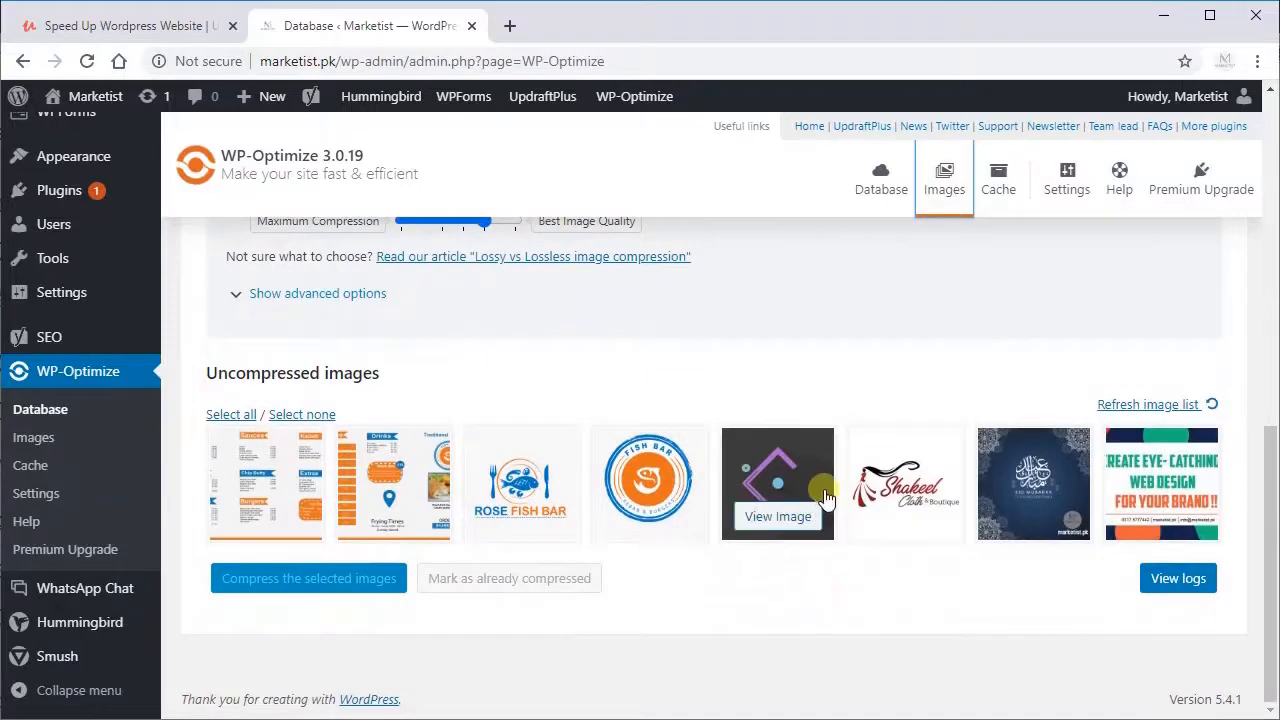
scroll(818, 487, "up", 5)
scroll(420, 374, "down", 2)
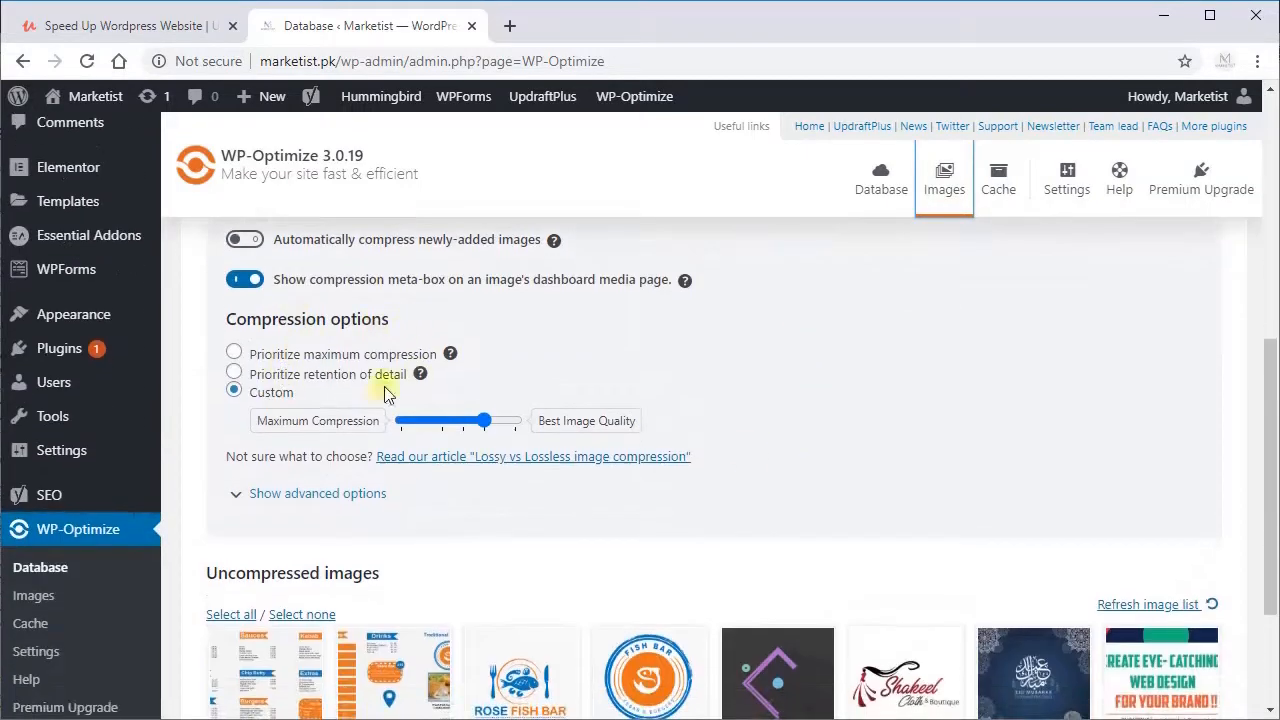
scroll(387, 393, "up", 2)
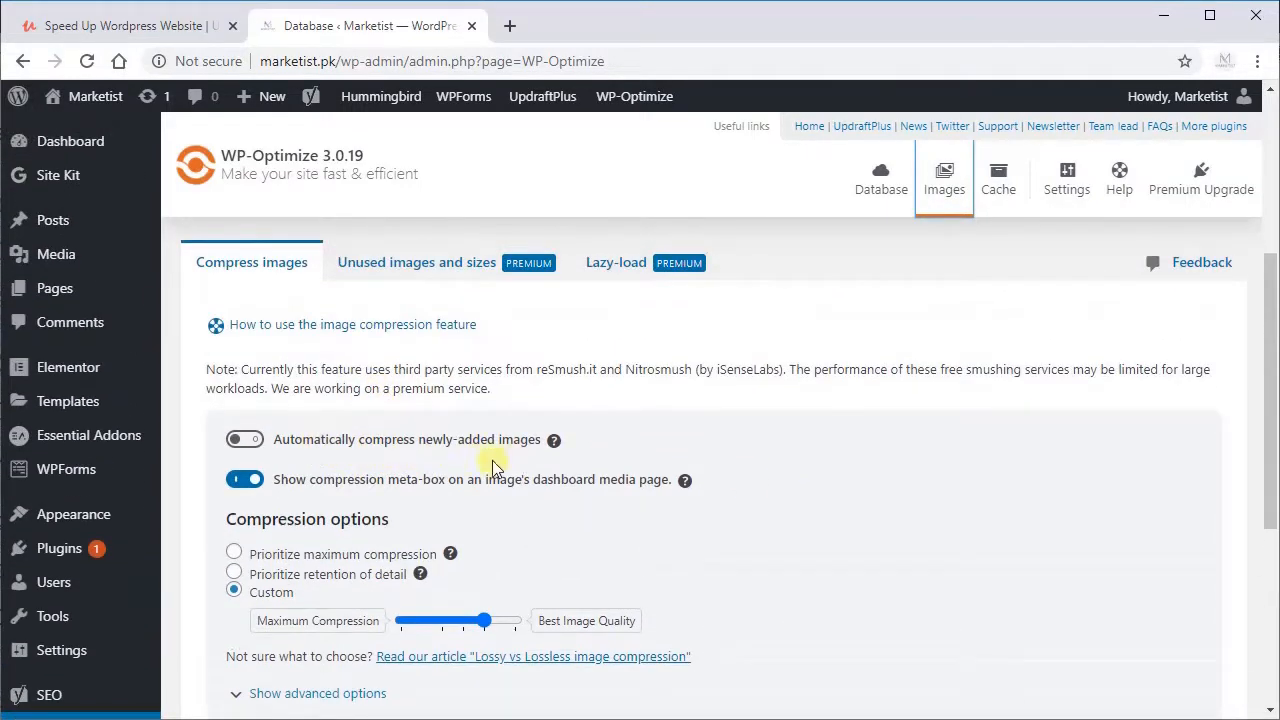
left_click(244, 446)
scroll(420, 415, "down", 2)
scroll(460, 418, "up", 2)
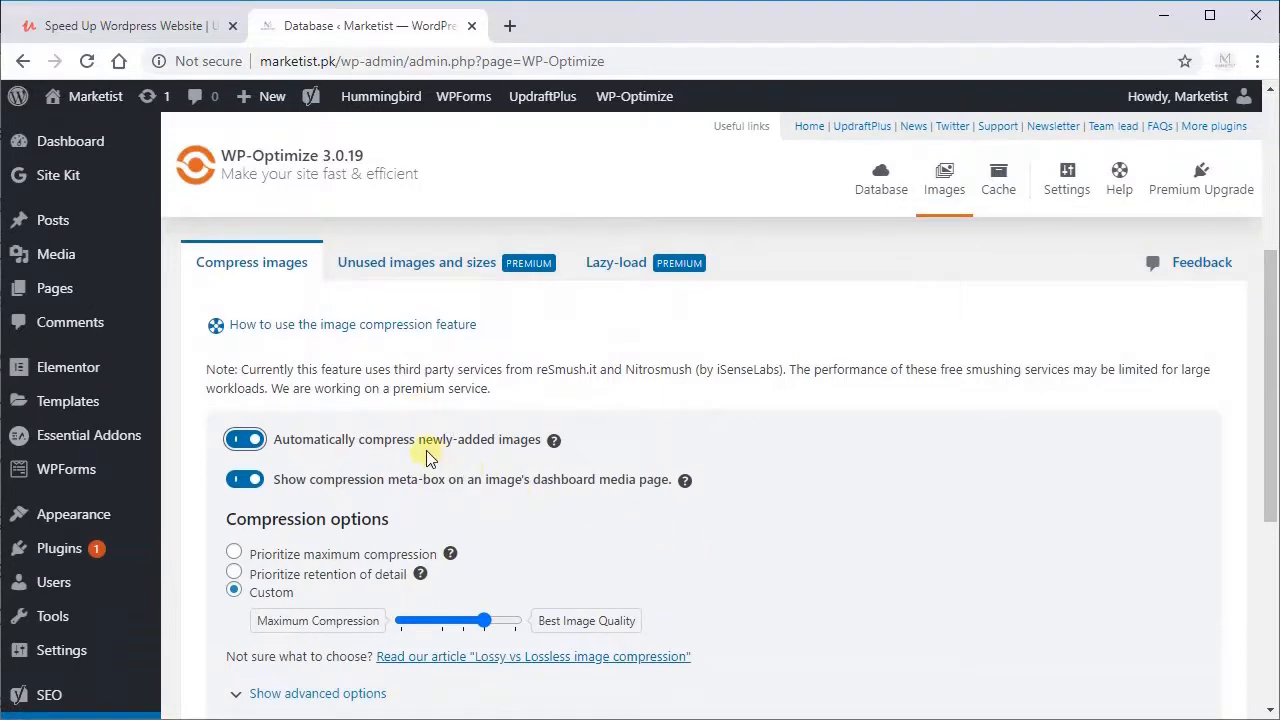
Step: Select all uncompressed images in WP-Optimize and compress them
scroll(426, 456, "down", 4)
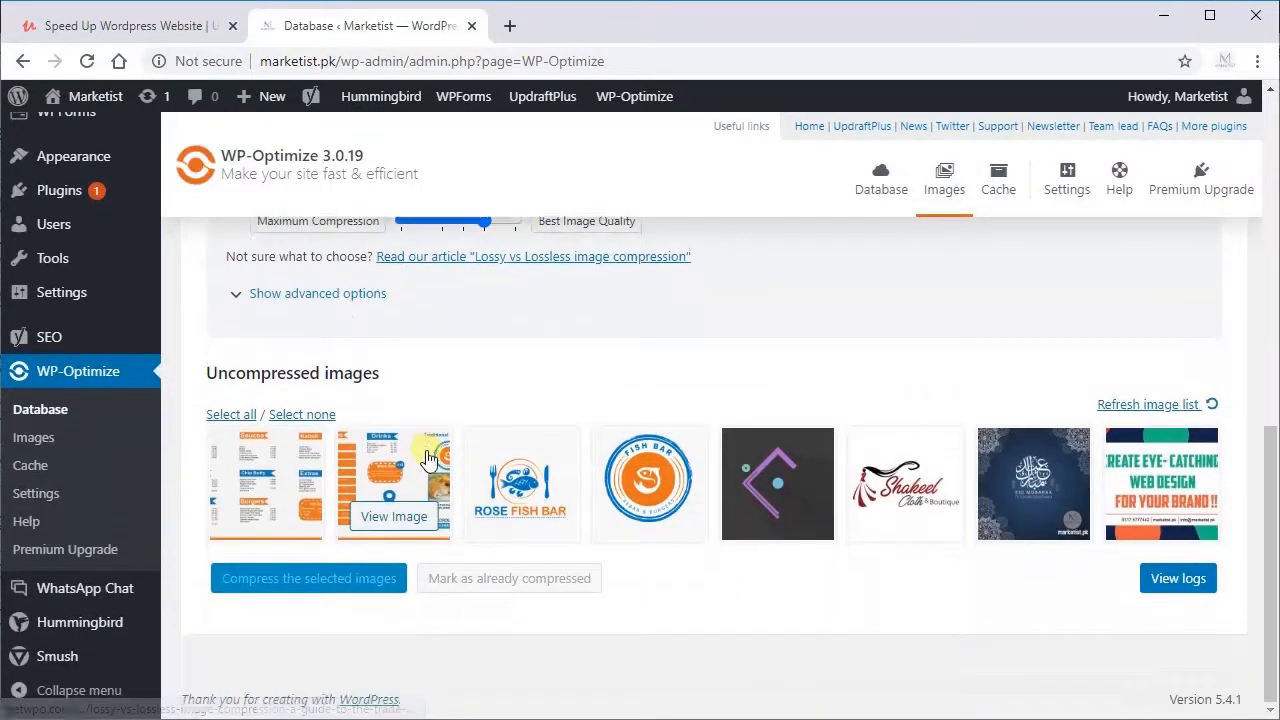
left_click(218, 414)
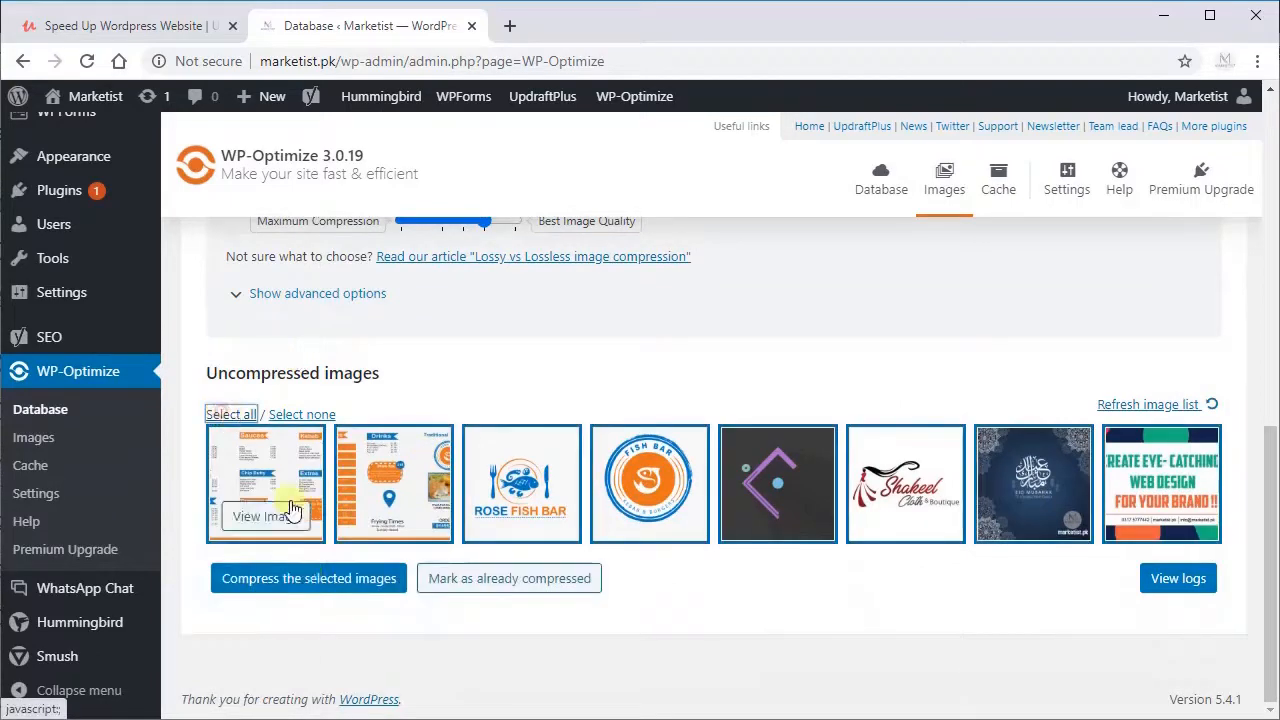
left_click(296, 588)
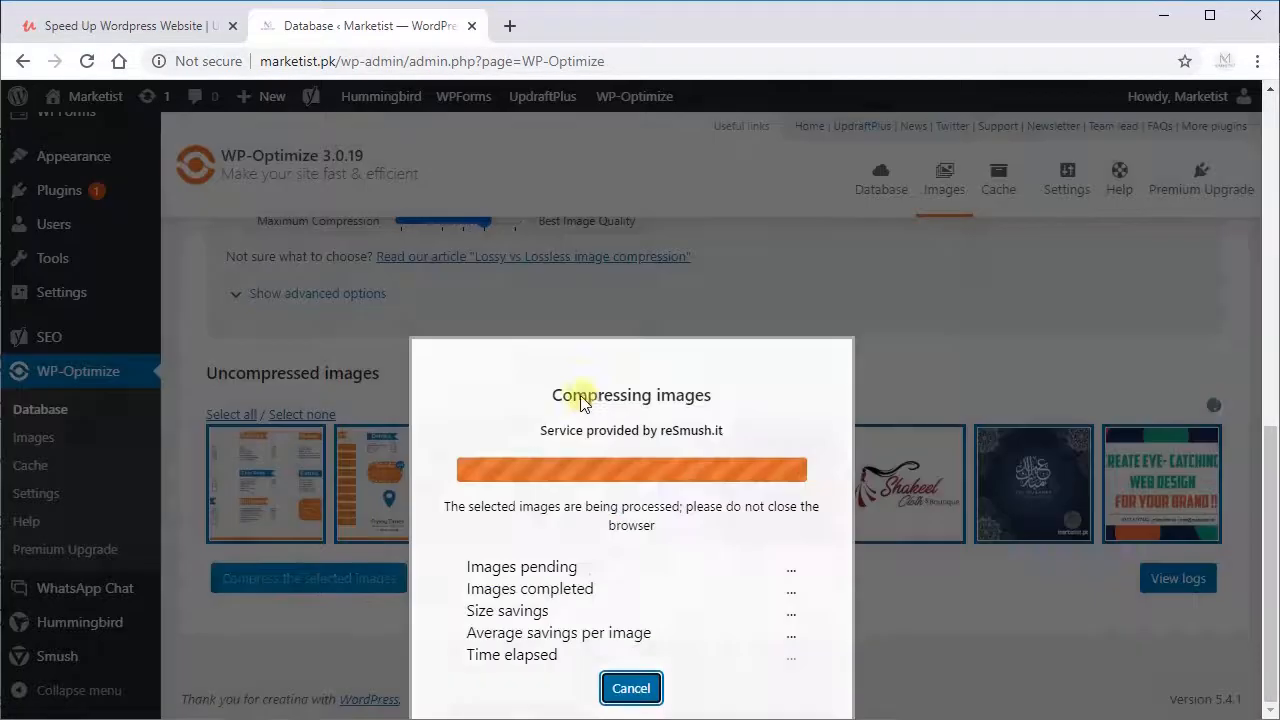
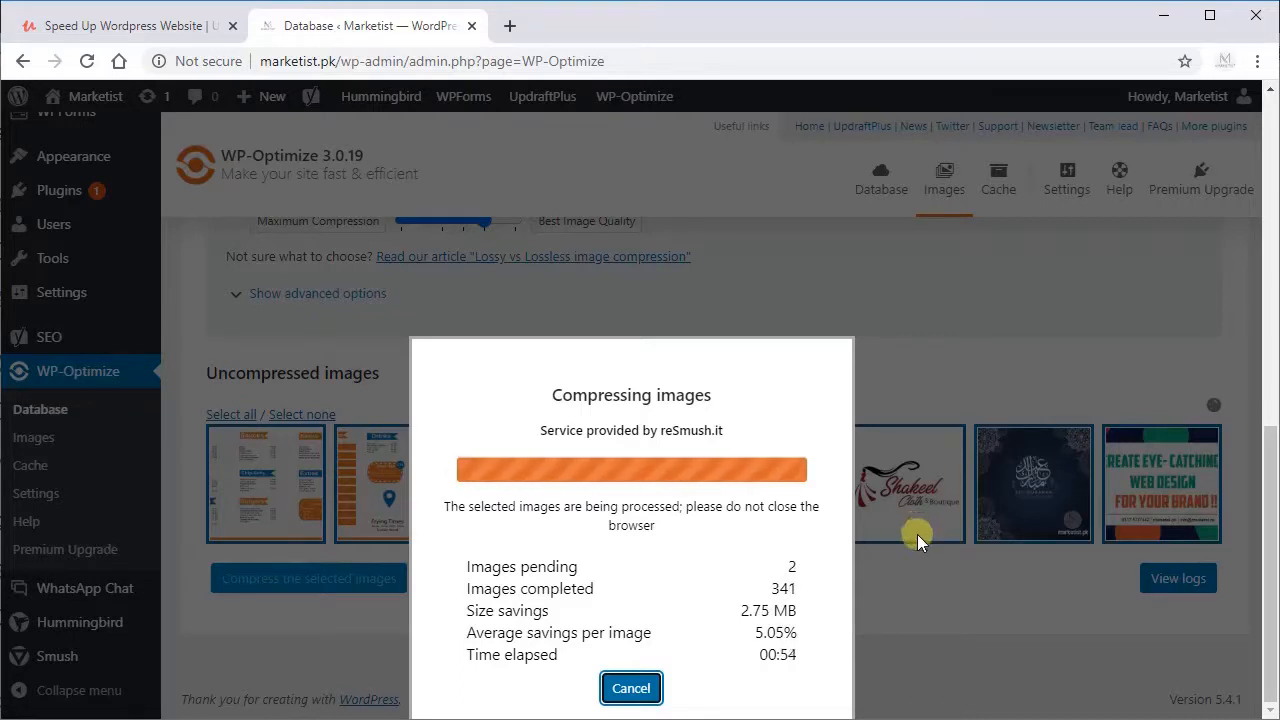
Step: Close the finished image compression report and save WP-Optimize's cache settings with page caching left off
scroll(917, 534, "up", 1)
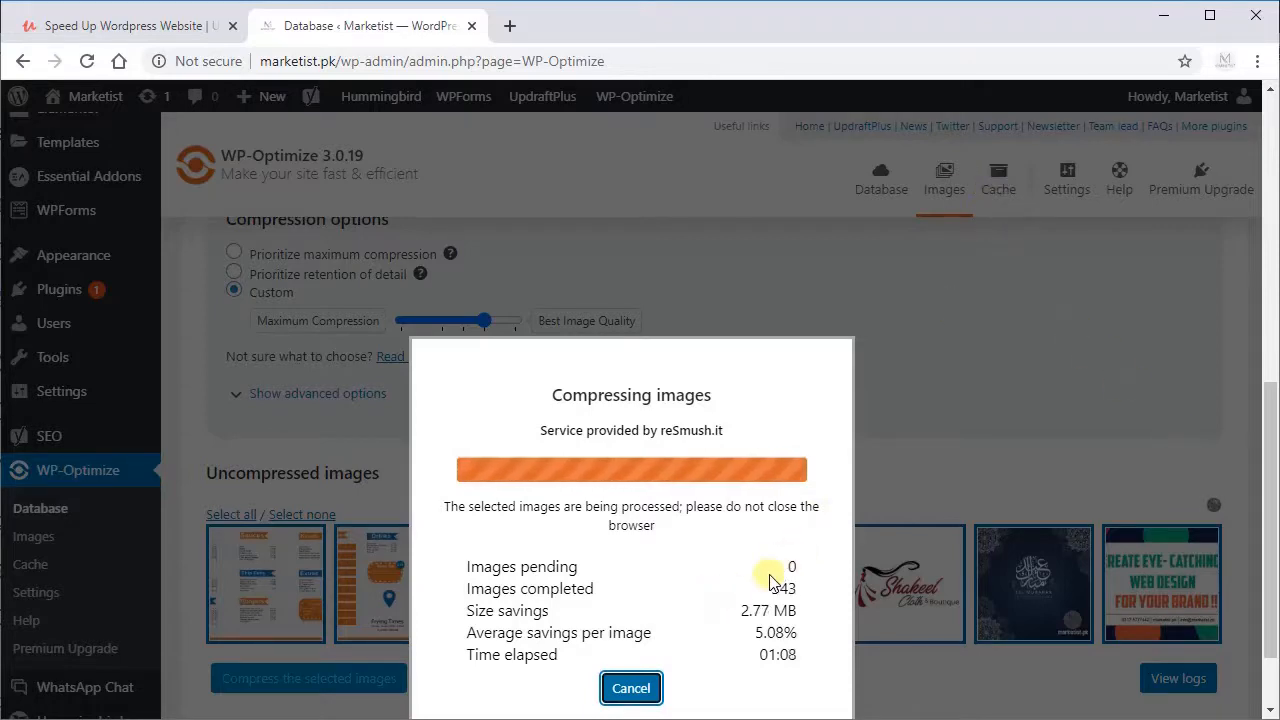
left_click(631, 607)
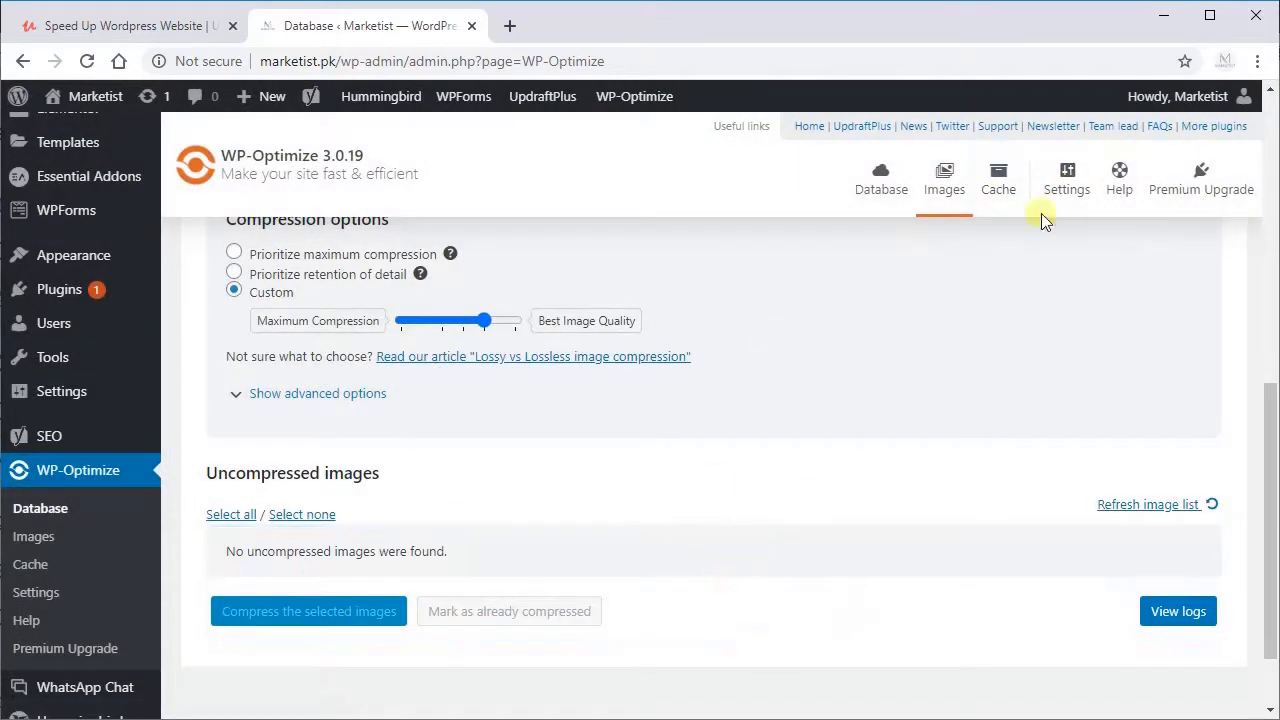
left_click(998, 178)
scroll(425, 450, "down", 1)
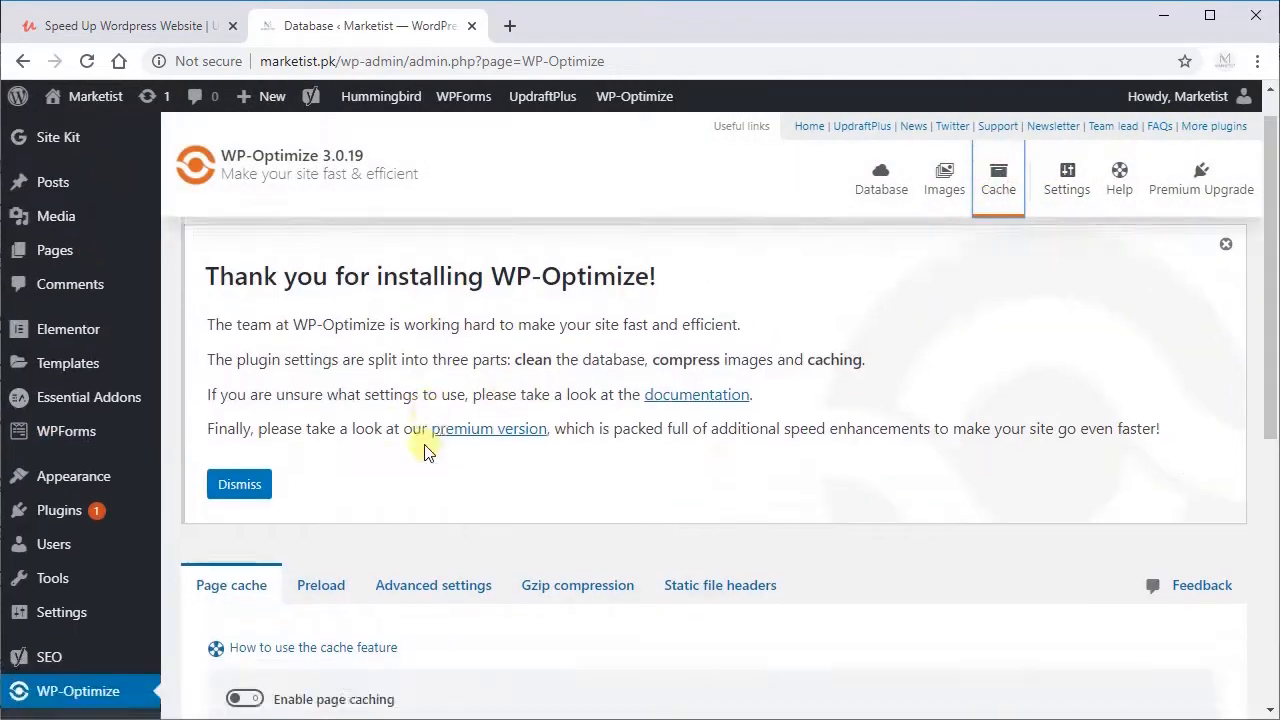
scroll(425, 450, "down", 4)
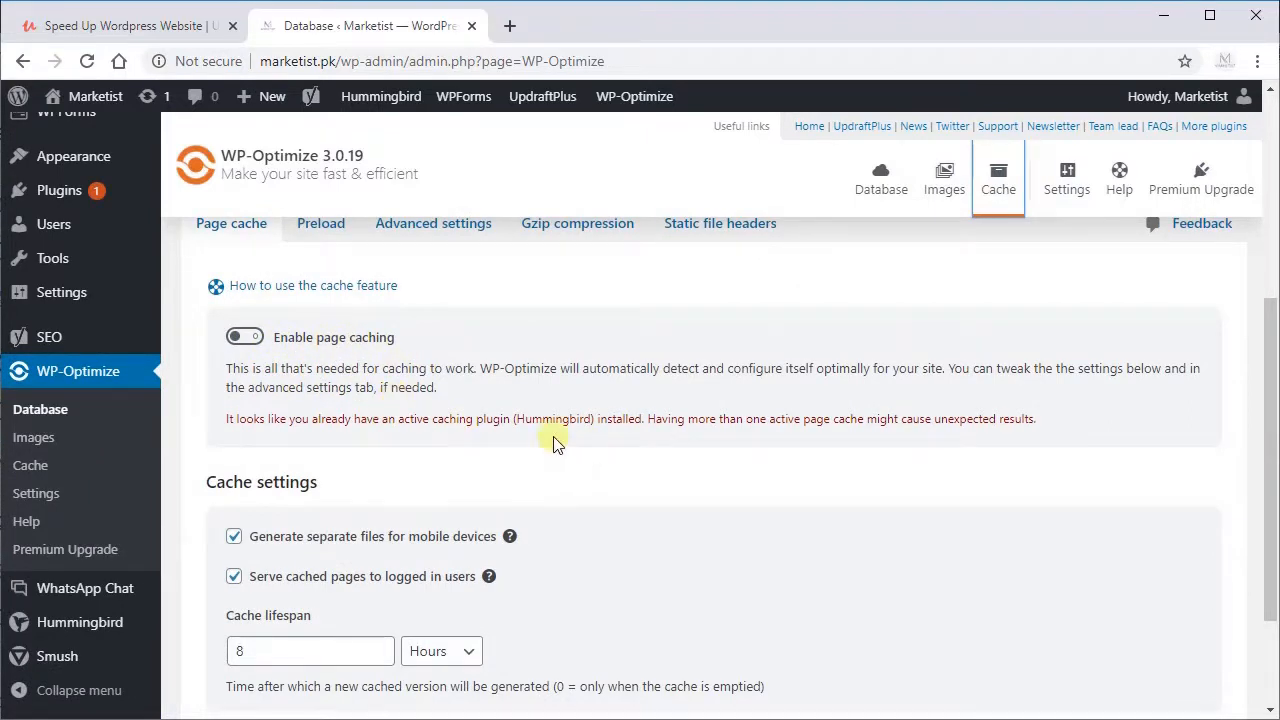
scroll(483, 441, "down", 2)
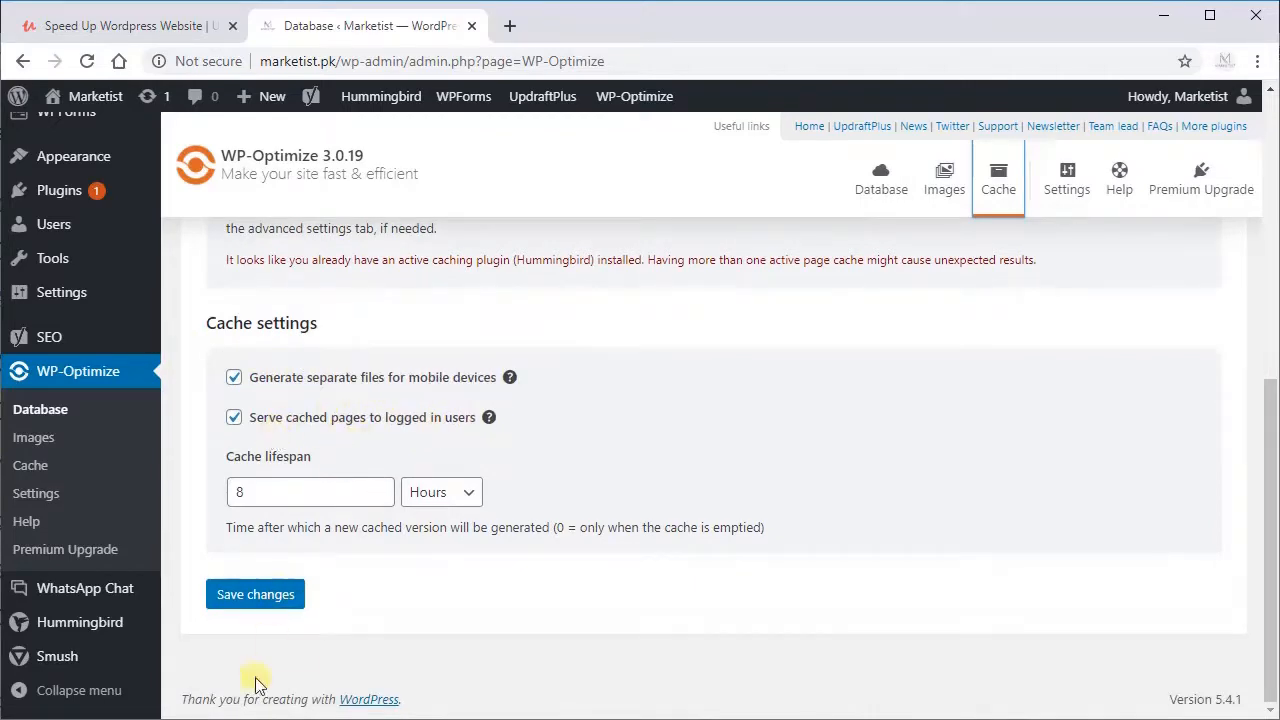
left_click(255, 598)
Step: Review WP-Optimize's settings for the admin bar link, trackbacks, comments and logging
left_click(1065, 195)
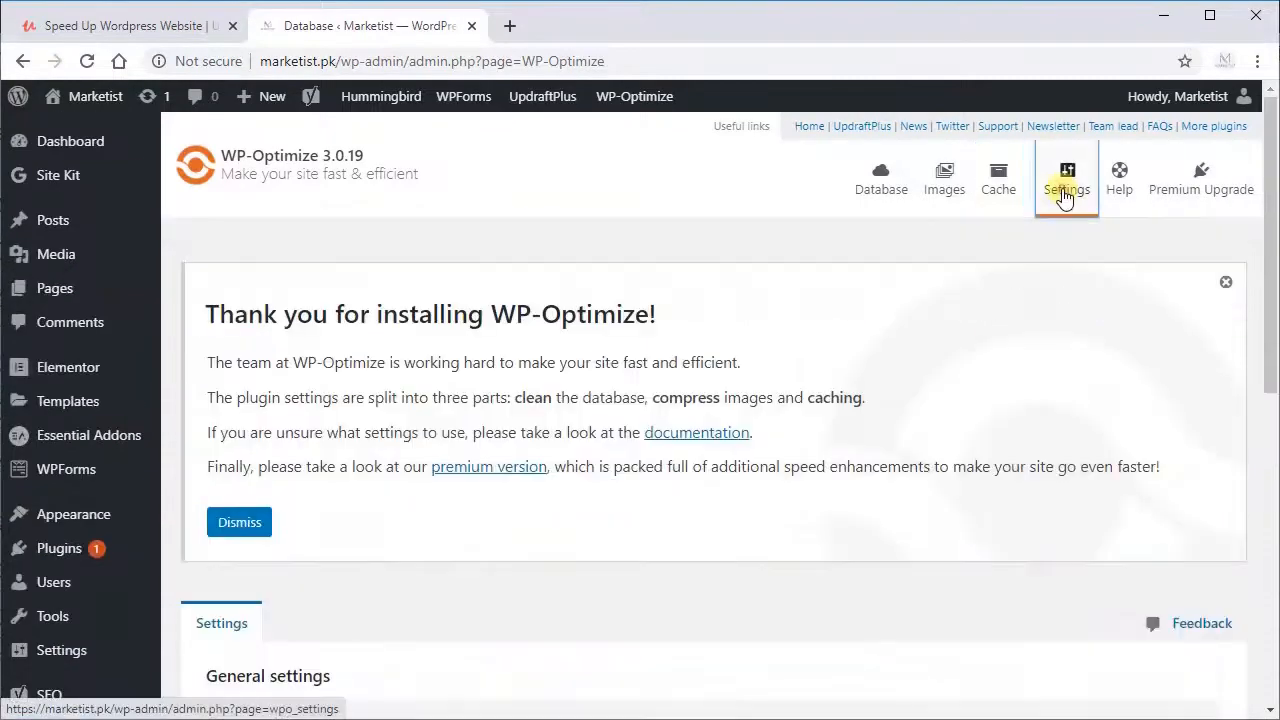
scroll(309, 337, "down", 4)
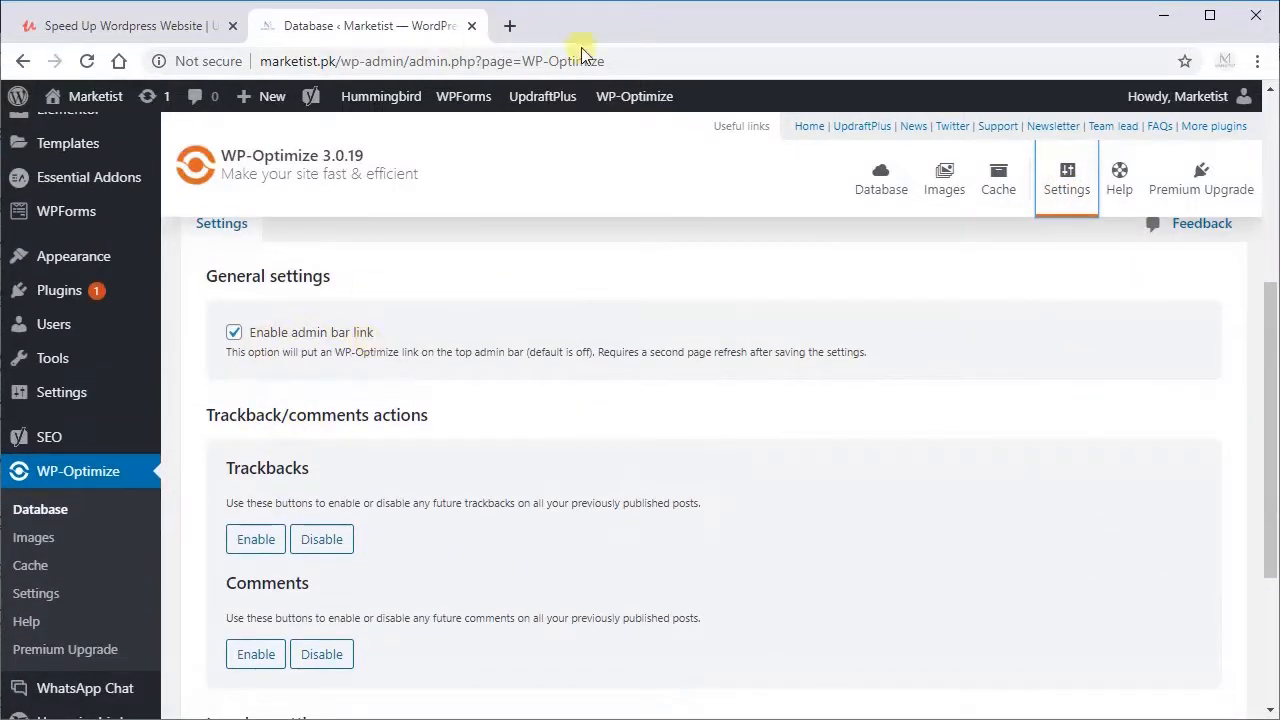
mouse_move(627, 106)
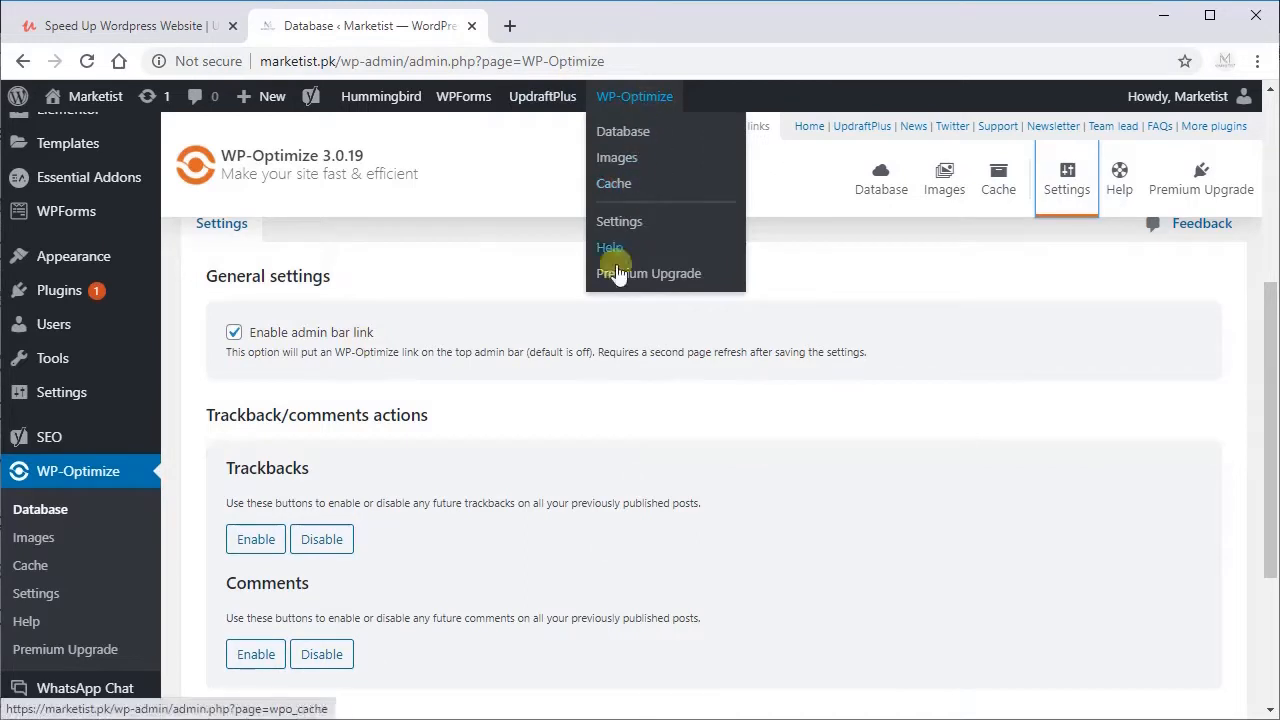
scroll(405, 497, "down", 2)
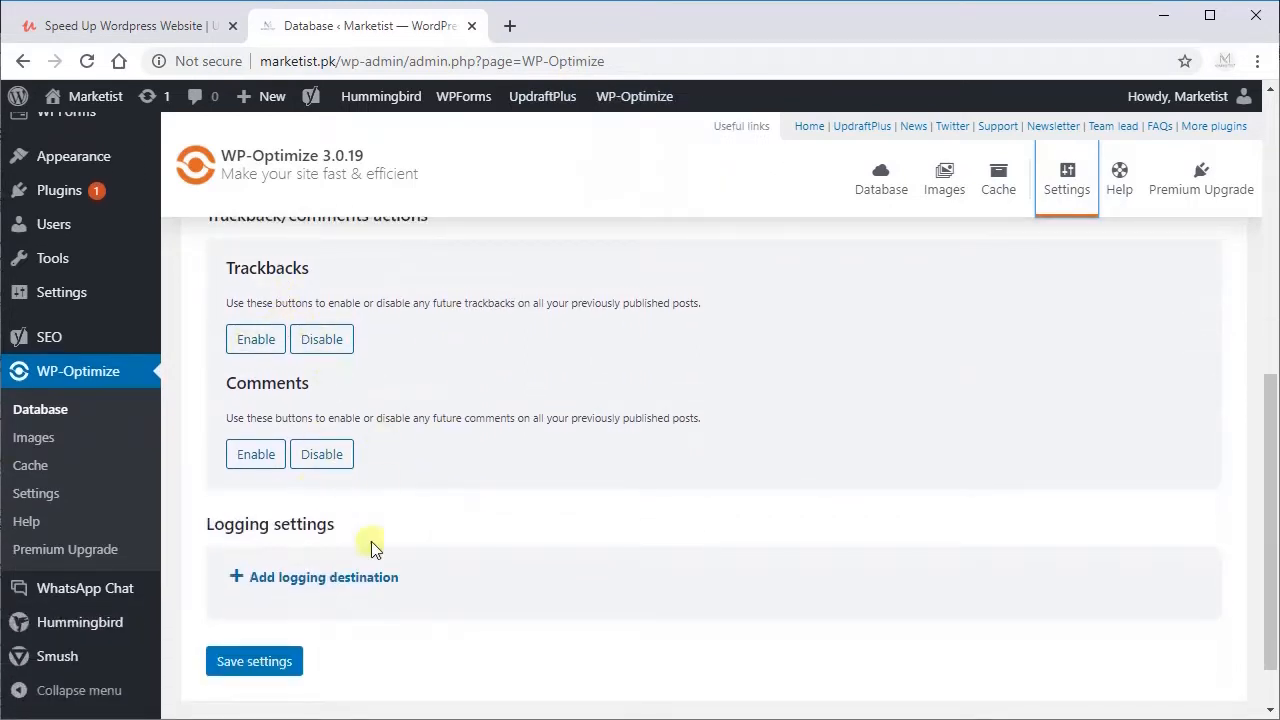
scroll(880, 372, "up", 6)
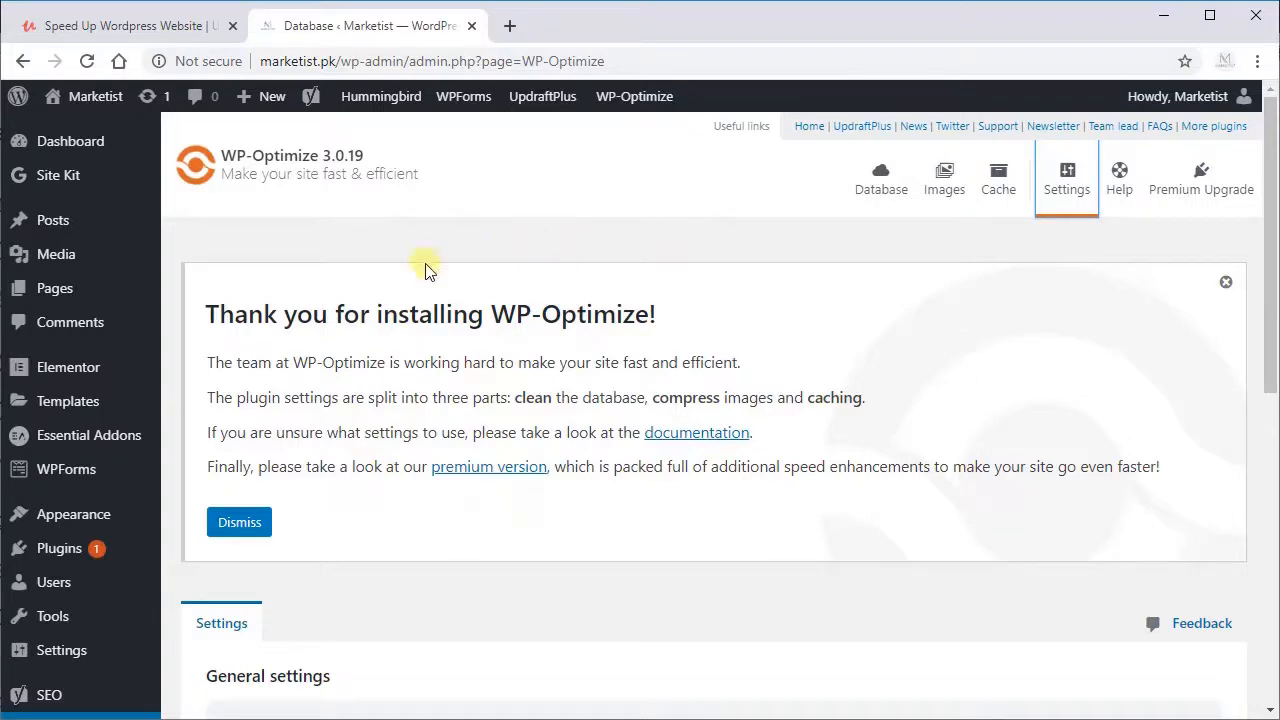
scroll(424, 268, "down", 7)
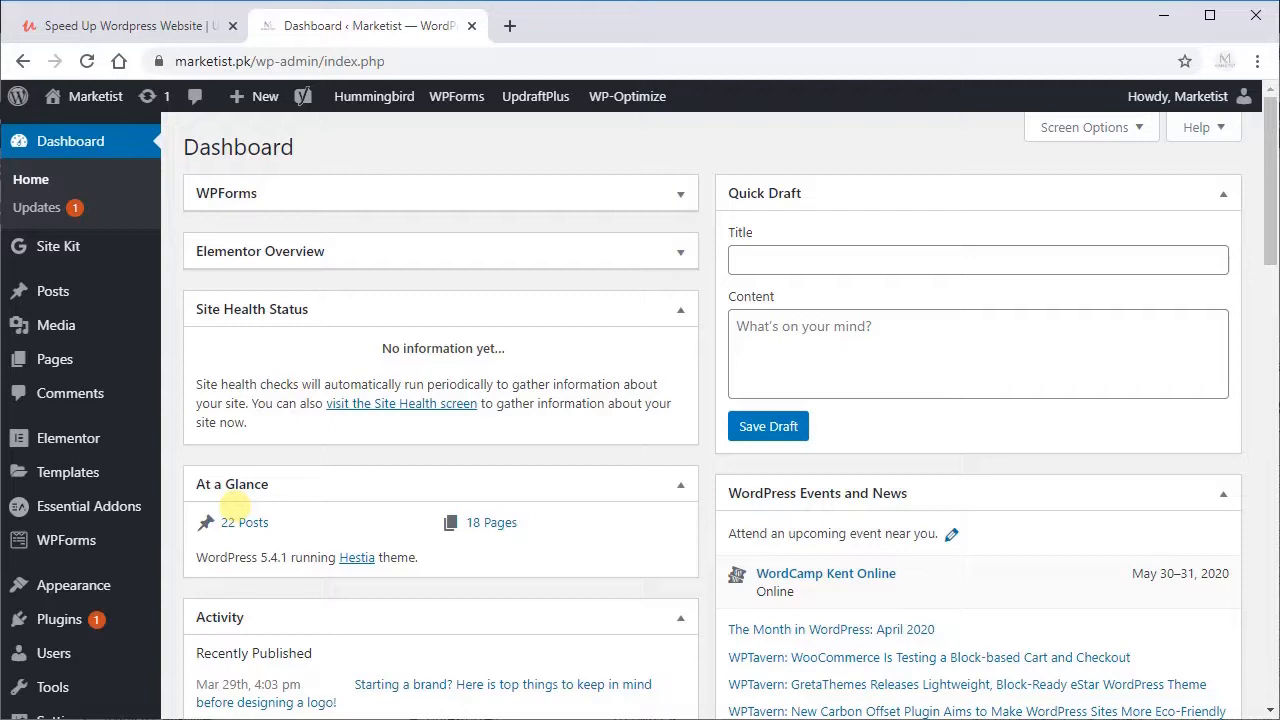
Step: Activate the installed Autoptimize plugin and open its settings page
left_click(79, 636)
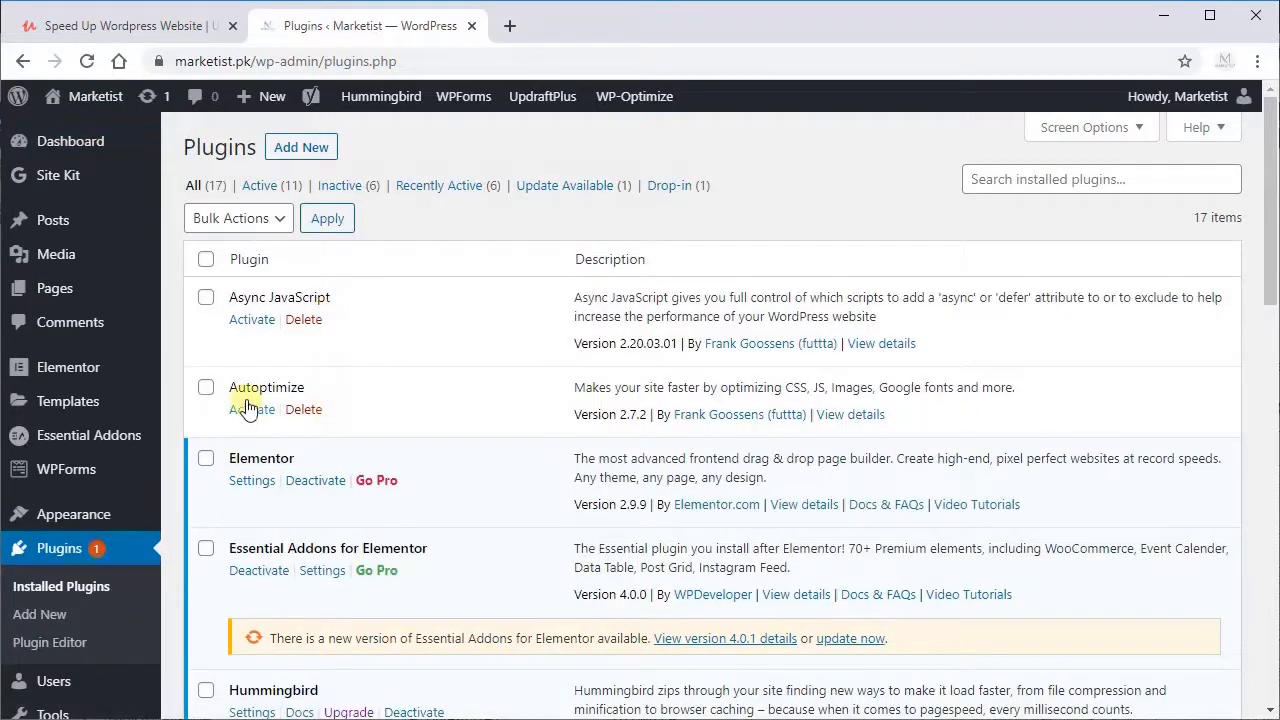
double_click(248, 390)
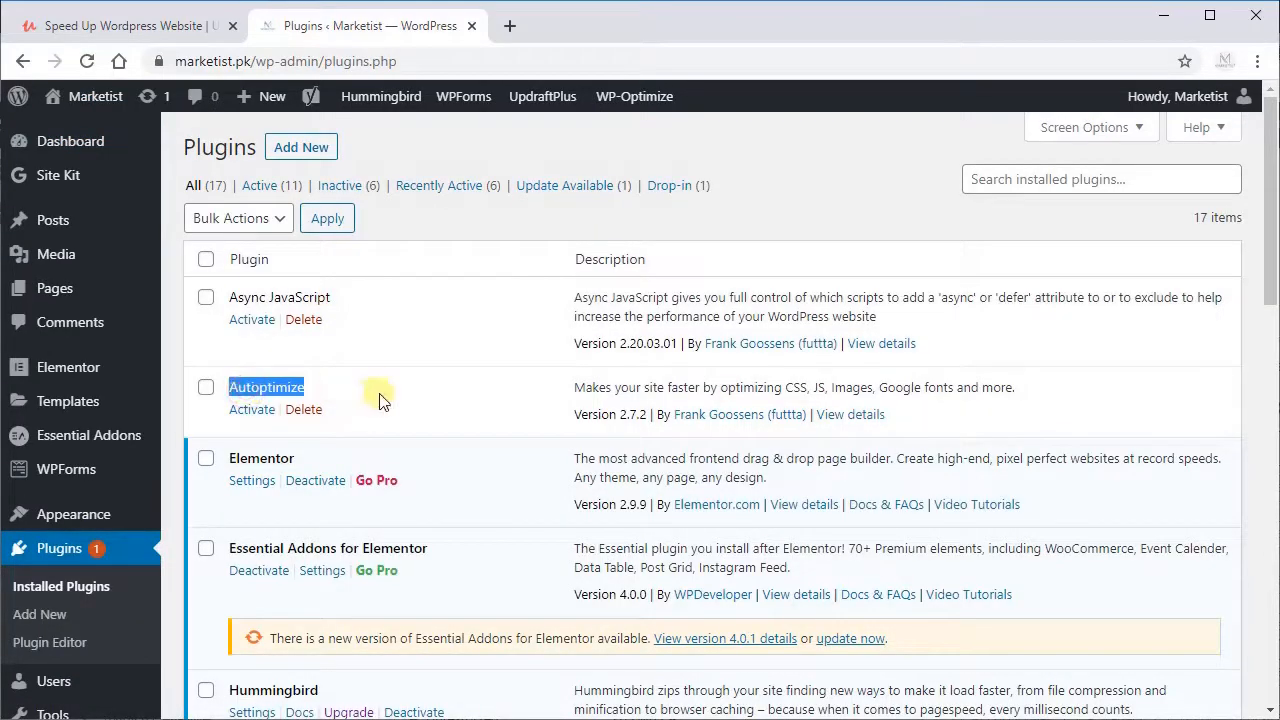
left_click(250, 410)
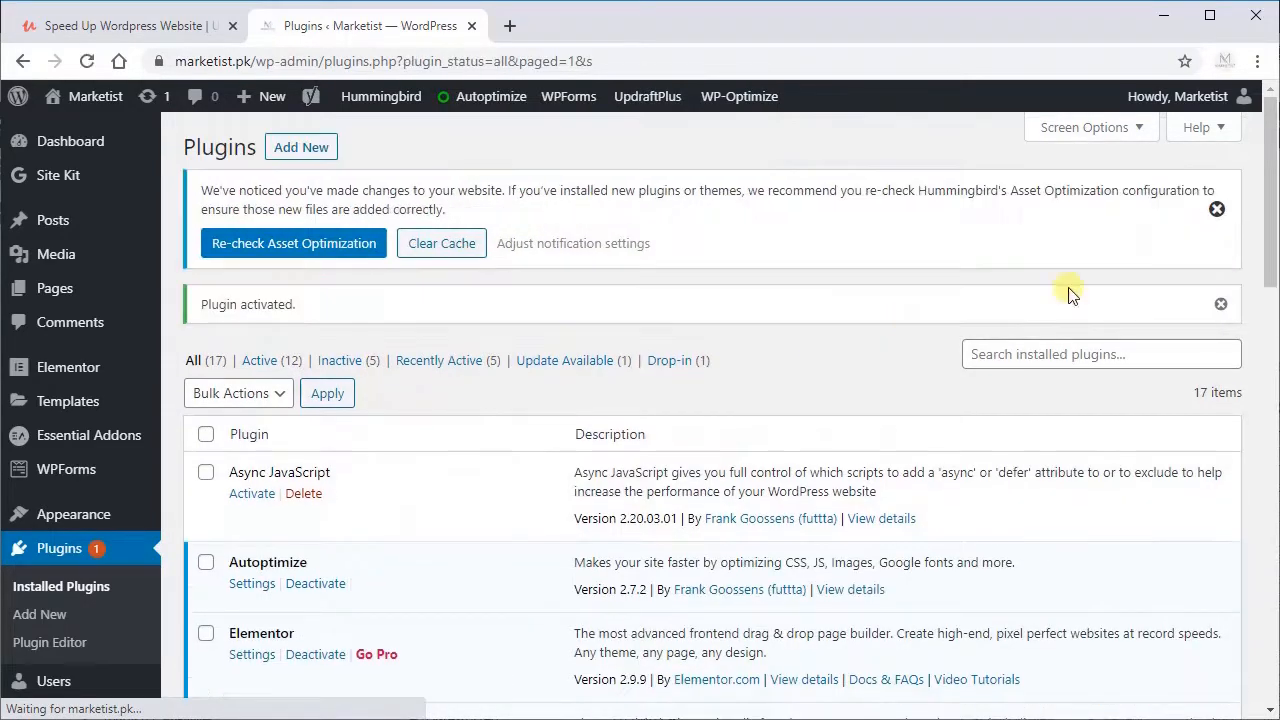
left_click_drag(1270, 228, 1257, 400)
mouse_move(92, 472)
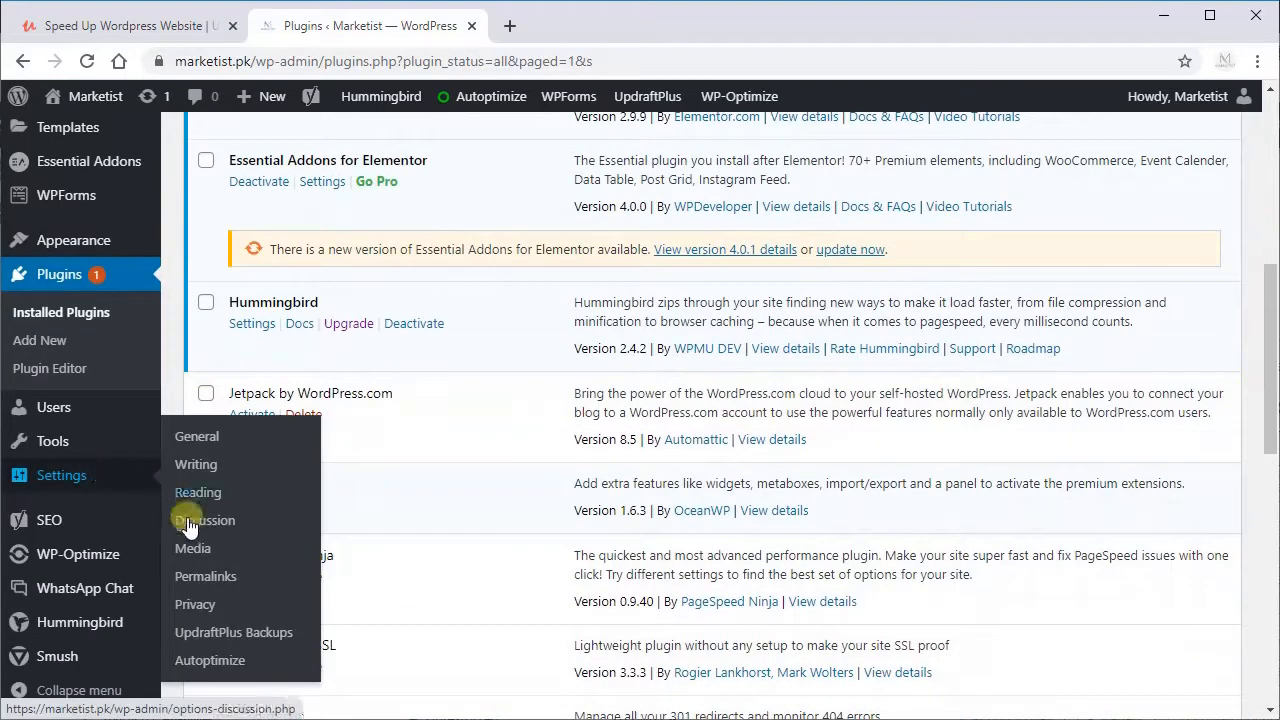
left_click(218, 662)
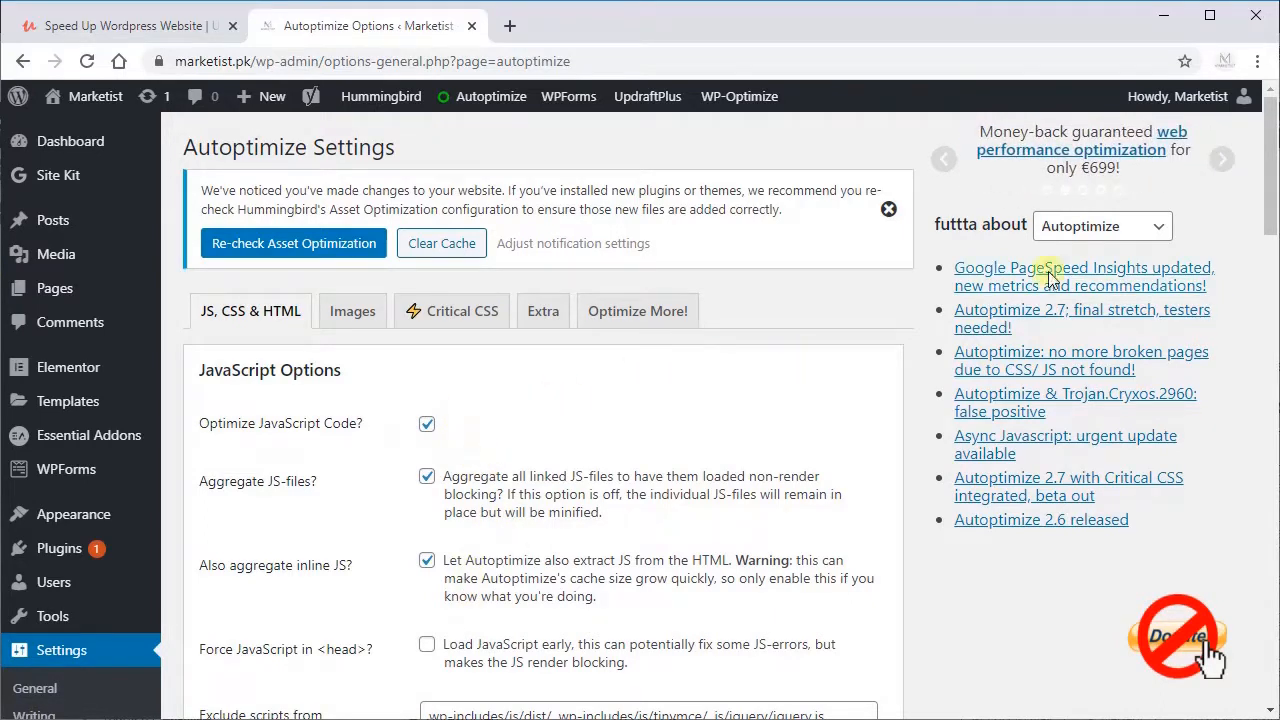
Step: Review Autoptimize's JavaScript, CSS and misc options, then save them and empty the cache
left_click_drag(1265, 166, 1268, 208)
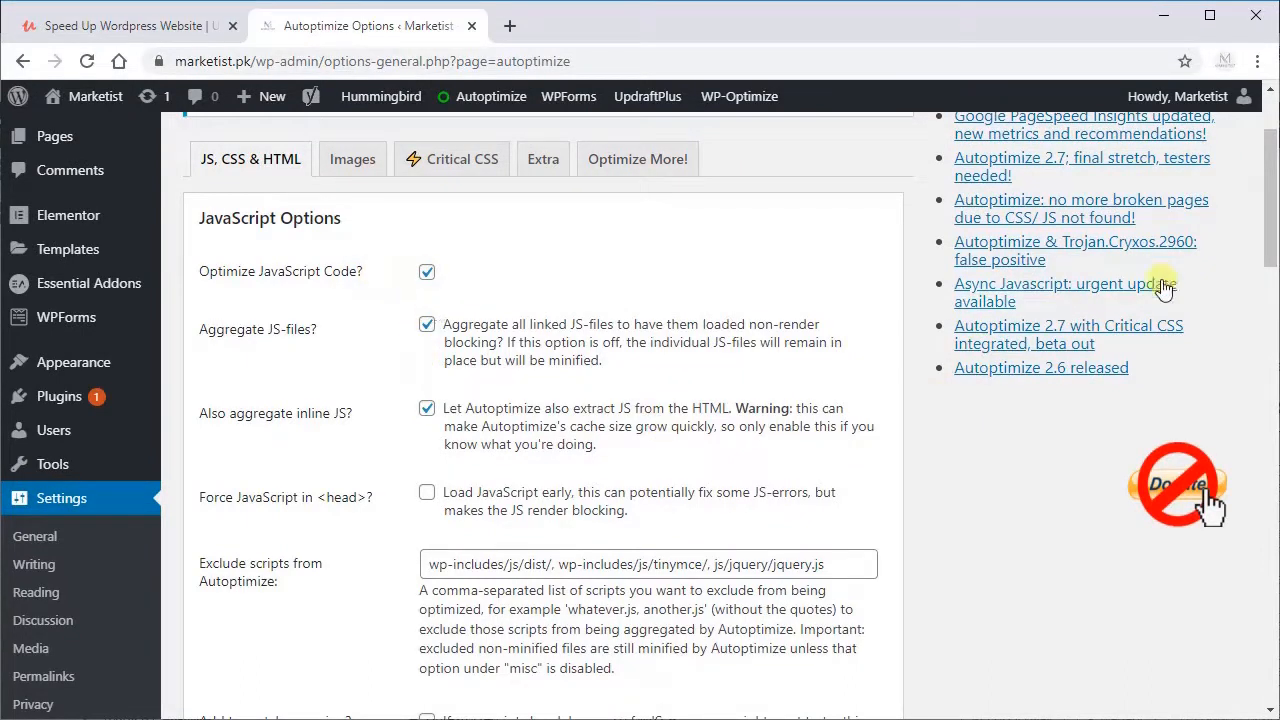
left_click_drag(1269, 205, 1272, 342)
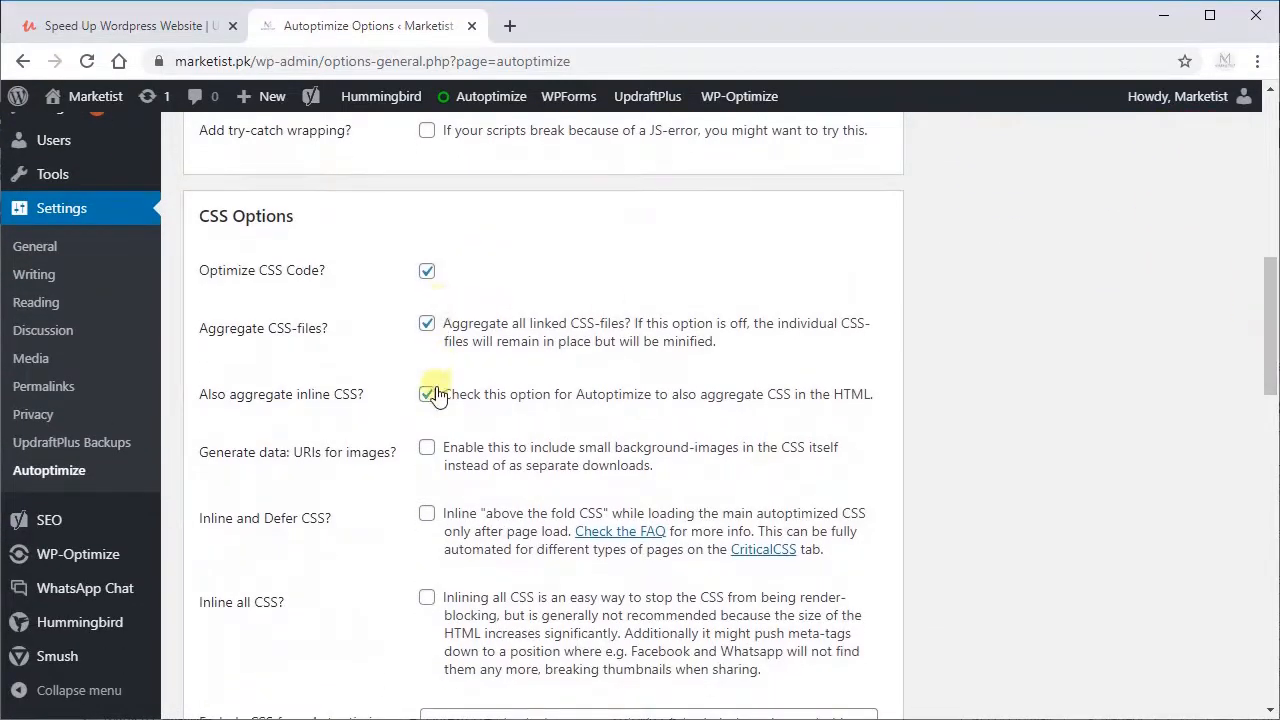
left_click_drag(1259, 362, 1258, 648)
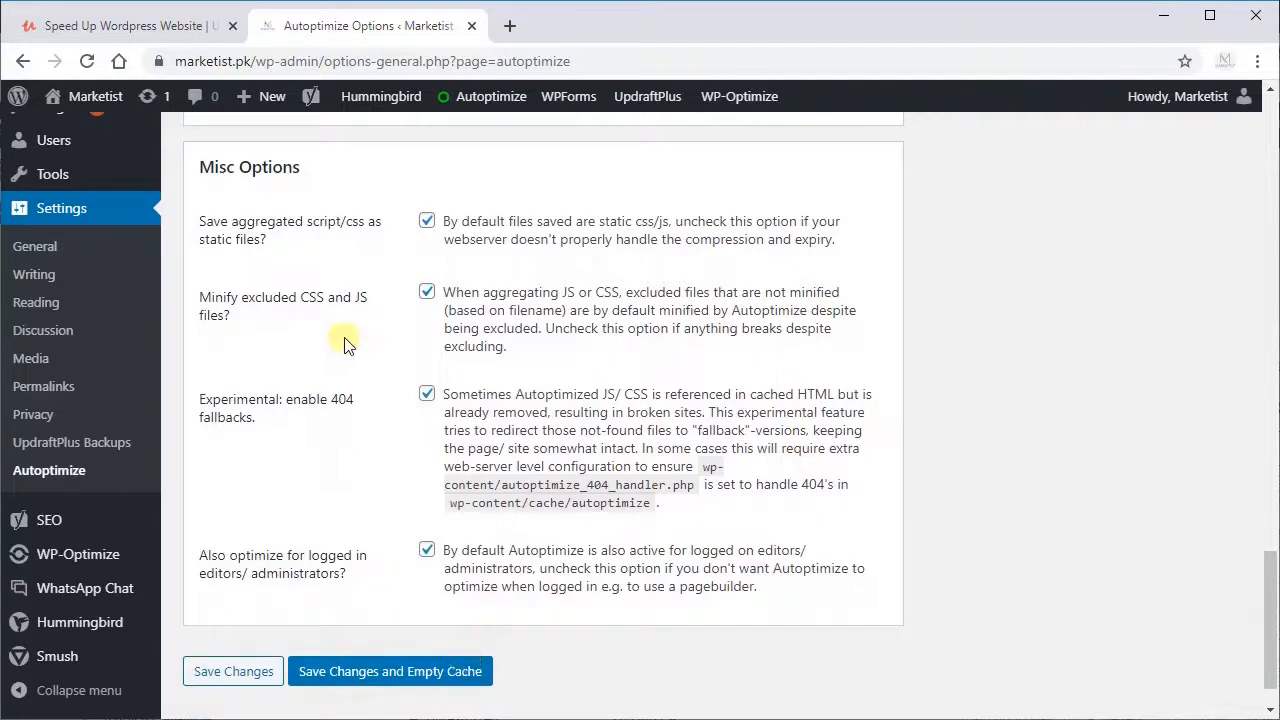
left_click(366, 677)
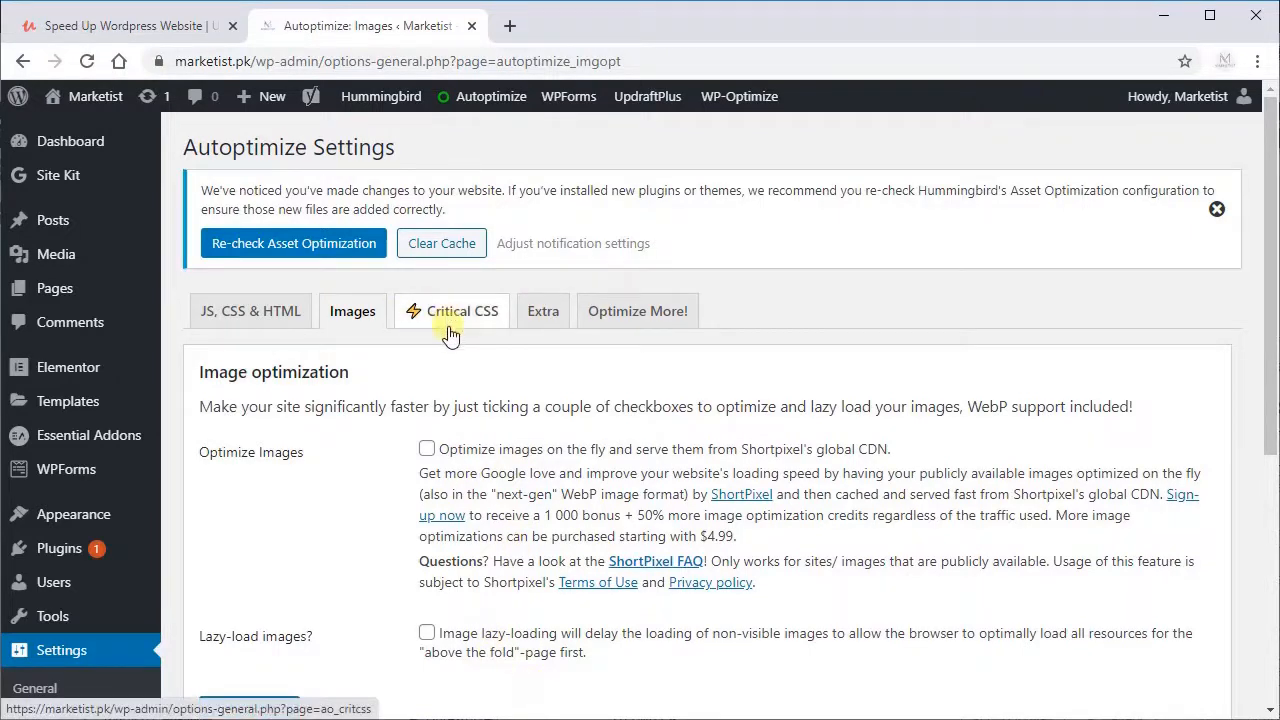
Step: Look through Autoptimize's Critical CSS and Extra optimization options
left_click(449, 318)
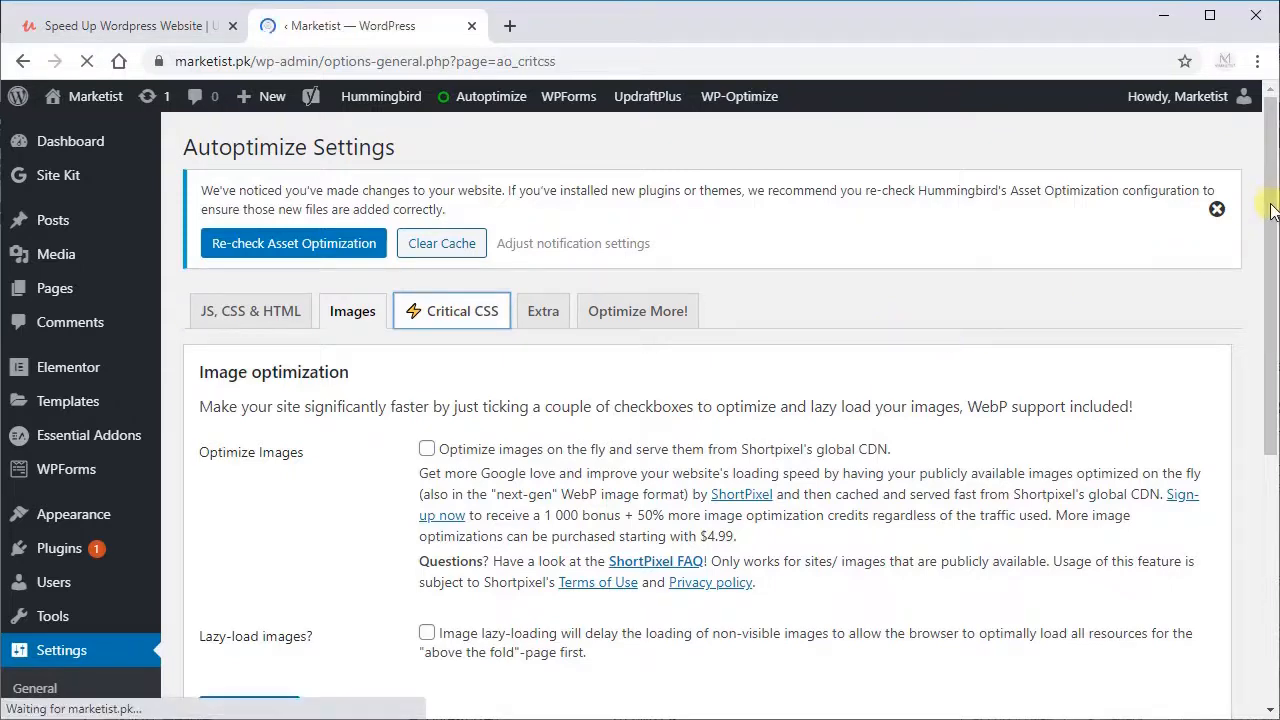
left_click_drag(1265, 197, 1214, 171)
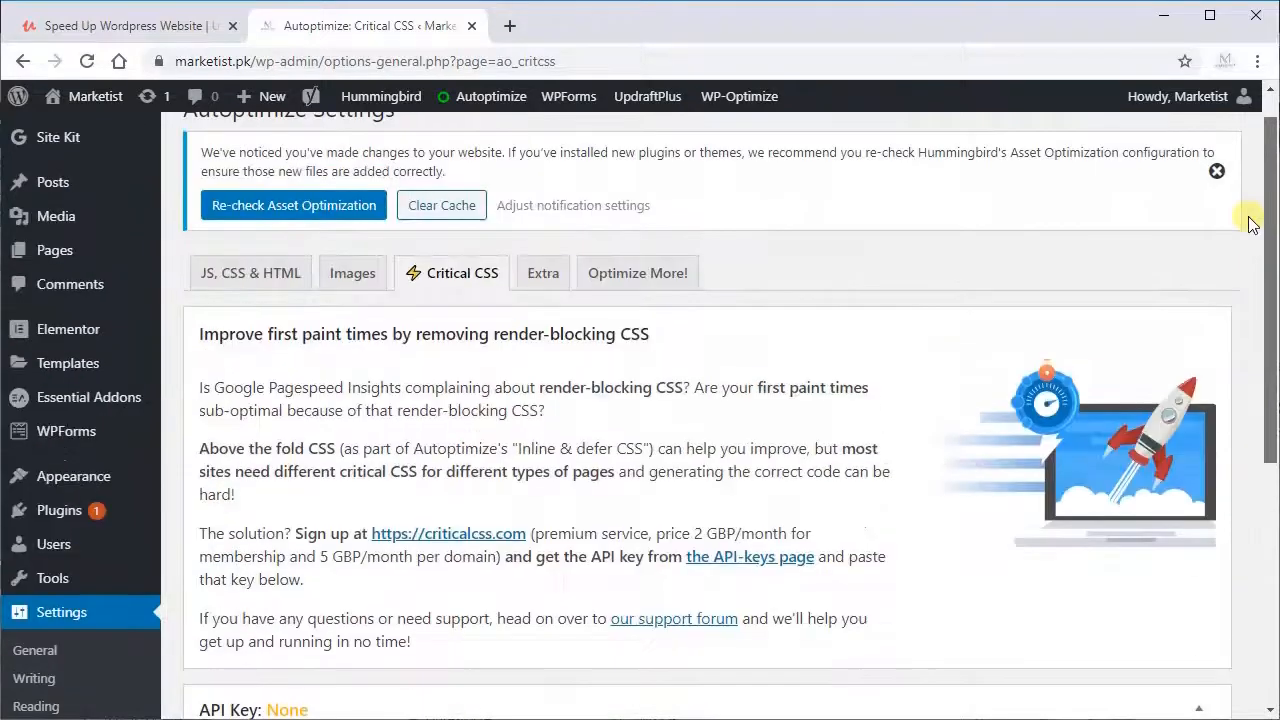
left_click(543, 280)
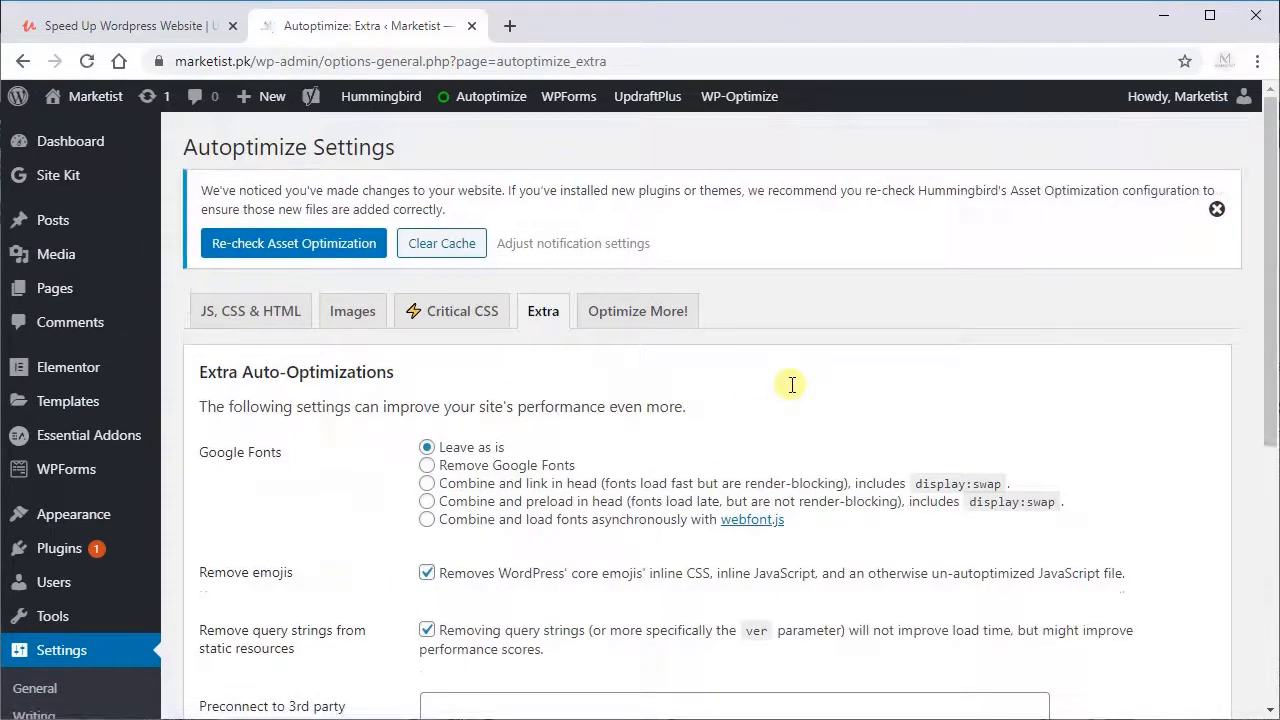
left_click_drag(1273, 241, 1258, 193)
Step: Open the live Marketist site in a new tab and check how its homepage loads
mouse_move(100, 110)
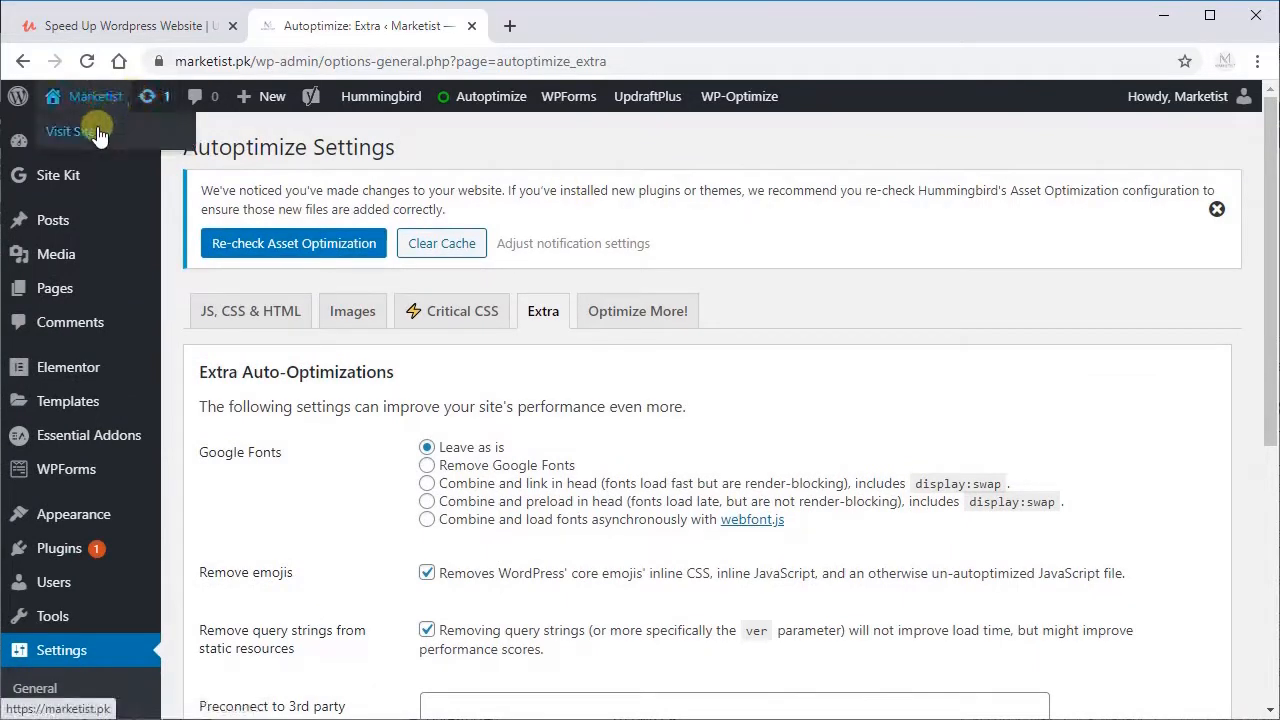
right_click(99, 135)
left_click(130, 137)
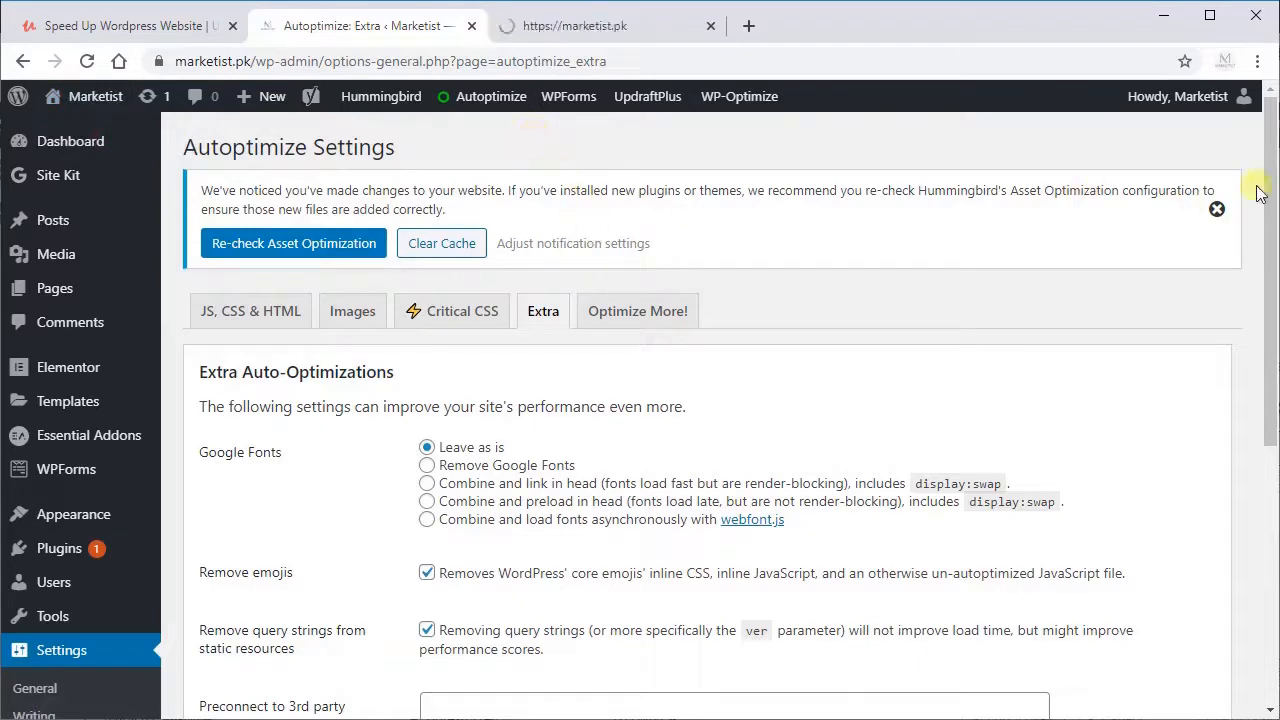
left_click_drag(1268, 176, 1213, 484)
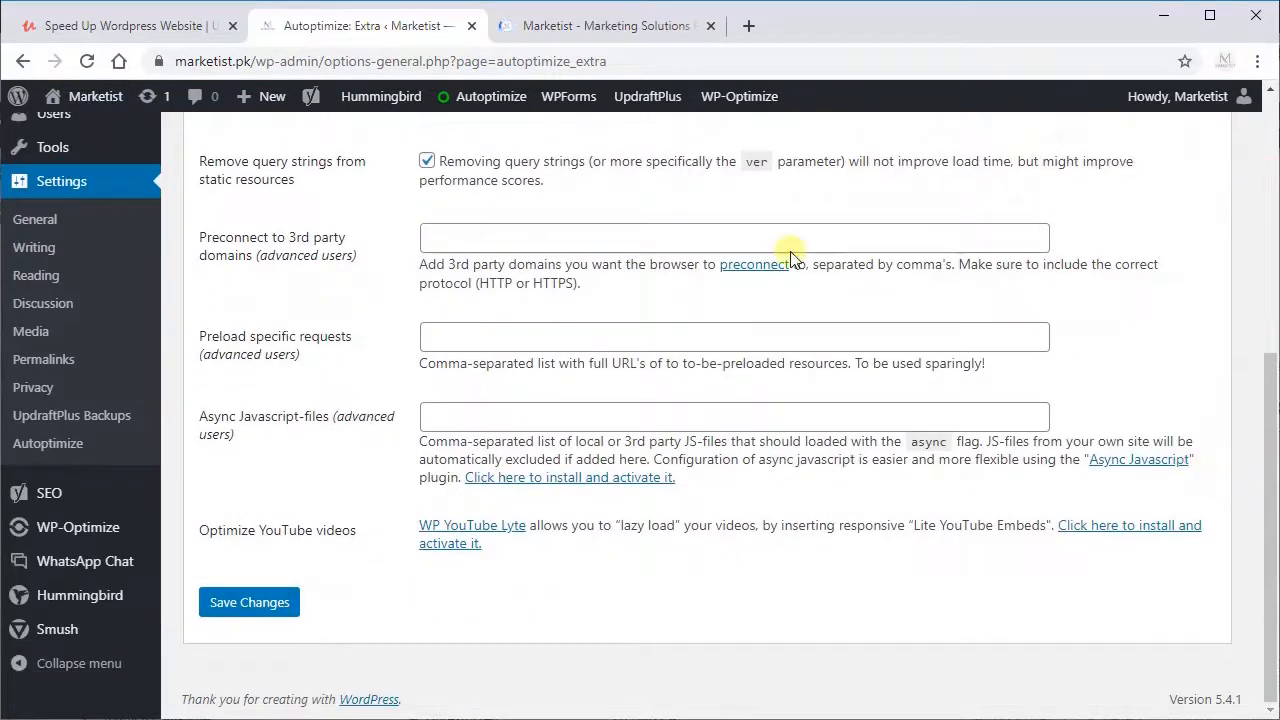
left_click(567, 22)
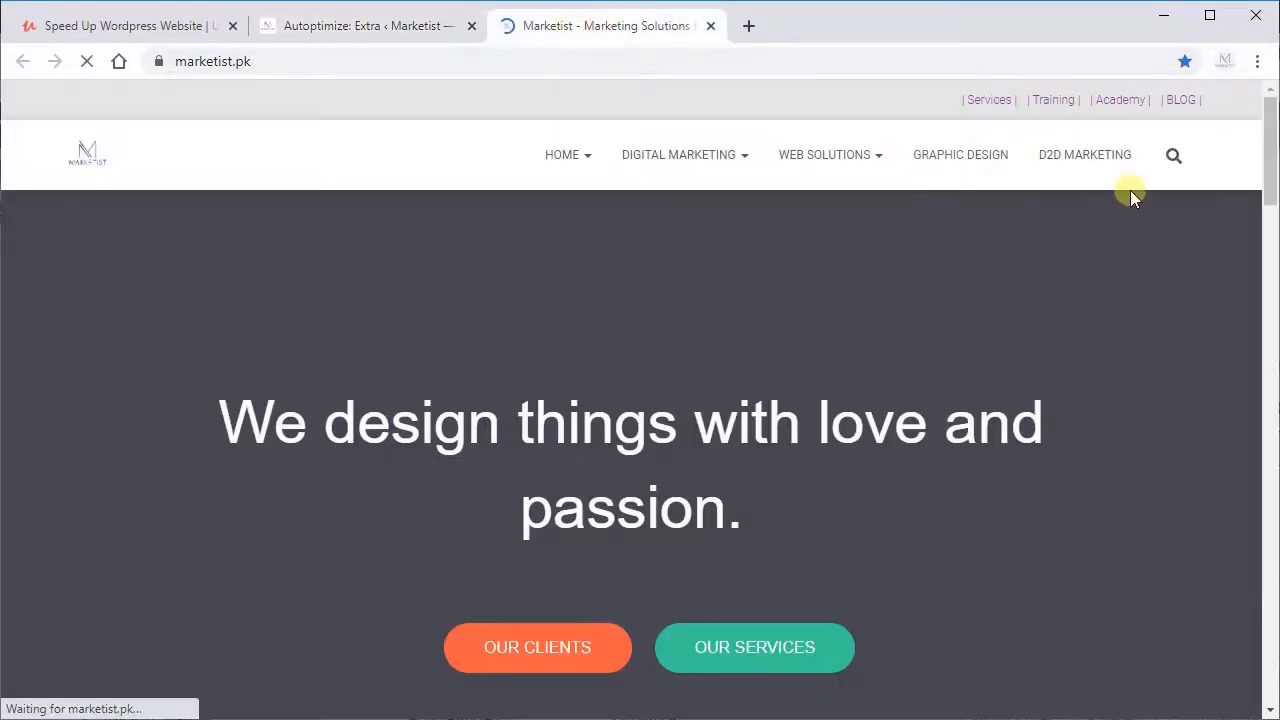
left_click_drag(1268, 137, 1232, 164)
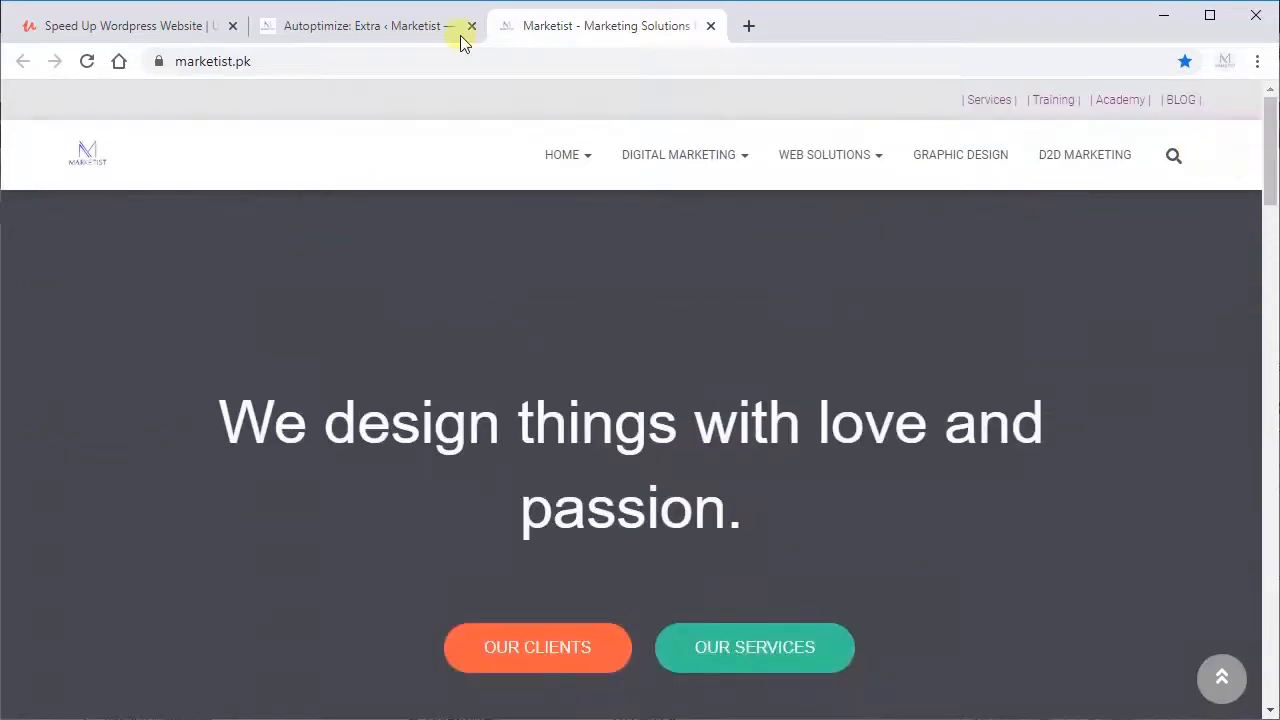
Step: Back in the WordPress admin, delete the Autoptimize cache and clear Hummingbird's page cache
left_click(371, 30)
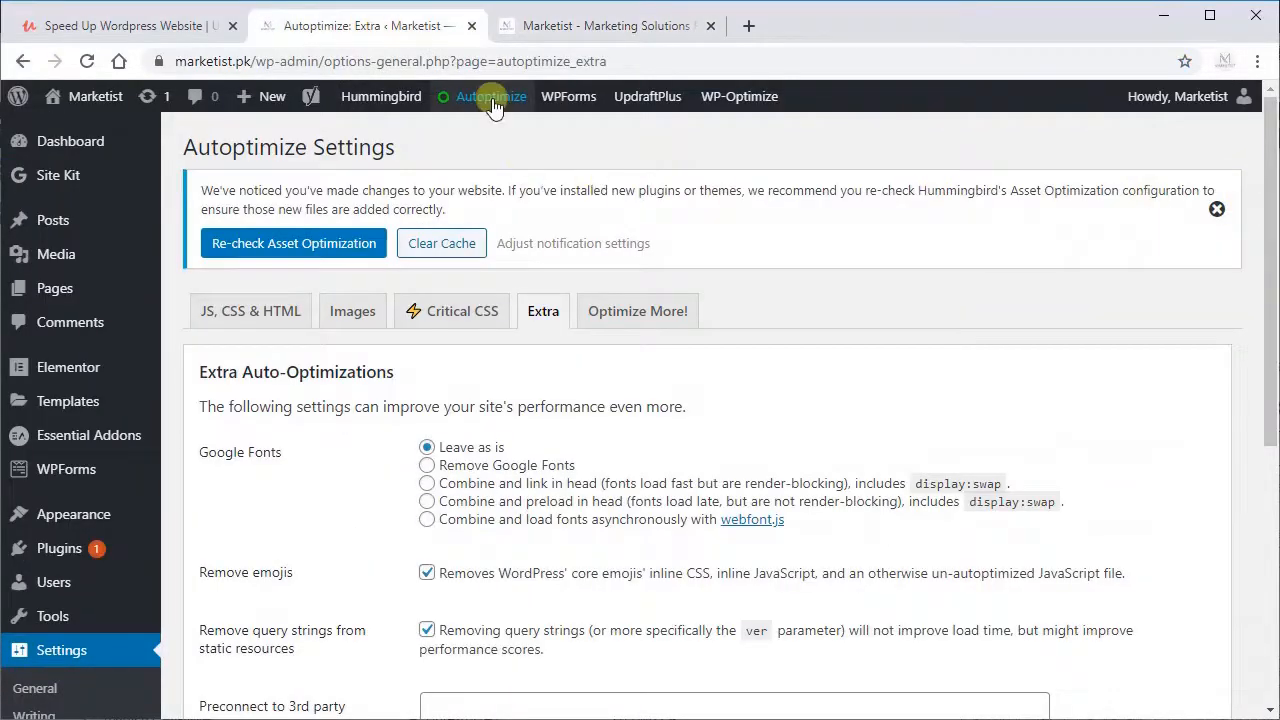
mouse_move(492, 106)
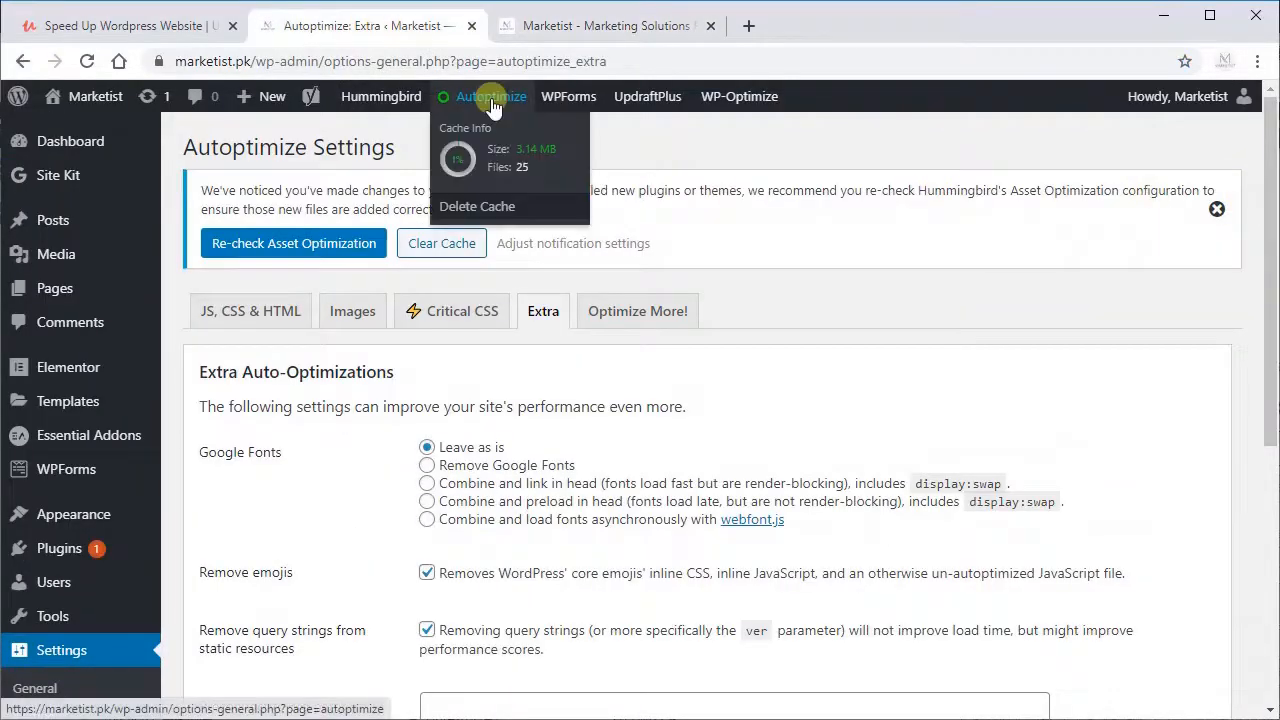
left_click(494, 208)
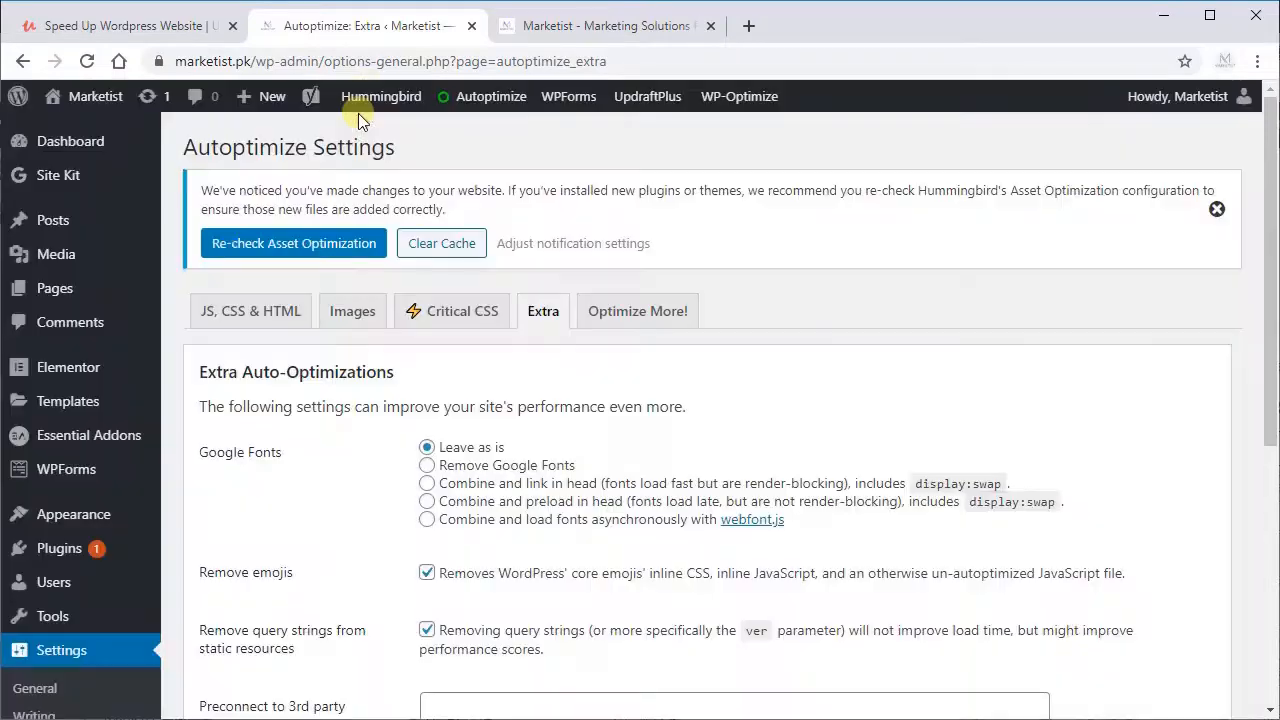
mouse_move(375, 100)
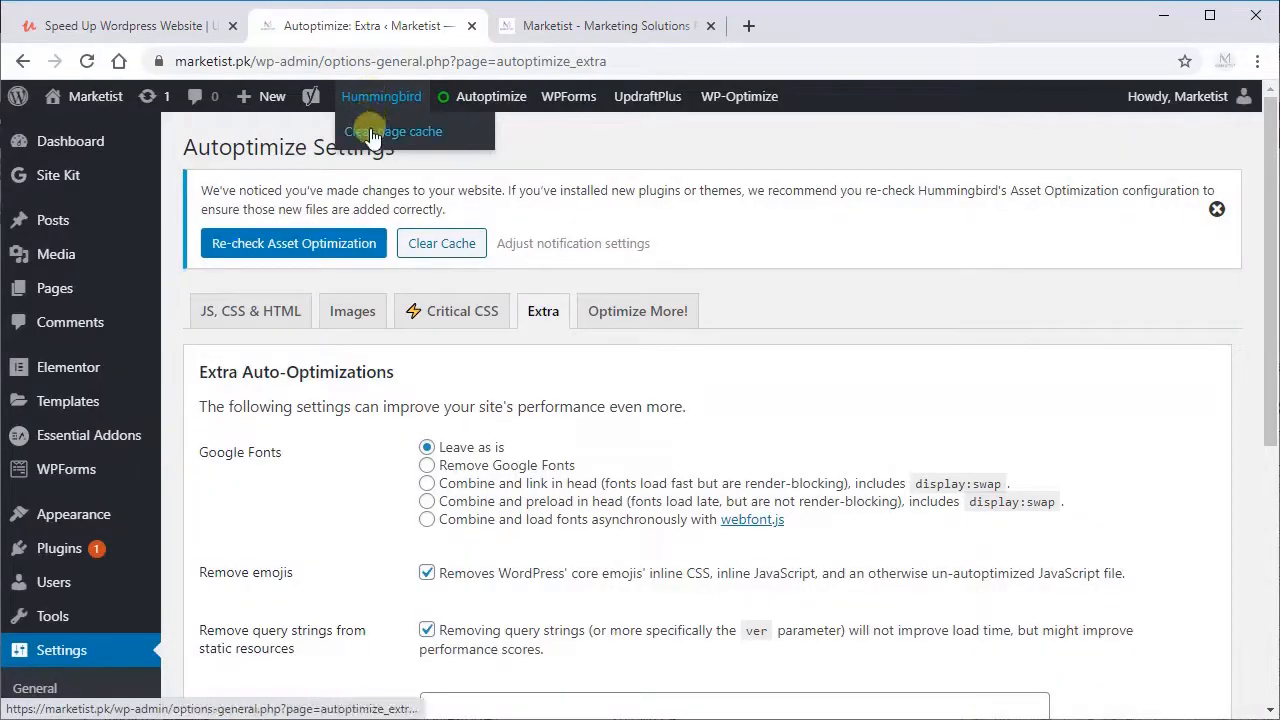
left_click(390, 132)
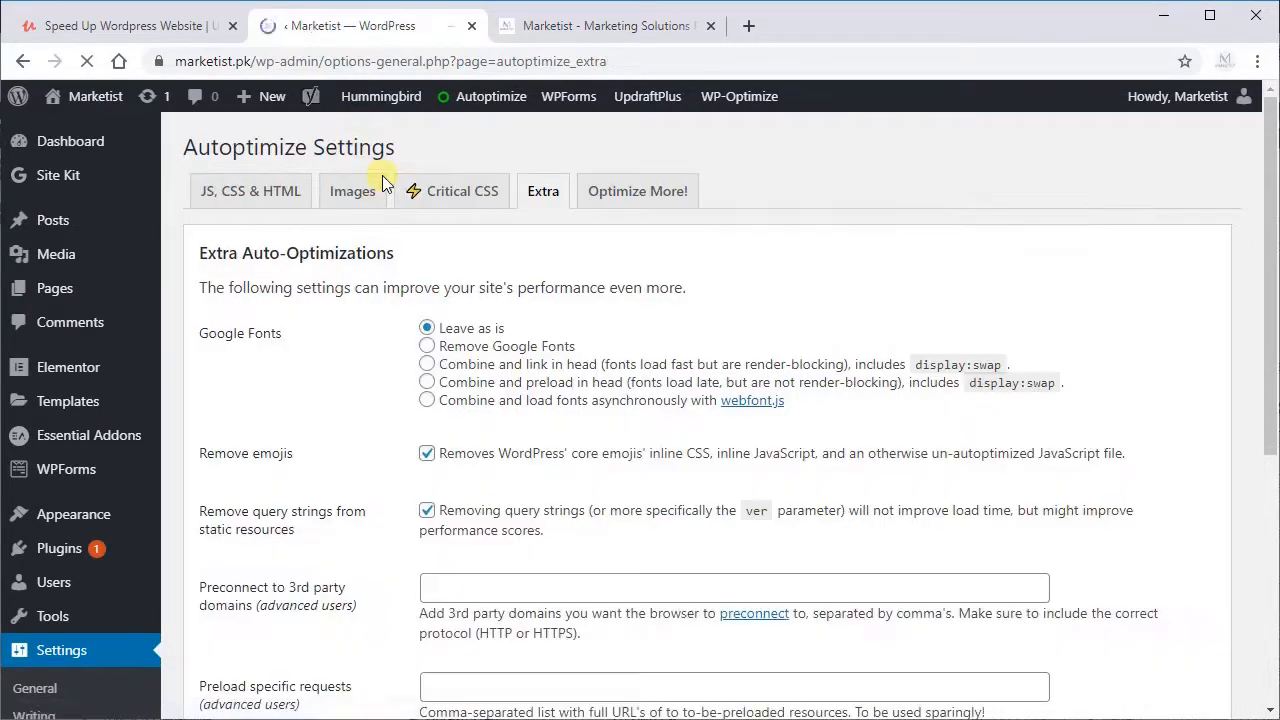
Step: Open the installed plugins list and activate PageSpeed Ninja
mouse_move(102, 555)
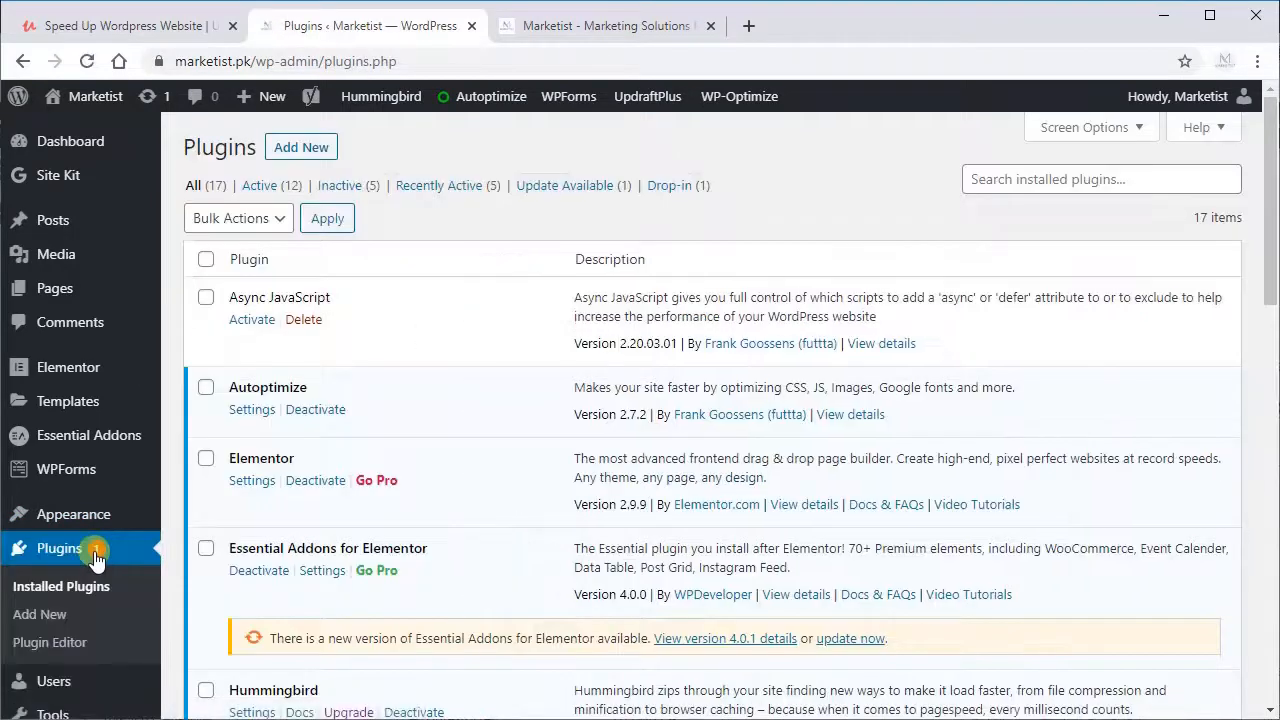
left_click_drag(1262, 268, 1246, 477)
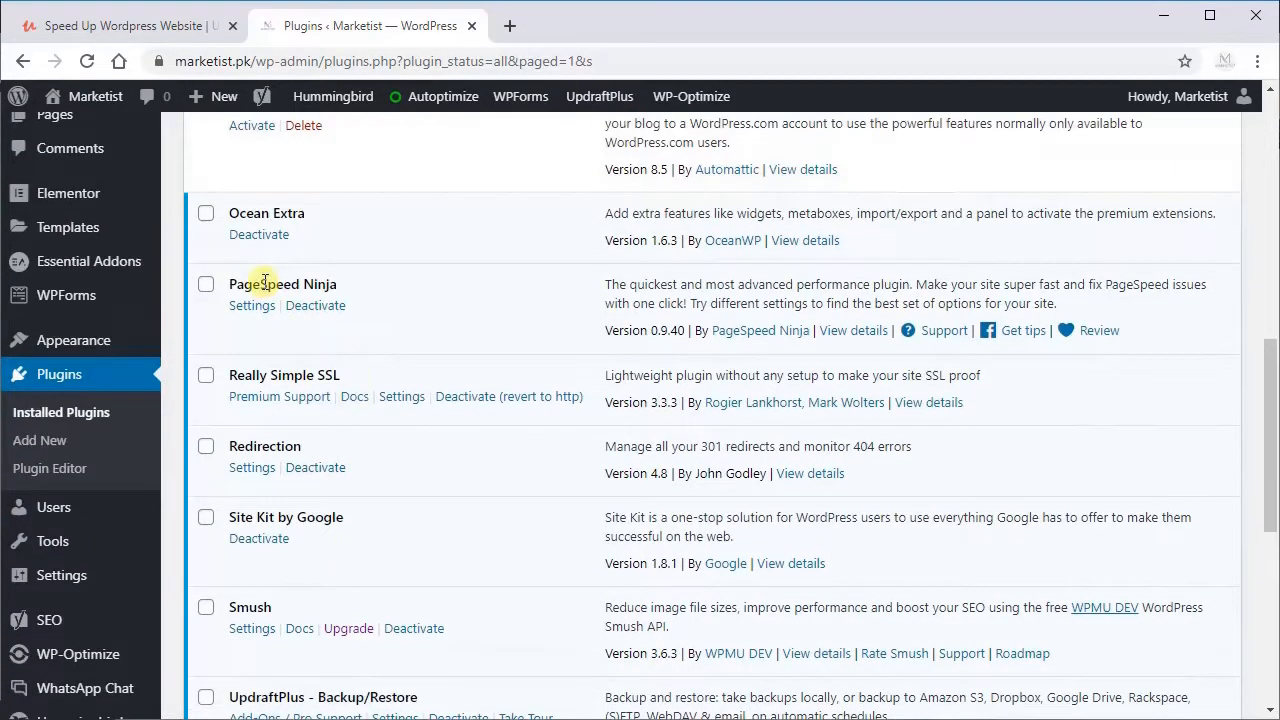
Step: Open the PageSpeed Ninja settings page and check its general optimization options
triple_click(265, 283)
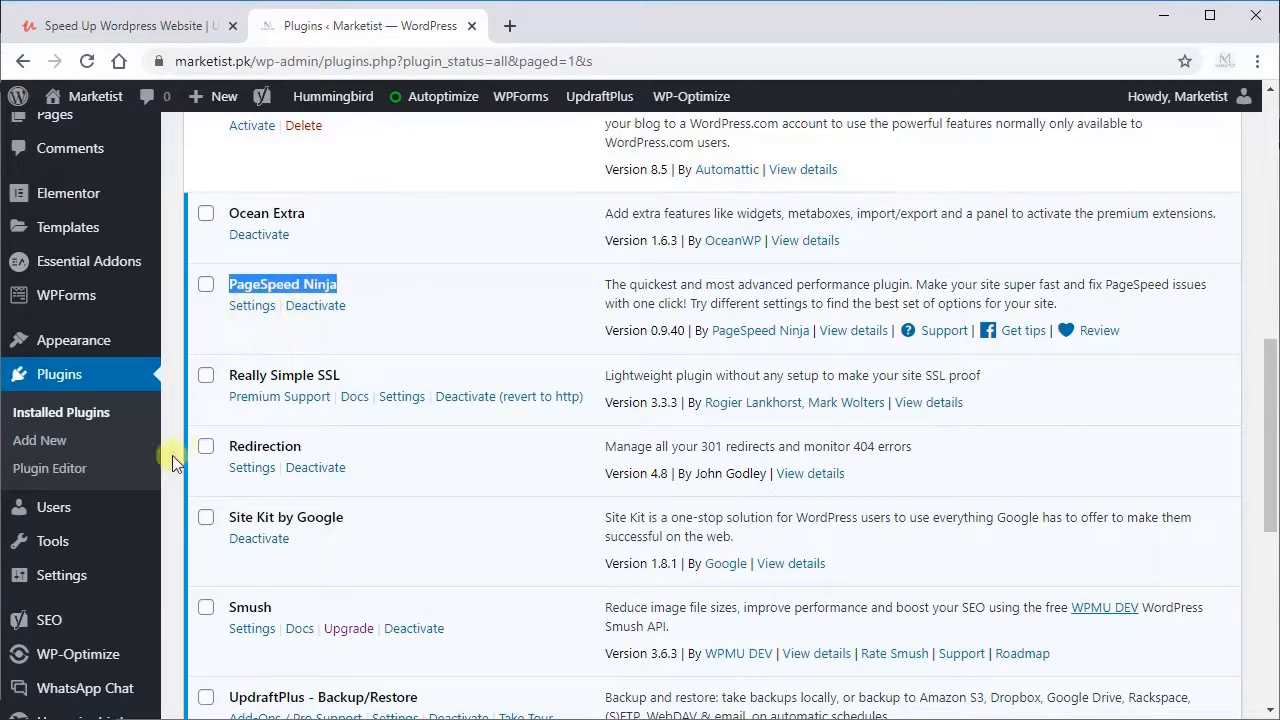
scroll(172, 455, "down", 2)
scroll(223, 320, "down", 2)
mouse_move(75, 490)
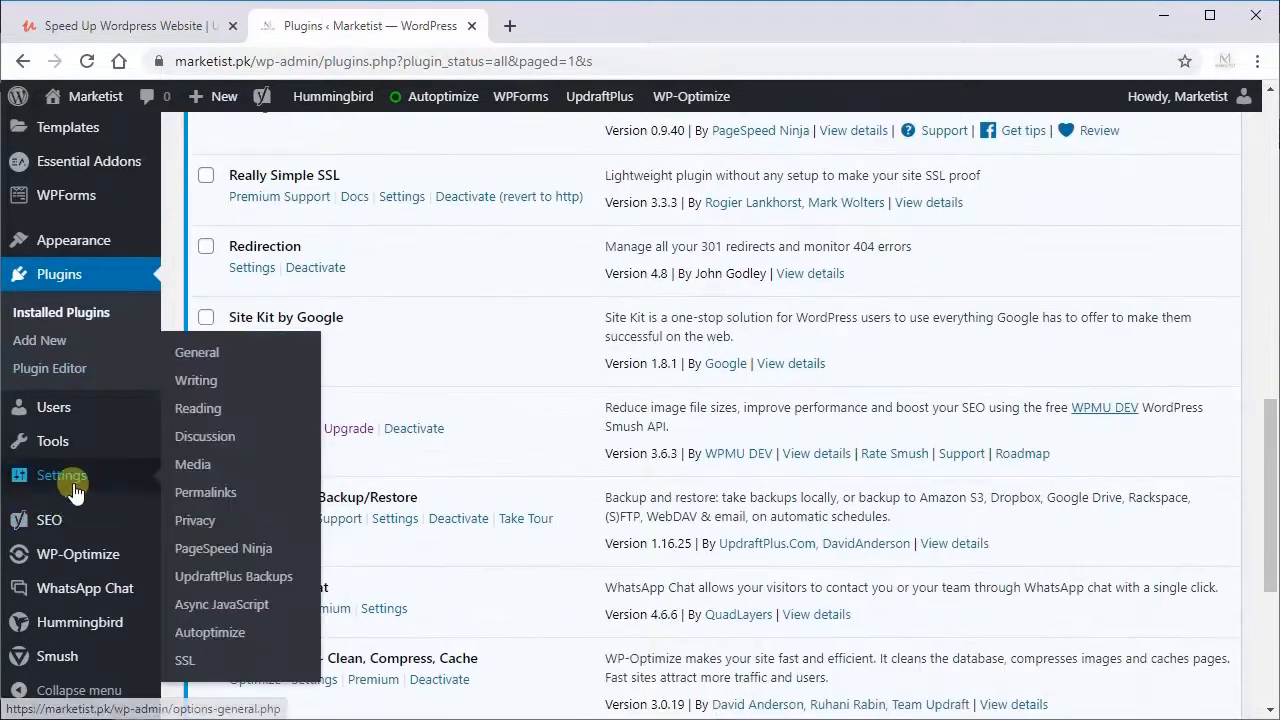
scroll(401, 328, "up", 3)
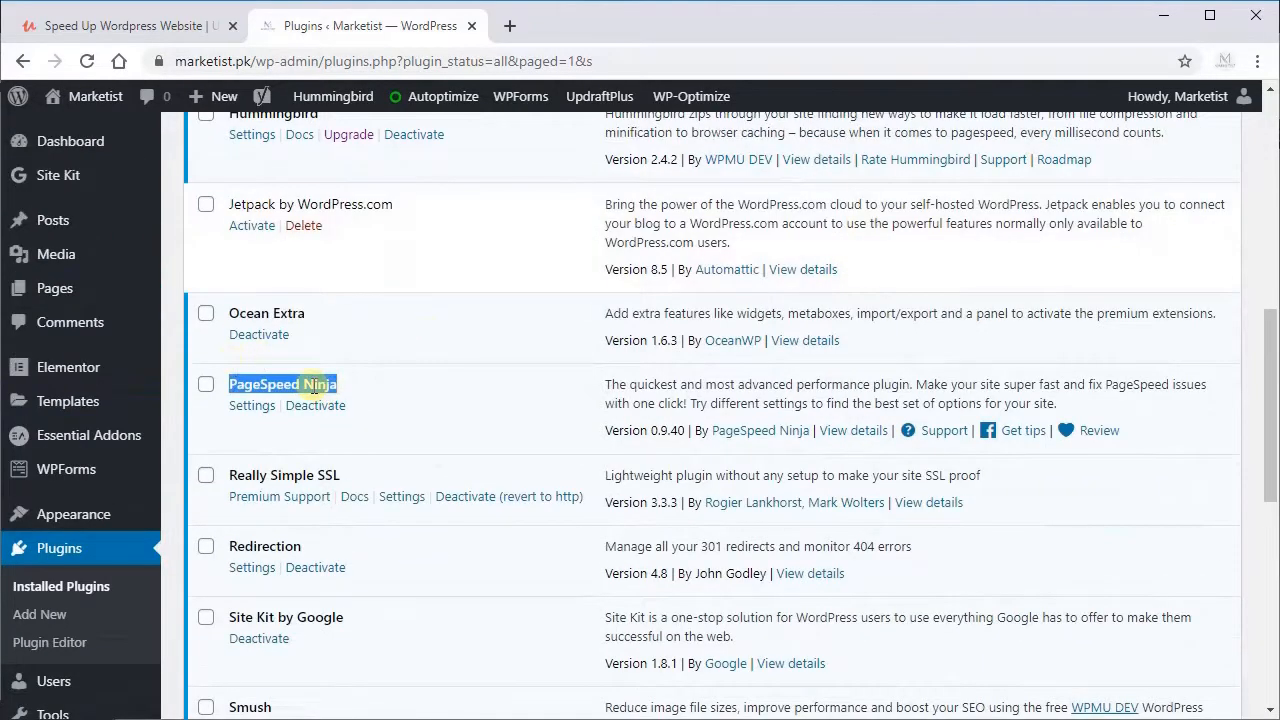
scroll(313, 389, "down", 2)
mouse_move(140, 553)
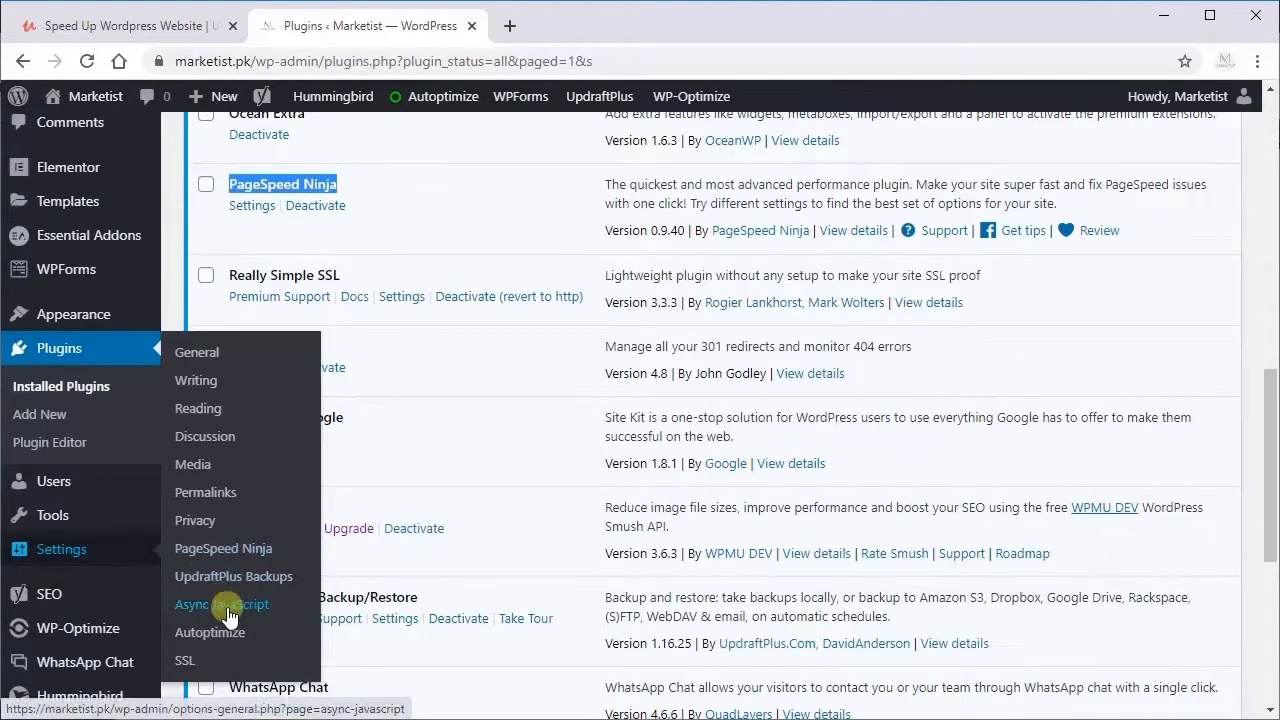
left_click(231, 553)
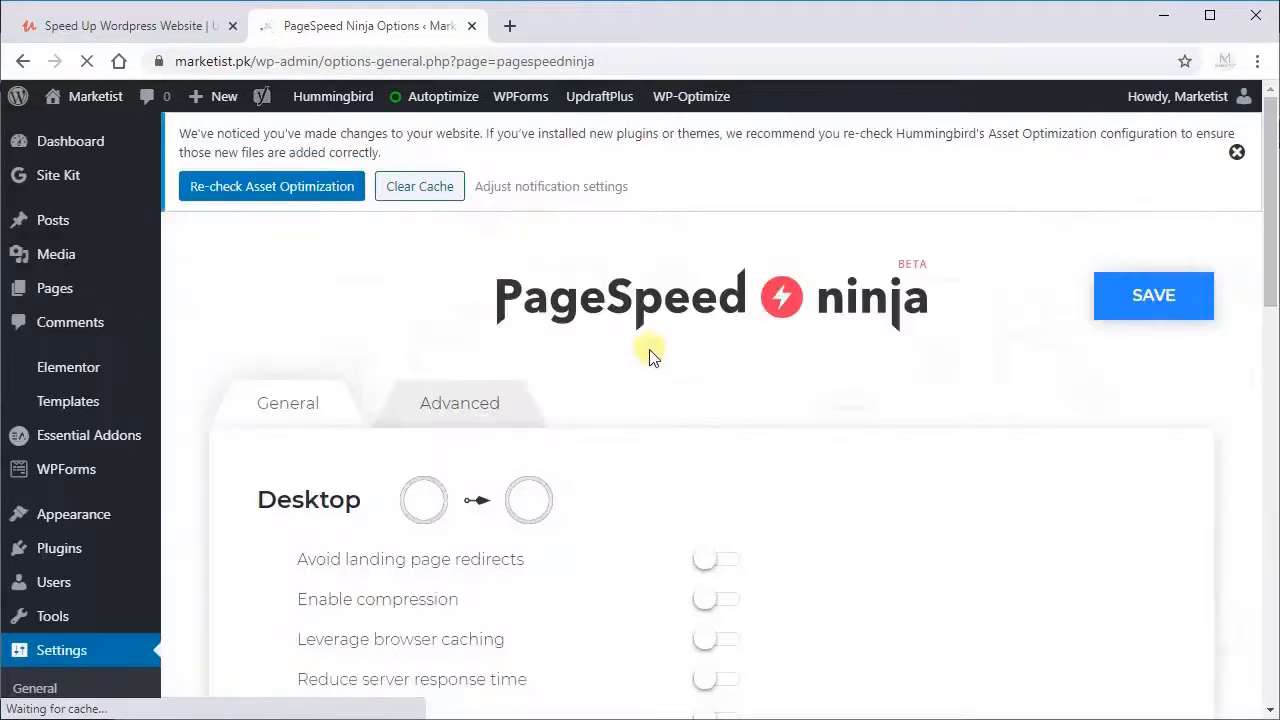
scroll(650, 355, "down", 1)
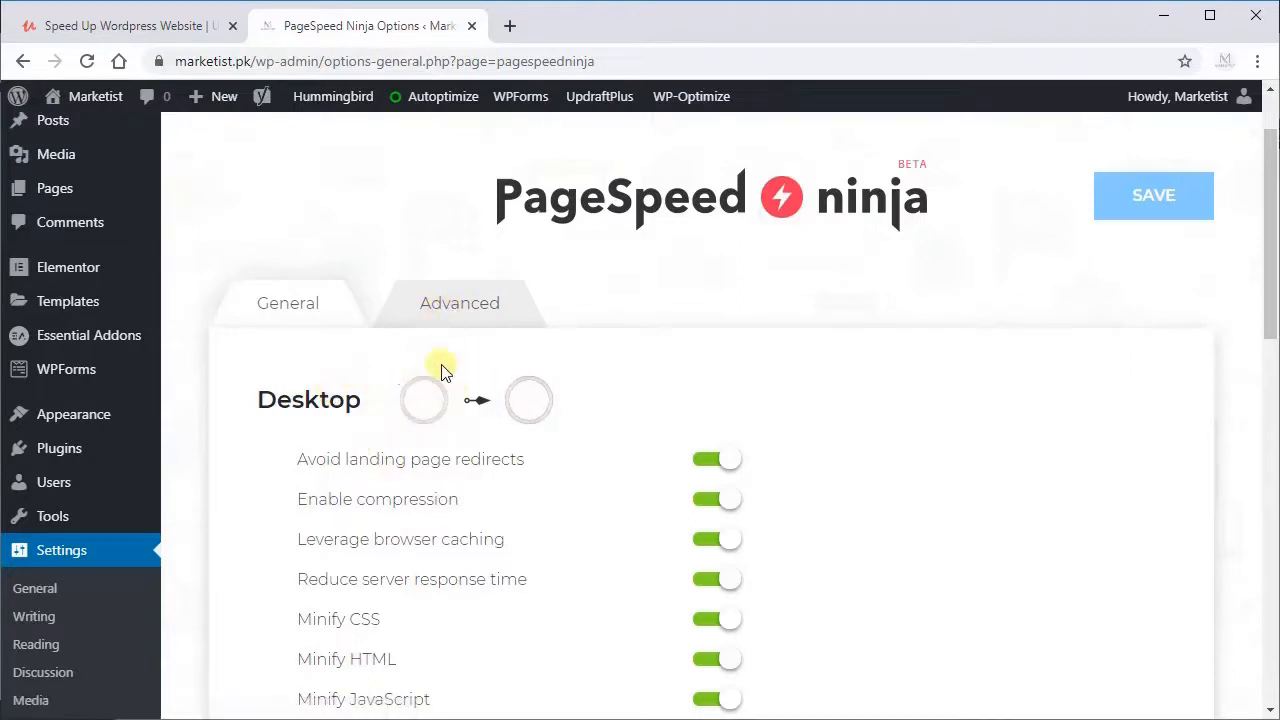
Step: In PageSpeed Ninja's advanced options, choose the Optimal preset and save the settings
left_click(432, 312)
left_click(462, 405)
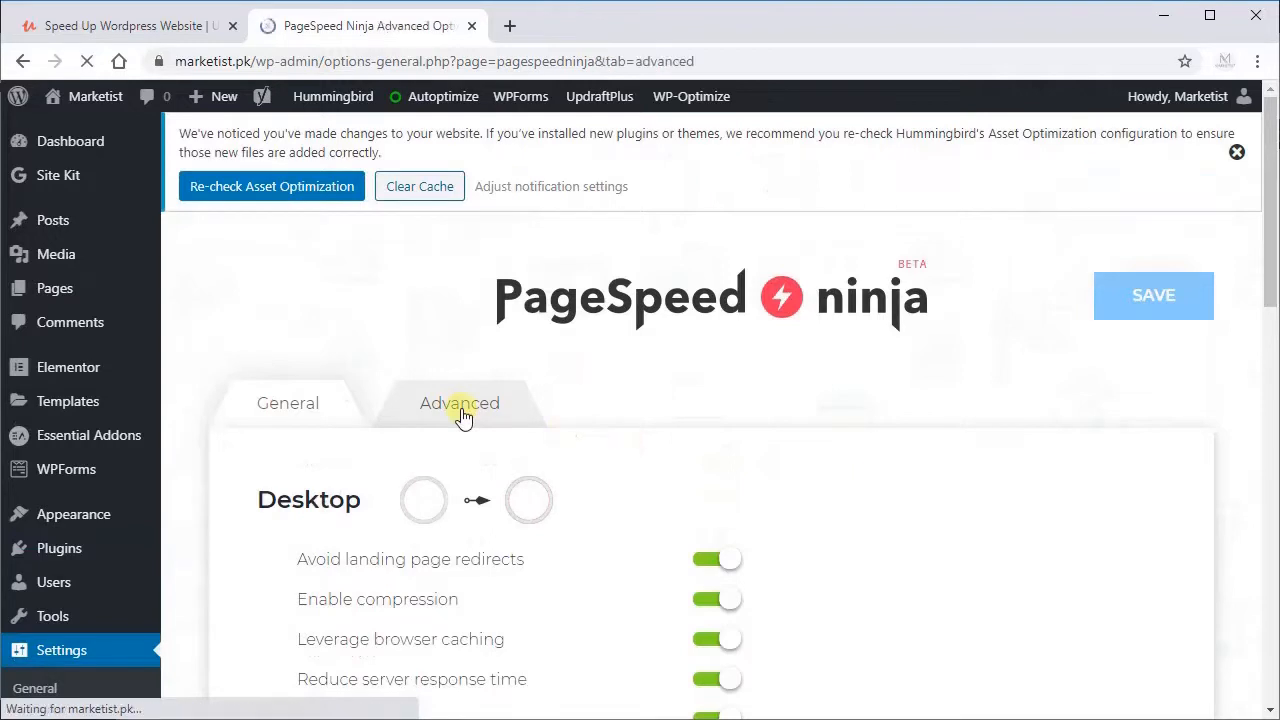
scroll(502, 396, "down", 1)
left_click(587, 448)
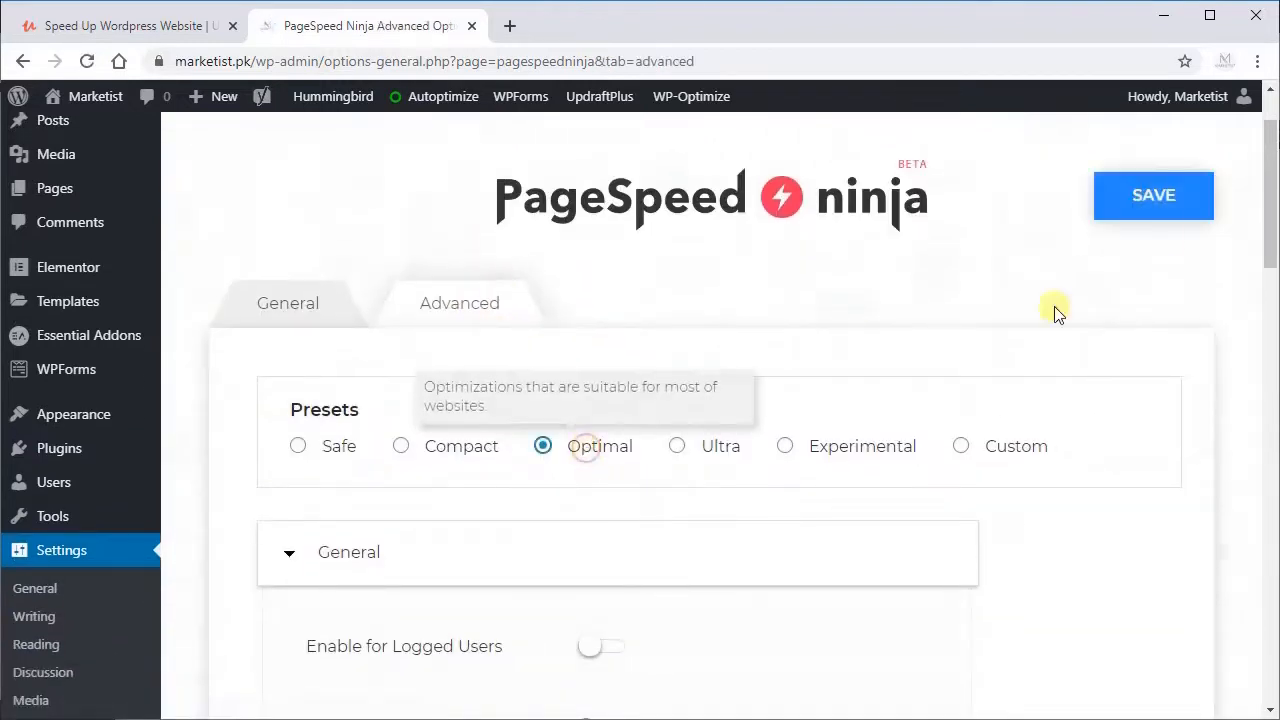
left_click(1150, 205)
left_click(440, 420)
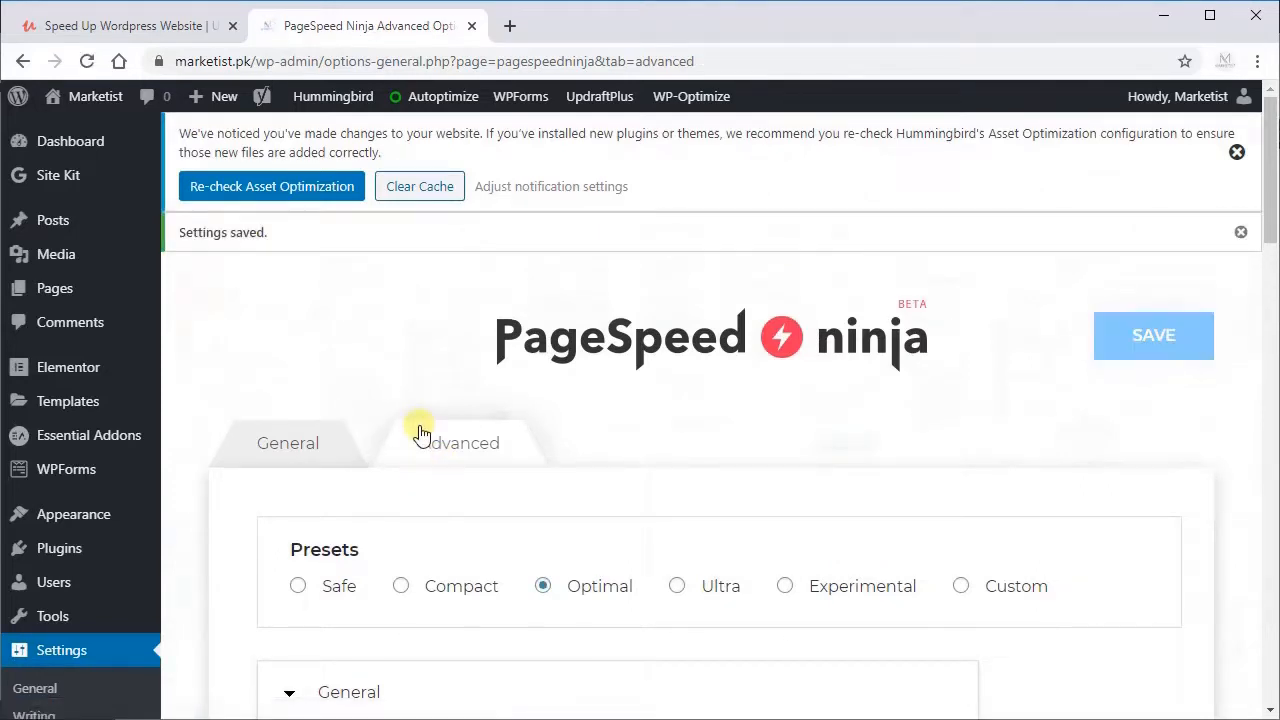
Step: Delete the Autoptimize cache and clear Hummingbird's page cache
mouse_move(430, 98)
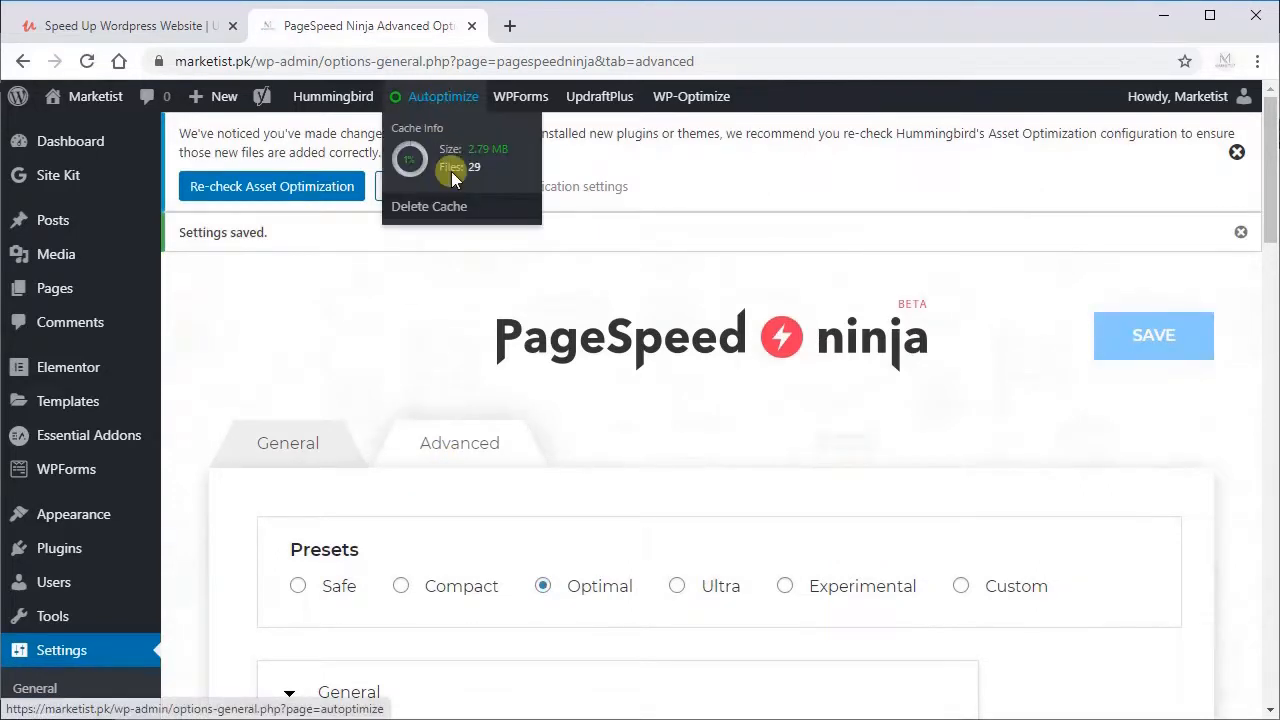
left_click(430, 206)
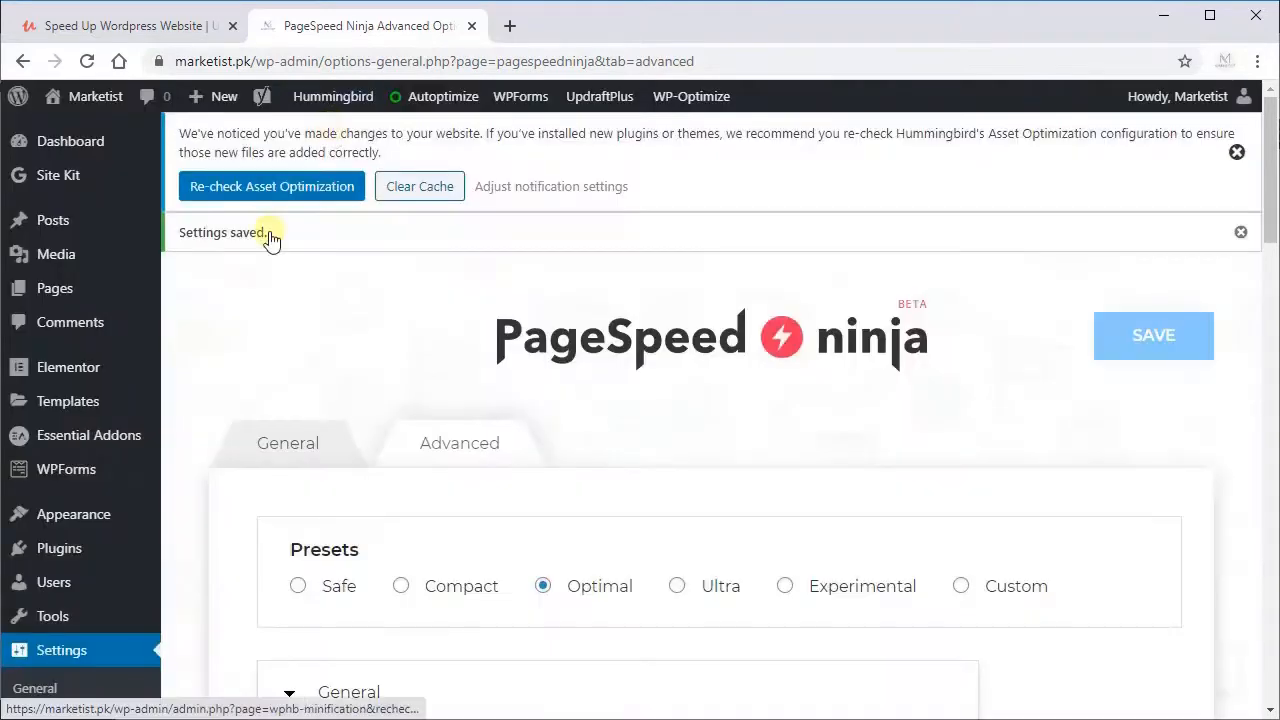
left_click(328, 128)
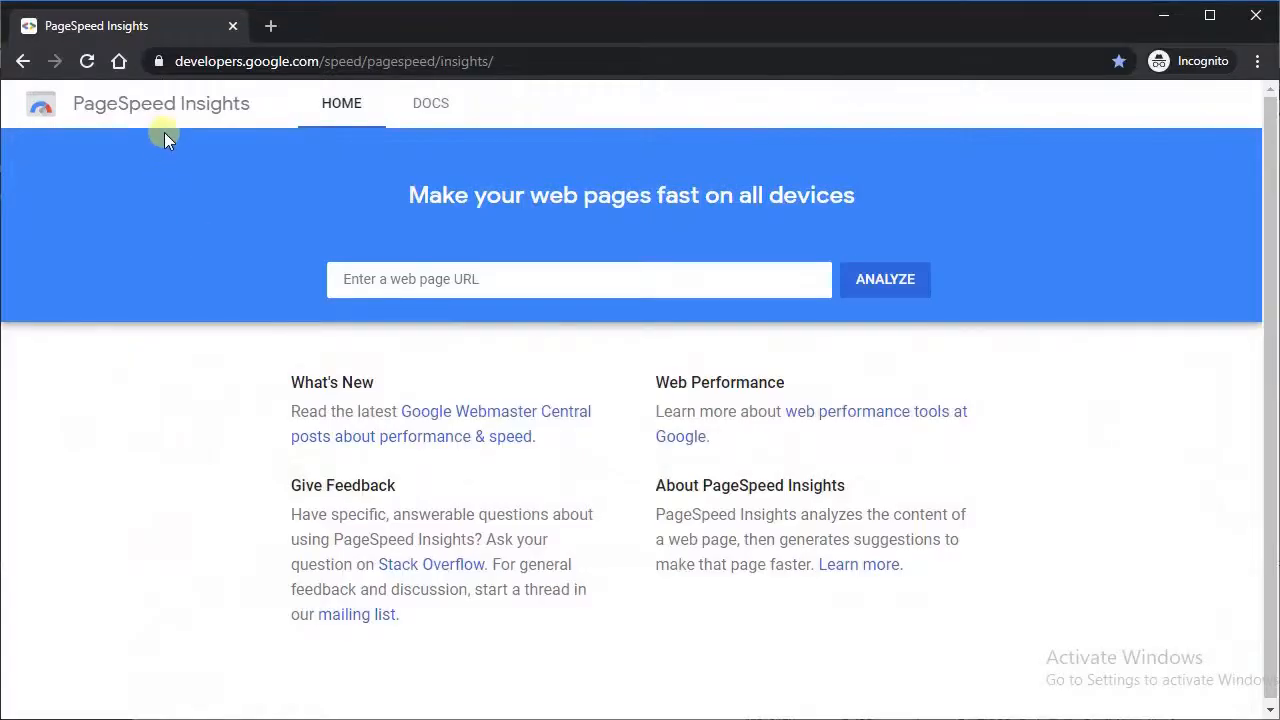
Step: Switch to PageSpeed Insights in the incognito browser window and analyze marketist.pk
left_click(372, 288)
type("m")
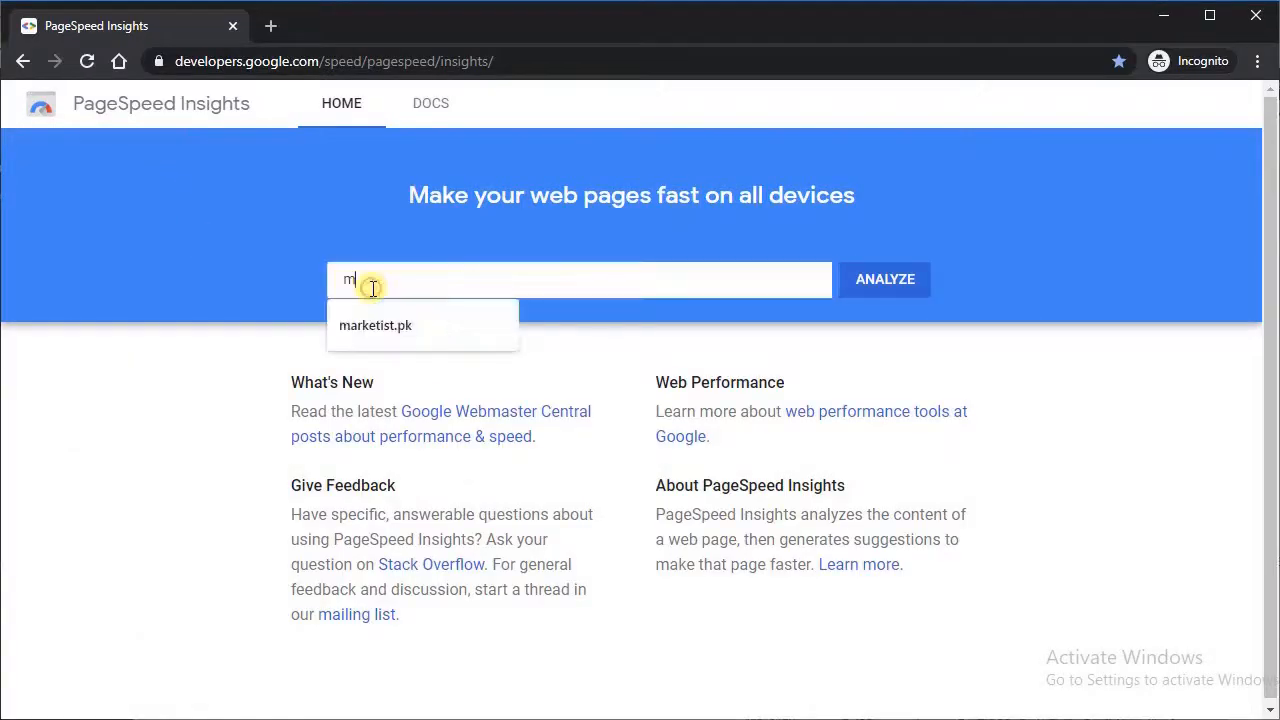
left_click(386, 324)
left_click(905, 283)
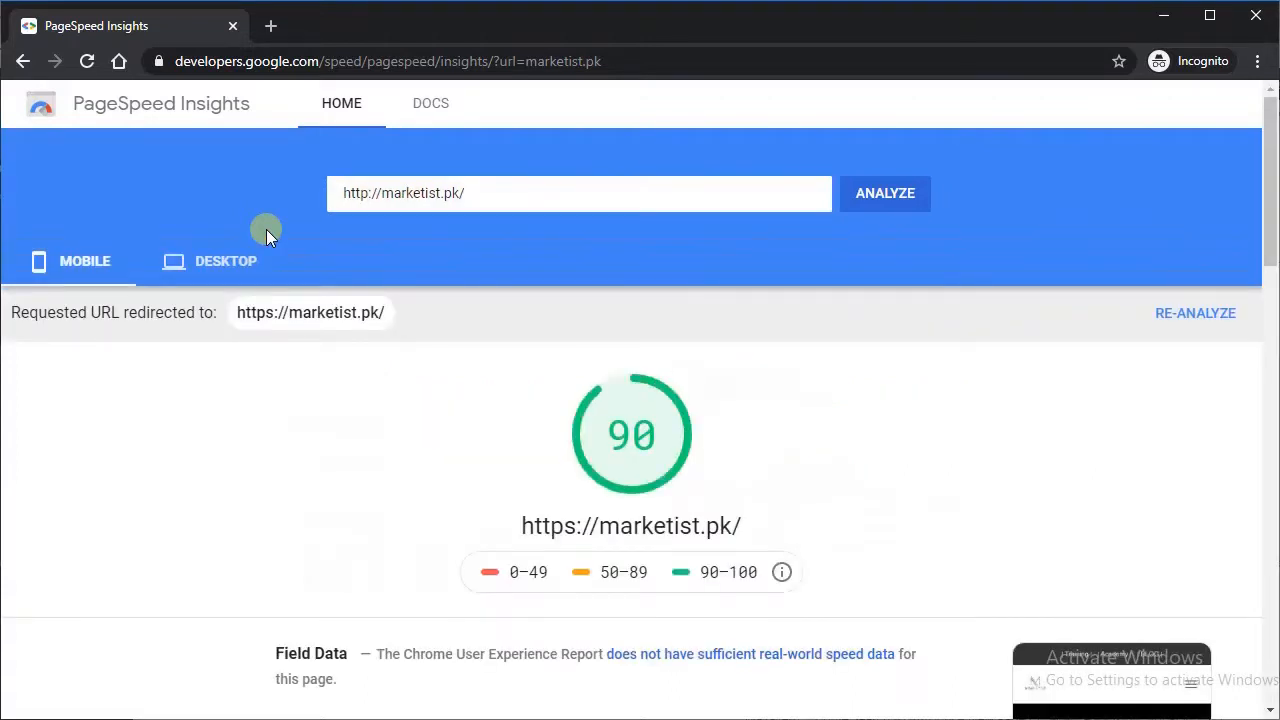
Step: Show the desktop results for marketist.pk and look through the report
left_click(210, 266)
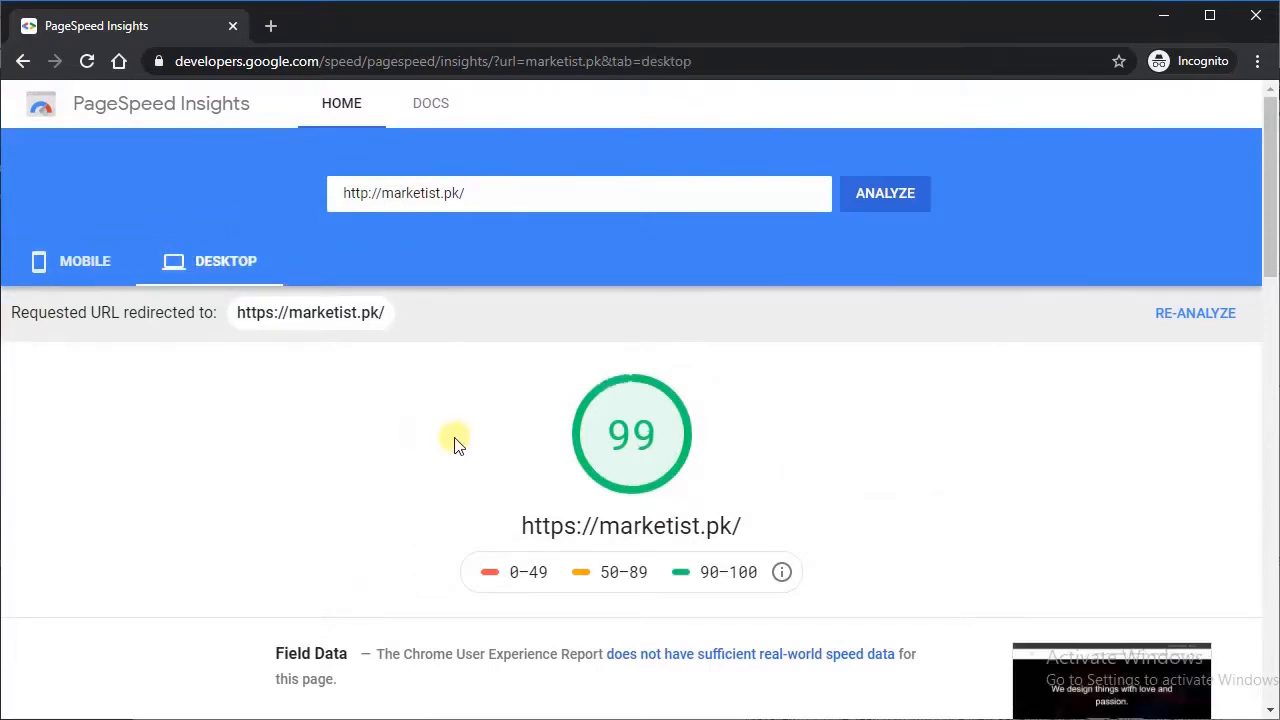
scroll(455, 445, "down", 1)
scroll(455, 445, "up", 1)
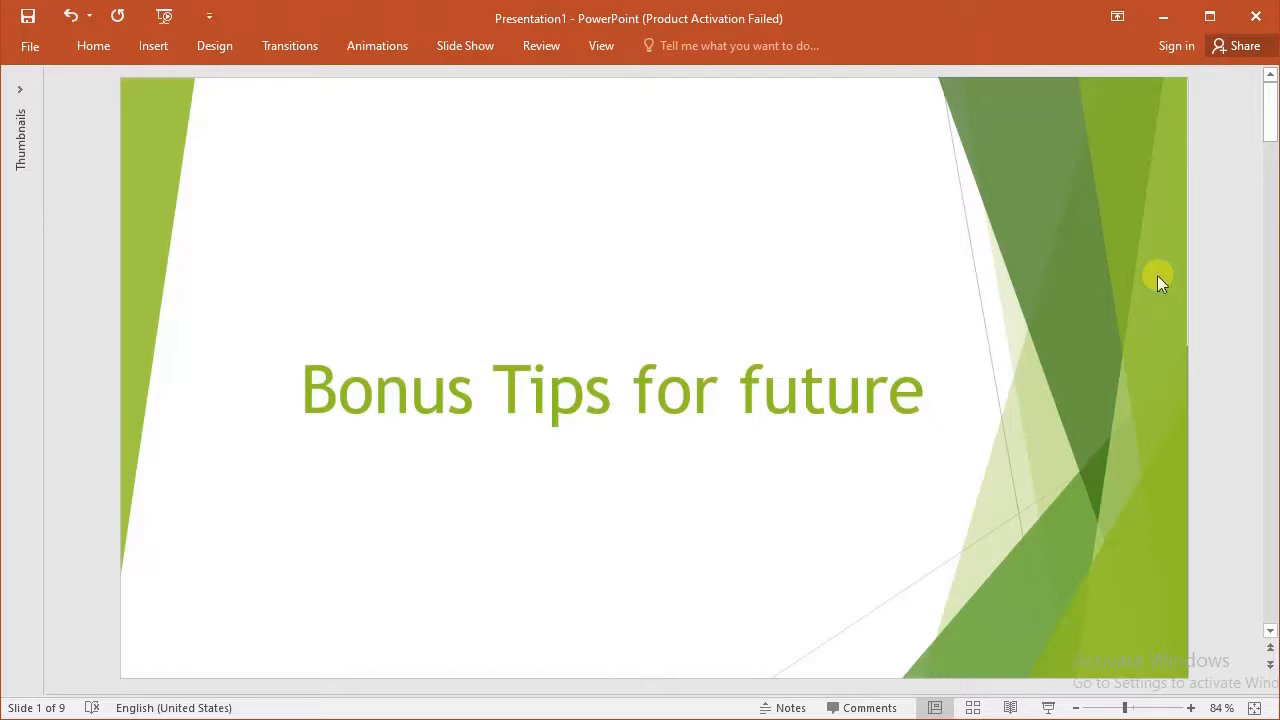
Step: Switch to PowerPoint and read through the slides of the "Bonus Tips for future" presentation
scroll(1143, 280, "down", 1)
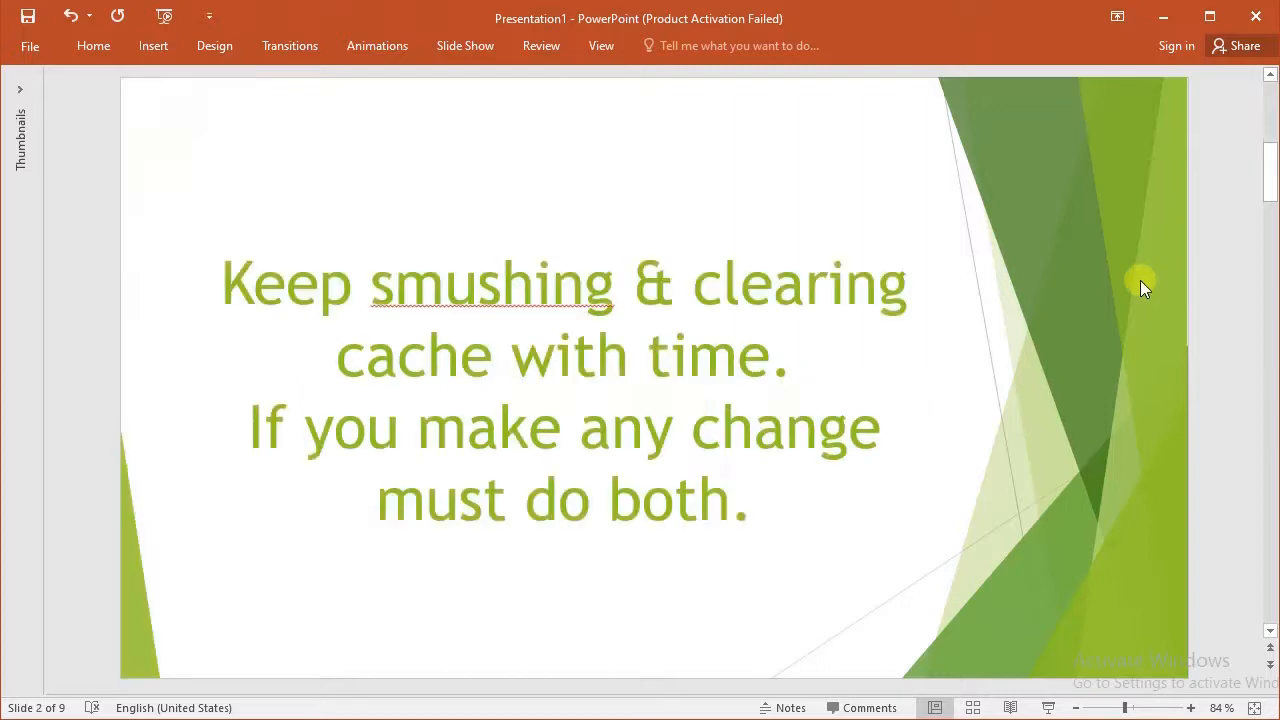